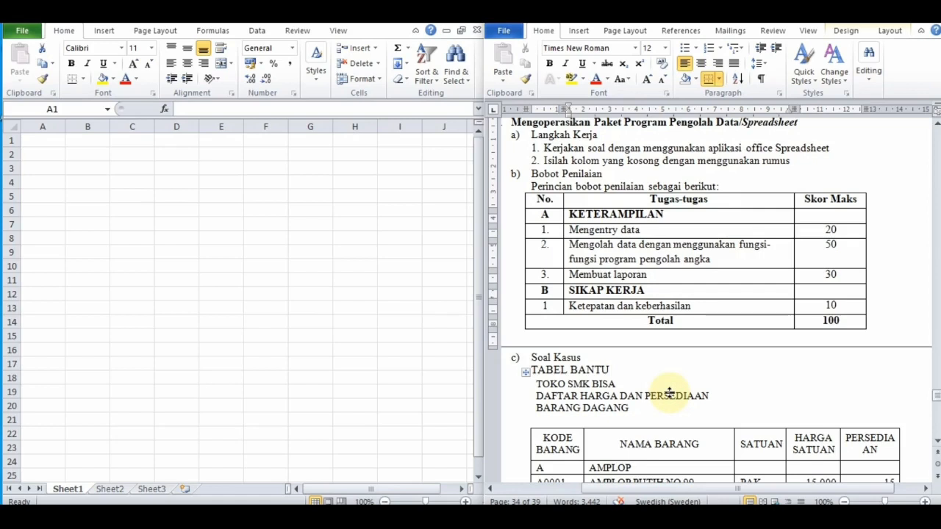
Step: Read through the TABEL BANTU price and stock list under Soal Kasus, covering the AMPLOP, BALLPOINT and BUKU groups
key(Down)
key(Down)
key(Down)
key(Down)
key(Down)
key(Down)
key(Down)
key(Down)
key(Down)
key(Down)
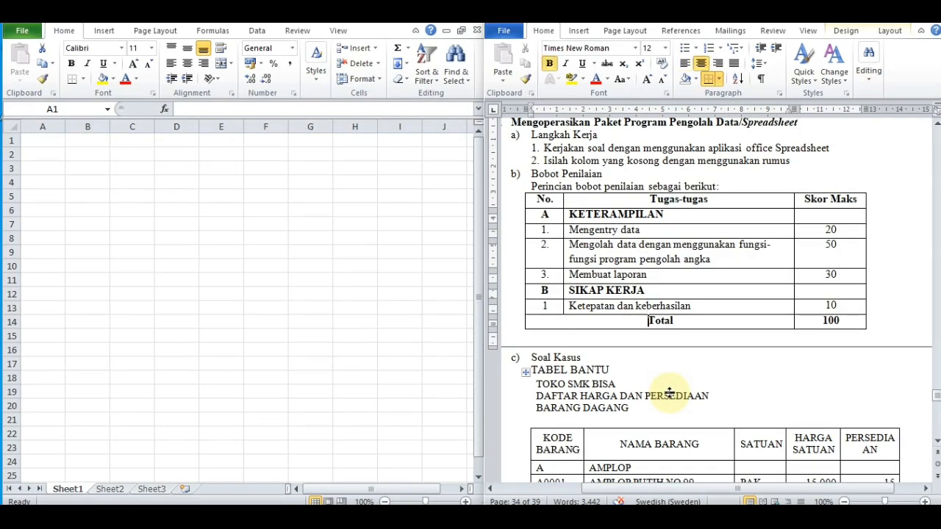
key(Down)
key(Down)
key(Down)
key(Down)
key(Down)
key(Down)
key(Down)
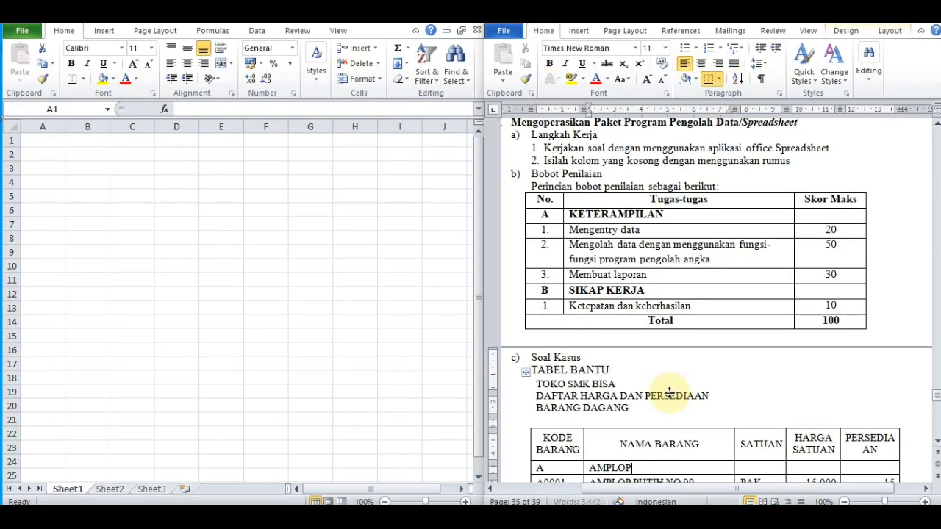
key(Down)
key(Down)
key(Down)
key(Down)
key(Down)
key(Down)
key(Down)
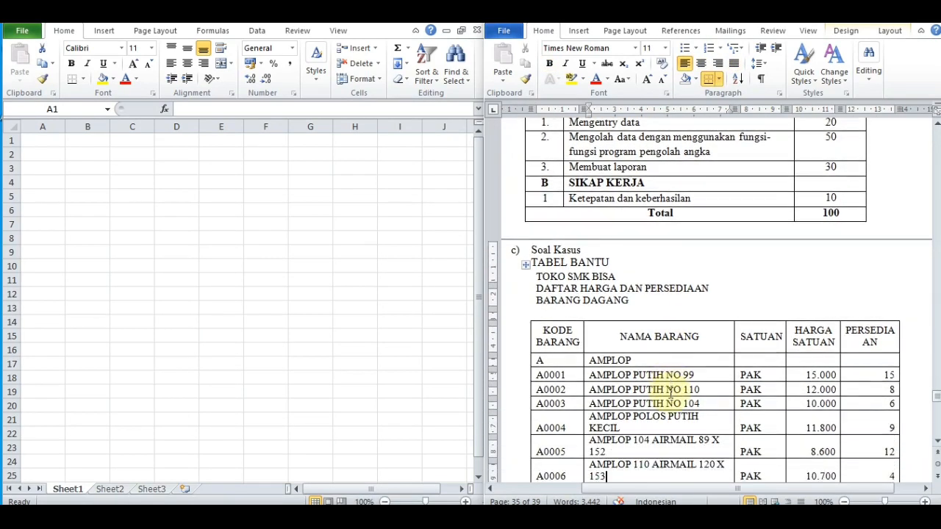
key(Down)
key(Down)
key(Down)
key(Down)
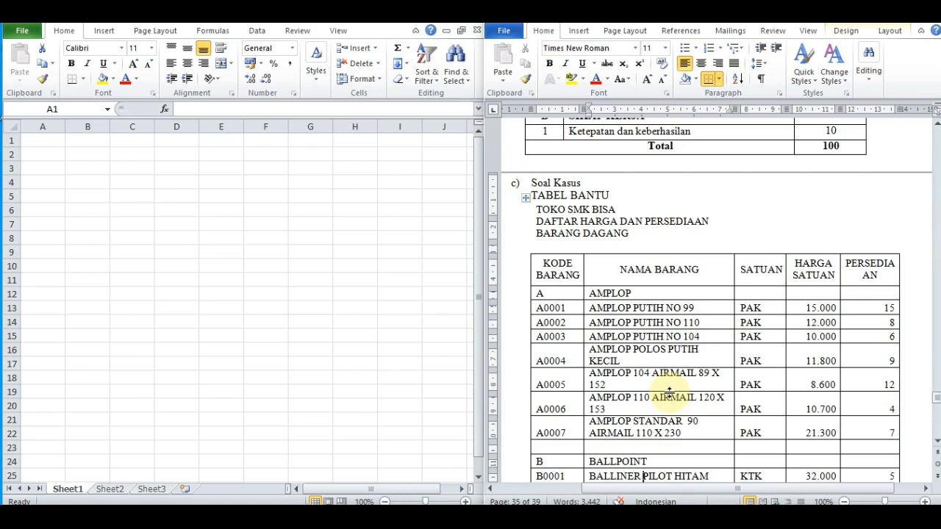
key(Down)
key(Down)
key(Down)
key(Down)
key(Down)
key(Down)
key(Down)
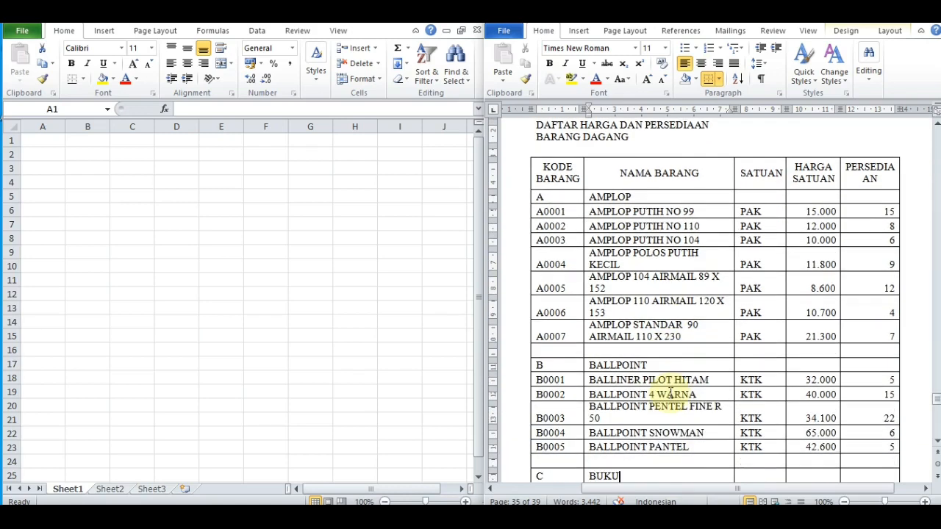
key(Down)
key(Down)
key(Down)
key(Down)
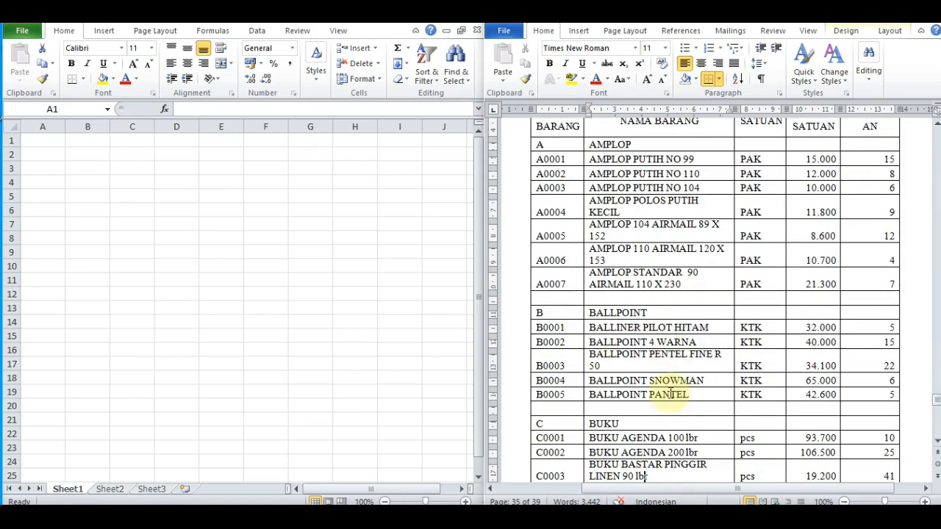
key(Down)
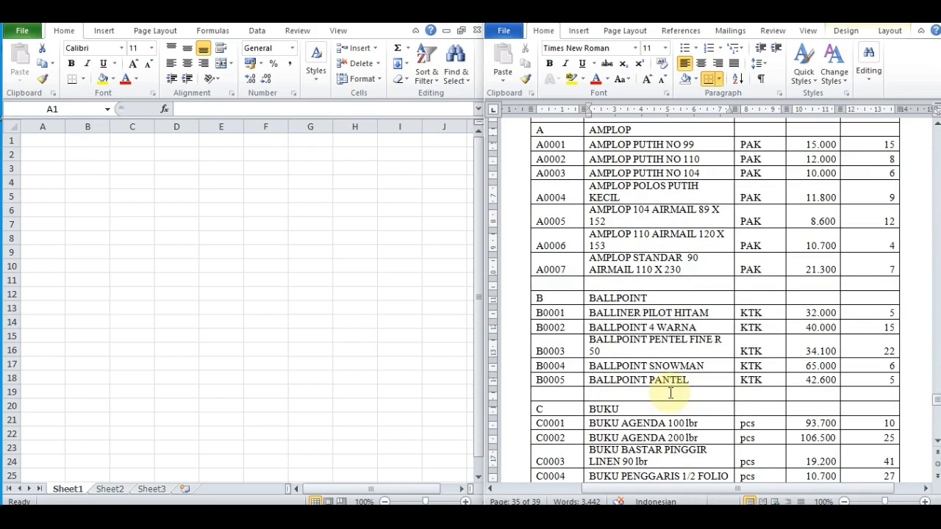
key(Down)
key(Down)
key(Down)
key(Down)
key(Down)
key(Down)
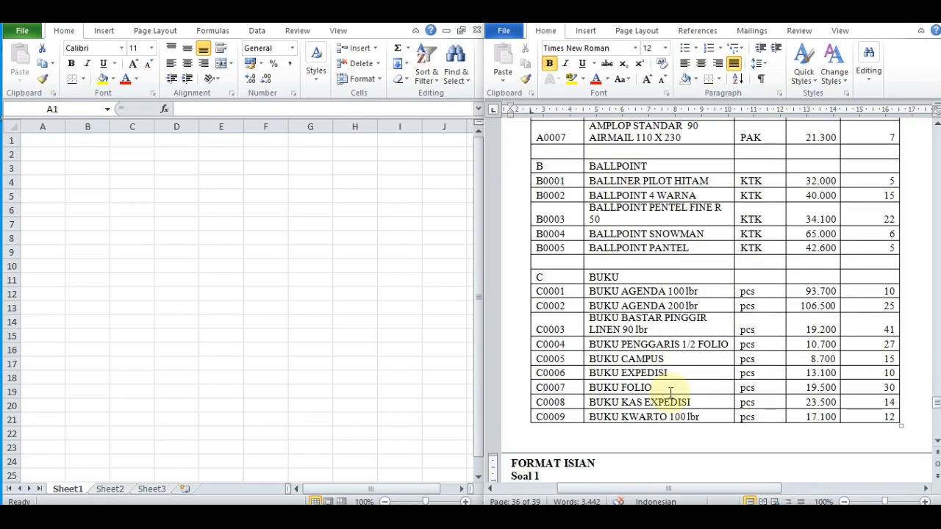
Step: Review the Soal 1 form DAFTAR PENJUALAN BARANG DAGANG, from its title rows down to the last Jumlah row
key(Down)
key(Down)
key(Down)
key(Down)
key(Down)
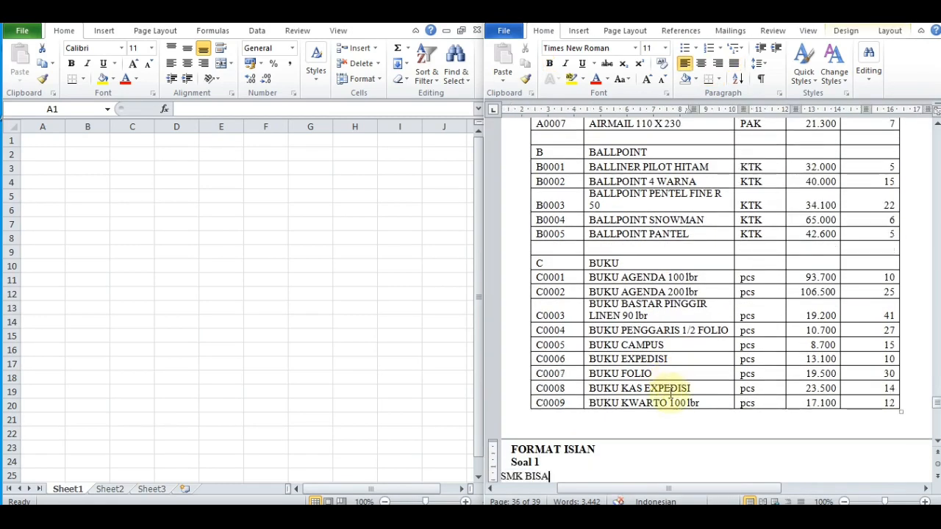
key(Left)
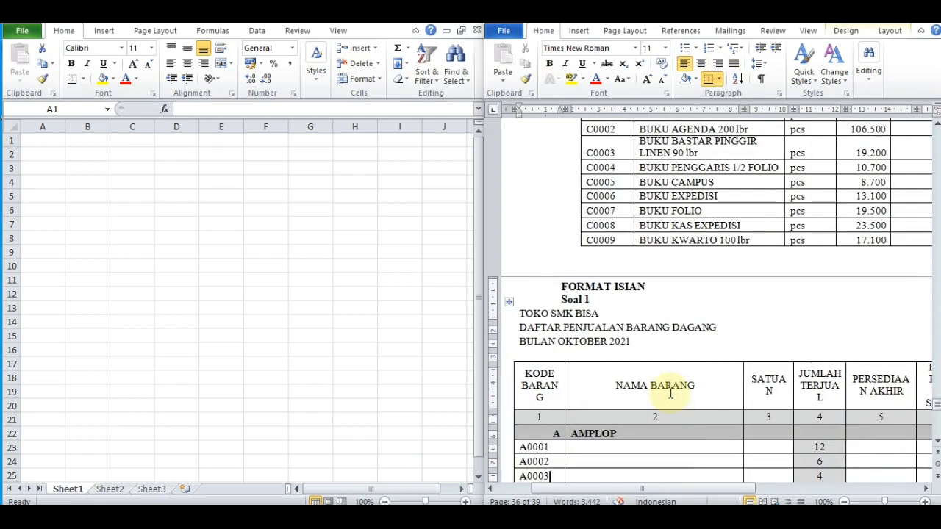
key(Down)
key(Down)
key(Down)
key(Down)
key(Down)
key(Down)
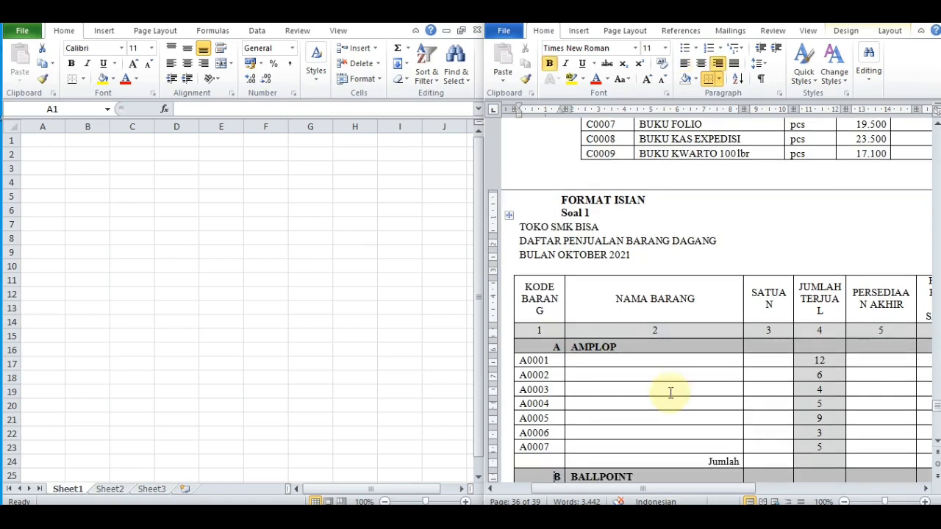
key(Down)
key(Down)
key(Down)
key(Down)
key(Down)
key(Down)
key(Down)
key(Down)
key(Down)
key(Down)
key(Down)
key(Down)
key(Down)
key(Down)
key(Down)
key(Down)
key(Down)
key(Down)
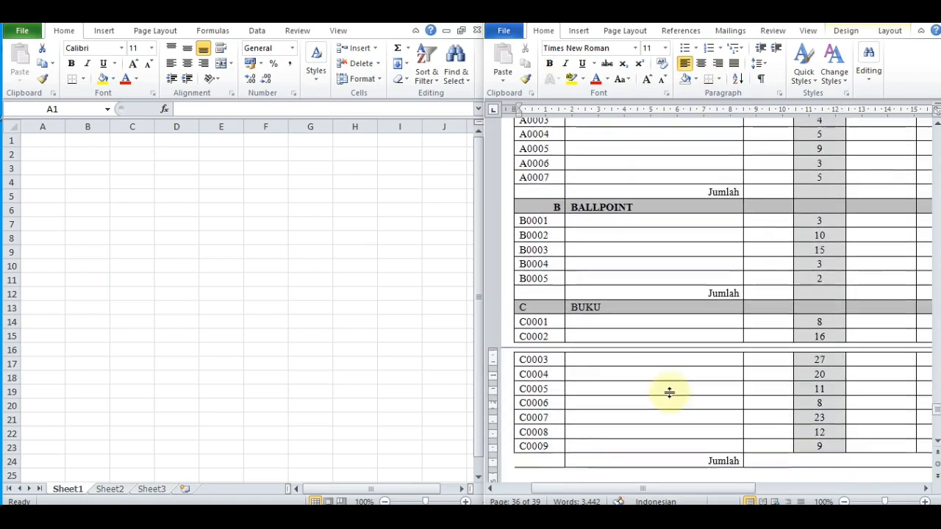
key(Down)
key(Down)
key(Down)
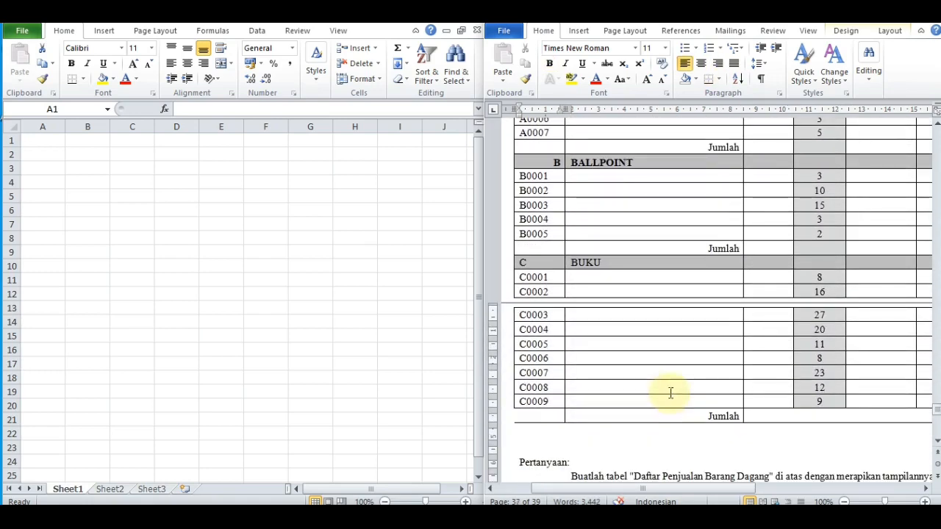
Step: Read the Pertanyaan instructions below the sales form, including the part of the first line that runs out of view
key(Down)
key(Down)
key(Down)
key(Down)
key(Down)
key(Down)
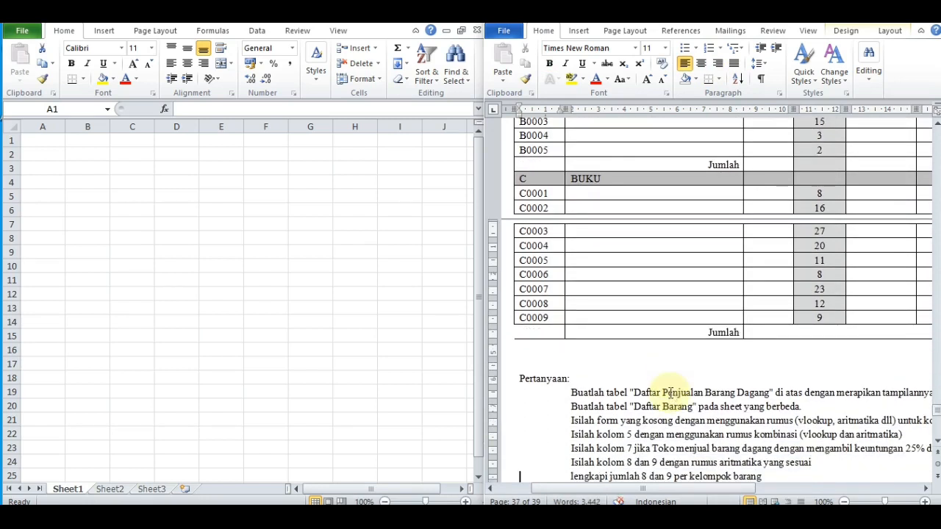
key(Down)
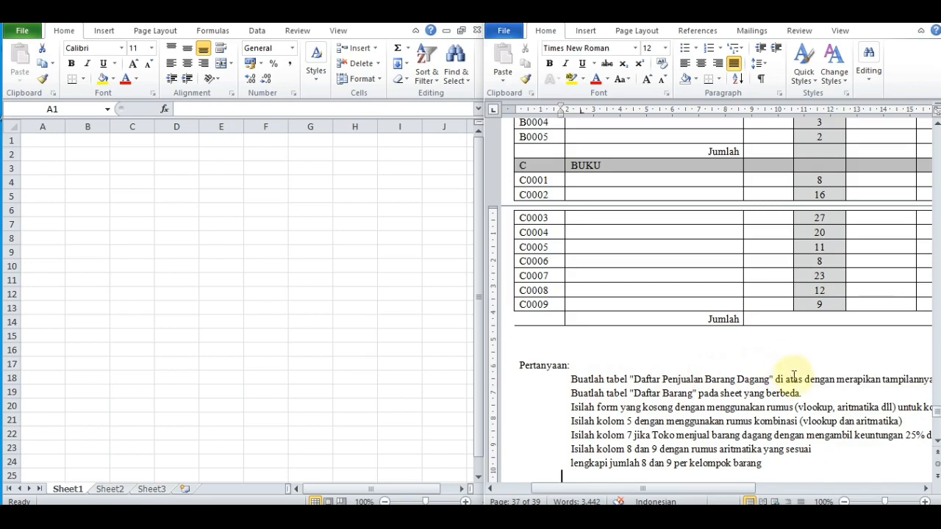
click(875, 381)
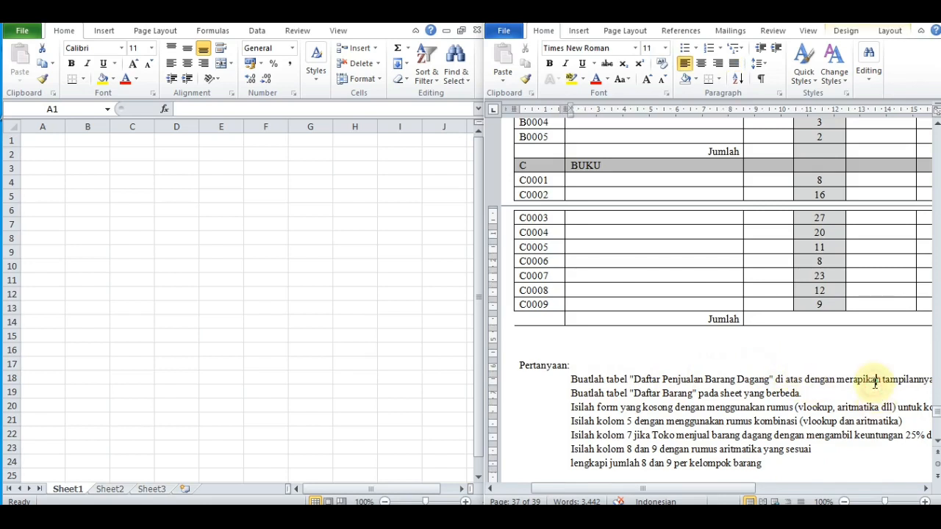
key(Right)
key(Right)
key(Right)
key(Right)
key(Right)
key(Right)
key(Right)
key(Right)
key(Right)
key(Right)
key(Right)
key(Right)
key(Right)
key(Right)
key(Right)
key(Right)
key(Right)
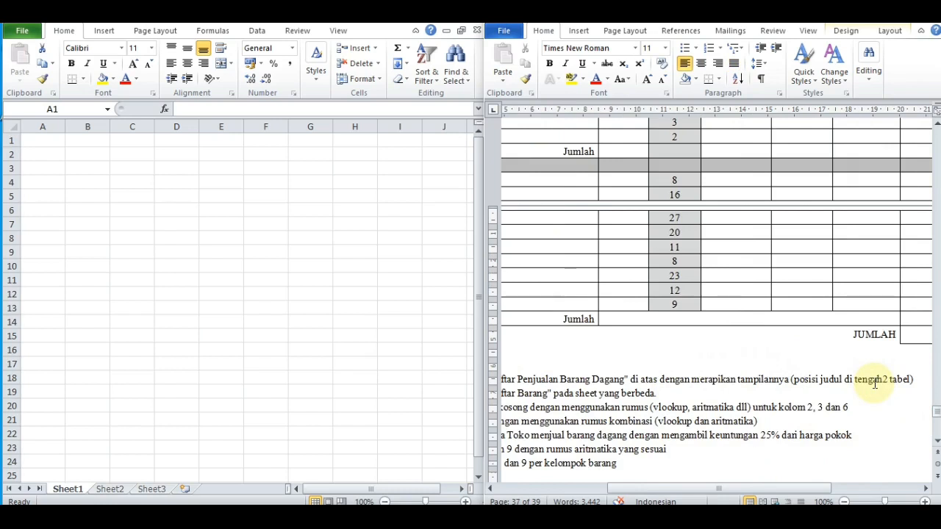
key(Left)
key(Left)
key(Left)
key(Left)
key(Left)
key(Left)
key(Left)
key(Left)
key(Left)
key(Left)
key(Left)
key(Left)
key(Left)
key(Left)
key(Left)
key(Left)
key(Left)
key(Left)
key(Left)
key(Left)
key(Down)
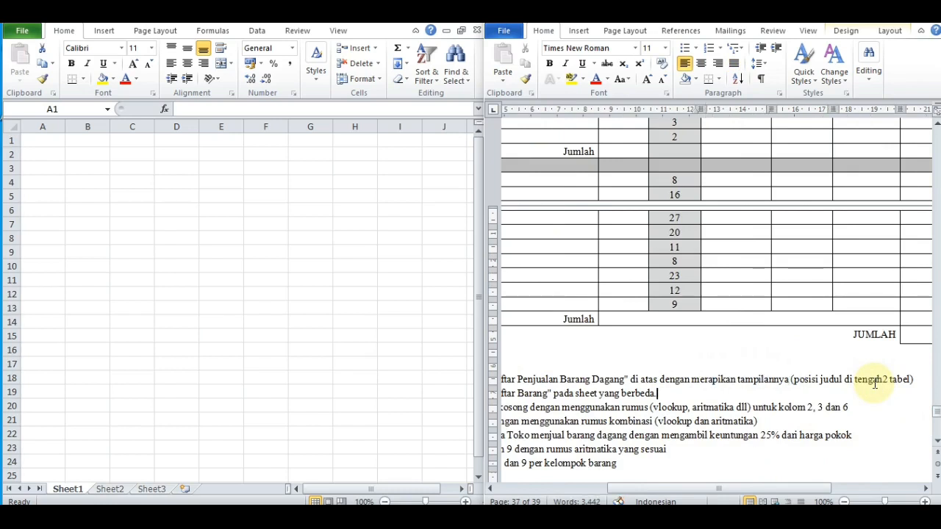
key(Left)
key(Left)
key(Left)
key(Left)
key(Left)
key(Left)
key(Left)
key(Left)
key(Left)
key(Left)
key(Left)
key(Left)
key(Left)
key(Left)
key(Left)
key(Left)
key(Left)
key(Left)
key(Left)
key(Left)
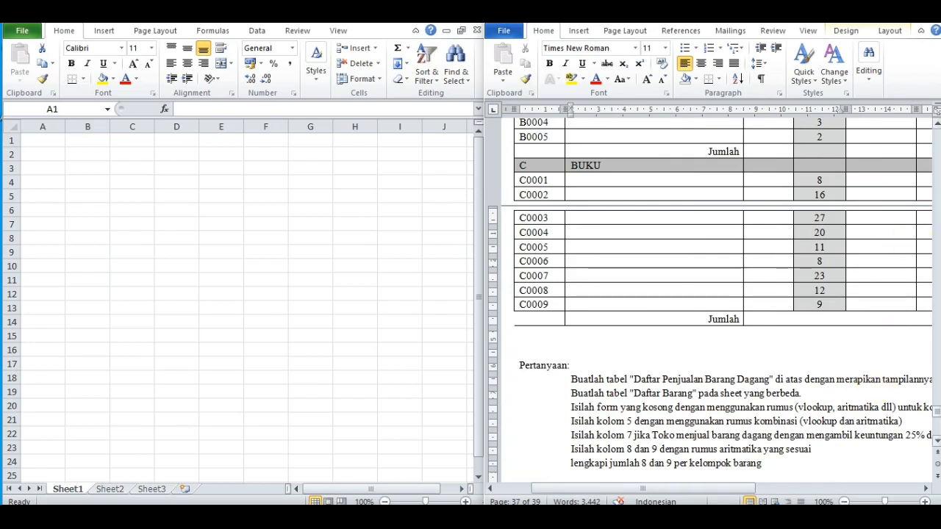
click(647, 393)
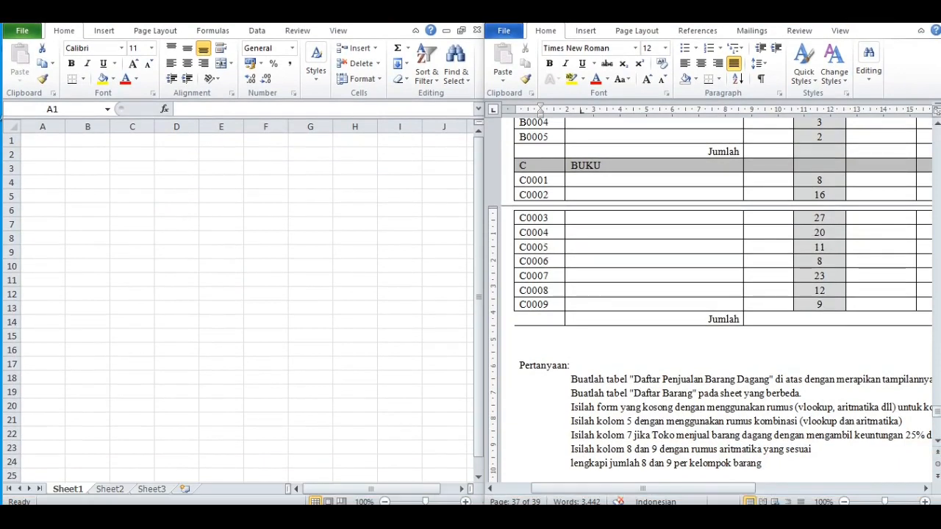
click(868, 147)
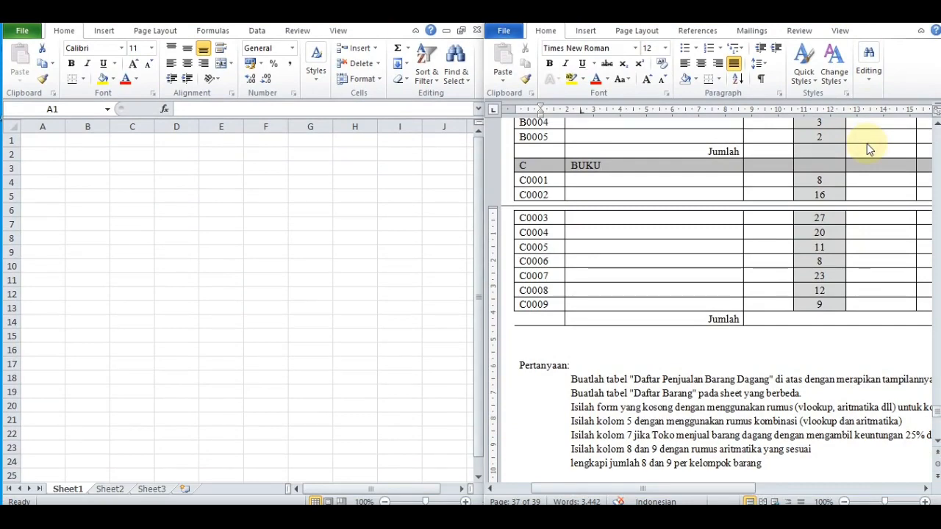
Step: Using the TABEL BANTU section of the document as reference, enter TABEL BANTU in A1 and TOKO SMK BISA in A2 of the Excel sheet
click(591, 326)
scroll(589, 329, up, 7)
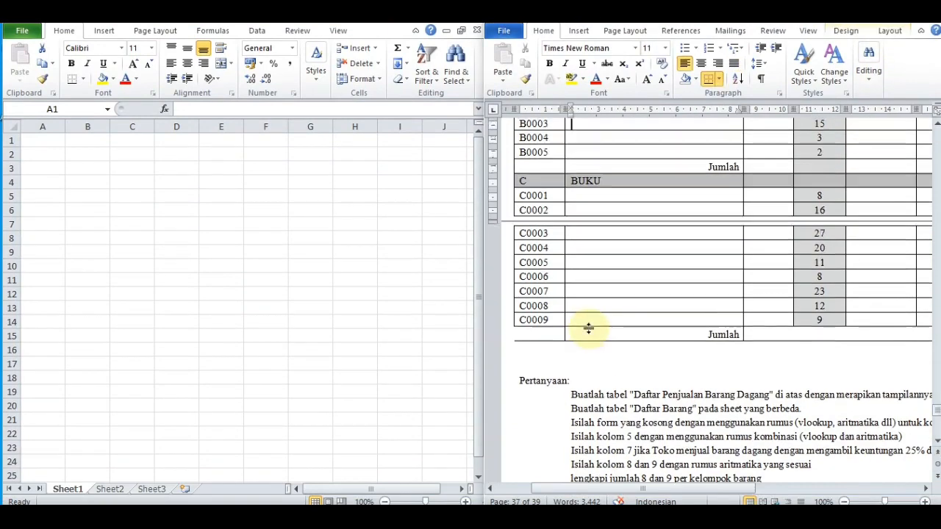
scroll(589, 329, up, 10)
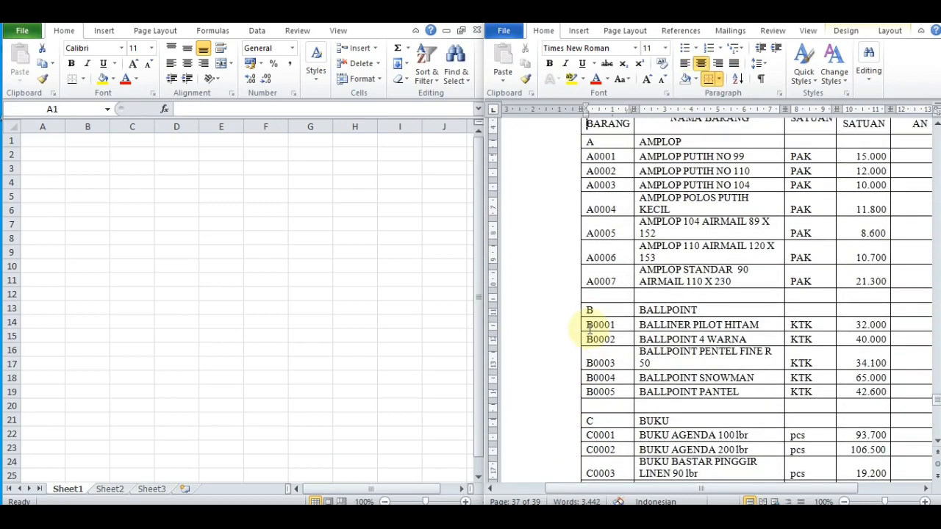
scroll(589, 329, up, 2)
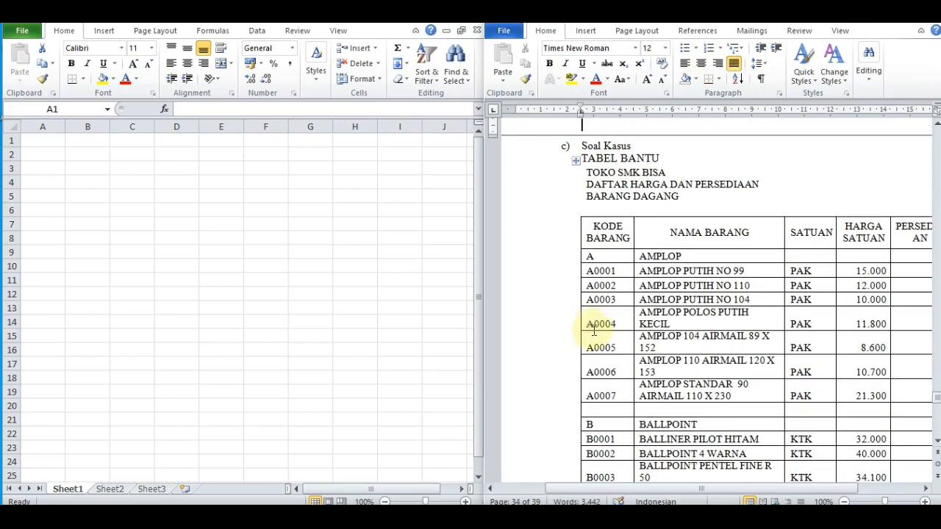
click(925, 490)
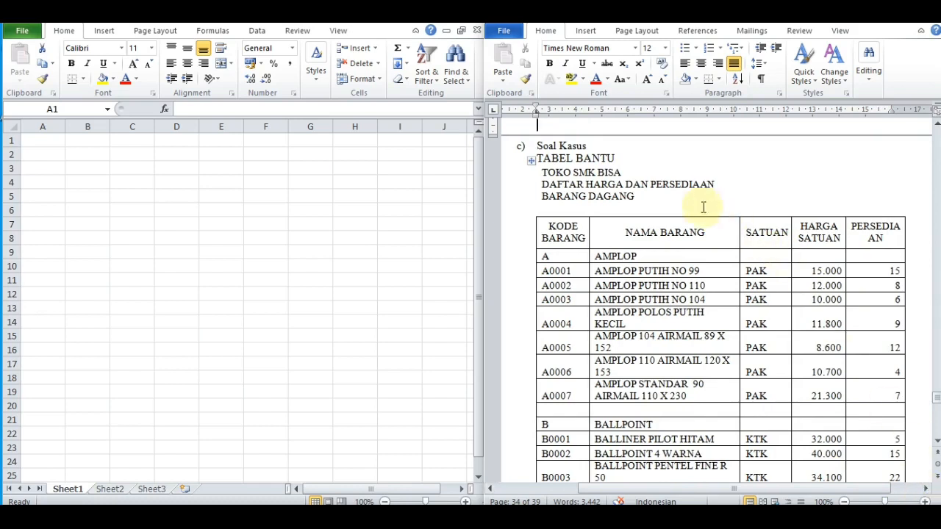
click(78, 321)
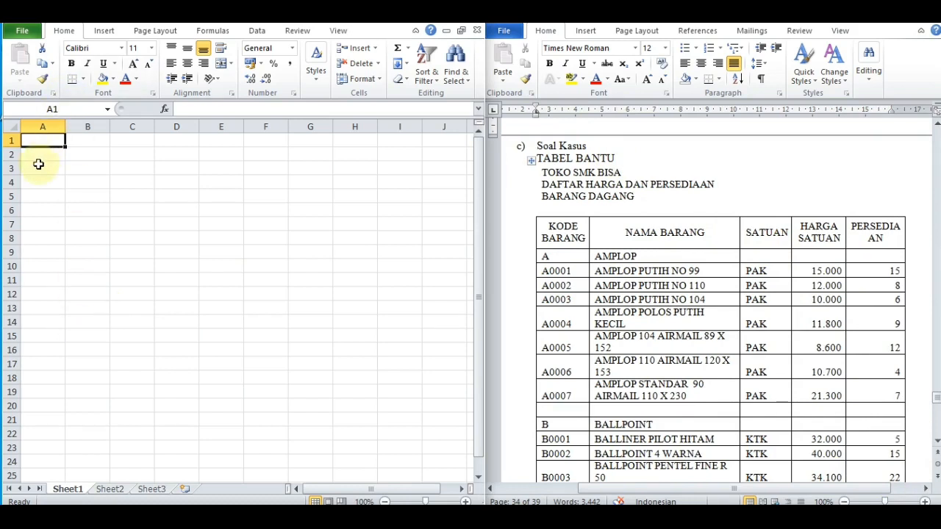
key(Caps_Lock)
text(TA)
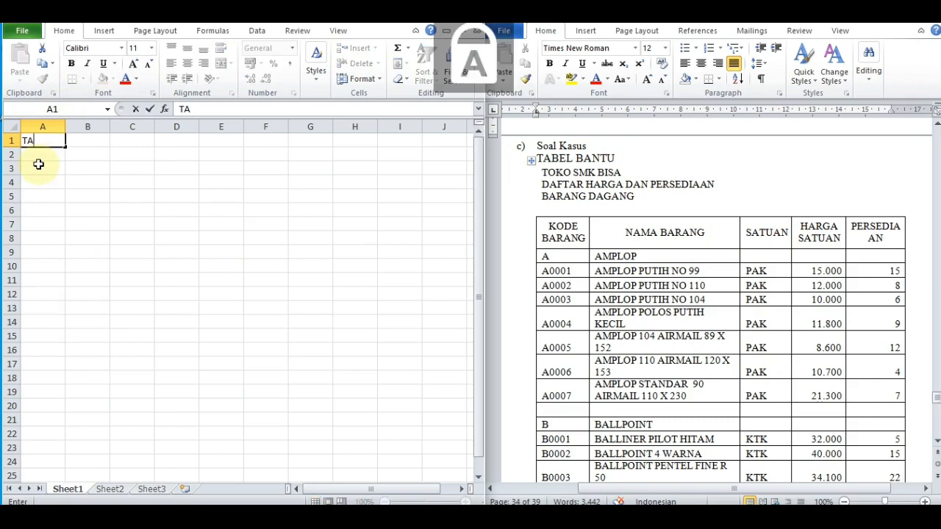
text(BEL BANTU)
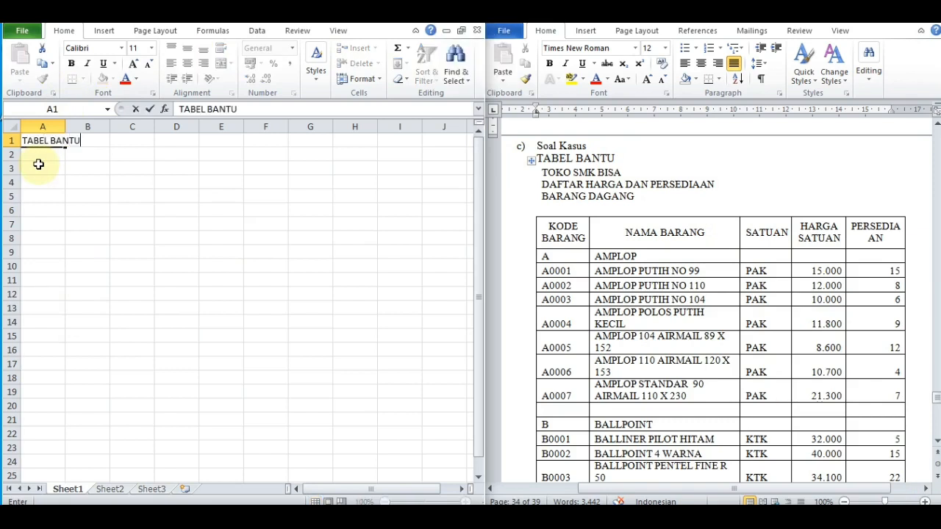
key(Return)
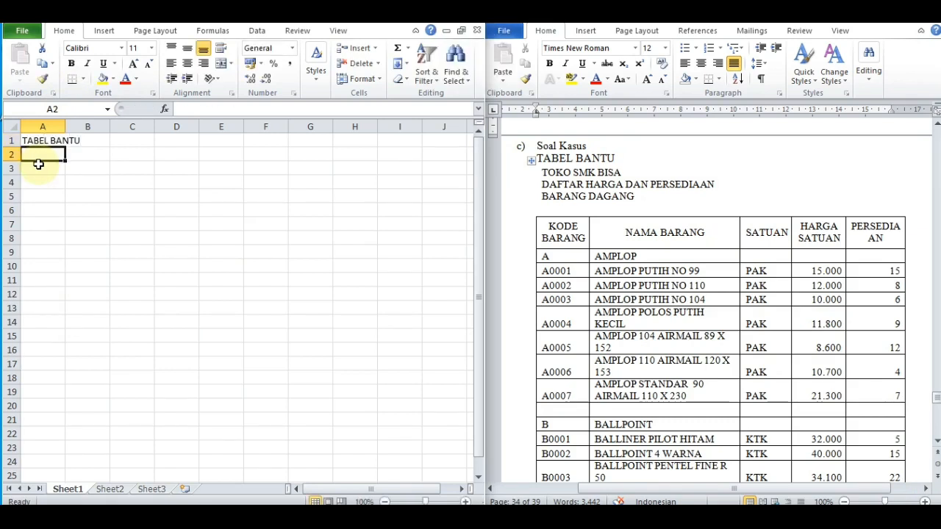
text(TOKO SMK)
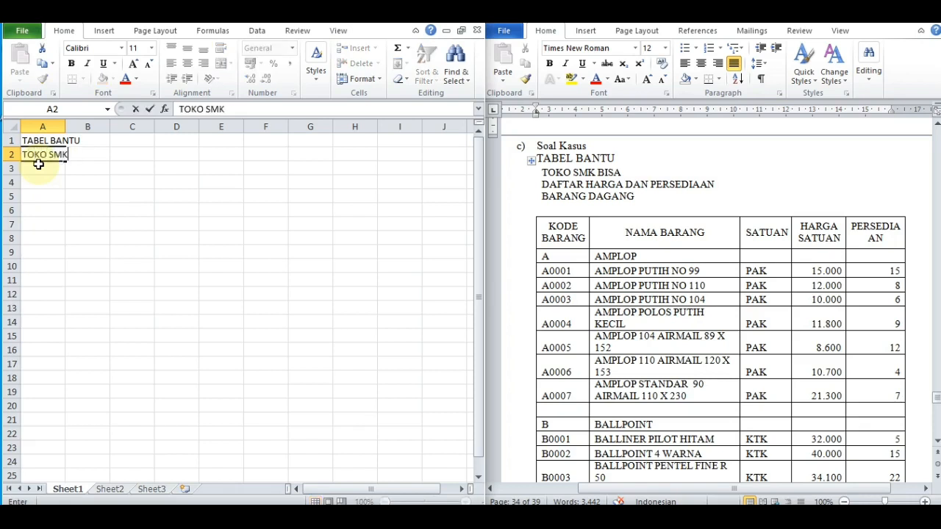
text( BISA)
key(Return)
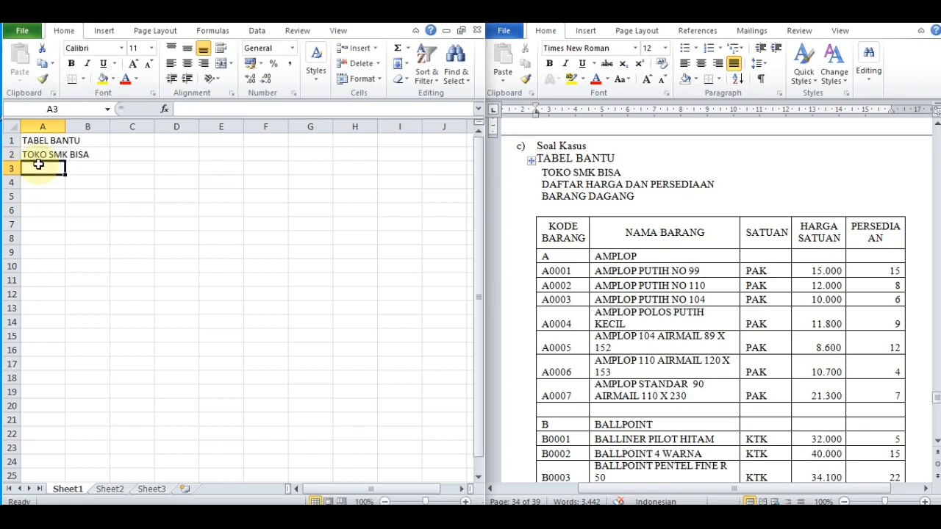
Step: Enter the title lines DAFTAR HARGA DAN PERSEDIAAN in A3 and BARANG DAGANG in A4
text(DAFTAR)
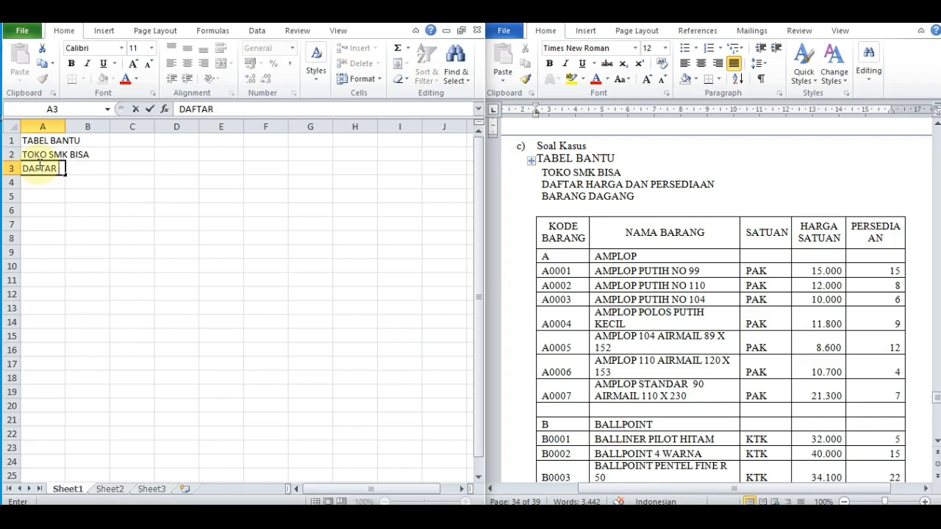
text( HARGA DAN)
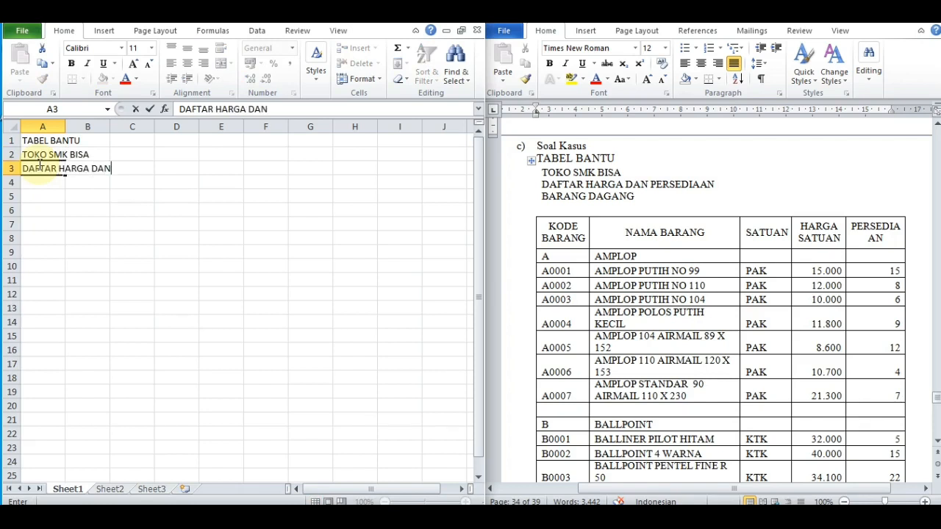
text( PERSEDIAAN)
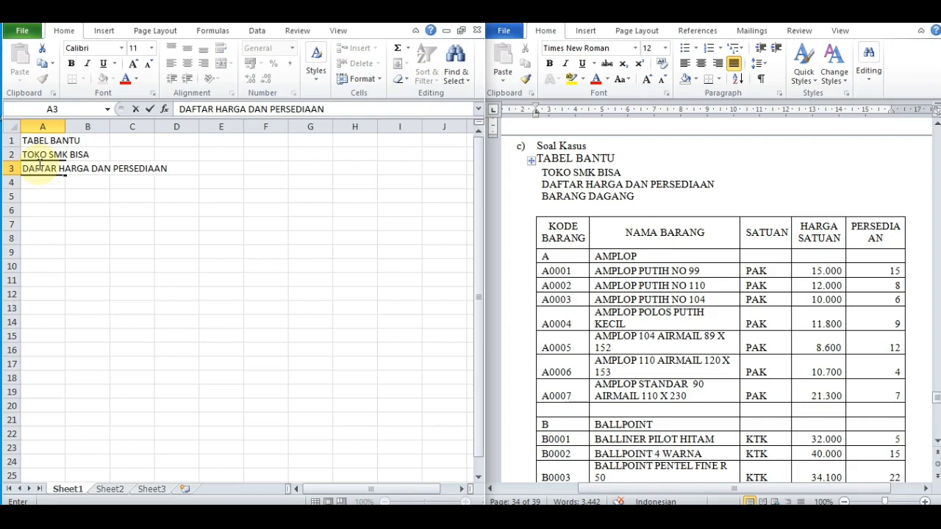
key(Return)
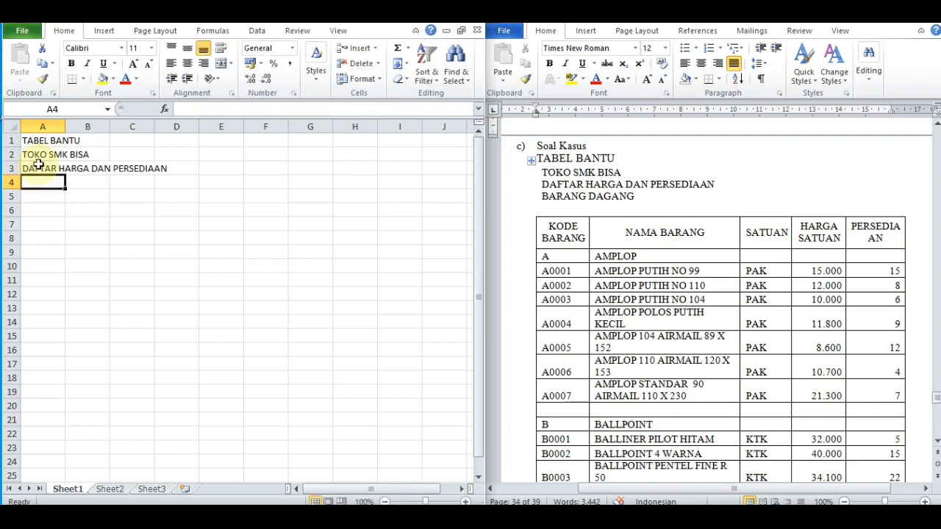
text(BATRA)
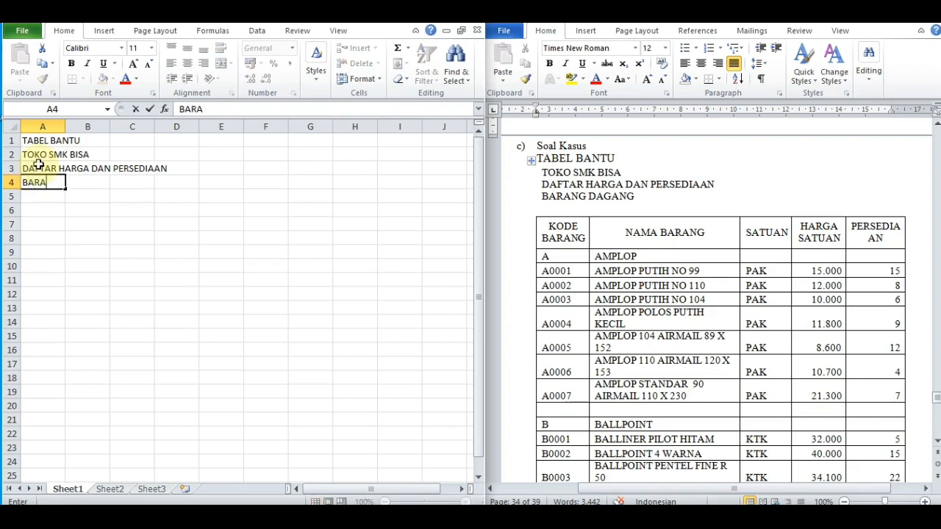
text(NG DAGANG)
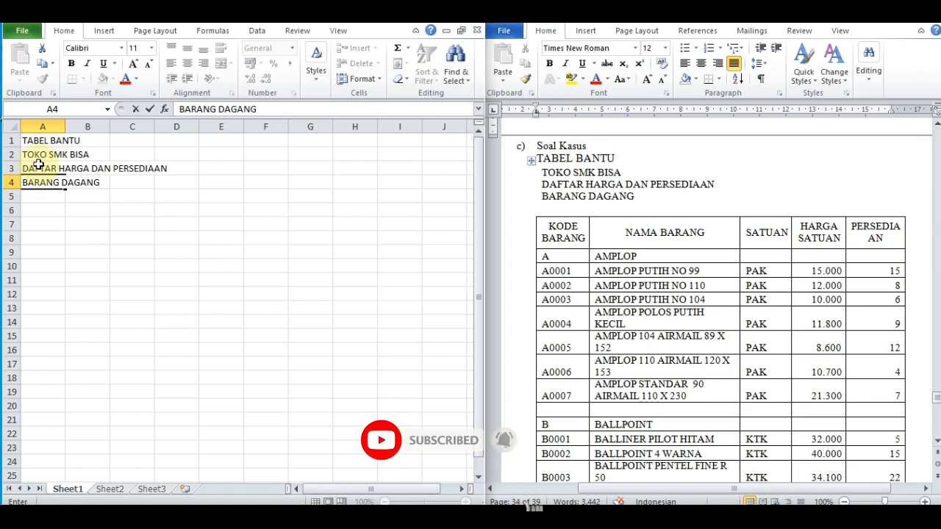
key(Return)
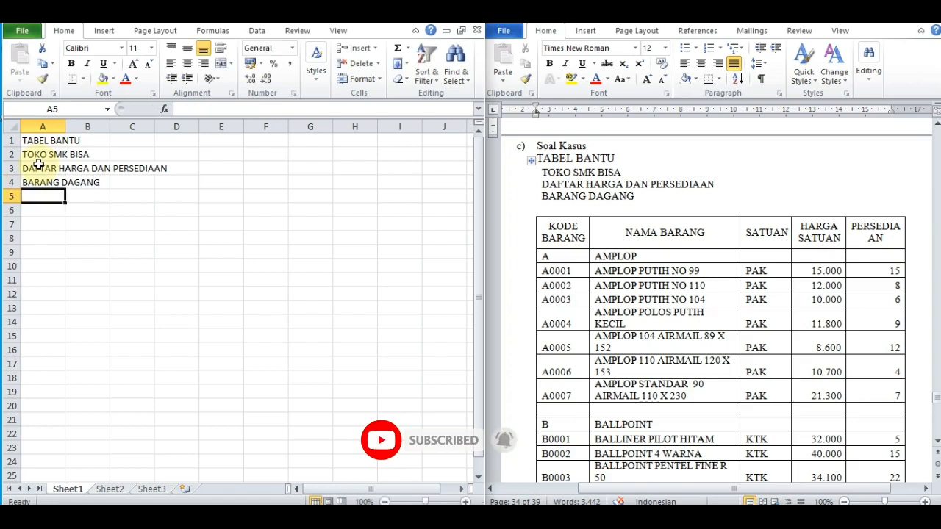
Step: Leave row 5 blank and enter the column headers KODE BARANG in A6 and NAMA BARANG in B6
key(Return)
text(KODE )
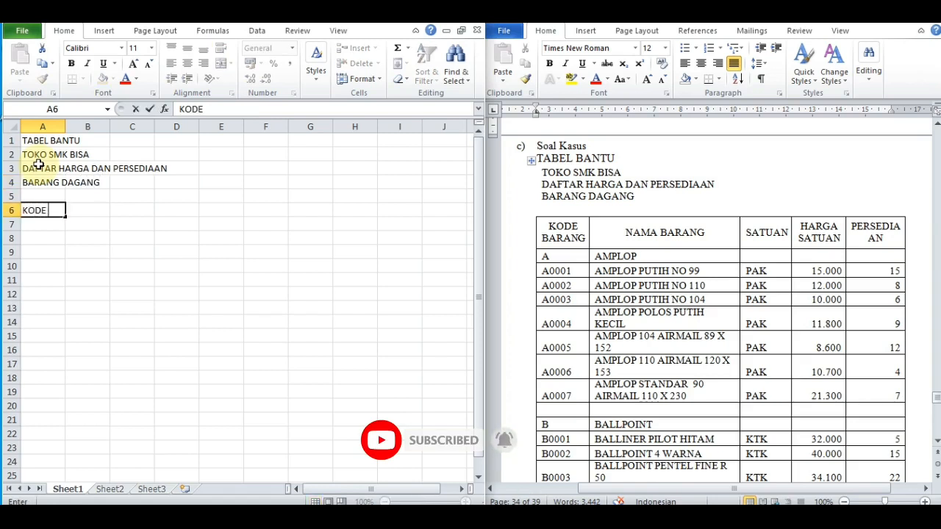
text(BARANG)
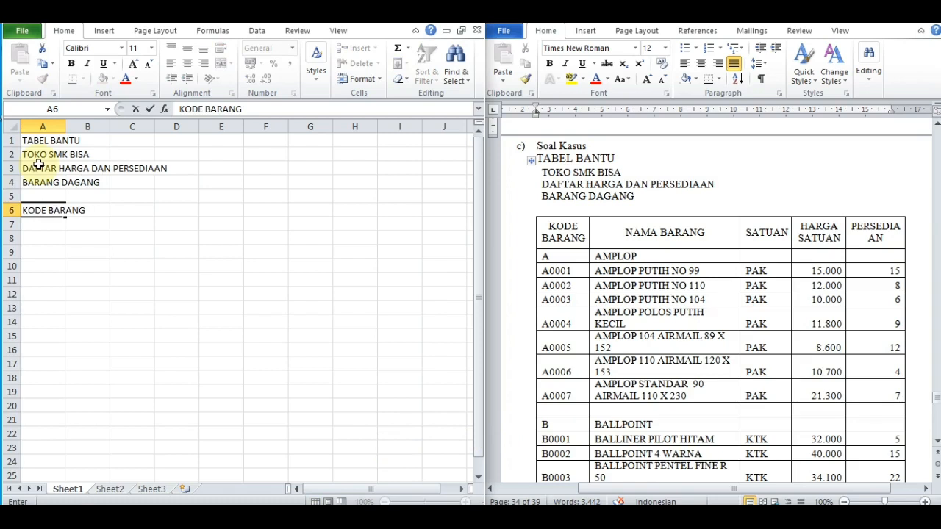
key(Tab)
text(NAMA BAT)
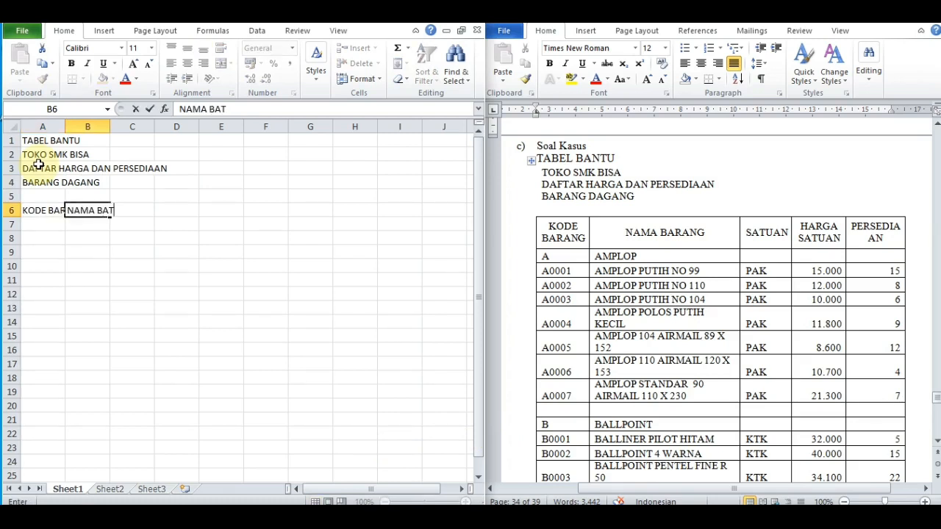
key(BackSpace)
text(RANG)
Step: Complete the header row with SATUAN in C6, HARGA SATUAN in D6 and PERSEDIAAN in E6
key(Tab)
text(SATUAN)
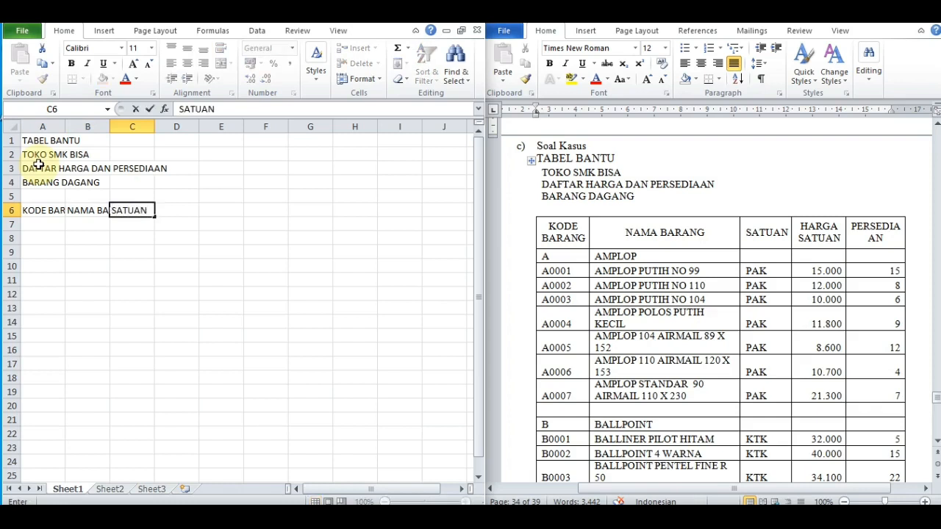
key(Tab)
text(HARGA)
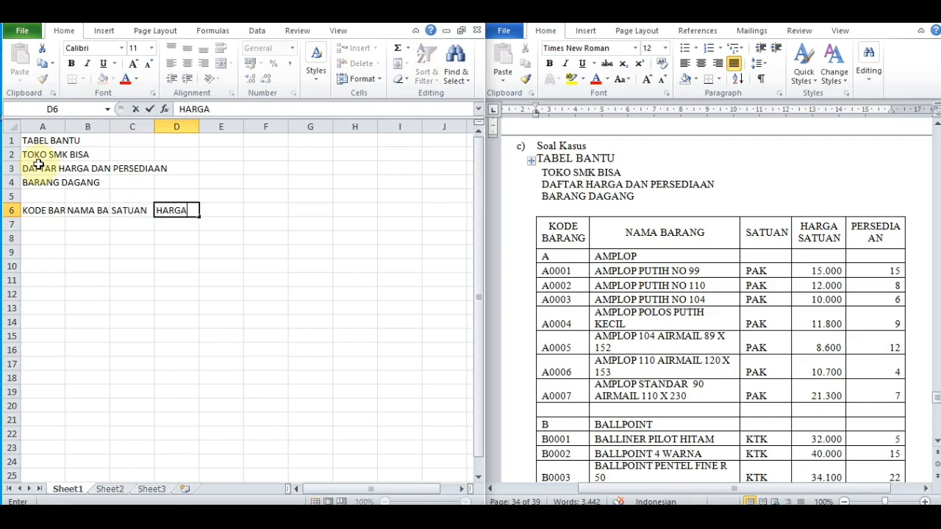
text( SATUAN)
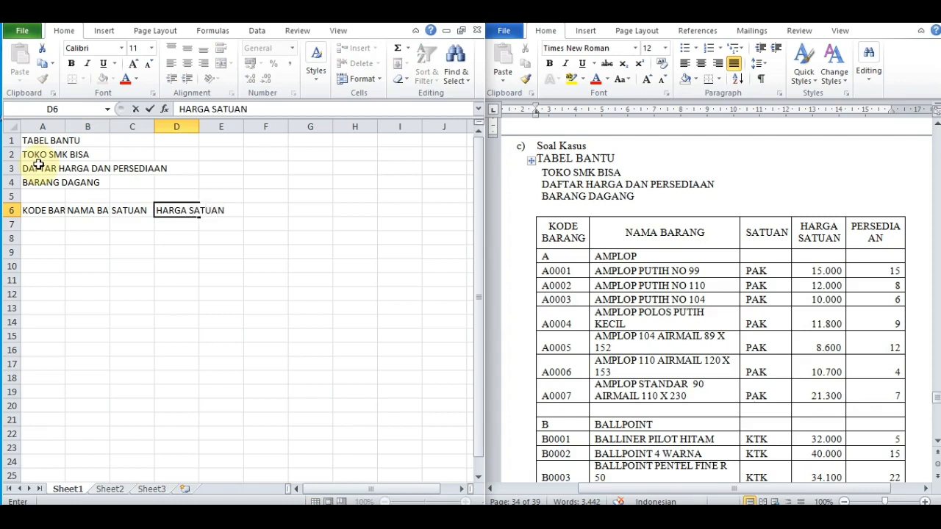
key(Tab)
text(PERSEDIA)
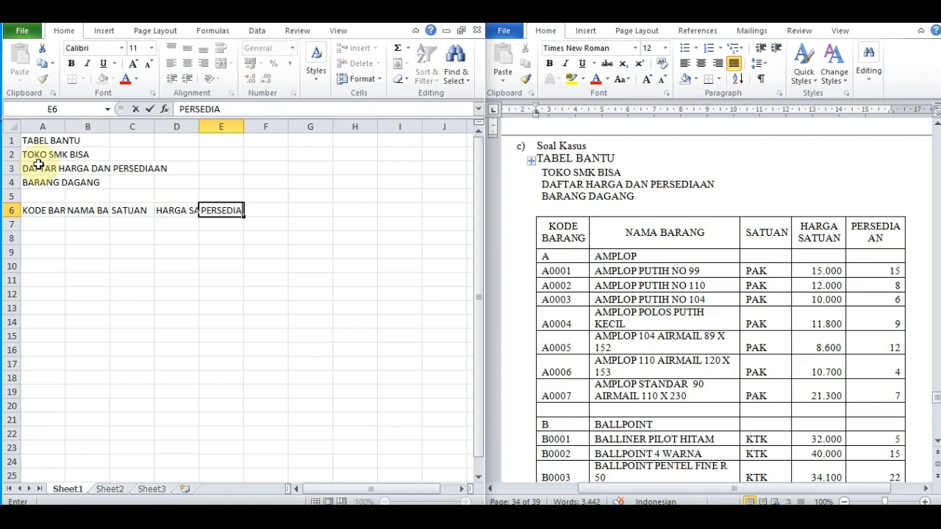
text(AN)
key(Return)
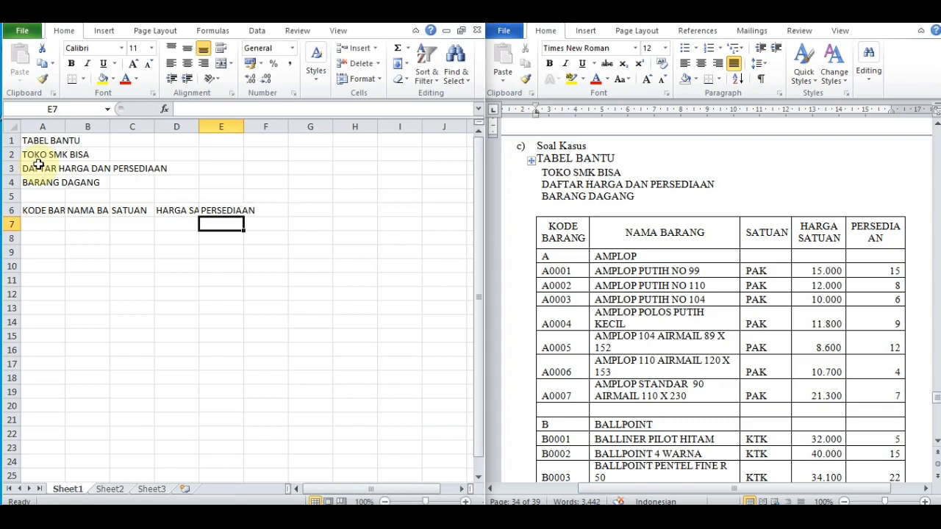
Step: Start the first item group with A in A7, the item code A0001 in A8 and the group name AMPLOP in B7
key(Left)
key(Left)
key(Left)
key(Left)
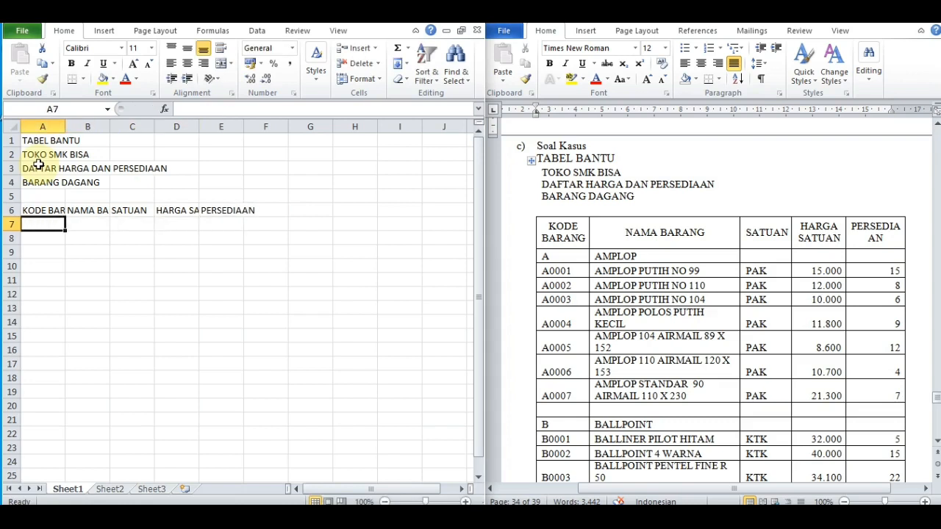
text(A)
key(Return)
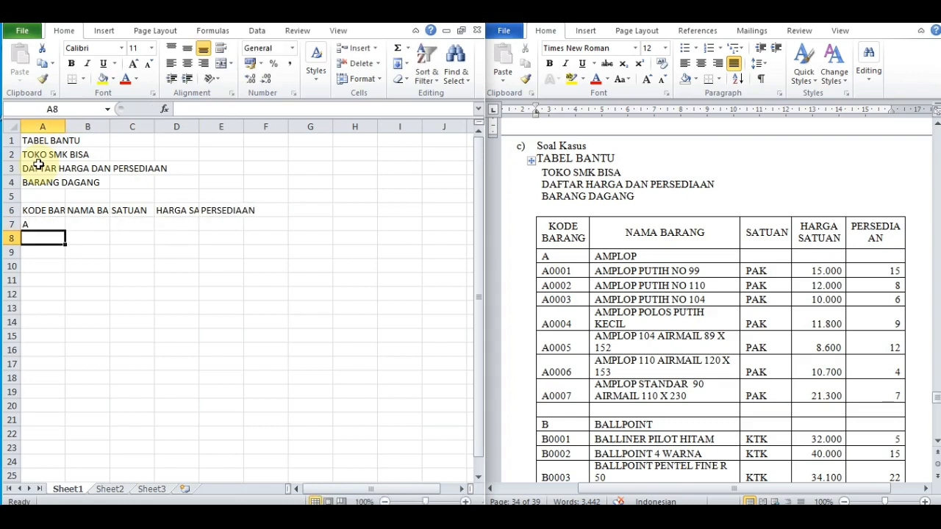
text(A0001)
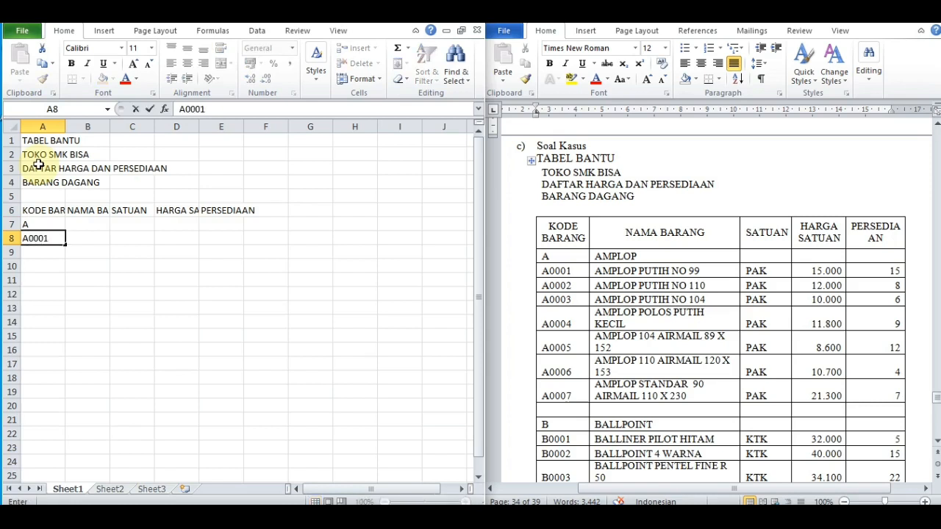
key(Right)
key(Up)
text(A)
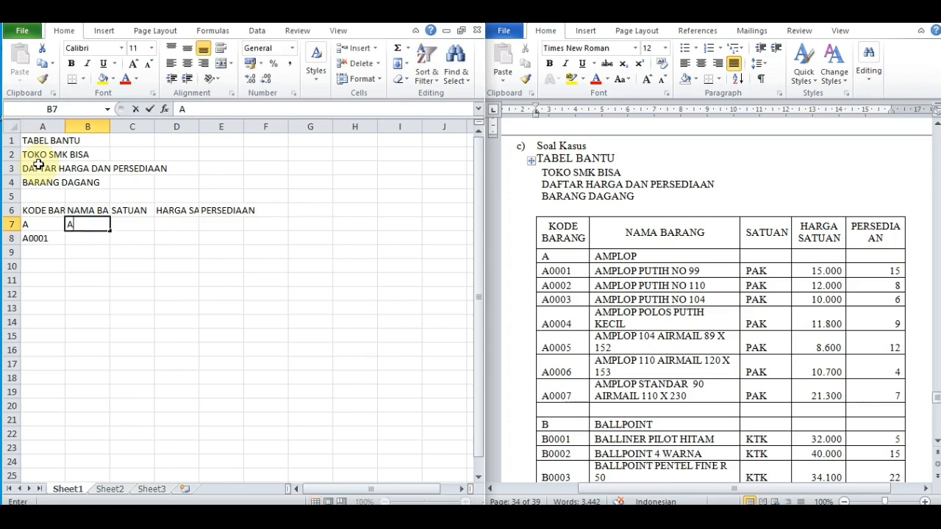
text(MPLOP)
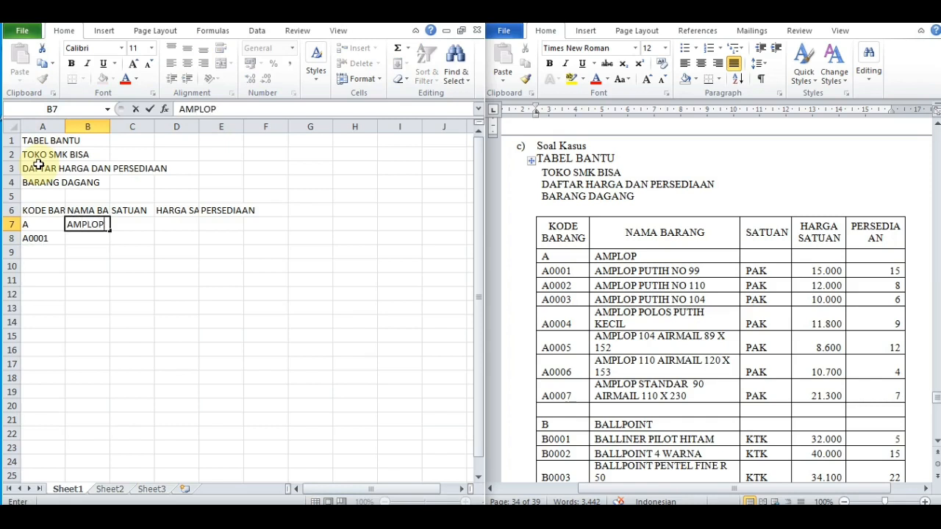
key(Return)
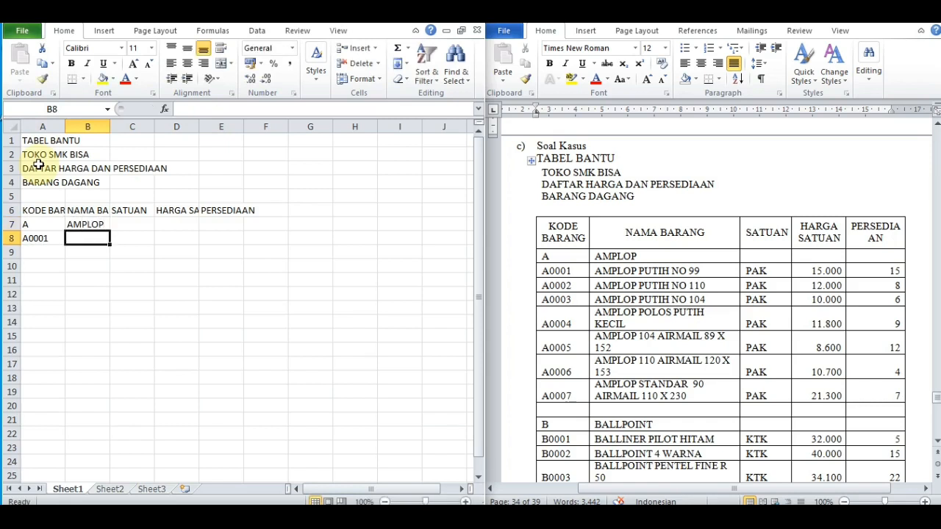
Step: Fill the item codes from A0001 down to A0007 in A8:A14 and copy AMPLOP from B7 down to B14
key(Left)
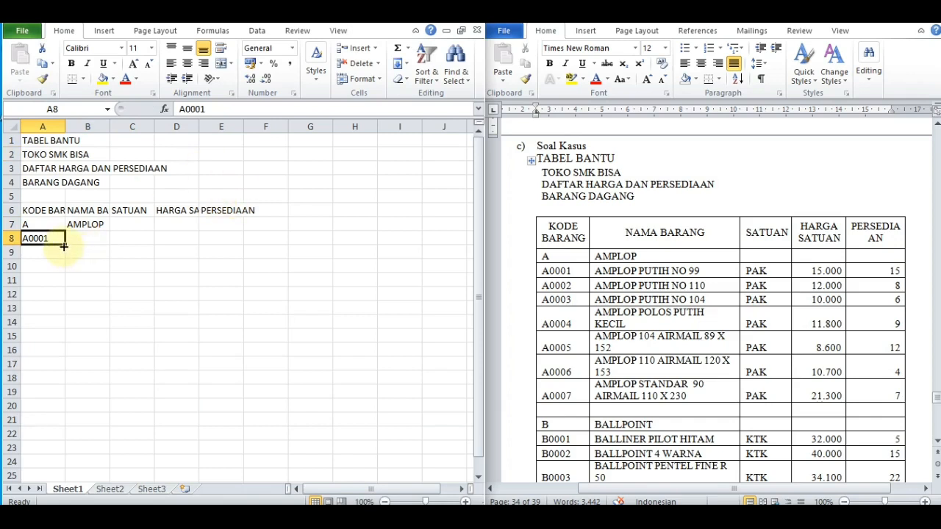
drag(64, 247, 64, 332)
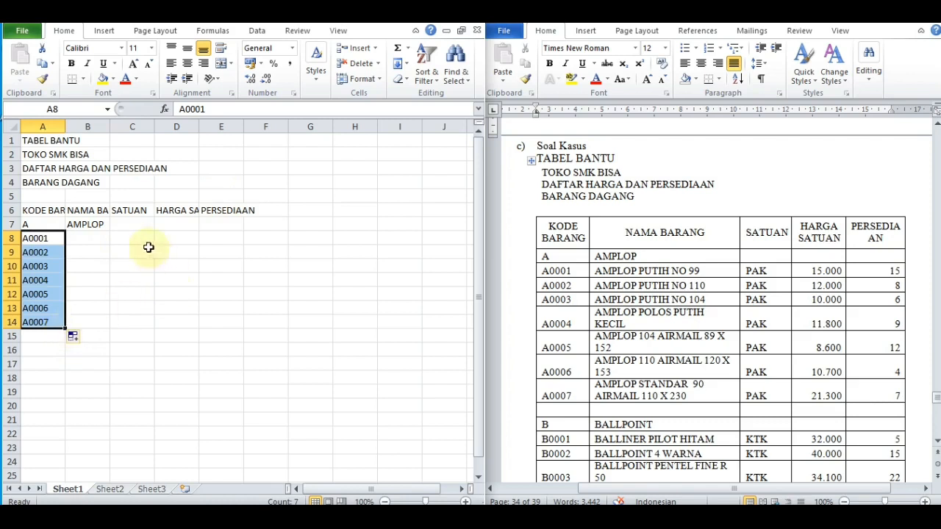
drag(80, 225, 102, 335)
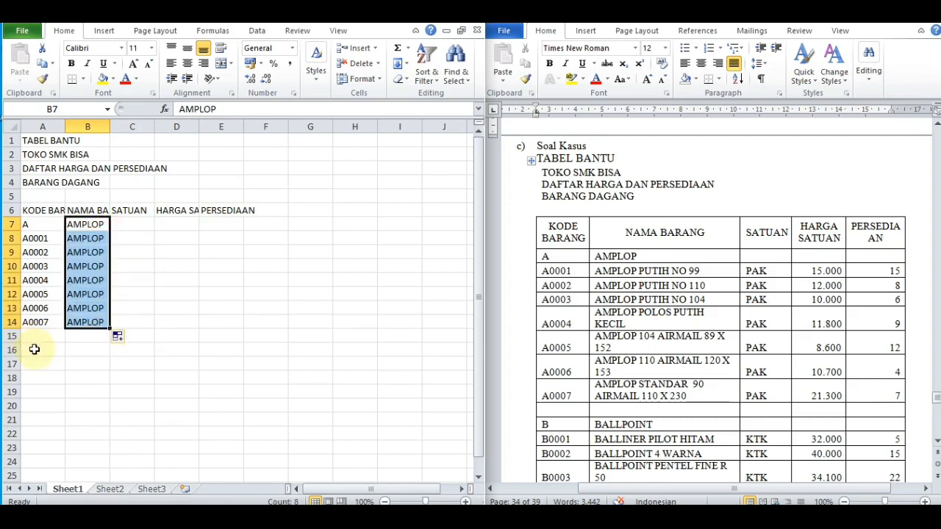
Step: Start the second item group with B in A16, BALLPOINT in B16 and the item code B0001 in A17
click(34, 347)
text(B)
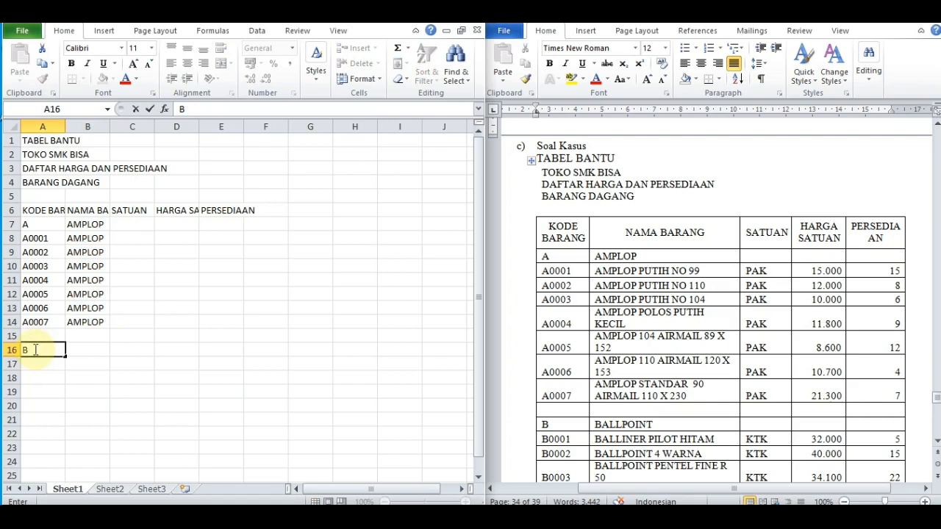
key(Tab)
text(BALL)
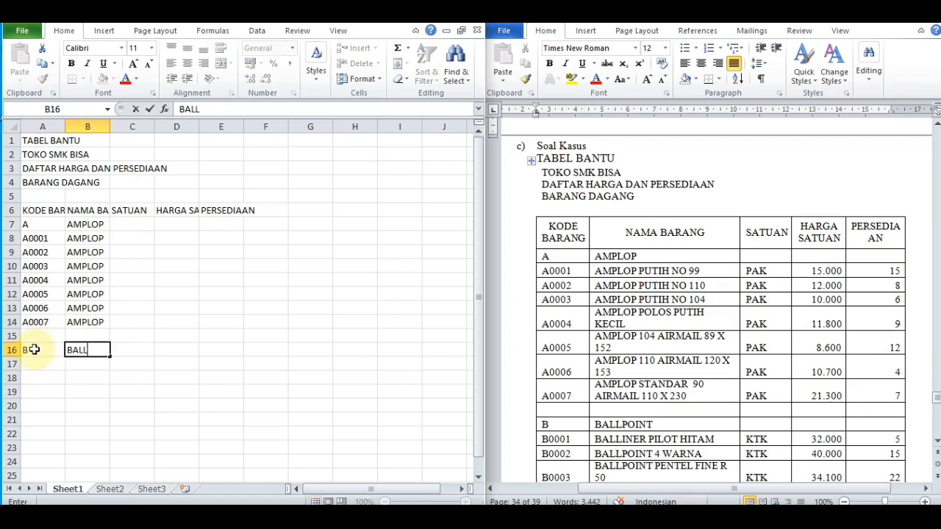
text(POINT)
key(Down)
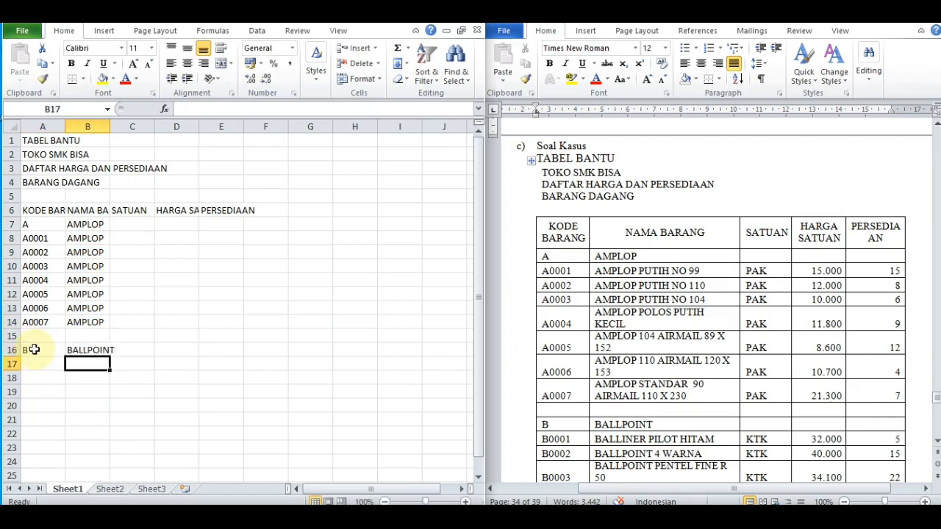
key(Left)
text(B0001)
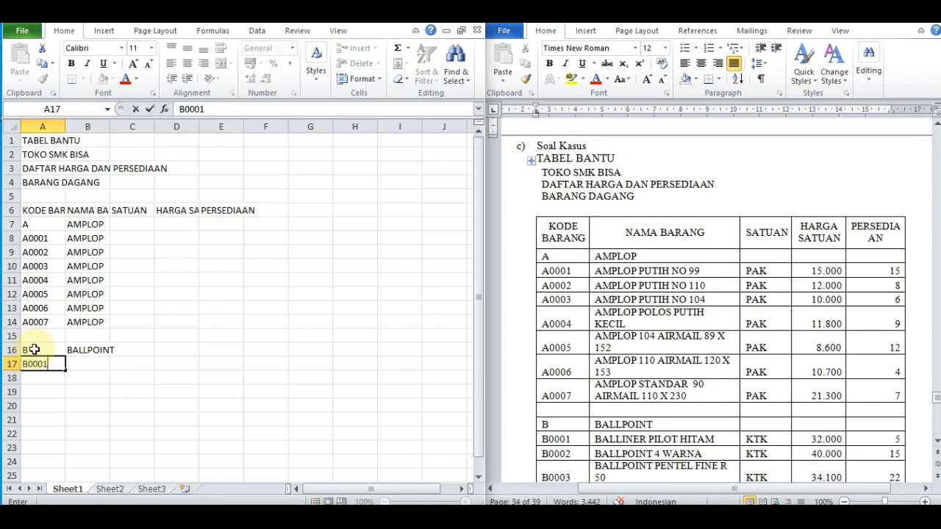
key(Return)
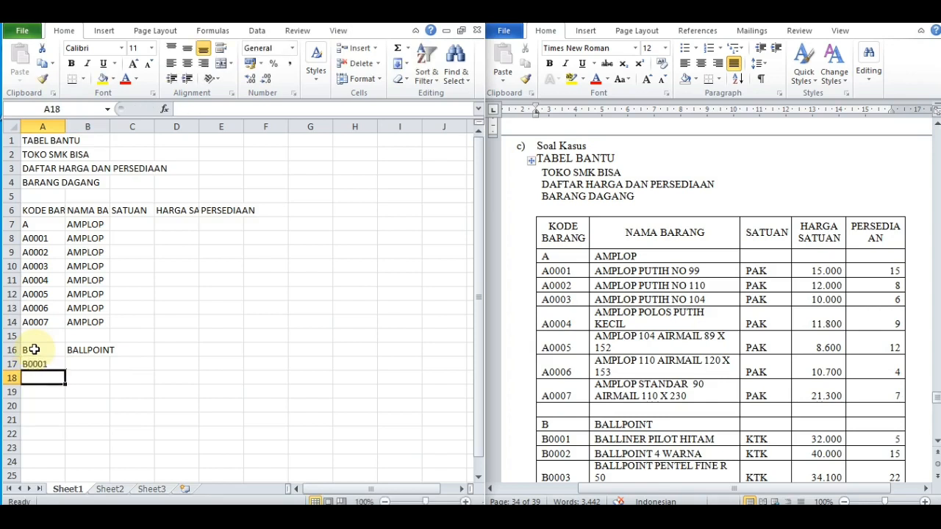
Step: Following the BALLPOINT group in the document's list, fill the item codes from B0001 down to B0005 in A17:A21
key(Up)
click(673, 416)
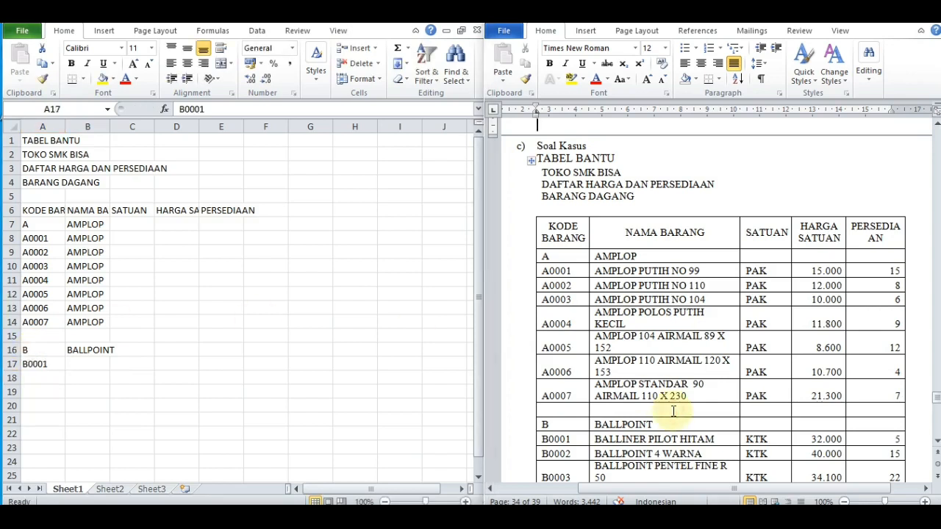
scroll(673, 410, down, 2)
scroll(673, 411, down, 3)
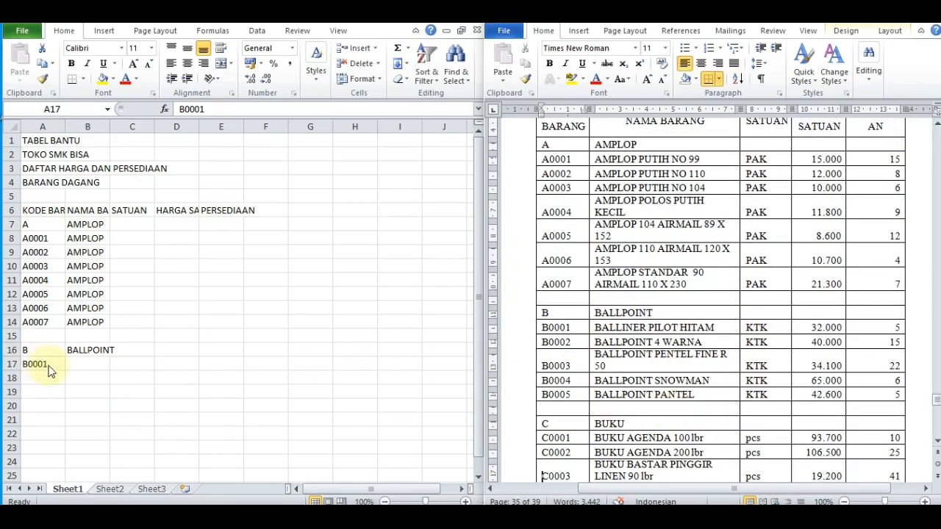
scroll(54, 367, down, 3)
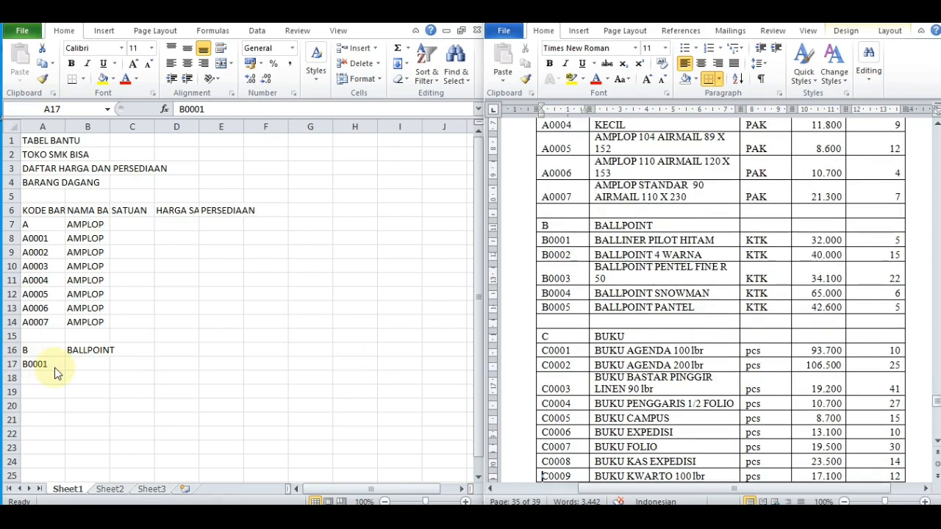
click(136, 432)
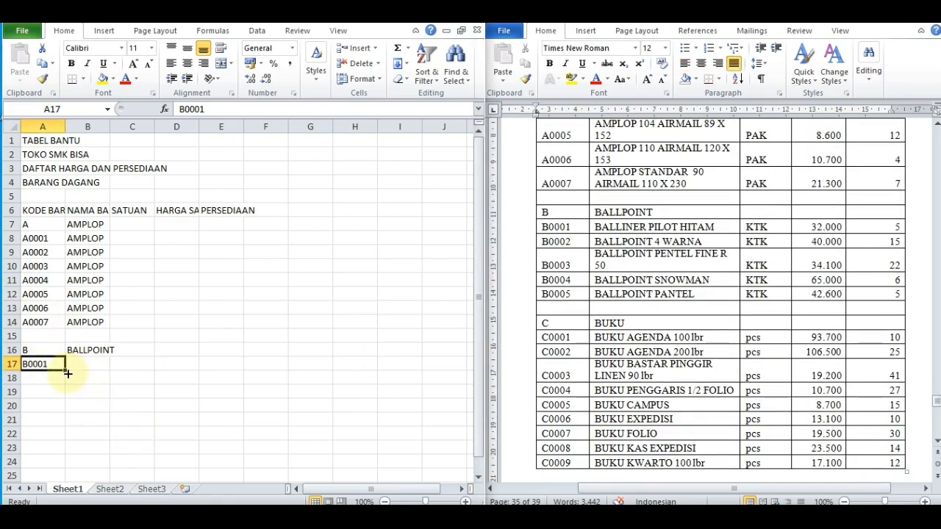
drag(68, 373, 68, 427)
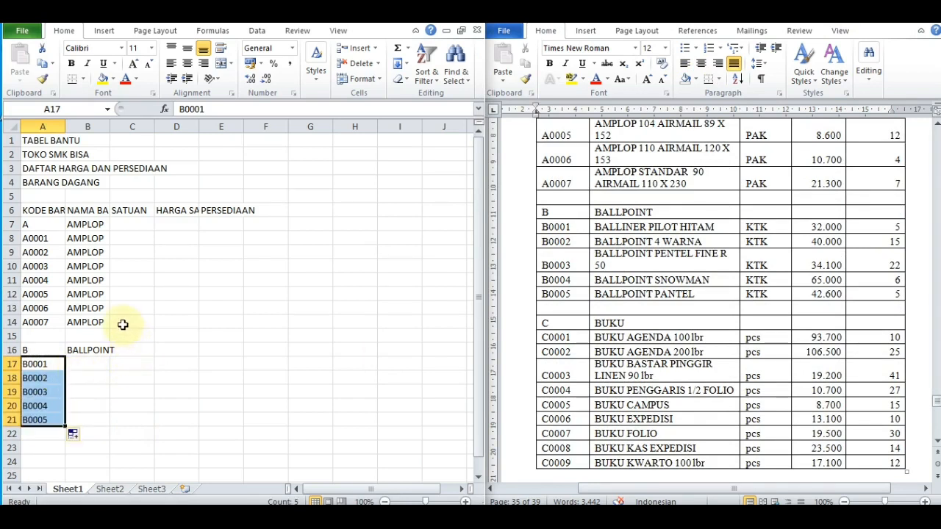
Step: Copy BALLPOINT from B16 down to B21 alongside the B item codes
click(96, 350)
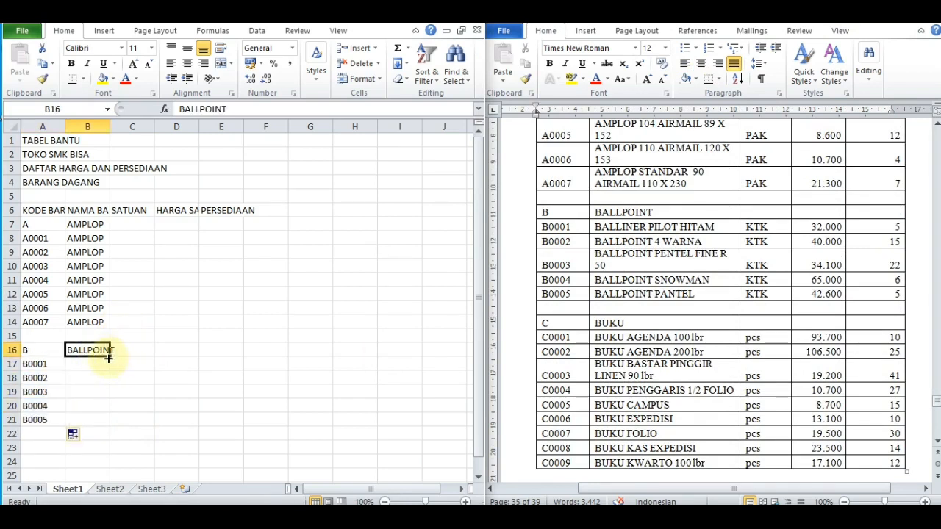
drag(108, 358, 108, 425)
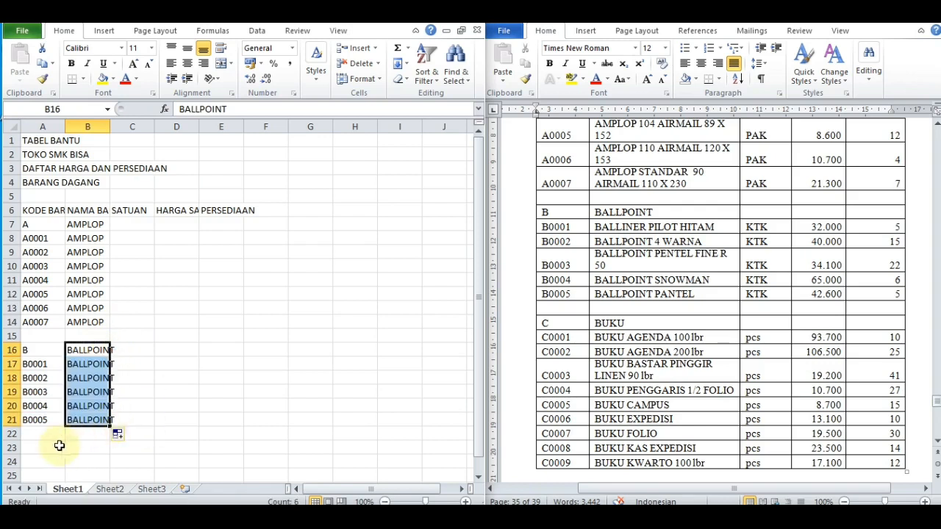
Step: Start the third item group with C in A23, BUKU in B23 and the item code C0001 in A24
click(52, 451)
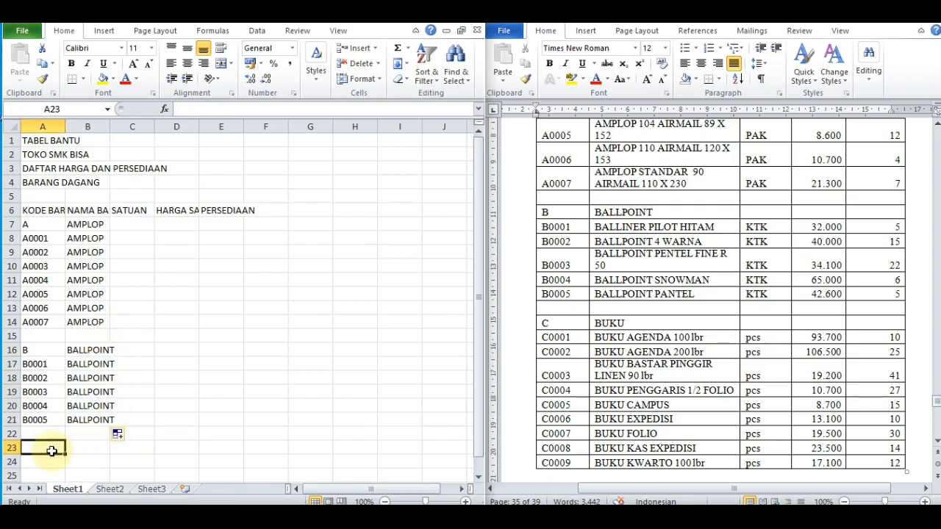
text(C)
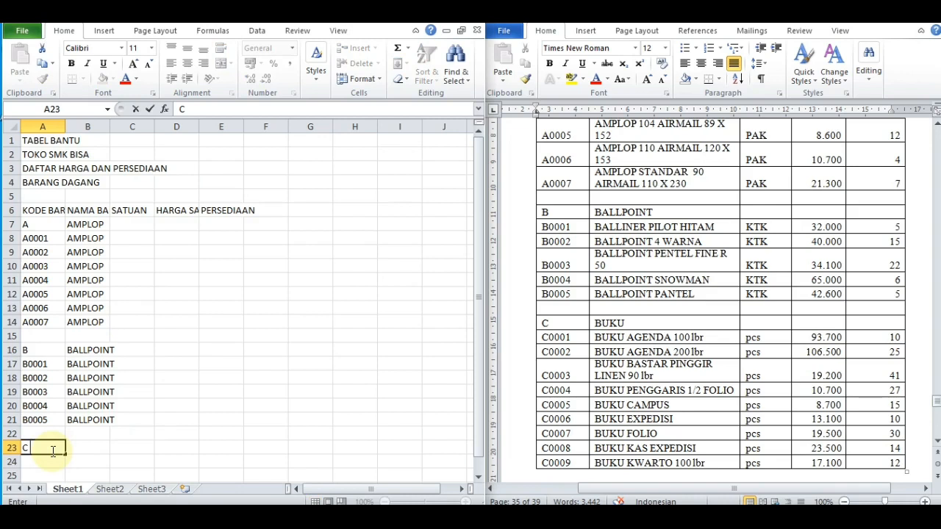
key(Tab)
text(BUKU)
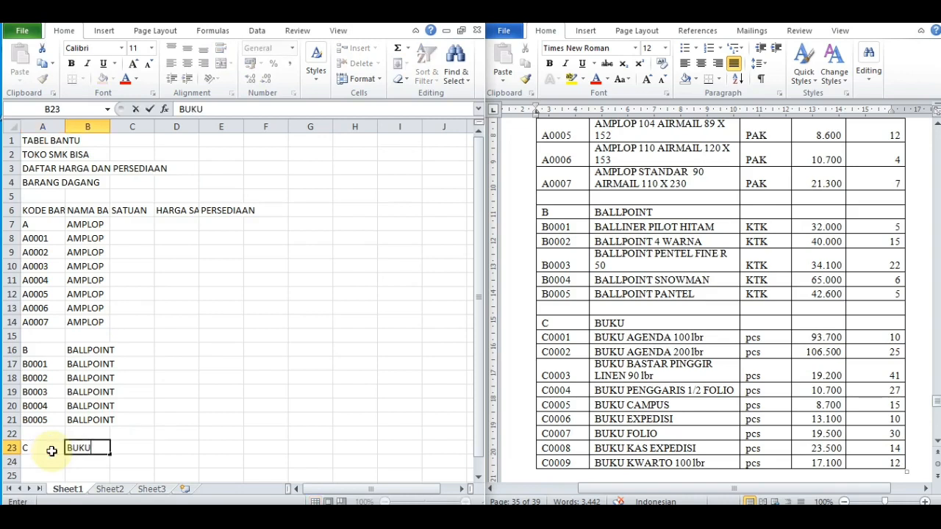
key(Return)
text(C0001)
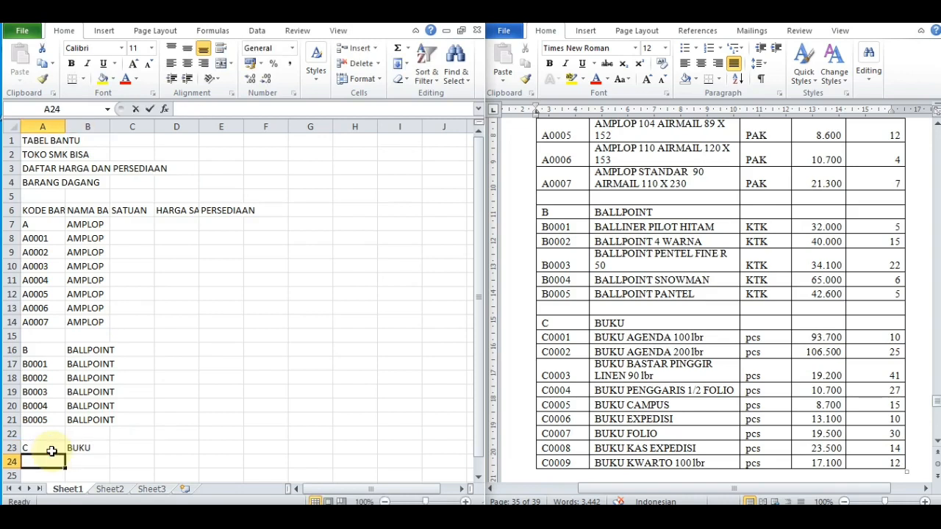
key(Return)
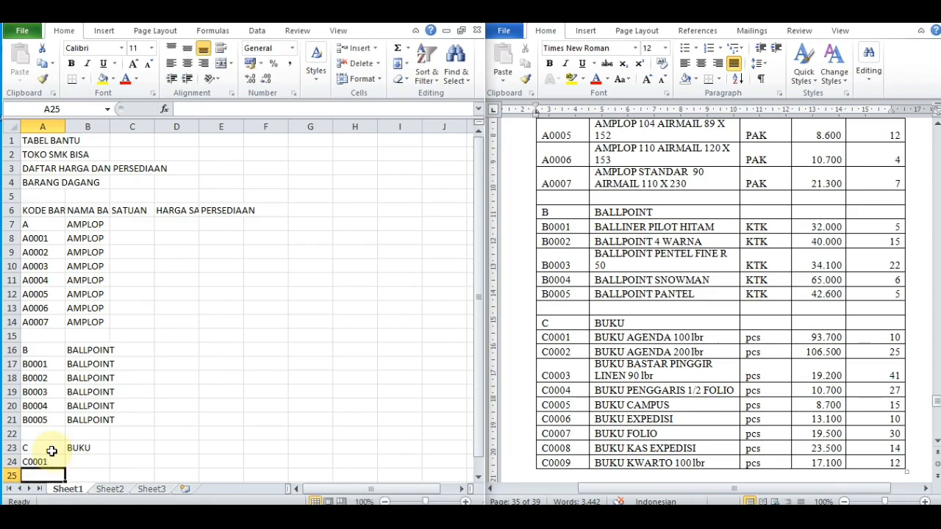
Step: Fill the item codes from C0001 down to C0009 in A24:A32 and copy BUKU from B23 down to B32
key(Up)
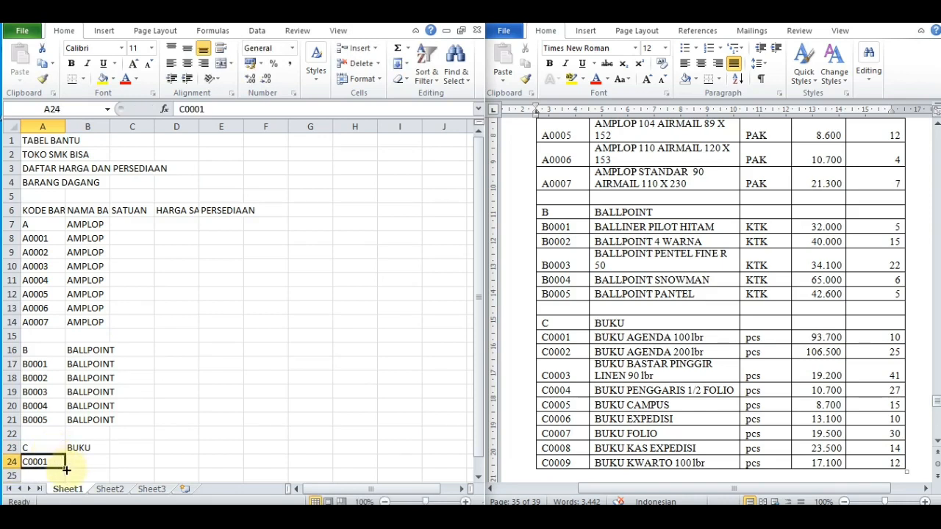
drag(66, 470, 70, 184)
key(Up)
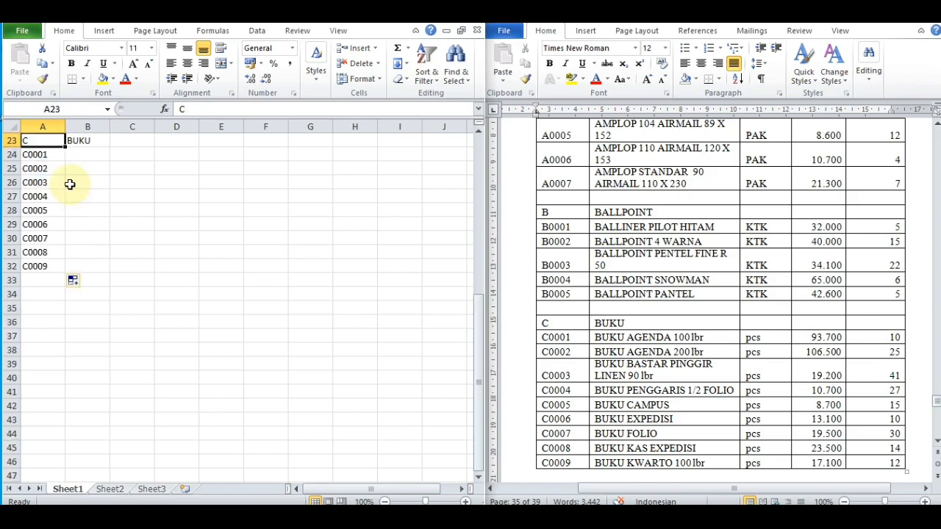
key(Up)
key(Right)
key(Down)
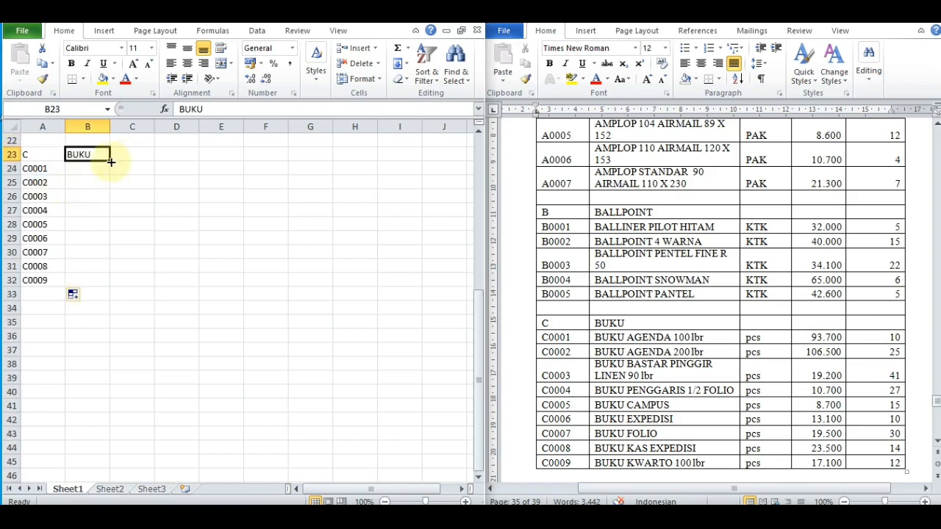
drag(109, 160, 94, 290)
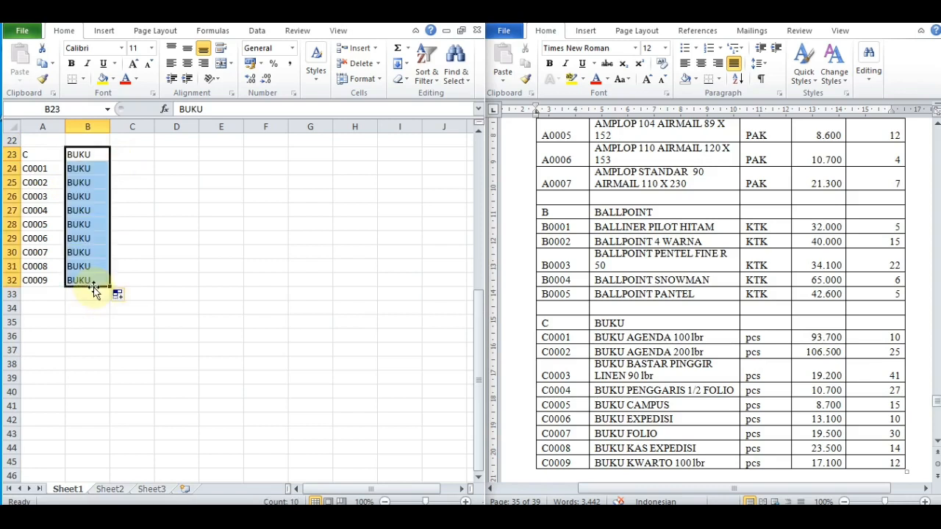
Step: Widen column B substantially for the full item names, and widen columns A, D and E for their headings
key(Down)
key(Up)
key(Up)
key(Up)
key(Up)
key(Up)
key(Up)
key(Up)
key(Up)
key(Up)
key(Up)
key(Up)
key(Up)
key(Up)
key(Up)
key(Up)
key(Up)
key(Up)
key(Up)
key(Up)
key(Up)
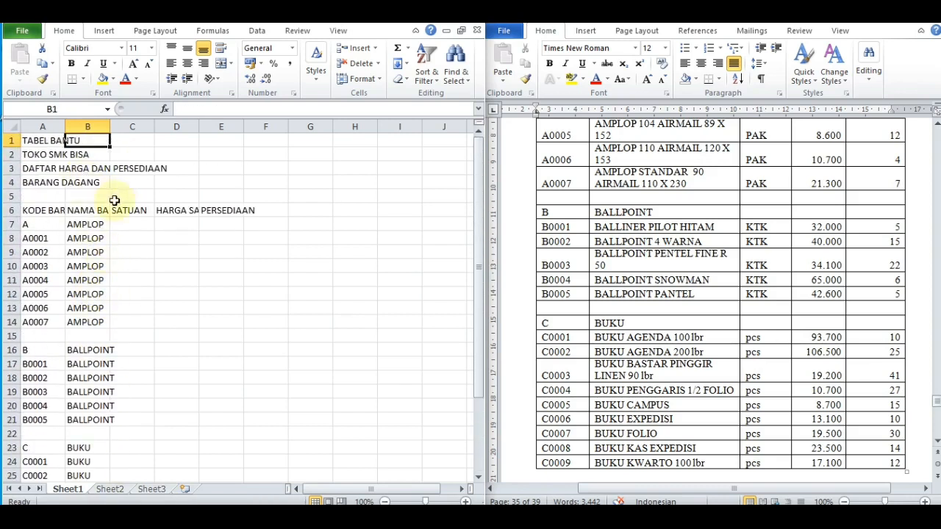
drag(110, 127, 242, 144)
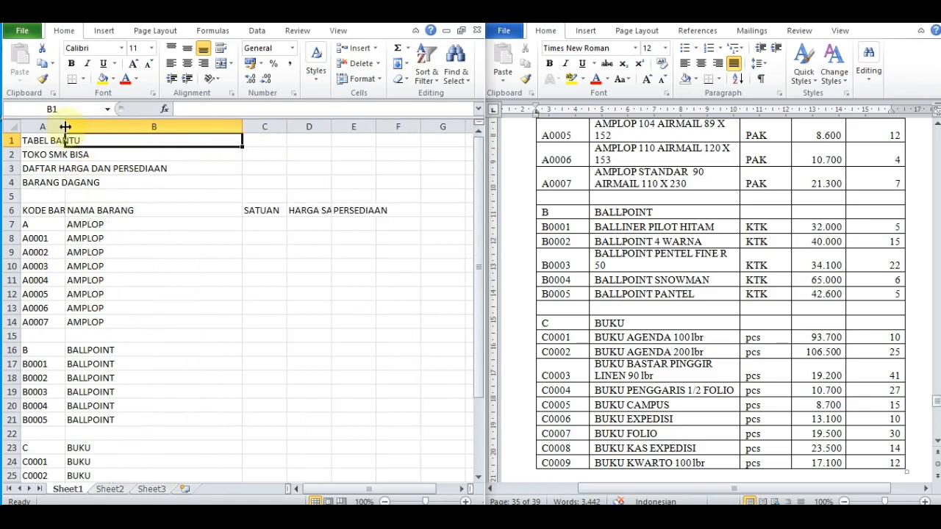
drag(65, 128, 80, 128)
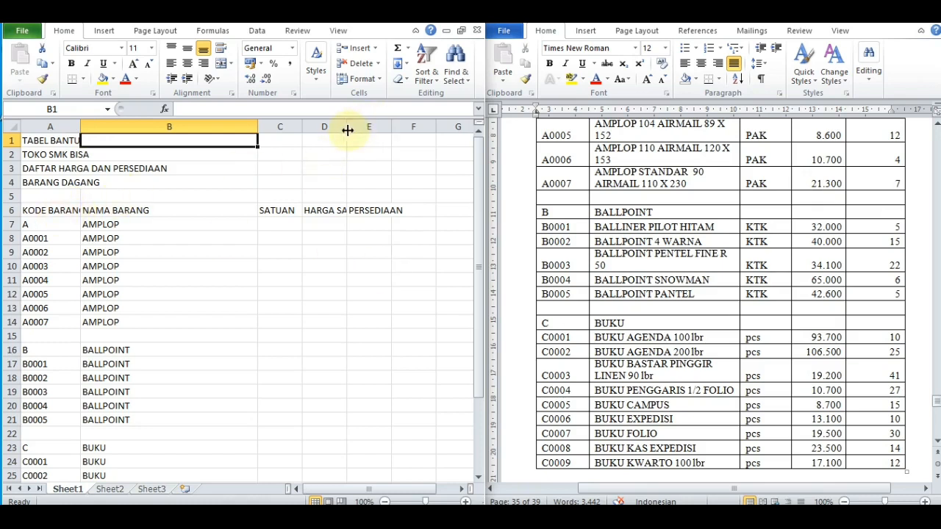
drag(347, 129, 443, 130)
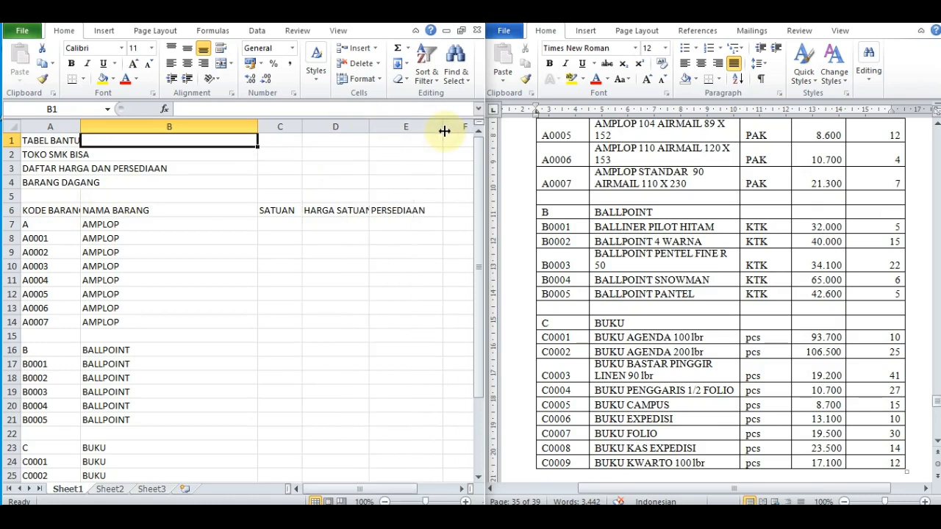
Step: Wrap the text of the header cells A6:E6 and center it horizontally and vertically
click(64, 210)
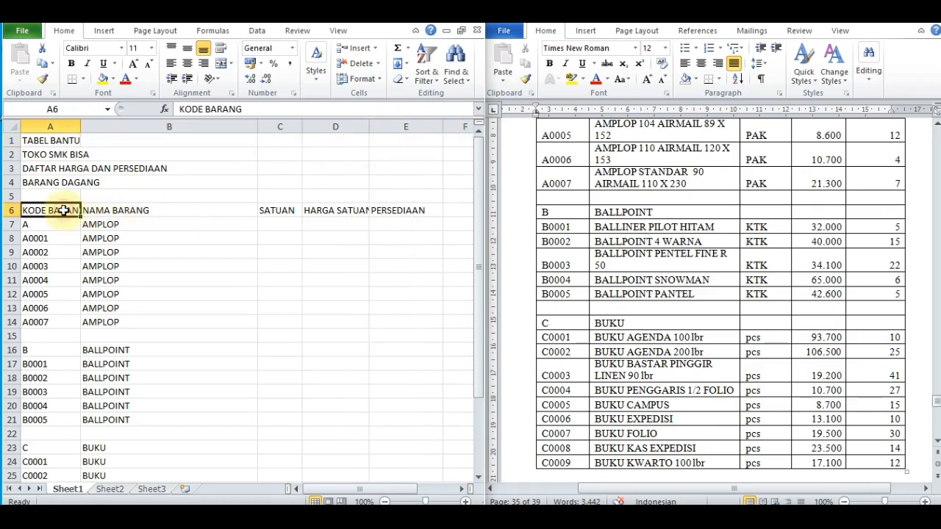
key(shift+Right)
key(shift+Right)
key(shift+Right)
key(shift+Right)
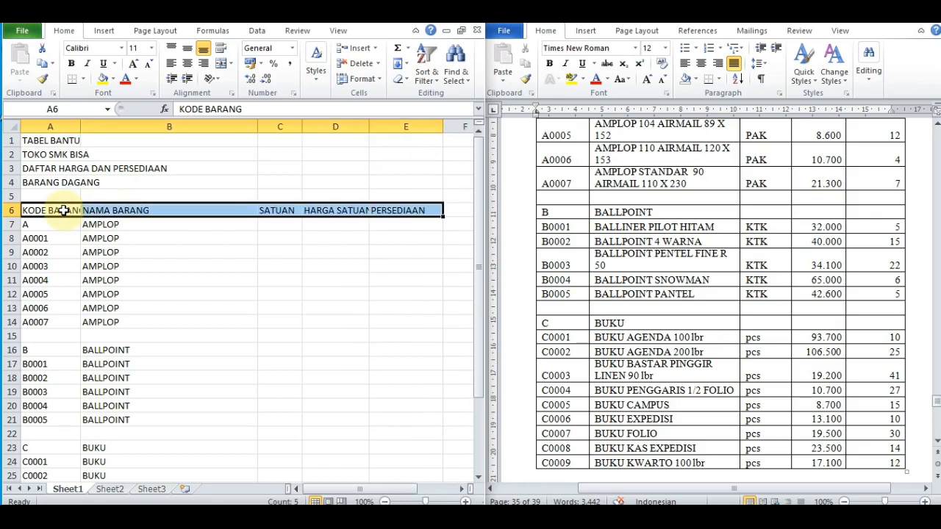
click(222, 49)
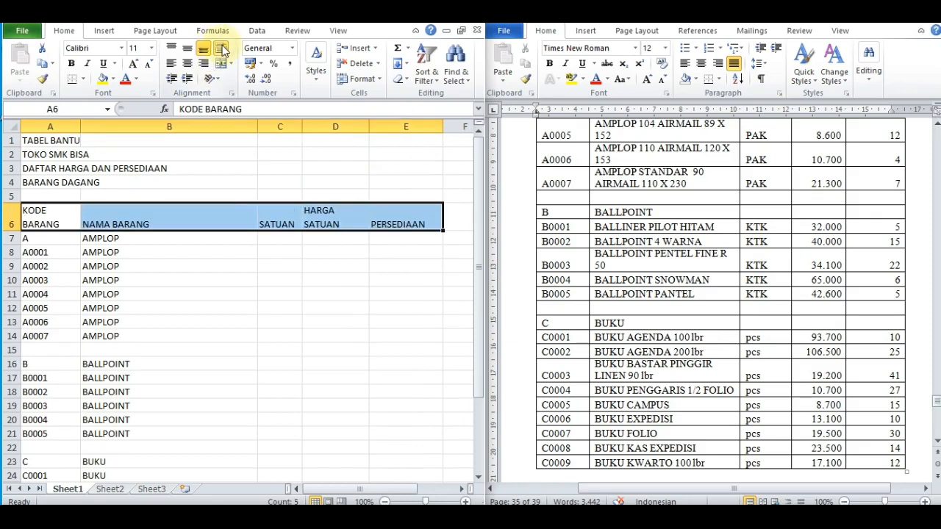
click(188, 64)
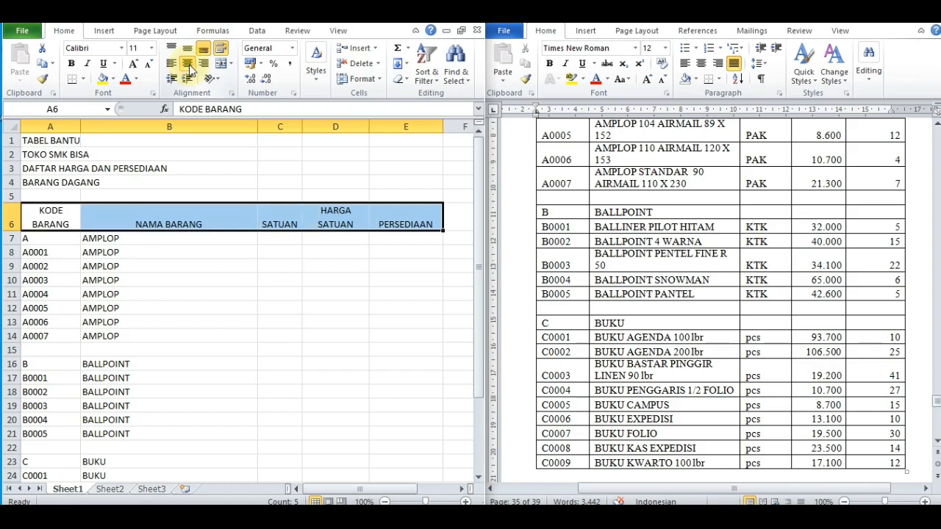
click(188, 49)
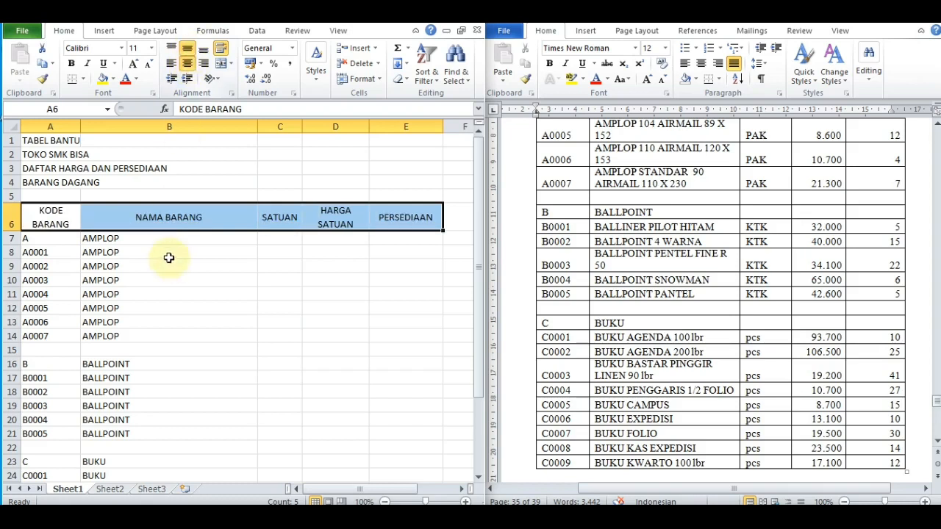
Step: Complete the item names in B8:B10 as AMPLOP PUTIH NO 99, AMPLOP PUTIH NO 110 and AMPLOP PUTIH NO 104
click(154, 239)
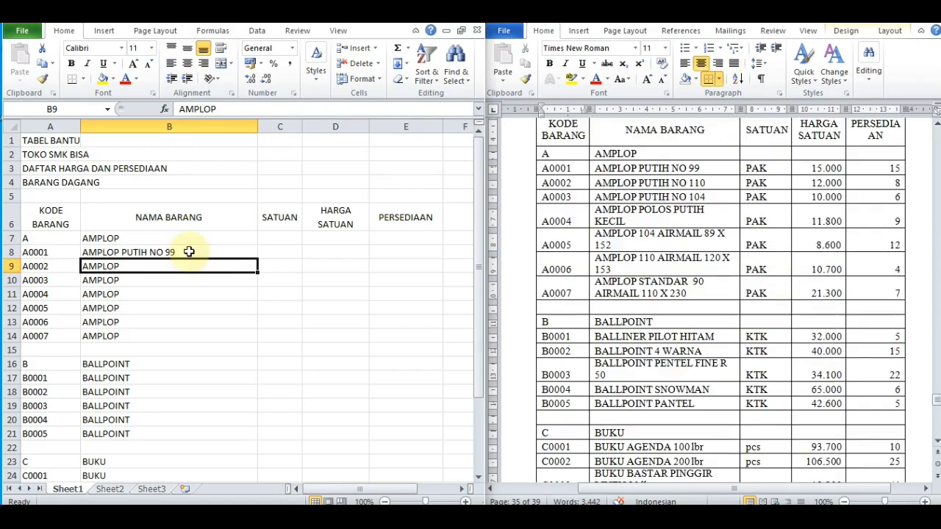
key(F2)
text(P)
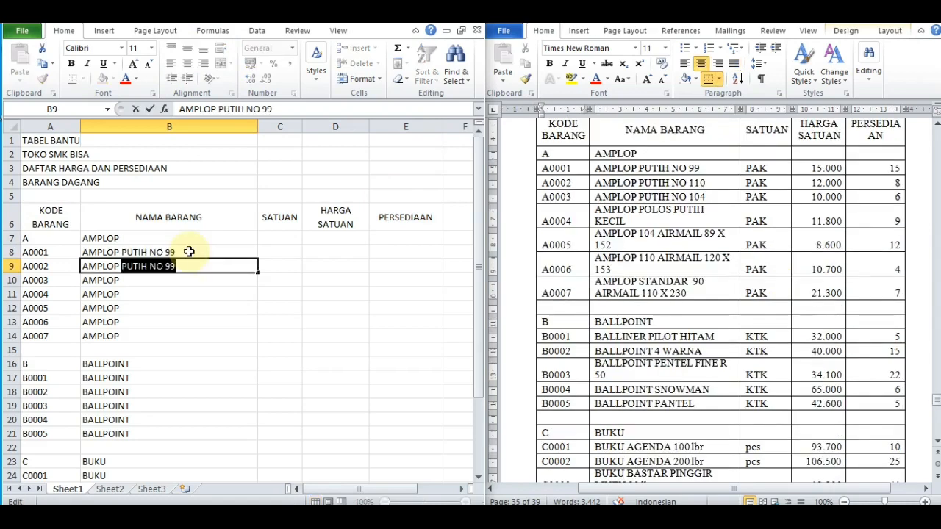
text(PUTIH )
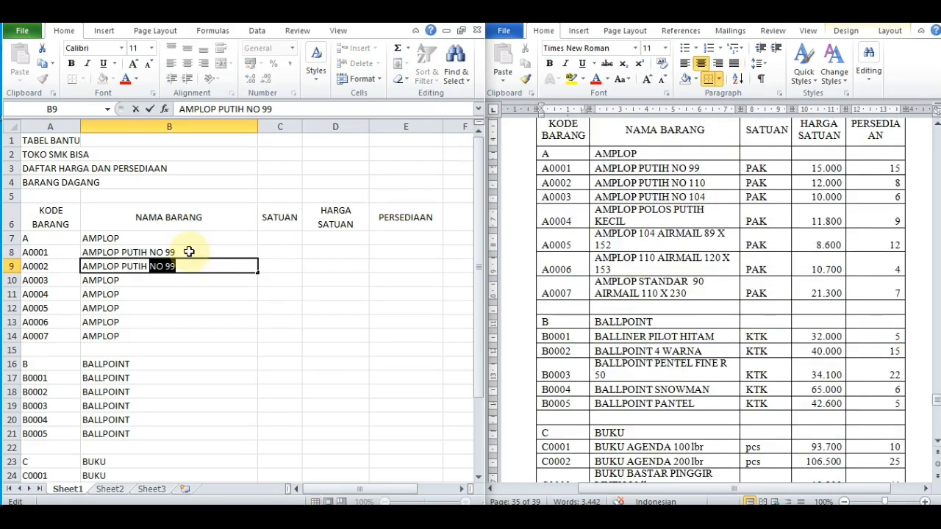
text(NO 110)
key(Return)
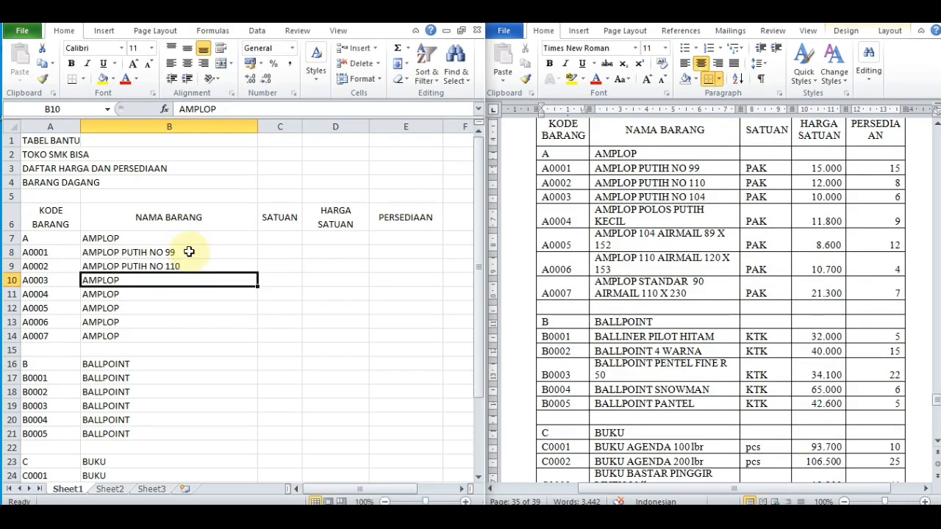
key(F2)
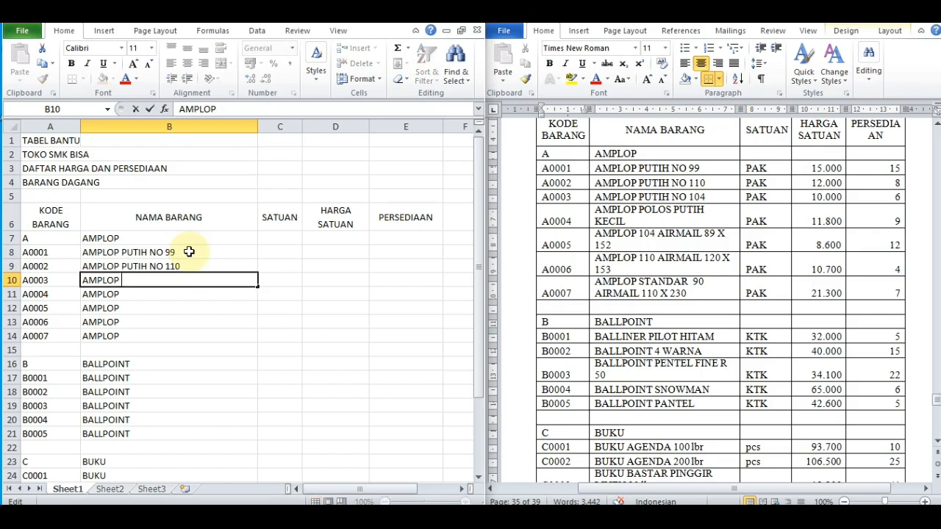
text(PUTIH NO 104)
key(Return)
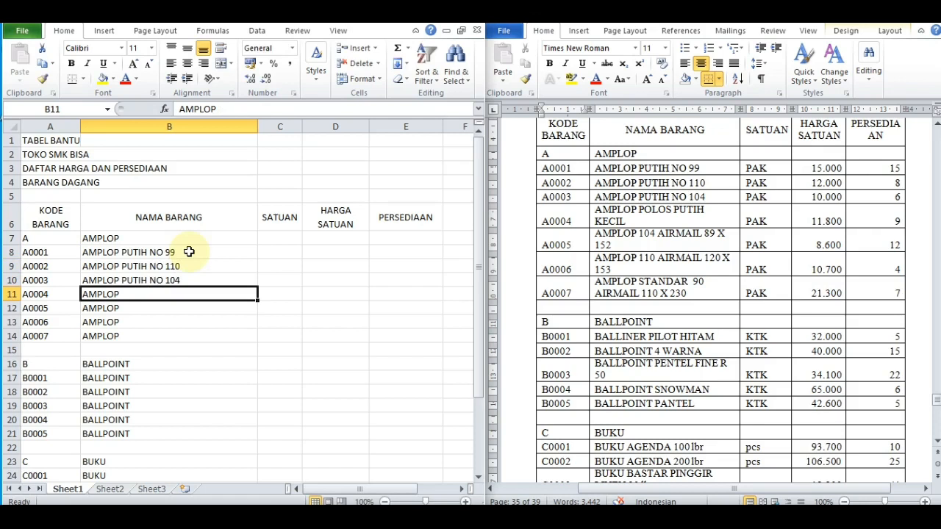
Step: Complete the item names in B11 as AMPLOP POLOS PUTIH KECIL and in B12 as AMPLOP 104 AIRMAIL 89 X 152
key(F2)
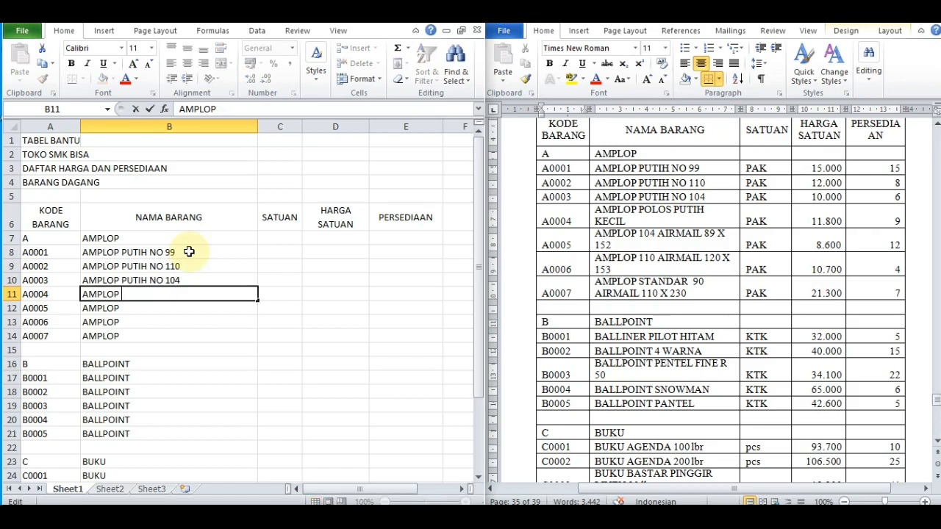
text(POLOS PUTIH E)
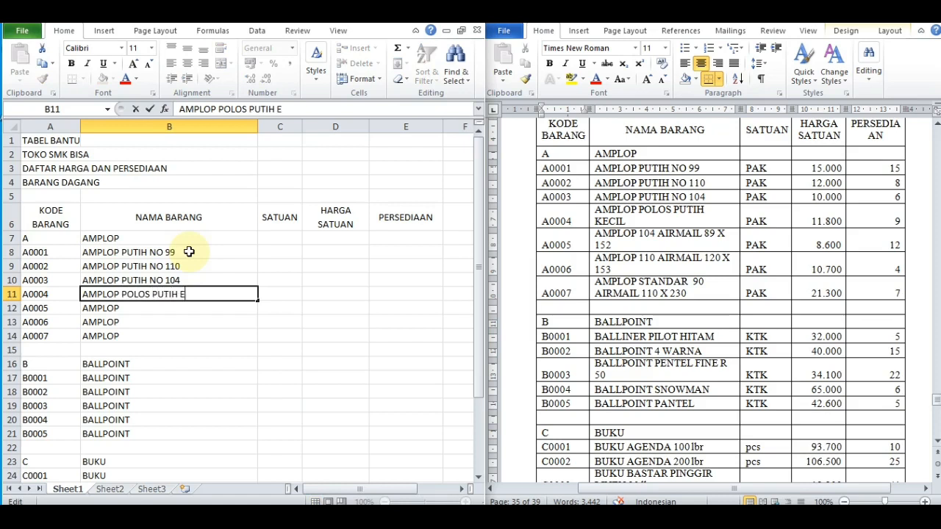
key(BackSpace)
text(KECIL)
key(Return)
key(F2)
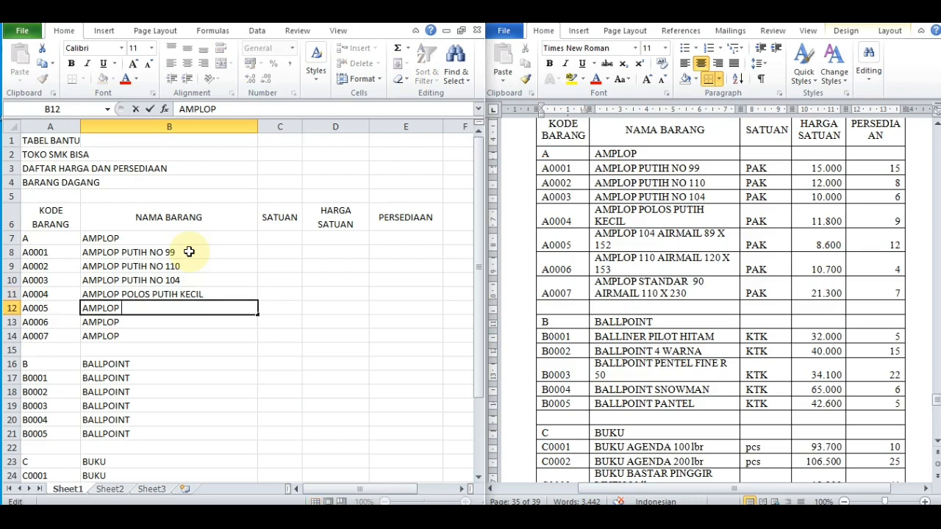
text(104 AIRMAI)
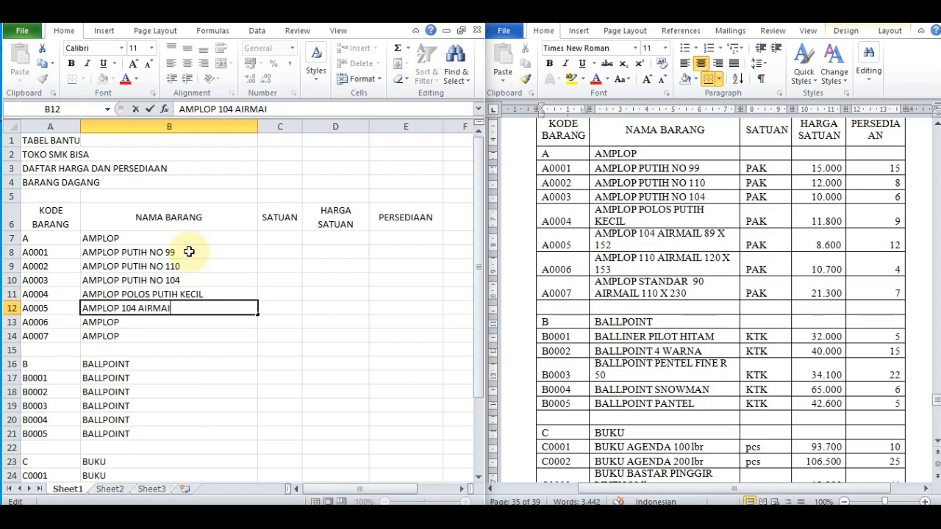
text(L 89 X 152)
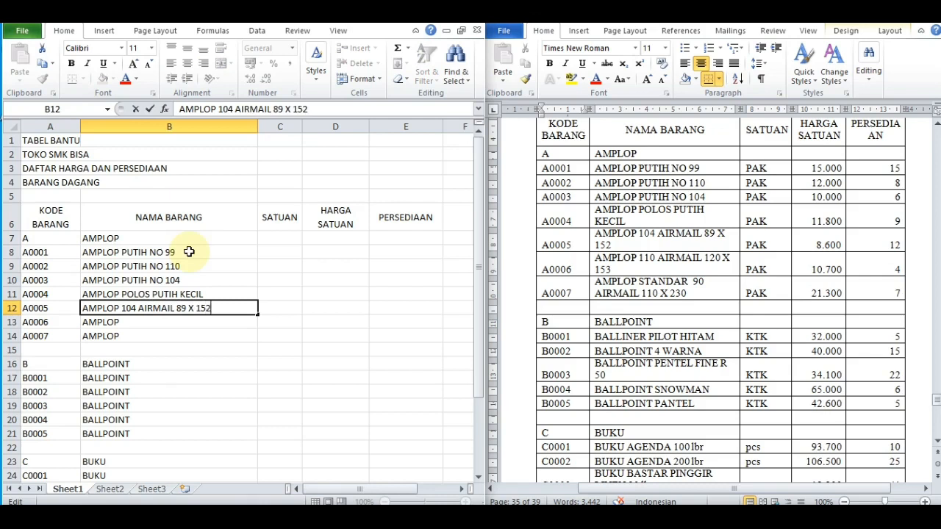
key(Return)
Step: Complete the item names in B13 as AMPLOP 110 AIRMAIL 120 X 153 and in B14 as AMPLOP STANDAR 90 AIRMAIL 110 X 230
key(F2)
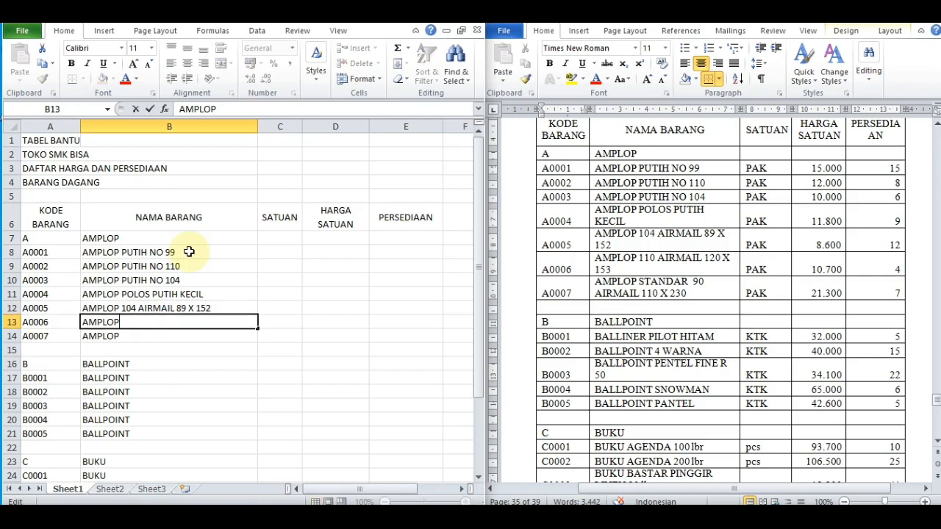
text(110 AIRMAIL)
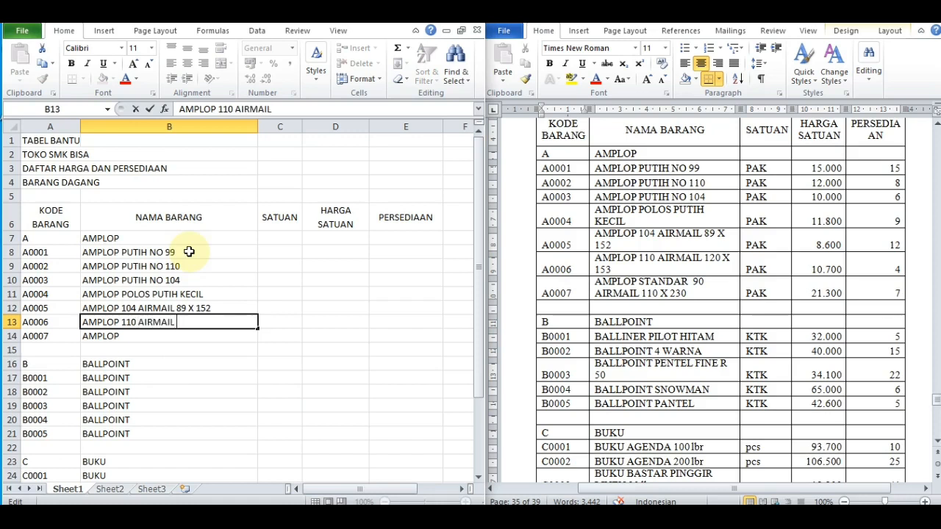
text( 120 X 153)
key(Return)
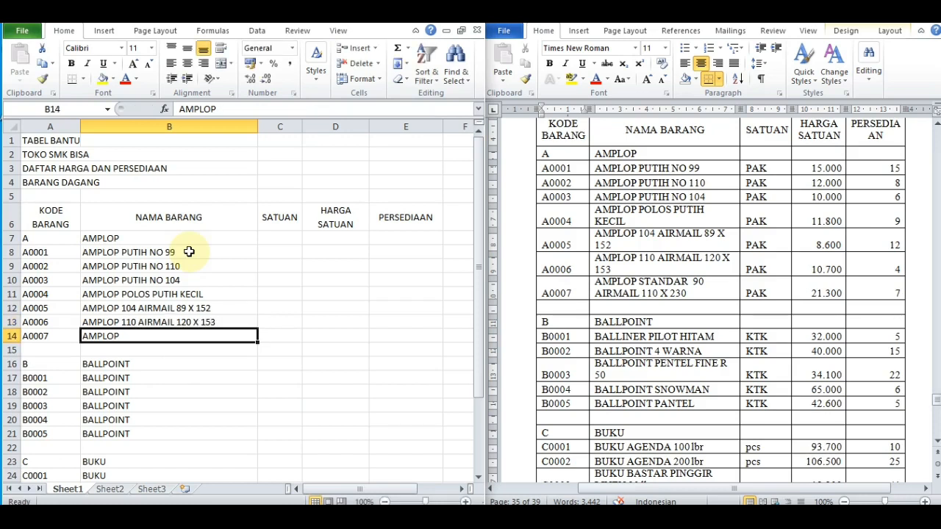
key(F2)
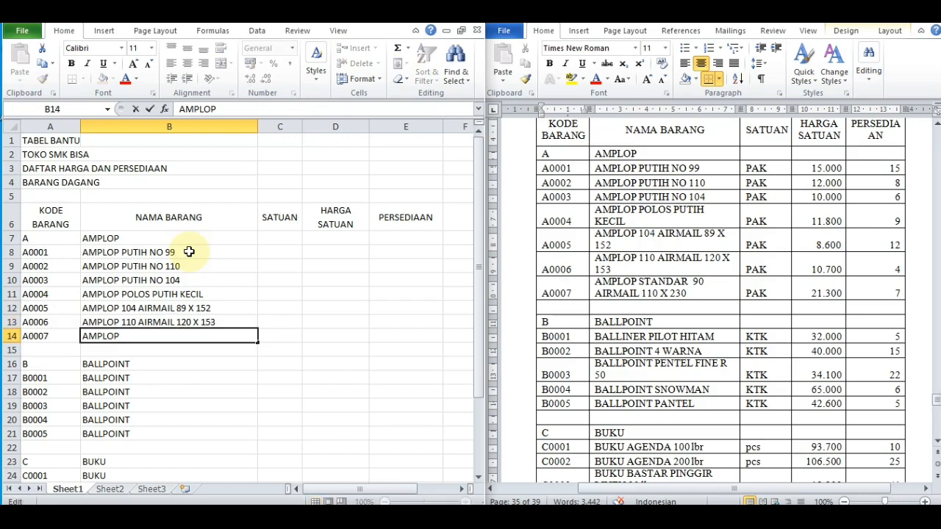
text(STANDAR)
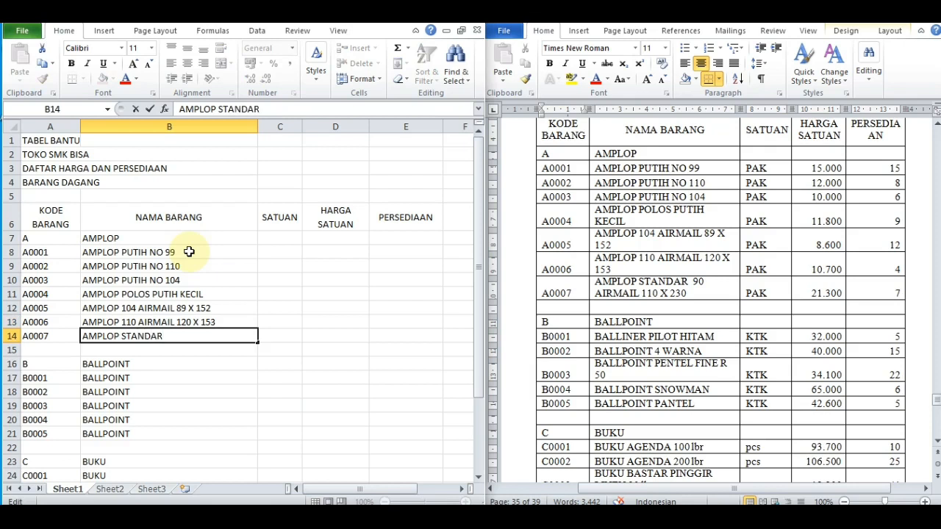
text( 90 AIRMAIL 1)
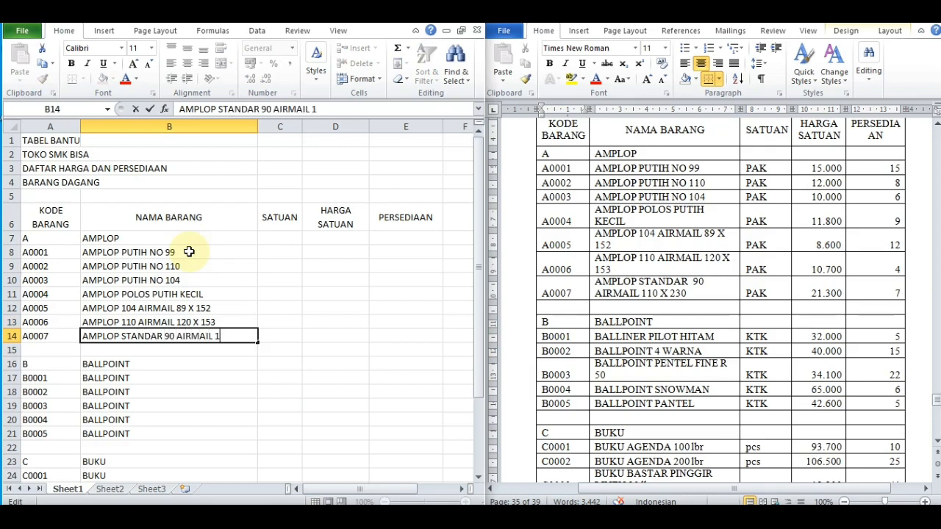
text(10 X 230)
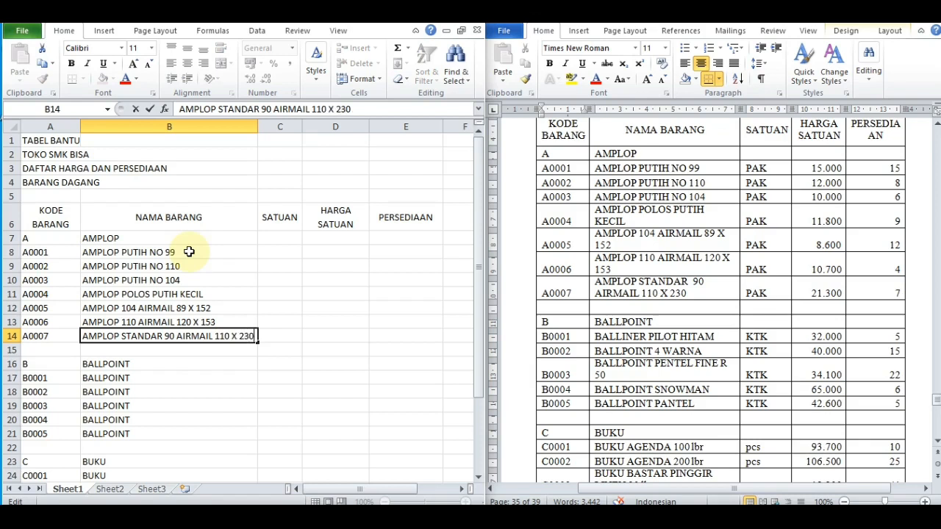
key(Return)
Step: Change the item name for code B0001 in B17 to BALLINER PILOT HITAM
key(Return)
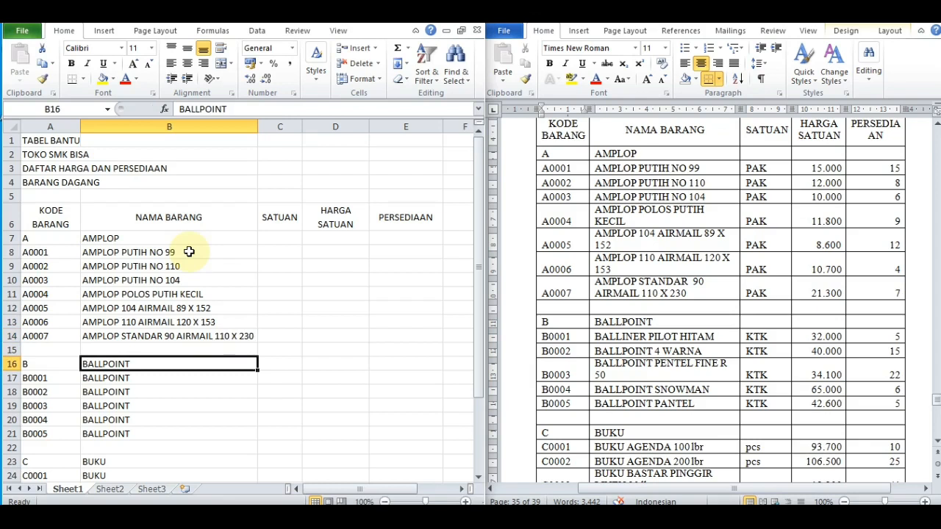
key(Return)
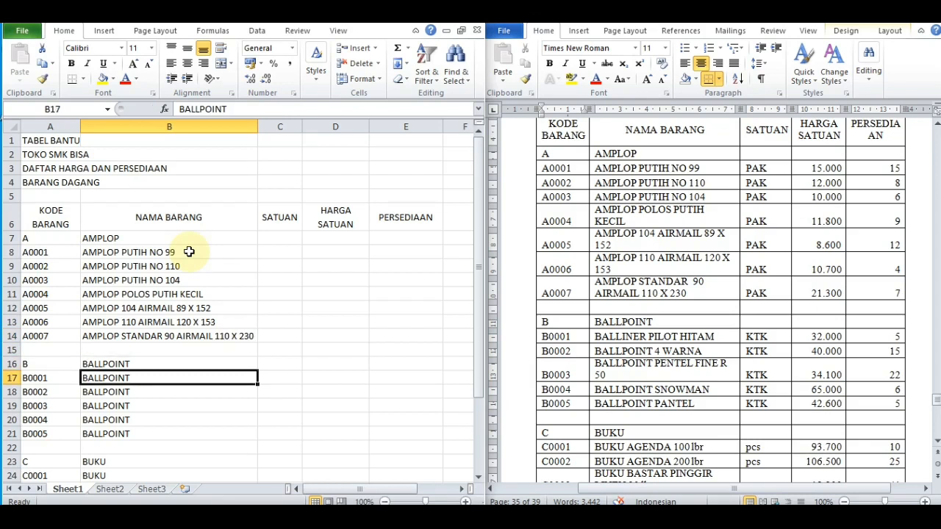
key(F2)
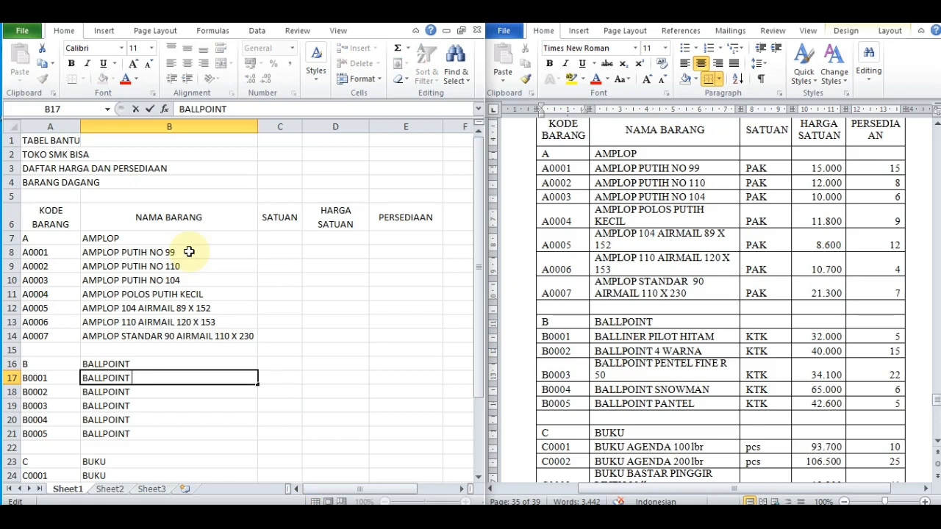
key(BackSpace)
key(BackSpace)
key(BackSpace)
key(BackSpace)
key(BackSpace)
text(INER)
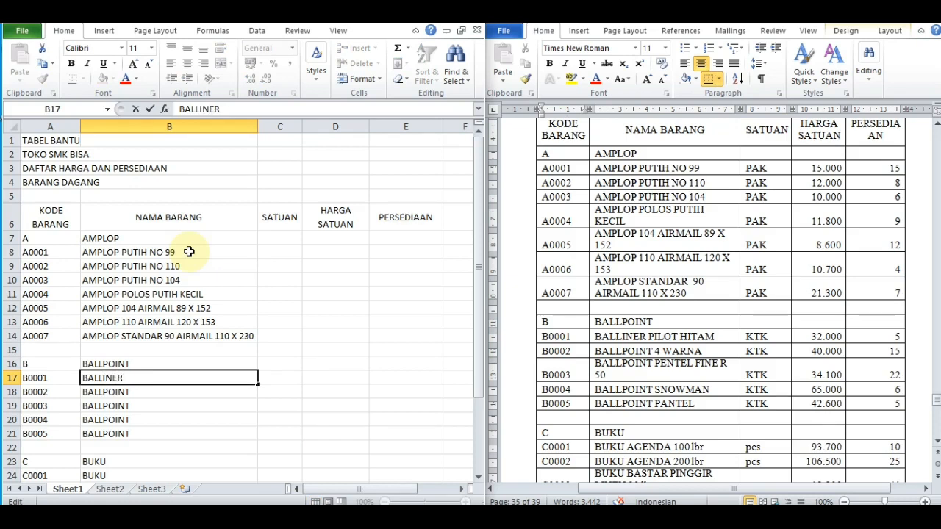
text( PILOT HITAM)
key(Return)
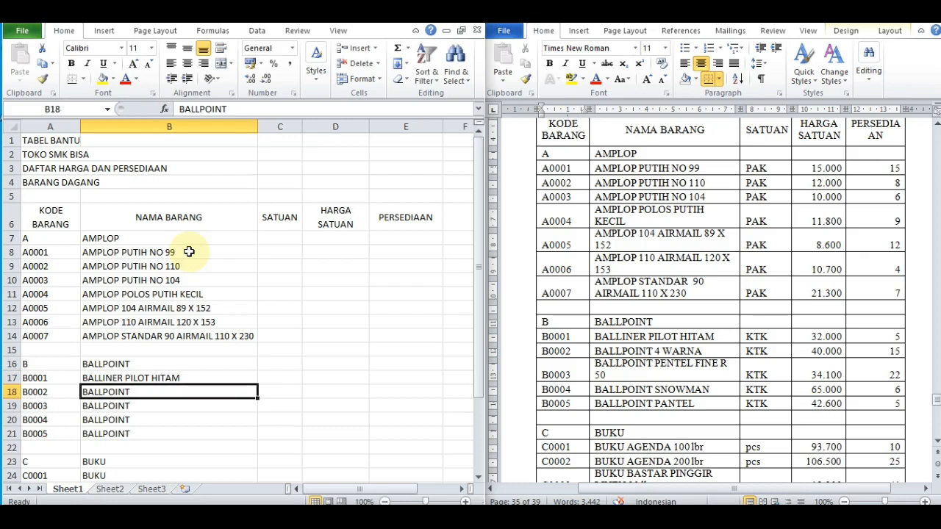
Step: Complete the item names in B18 as BALLPOINT 4 WARNA and in B19 as BALLPOINT PENTEL FINE R 50
key(F2)
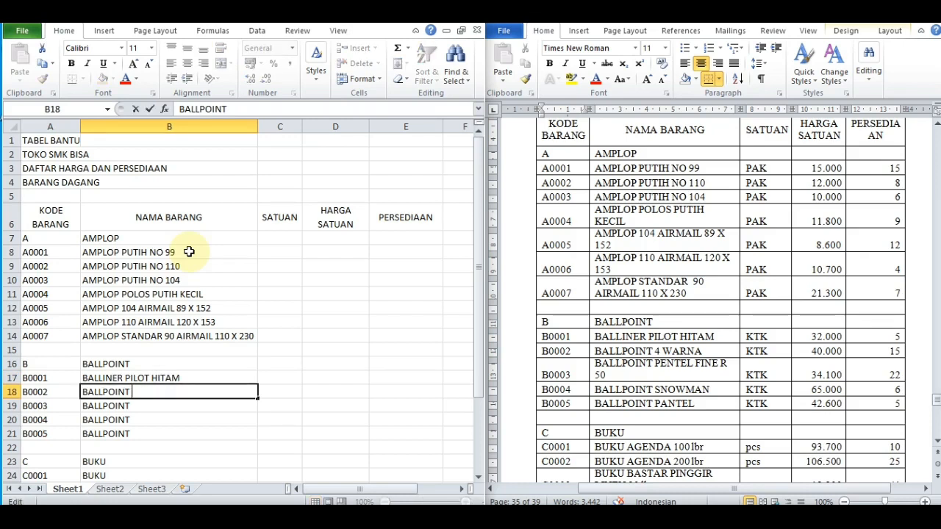
text(4 WAR)
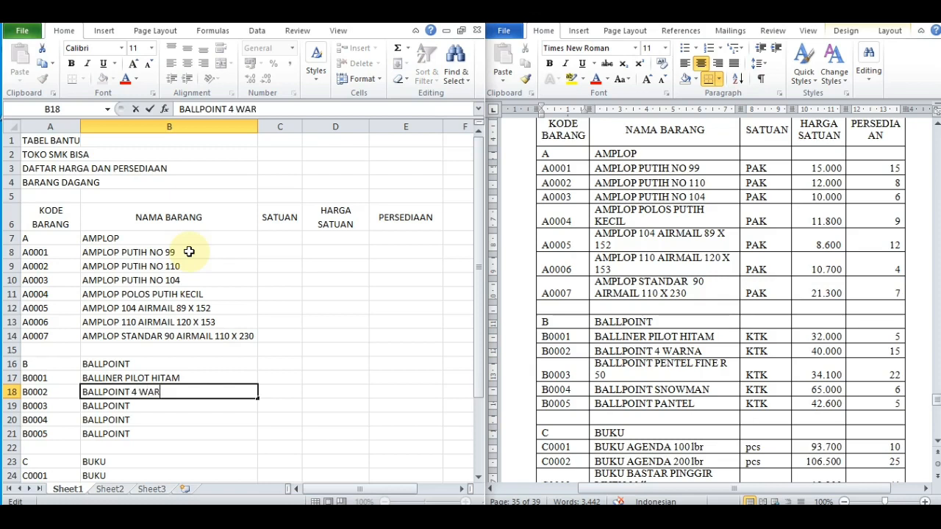
text(NA)
key(Return)
key(F2)
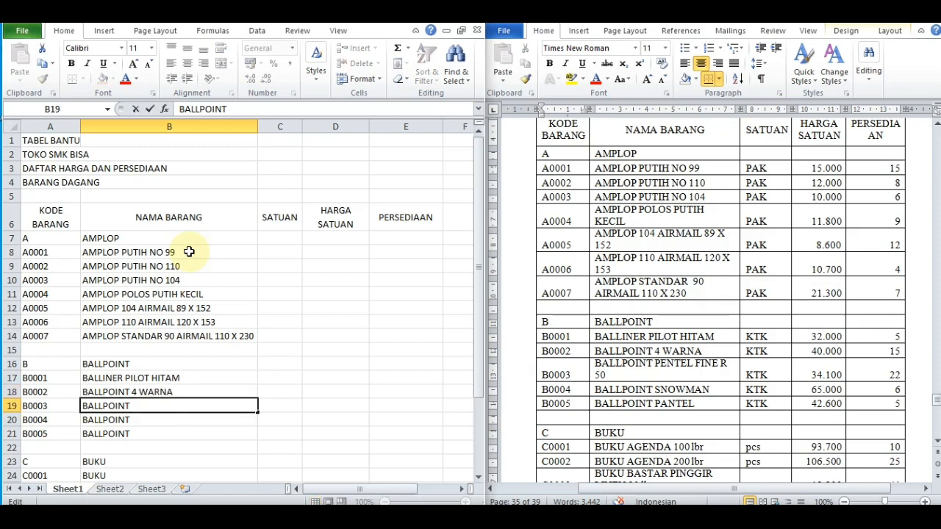
text(PENTEL FINER)
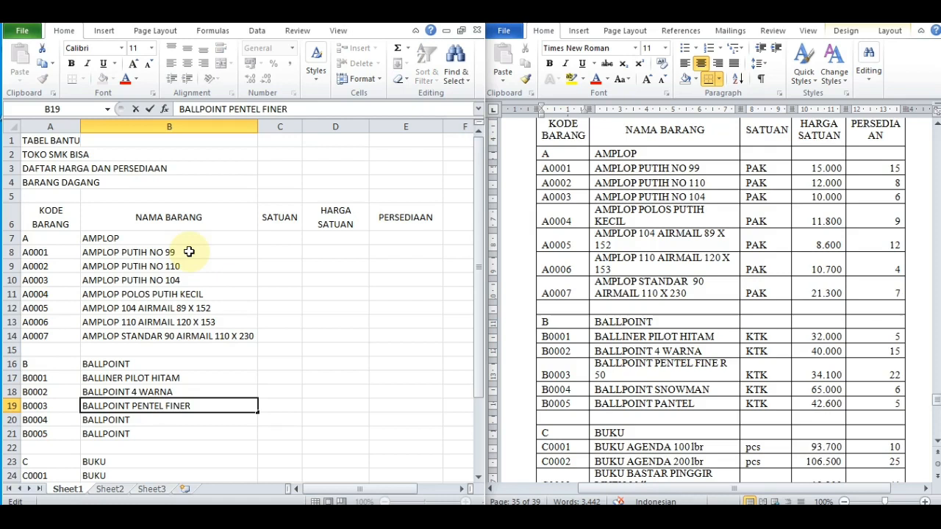
key(BackSpace)
text(R 50)
key(Return)
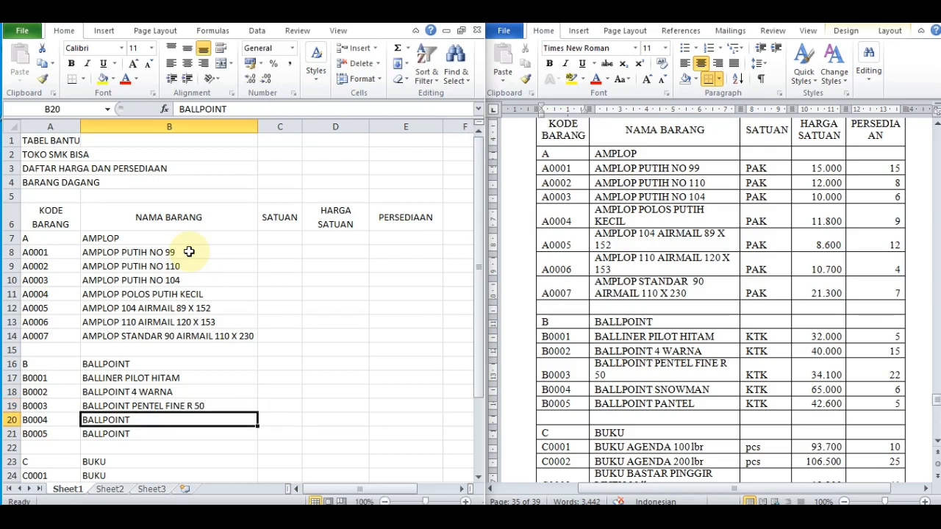
Step: Complete the item names in B20 as BALLPOINT SNOWMAN and in B21 as BALLPOINT PANTEL
key(F2)
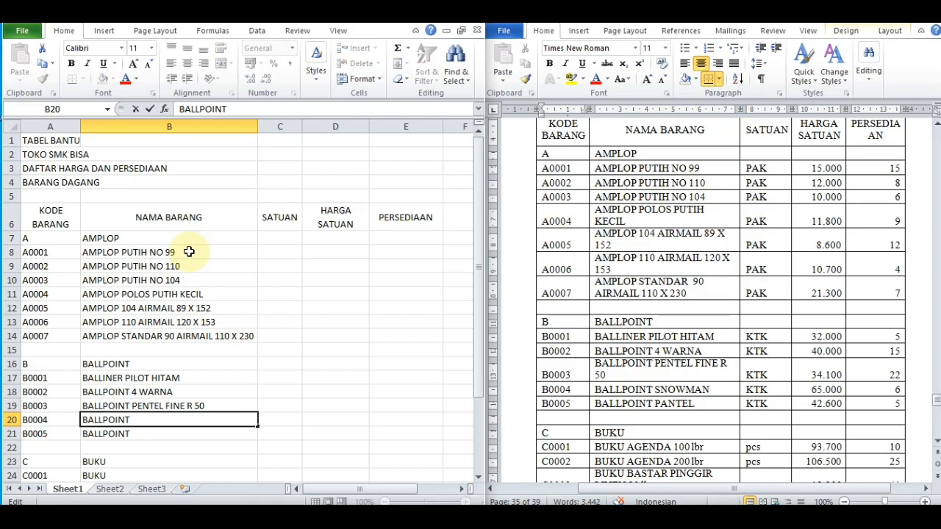
text(SNOWMAN)
key(Return)
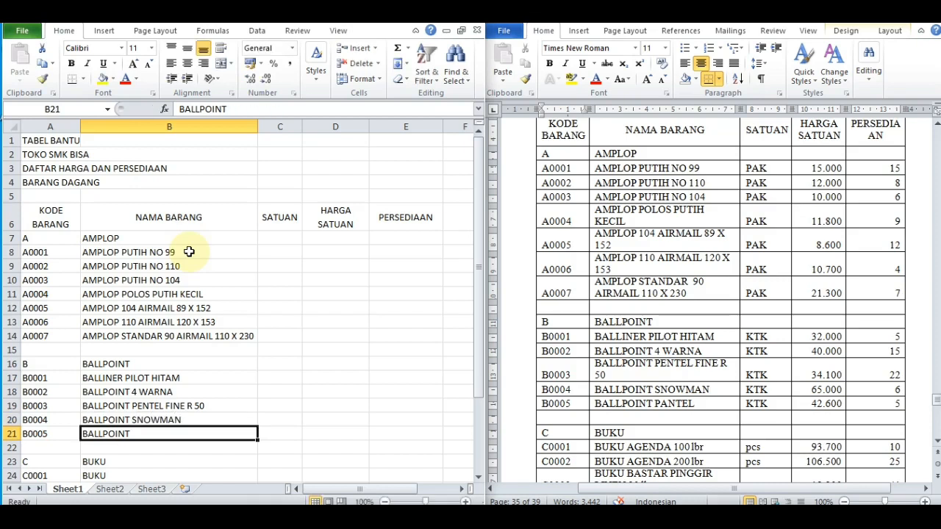
key(F2)
text(PANTEL)
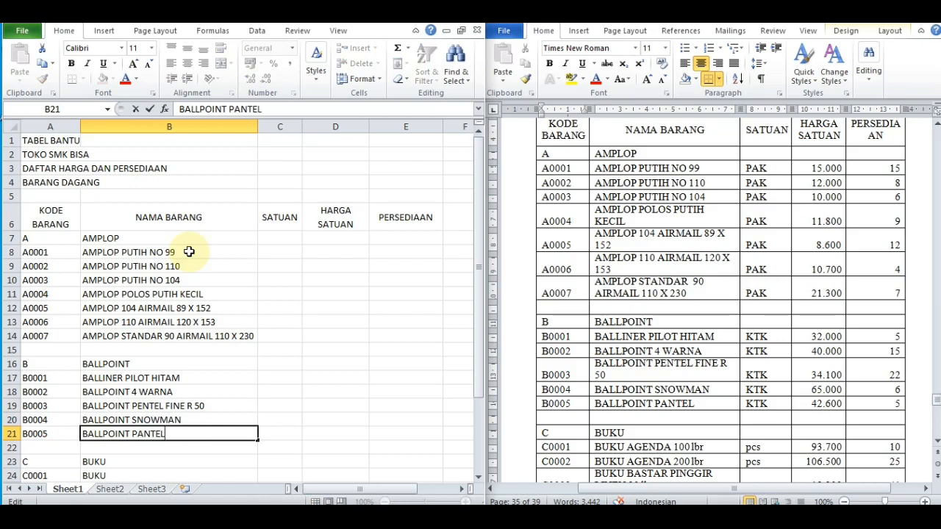
key(Return)
key(Return)
key(Return)
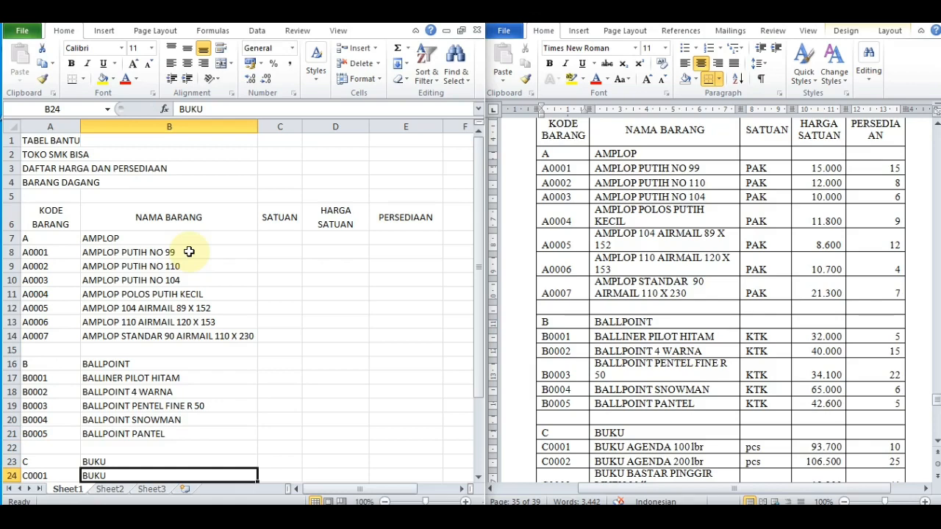
Step: Switch to the assignment document in Word and examine the full BUKU group, codes C0001 to C0009
click(634, 406)
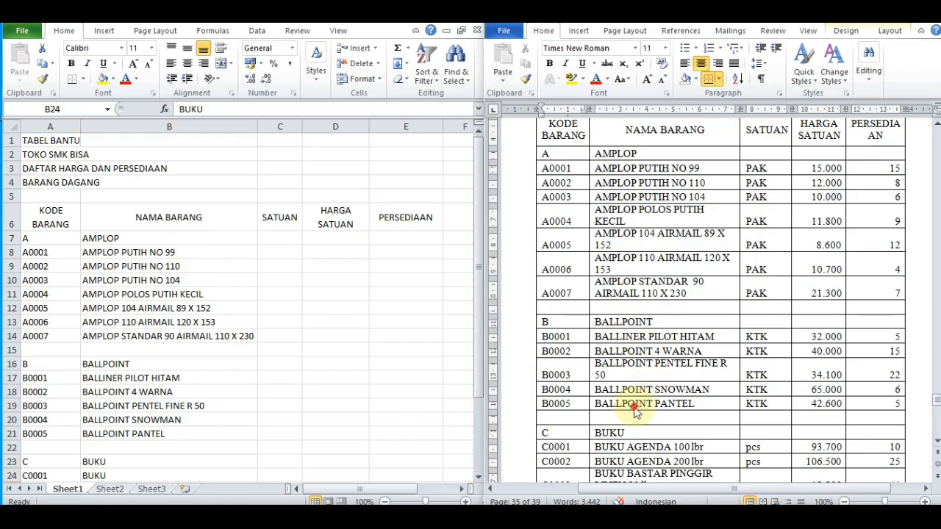
click(629, 449)
key(Down)
key(Down)
key(Down)
key(Down)
key(Down)
key(Down)
key(Down)
key(Down)
key(Down)
key(Down)
key(Down)
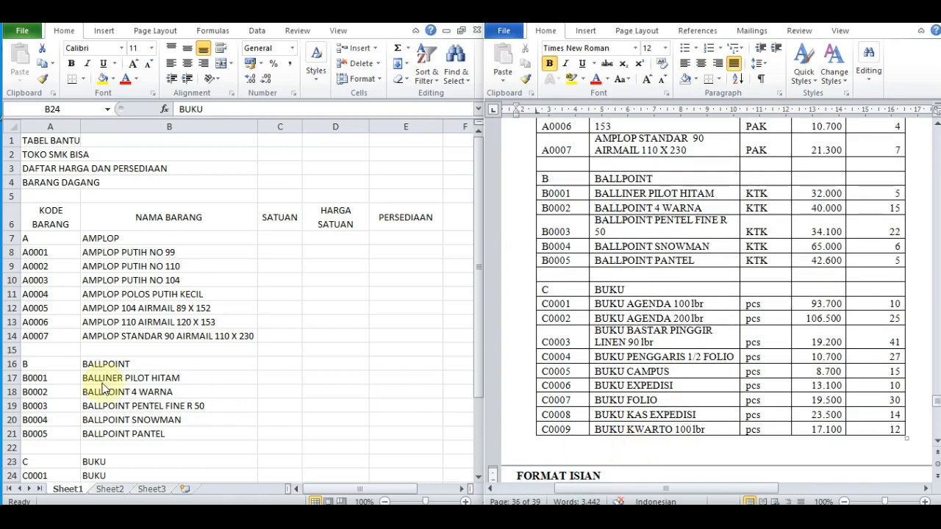
Step: Back in Excel, complete the item names in B24 as BUKU AGENDA 100 lbr and in B25 as BUKU AGENDA 200 lbr
double_click(126, 477)
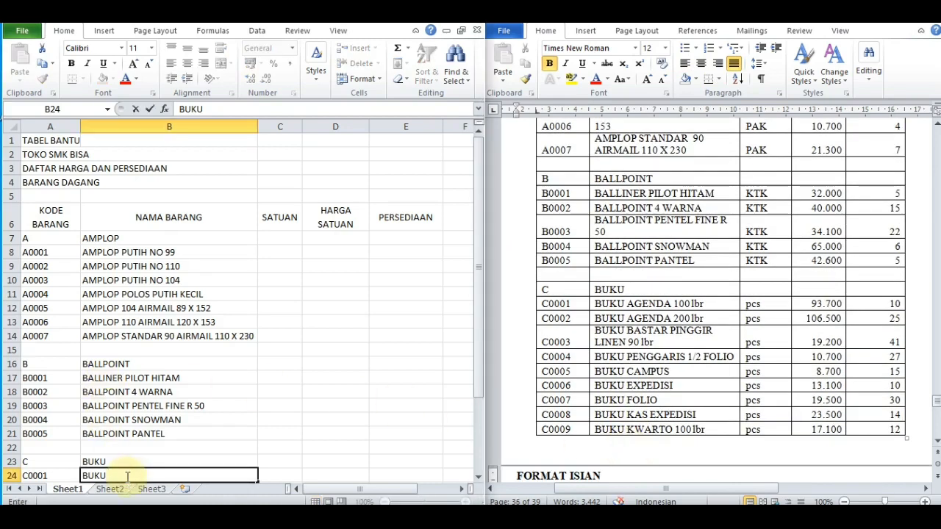
text(AGEND)
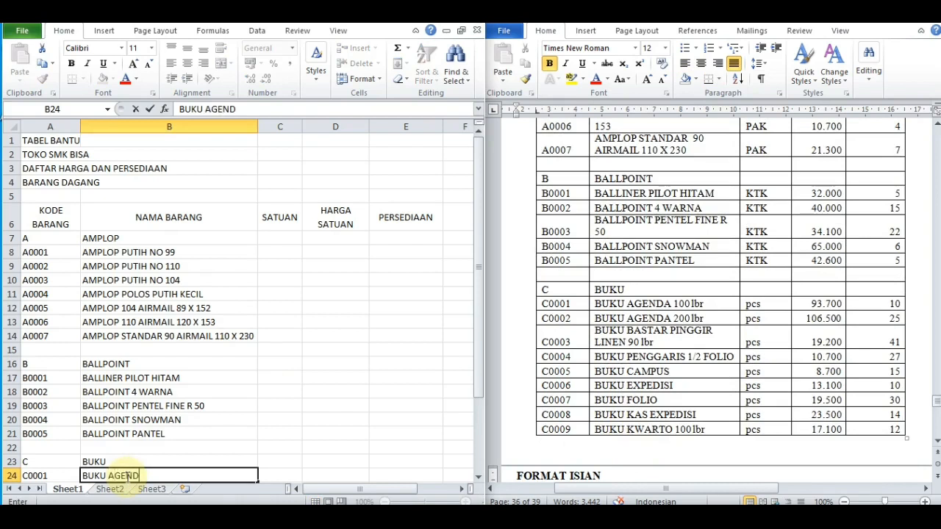
text(A 100 lbr)
key(Return)
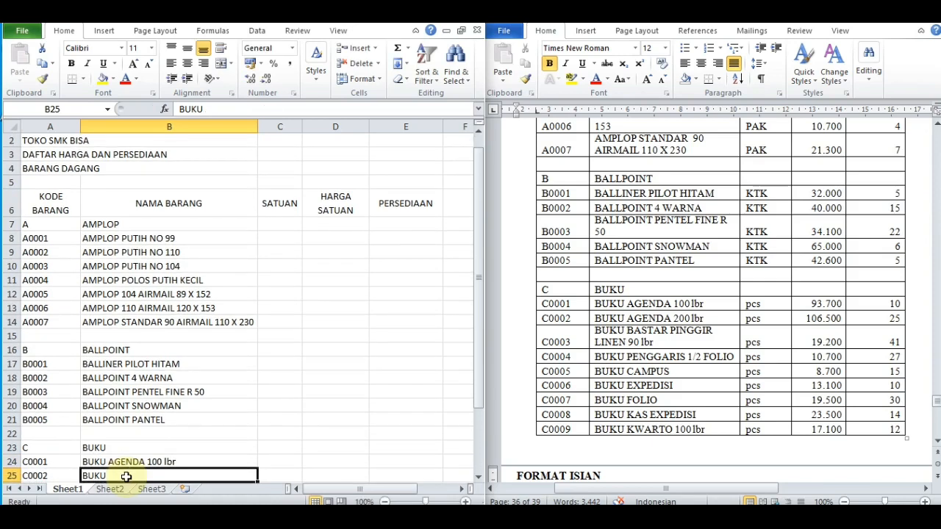
double_click(126, 477)
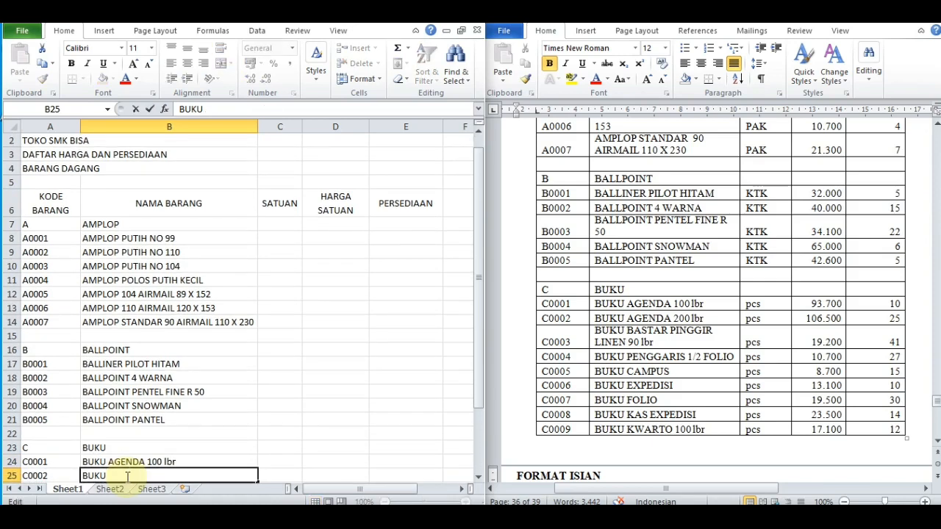
text(AGENDA)
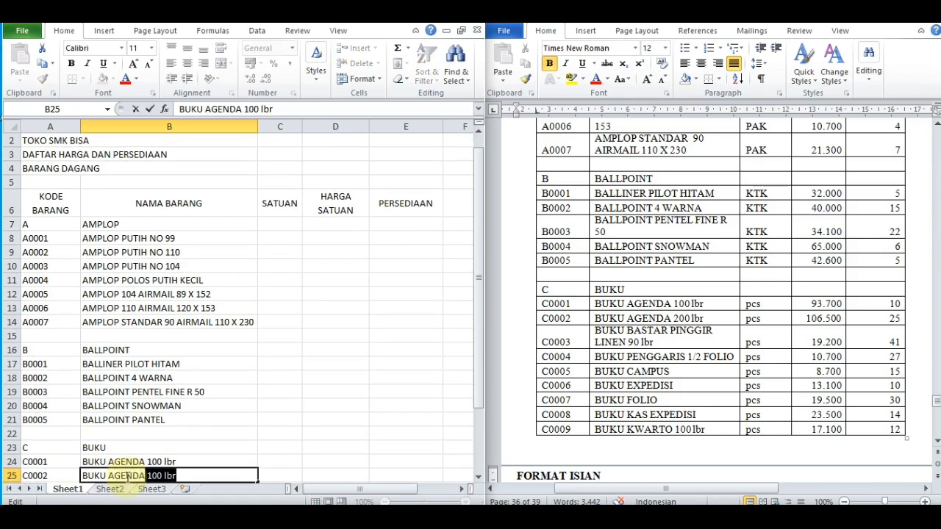
text( 200)
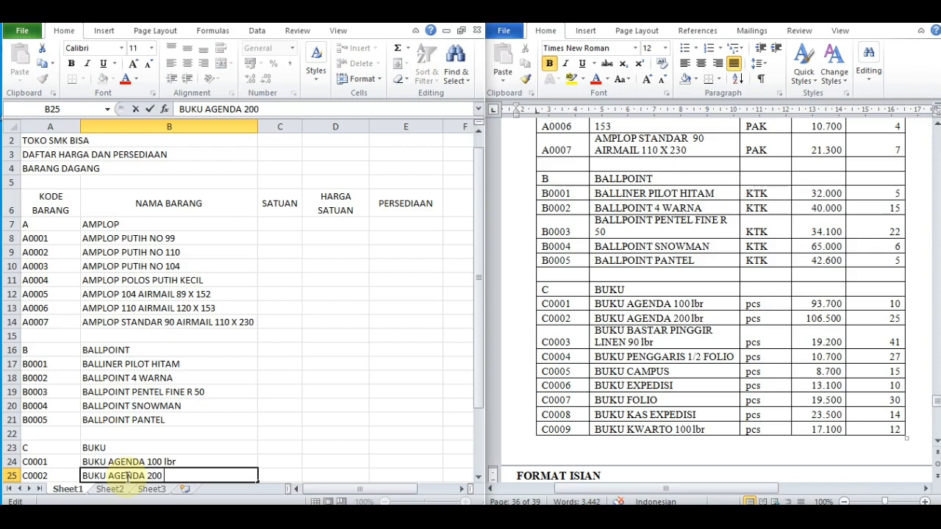
text( lbr)
key(Return)
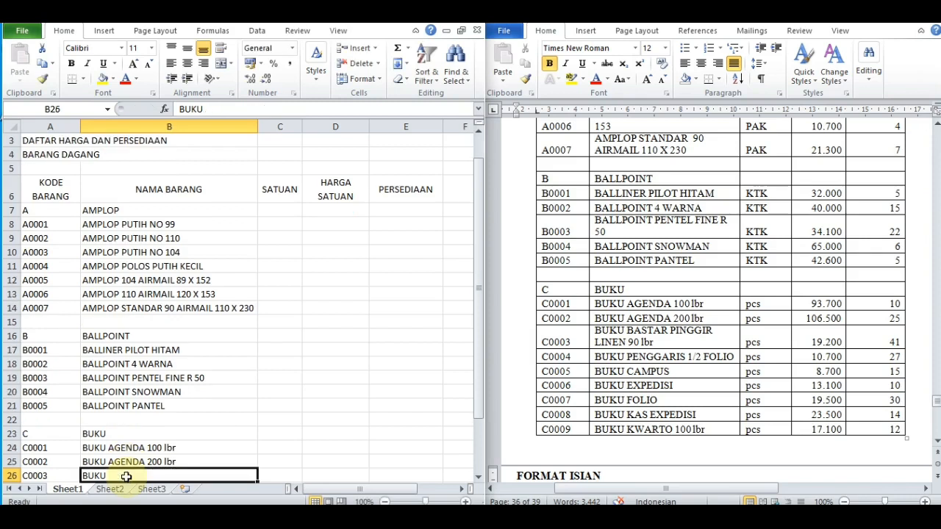
Step: Complete the item name for code C0003 in B26 as BUKU BASTAR PINGGIR LINEN 90 lbr
double_click(126, 476)
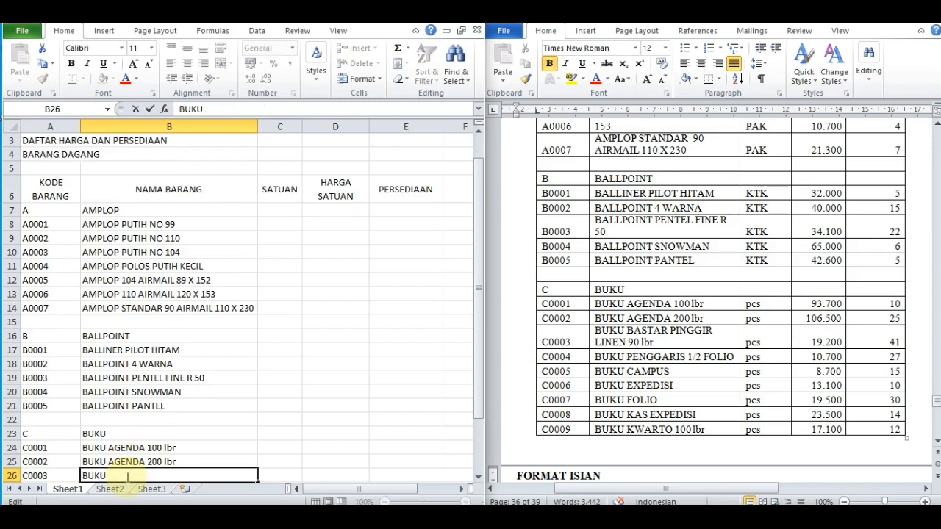
text(BASTAR)
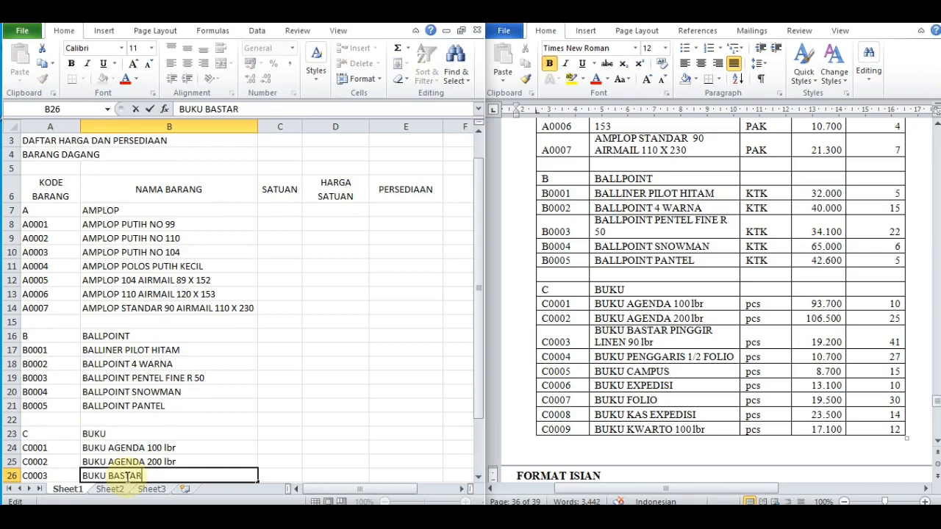
text( PINGGI)
text(R)
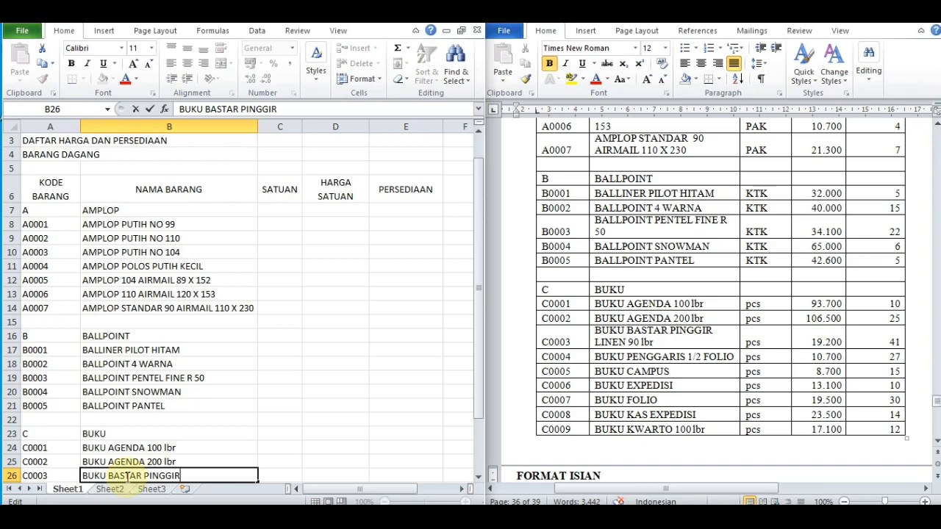
text( LINEN 90 lbr)
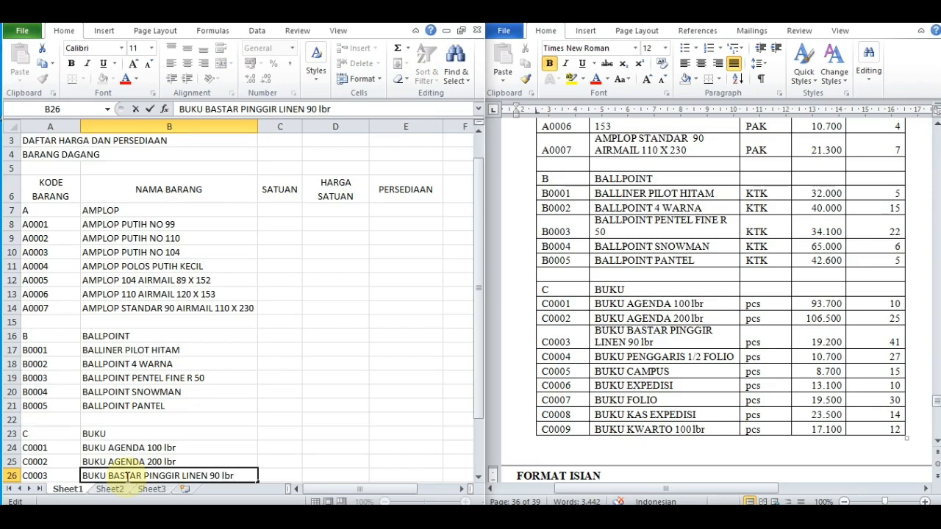
key(Return)
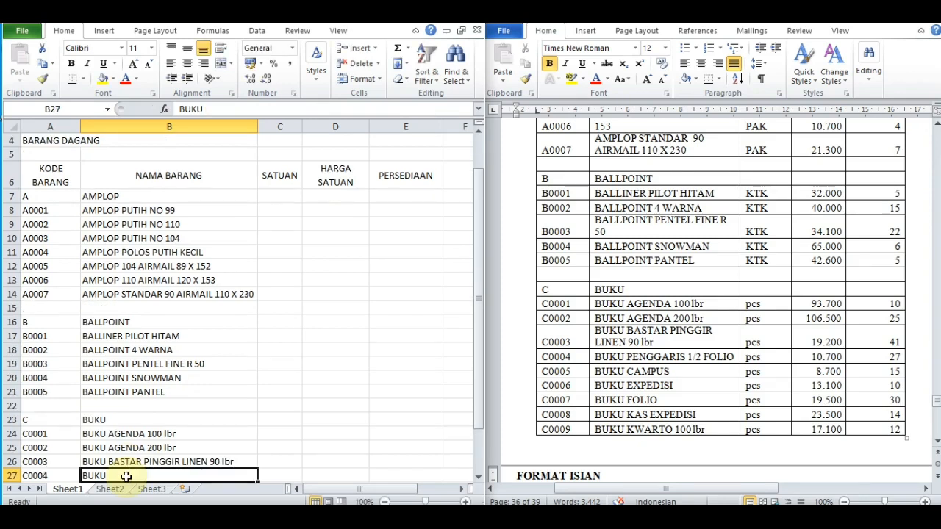
Step: Complete the item name for code C0004 in B27 as BUKU PENGGARIS 1/2 FOLIO
double_click(127, 477)
text(PE)
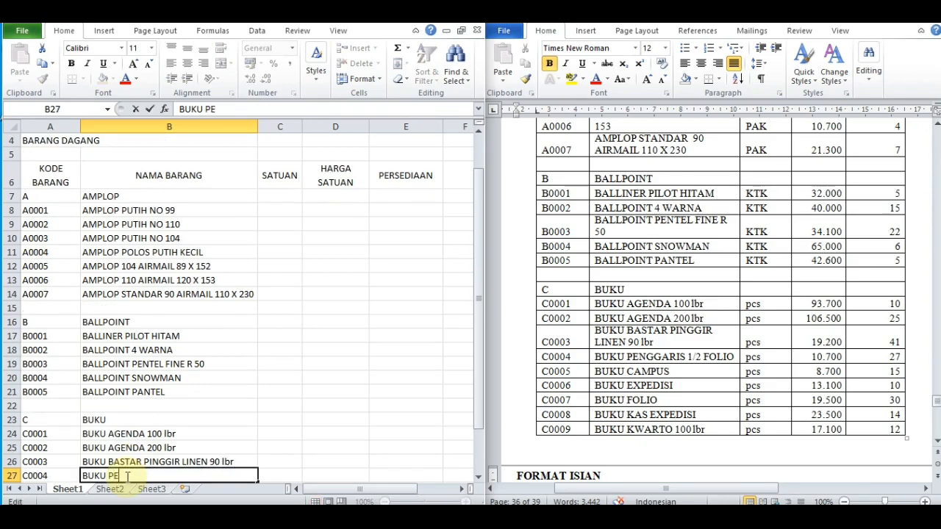
text(NGGARIS )
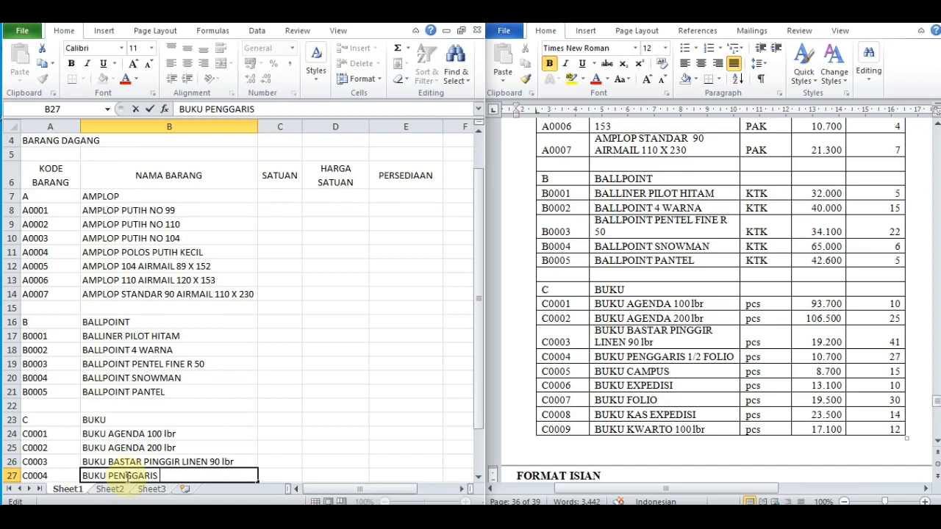
text(1/2 FO)
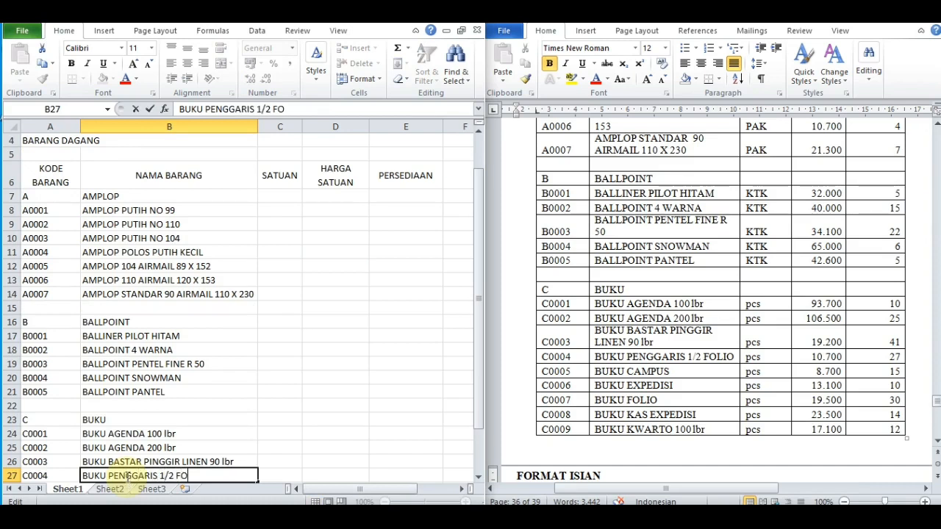
text(LIO)
key(Return)
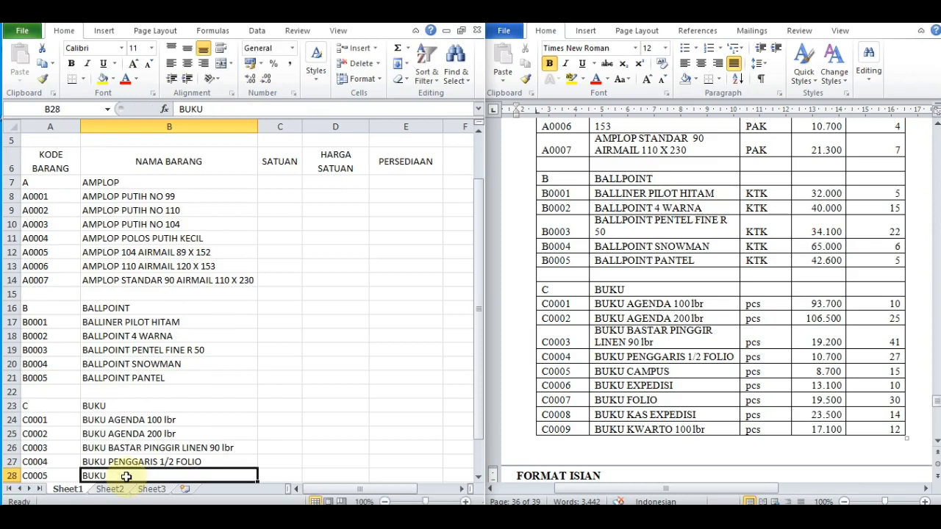
Step: Complete the item names in B28 as BUKU CAMPUS and in B29 as BUKU EXPEDISI
double_click(126, 476)
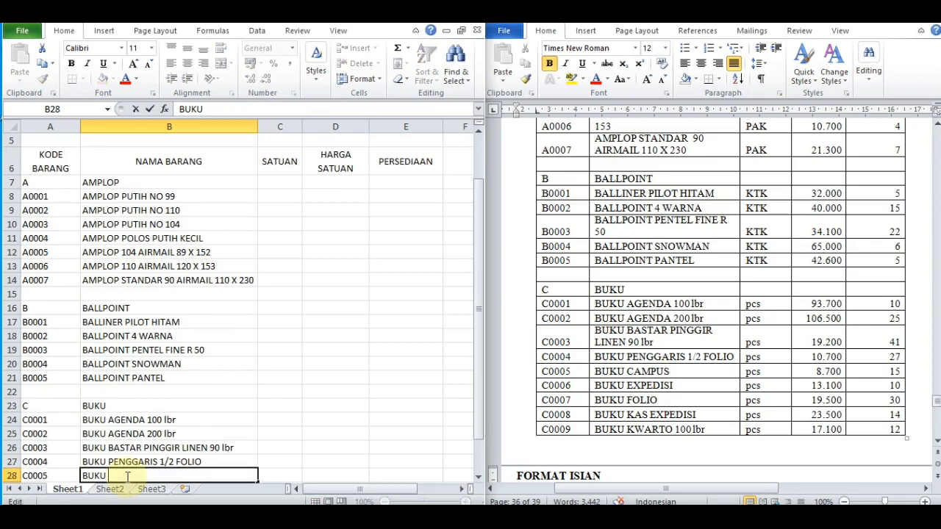
text(CAMPUS)
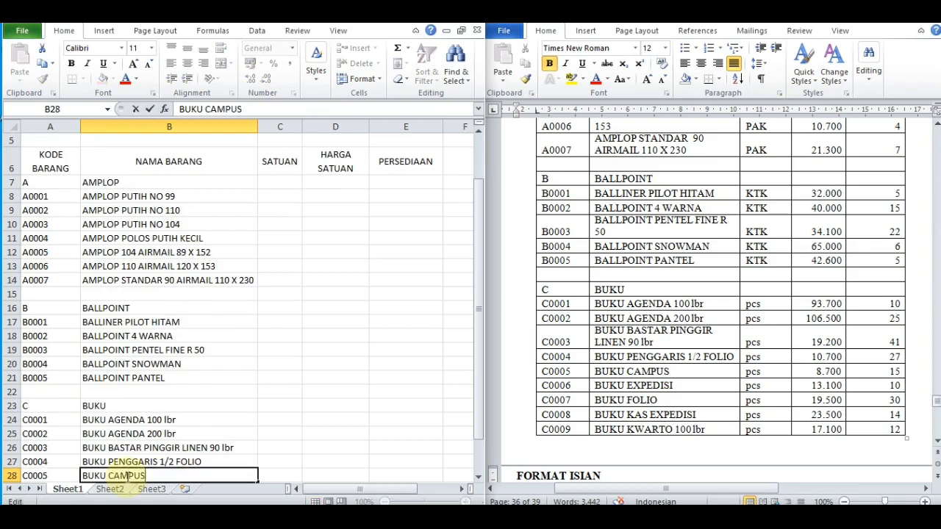
key(Return)
double_click(127, 476)
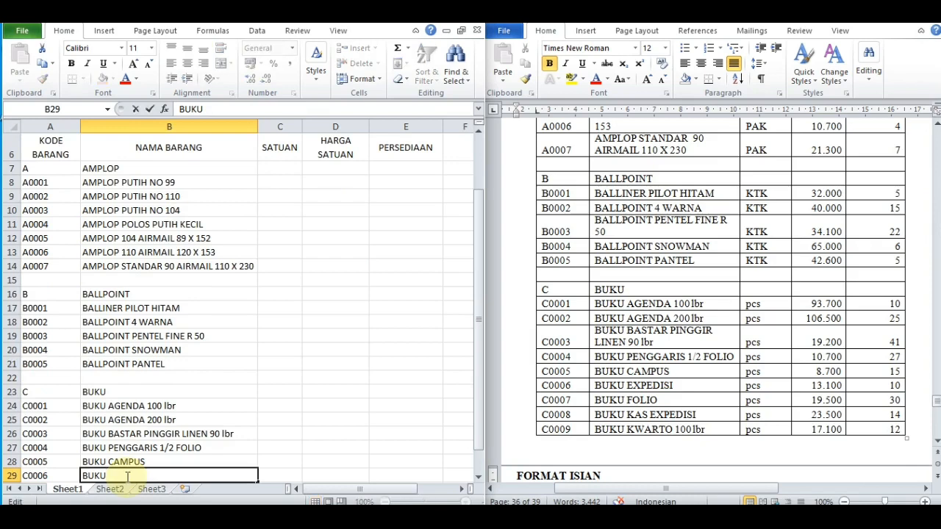
text(EXPEDISI)
key(Return)
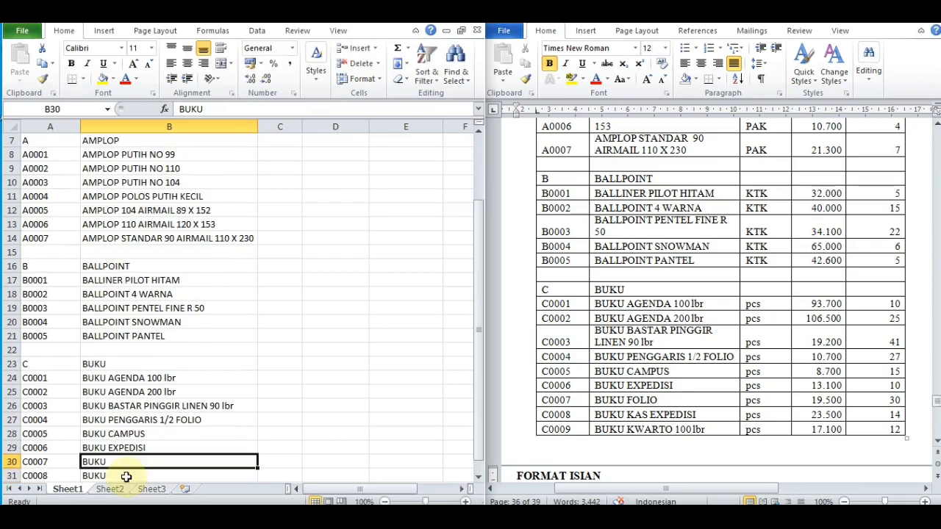
Step: Complete the item names in B30 as BUKU FOLIO and in B31 as BUKU KAS EXPEDISI
key(F2)
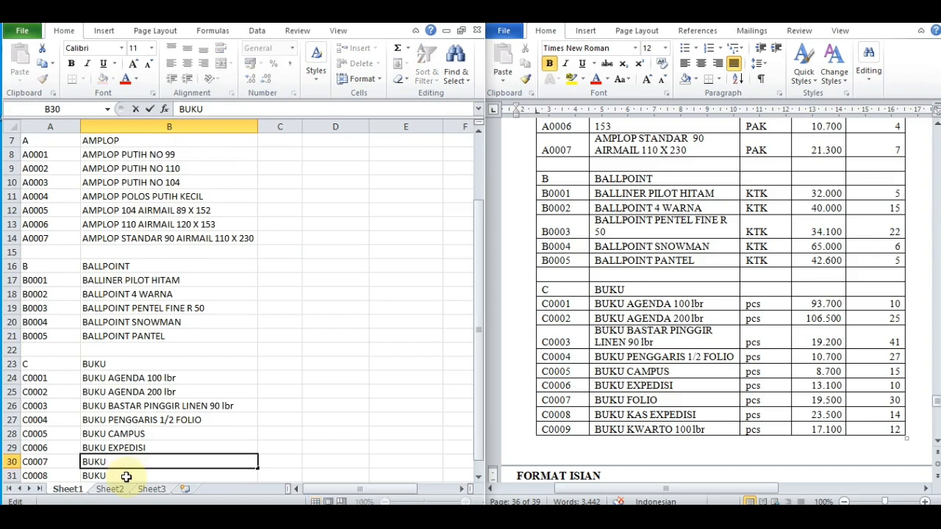
text(FOLIO)
key(Return)
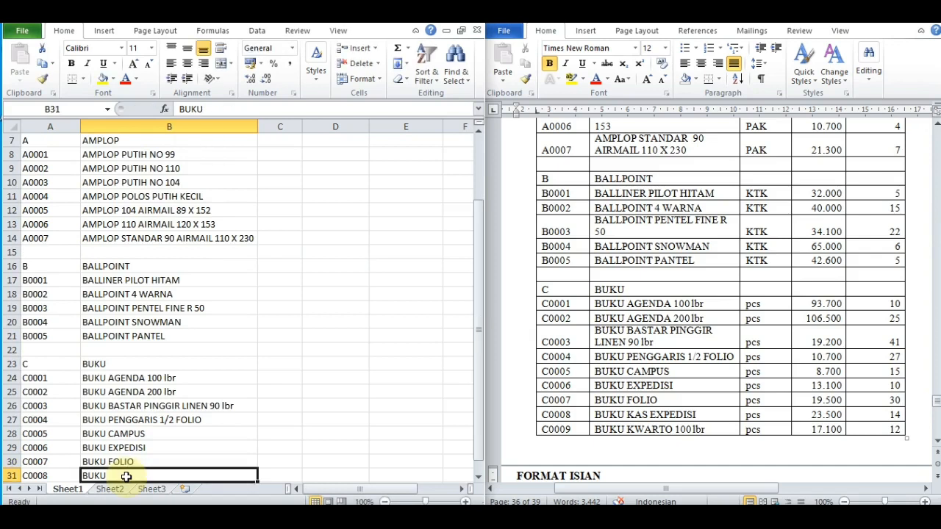
key(F2)
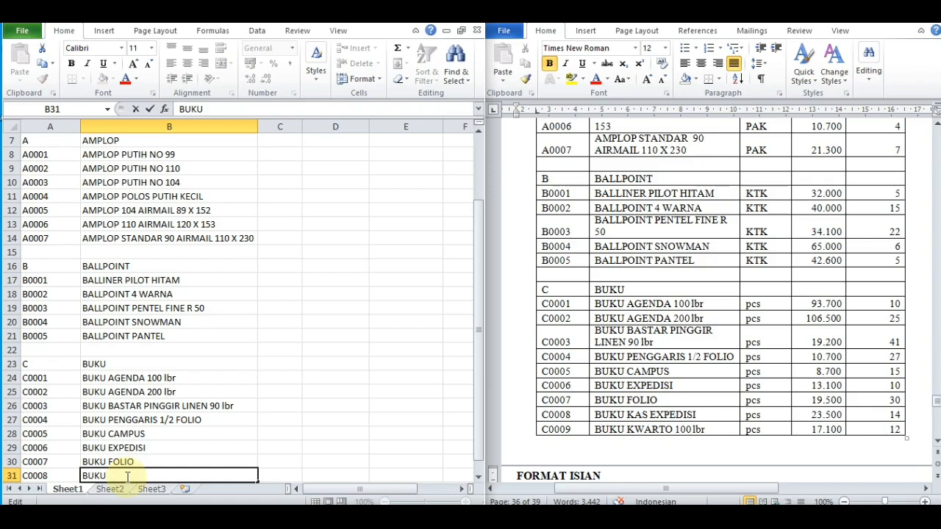
text(KAS EXPEDISI)
key(Return)
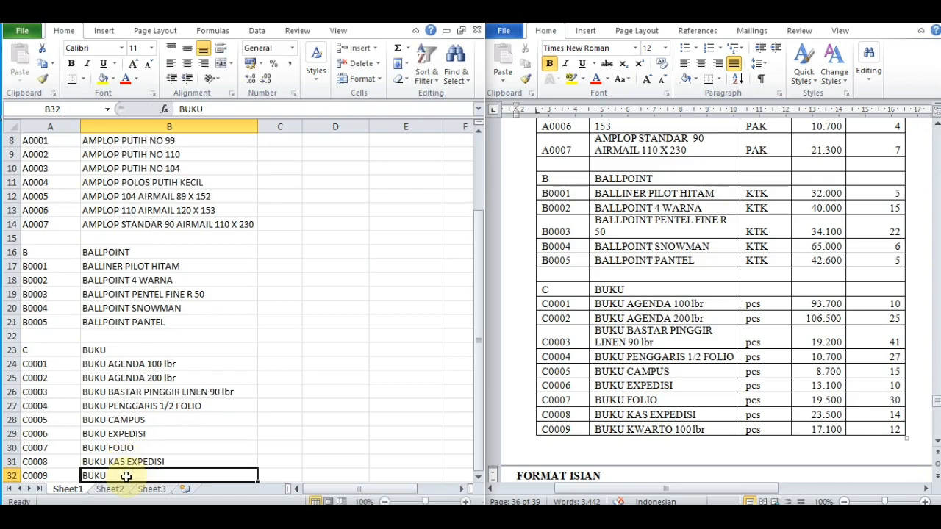
Step: Complete the item name for code C0009 in B32 as BUKU KWARTO 100 lbr
double_click(127, 476)
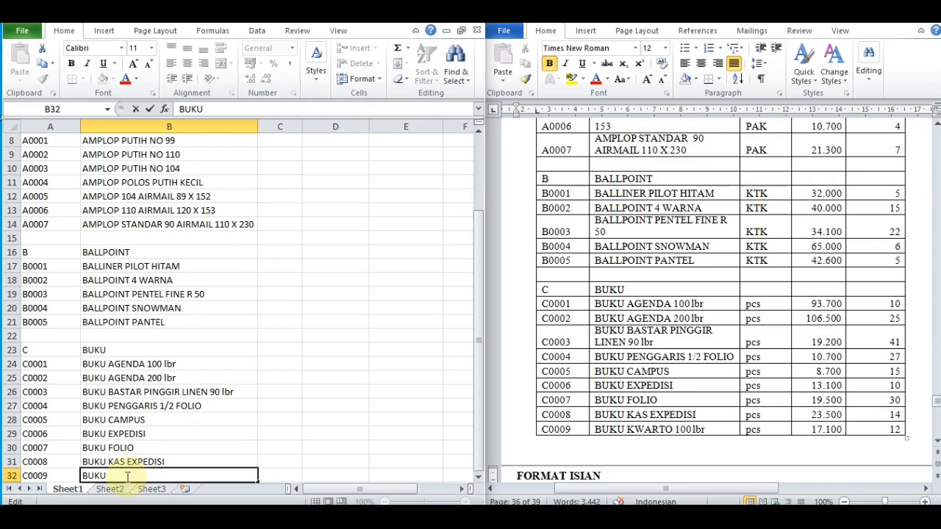
text(KWARTO)
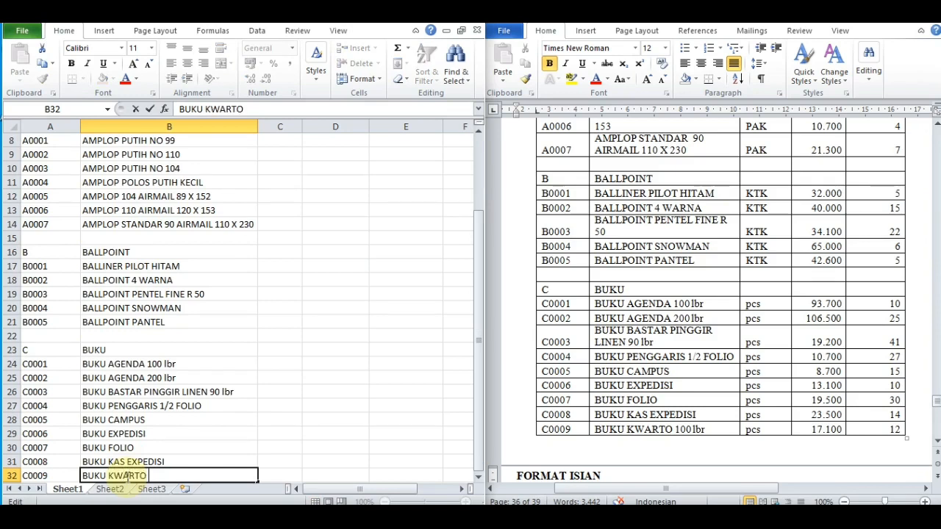
text( 100 lbr)
key(Return)
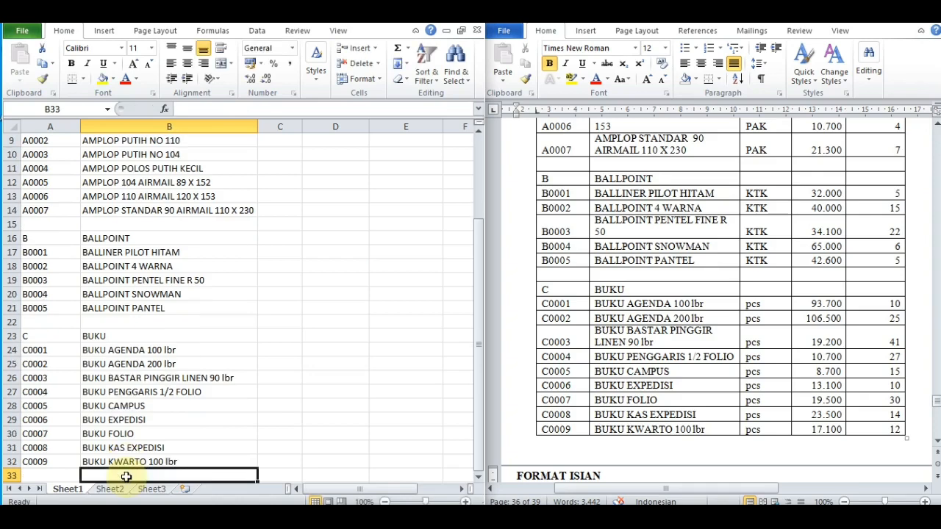
Step: Switch to the assignment document in Word and examine the price table from its header row, including the SATUAN column
key(ctrl+Up)
key(ctrl+Up)
key(ctrl+Up)
key(ctrl+Up)
key(ctrl+Up)
key(ctrl+Up)
key(ctrl+Up)
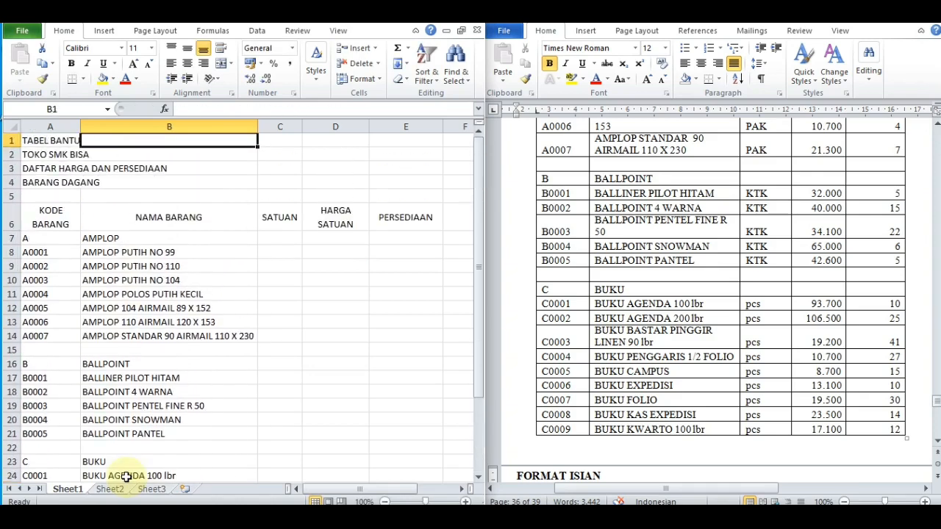
click(545, 417)
key(Up)
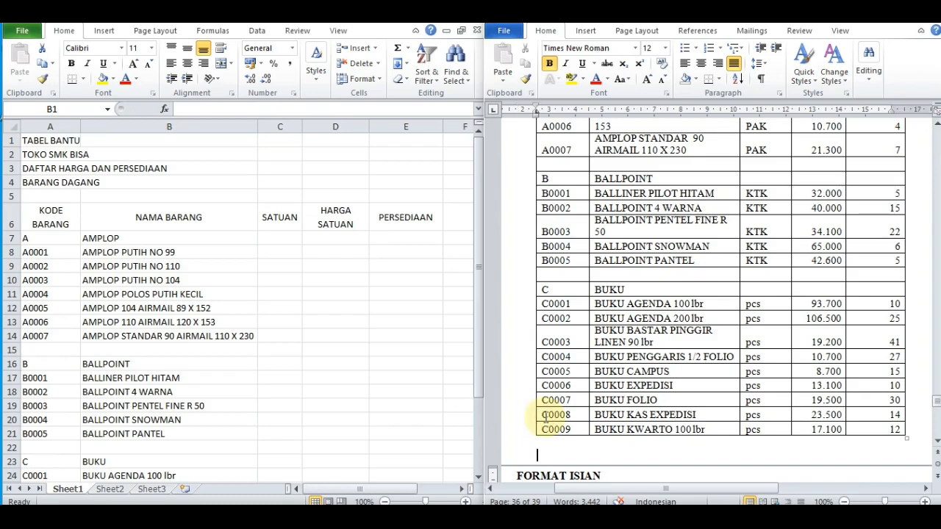
key(Up)
key(Up)
key(Up)
key(Up)
key(Up)
key(Up)
key(Up)
key(Up)
key(Up)
key(Up)
key(Up)
key(Up)
key(Up)
key(Up)
key(Up)
key(Up)
key(Up)
key(Up)
key(Up)
key(Up)
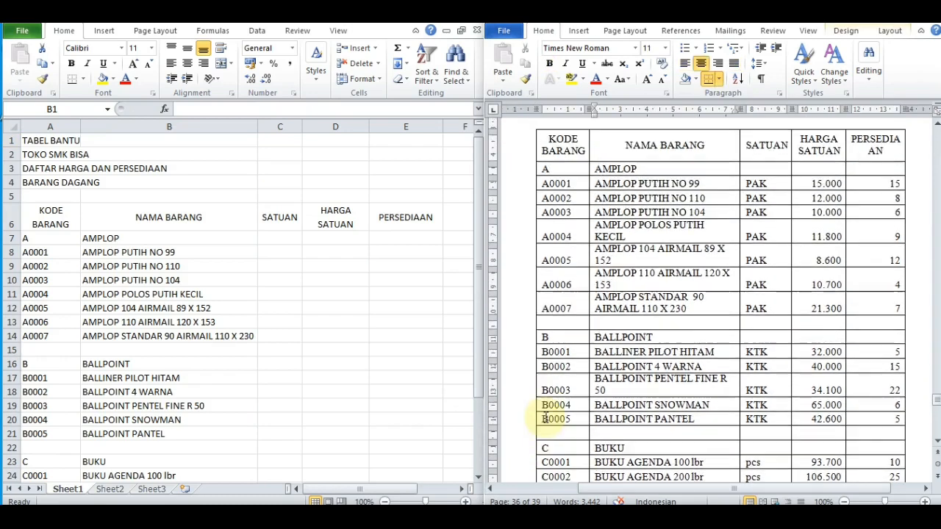
click(363, 288)
click(265, 237)
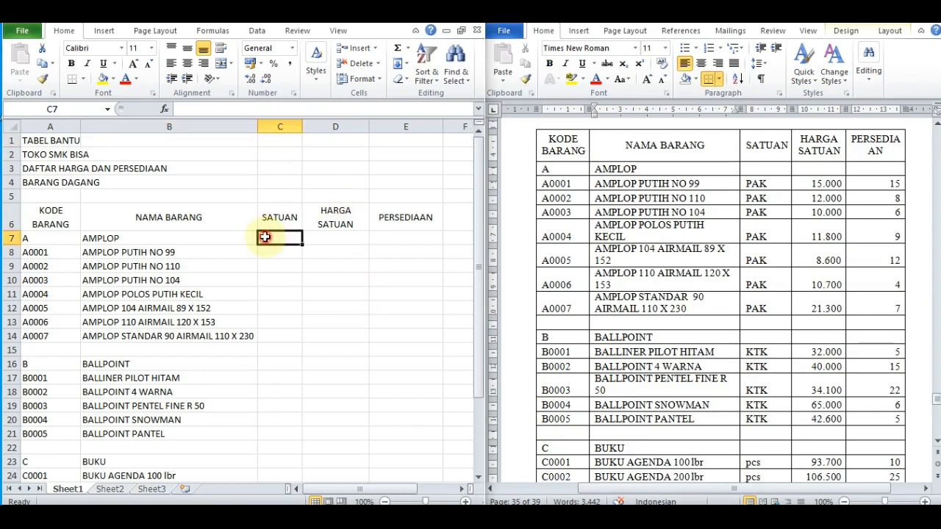
text(PAK)
key(Return)
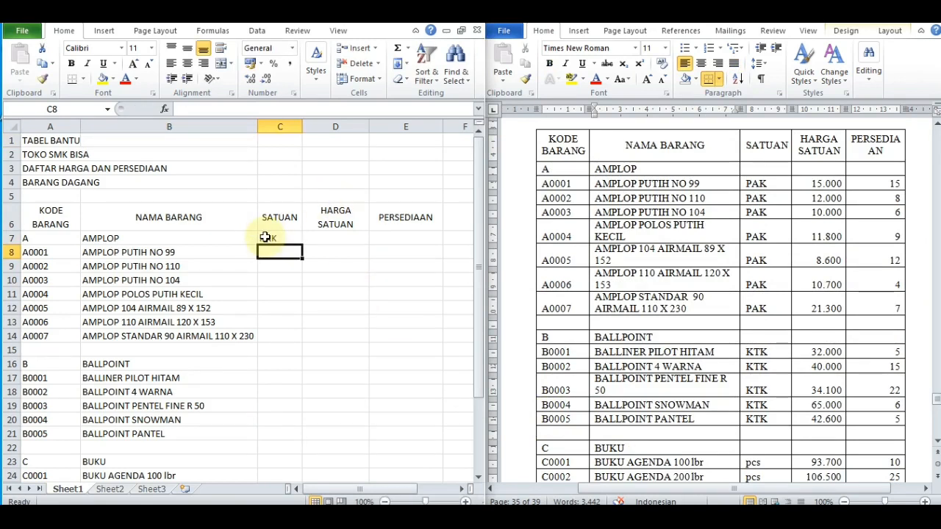
key(Up)
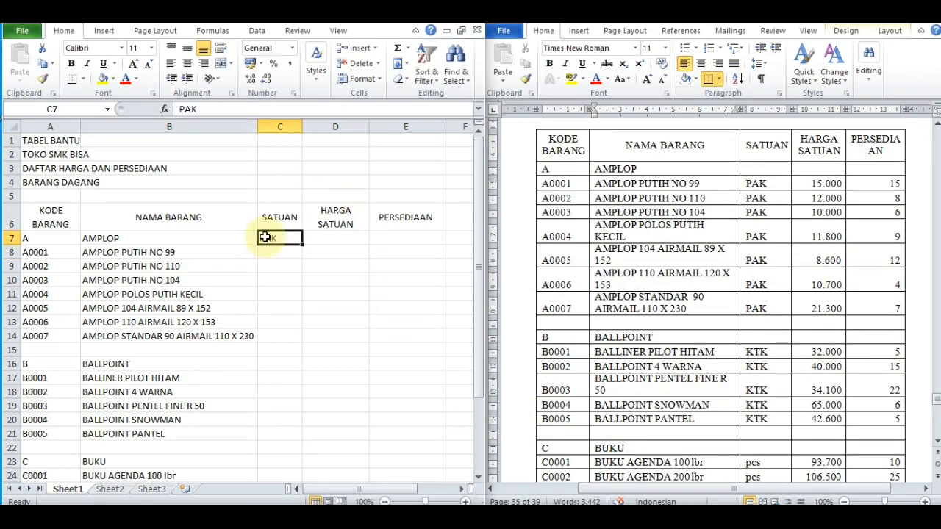
key(BackSpace)
key(Return)
Step: Enter the unit PAK in C8 and fill it down to C14 for all AMPLOP items
text(PAK)
key(Return)
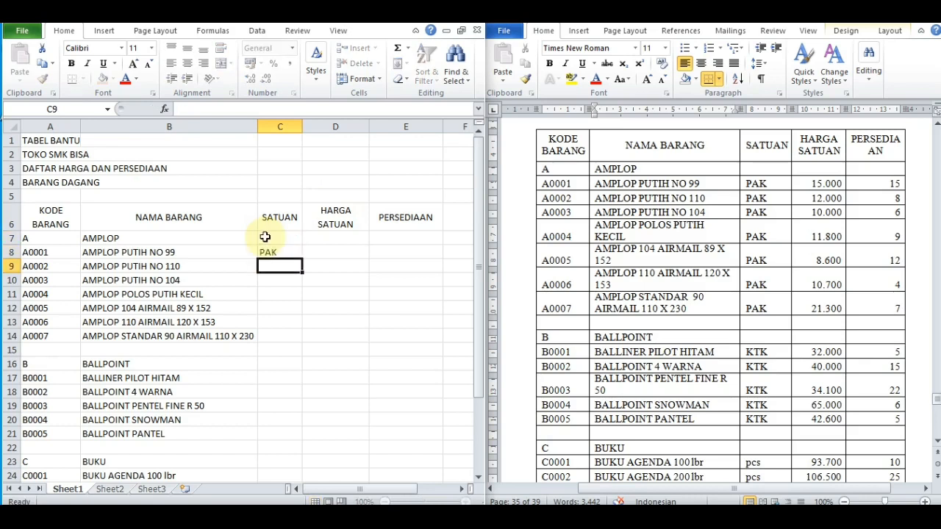
click(288, 250)
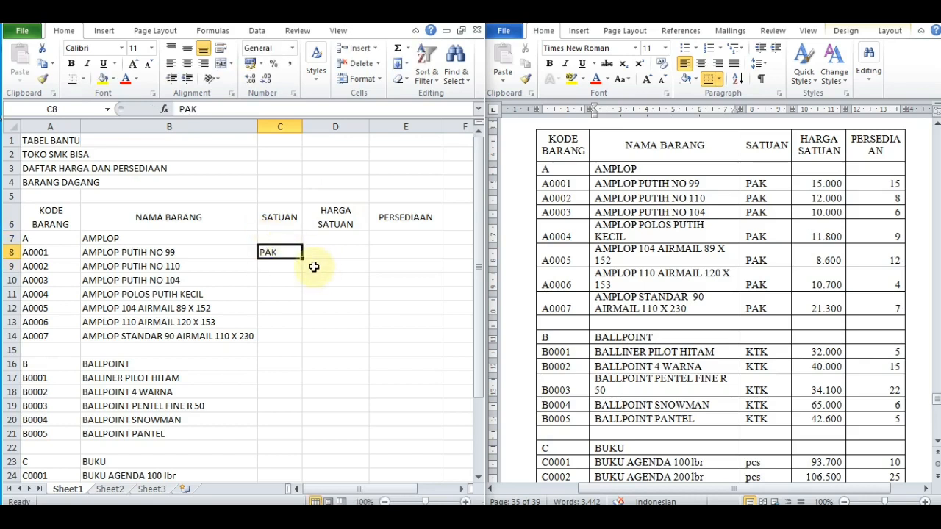
drag(301, 261, 301, 343)
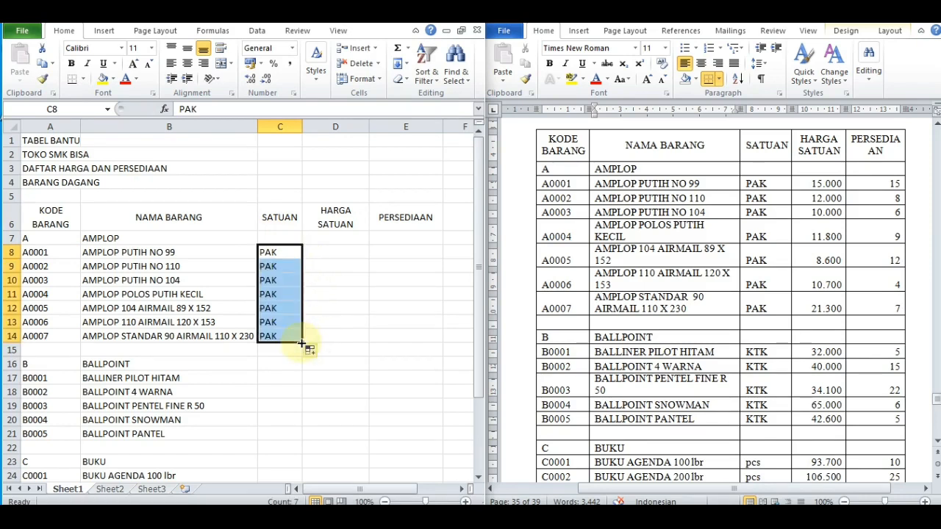
Step: Enter the unit KTK in C17 and fill it down to C21 for all BALLPOINT items
click(280, 380)
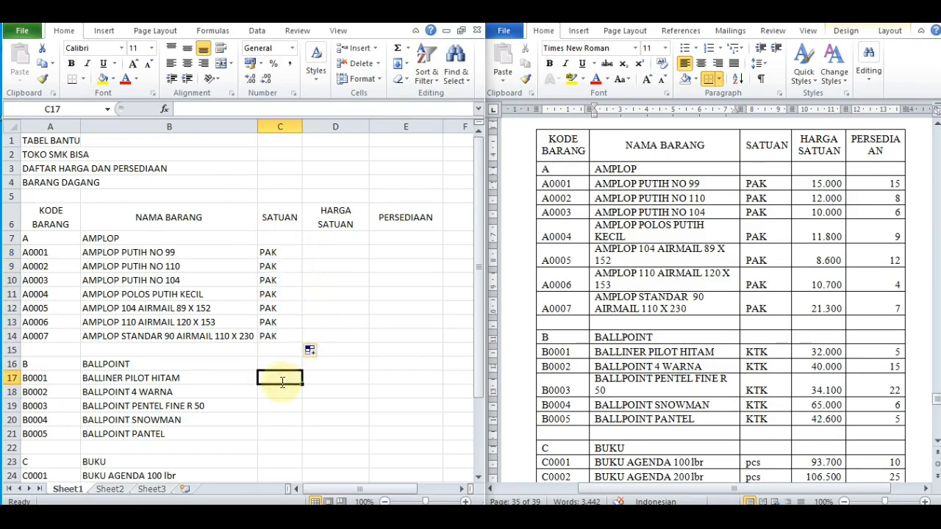
text(KTK)
key(Return)
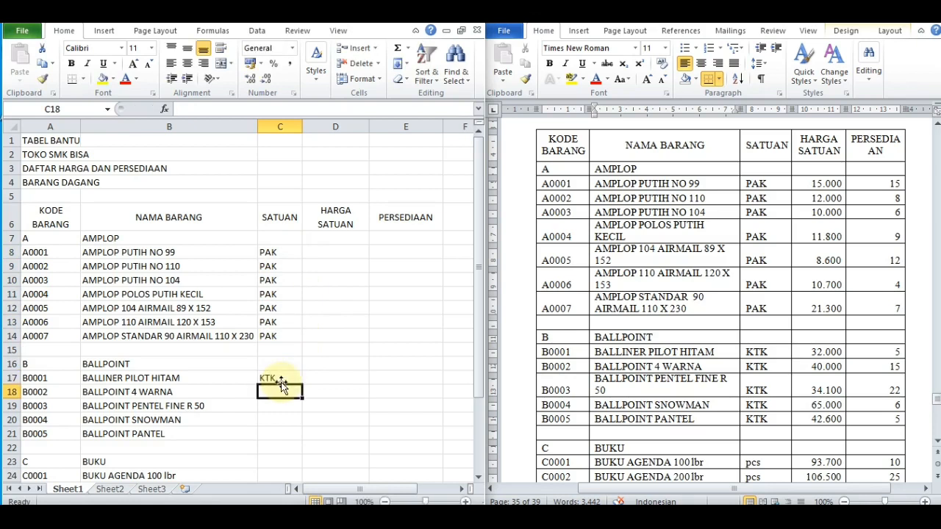
click(281, 382)
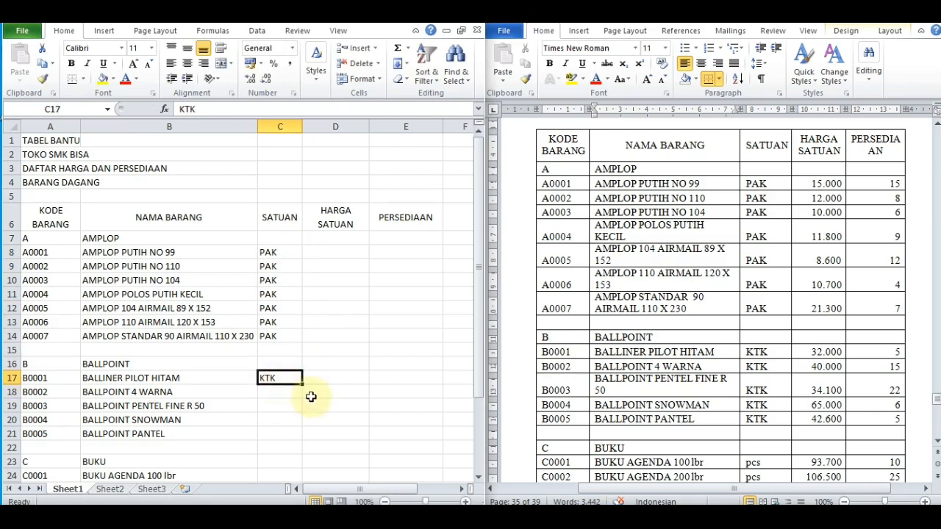
drag(301, 384, 293, 443)
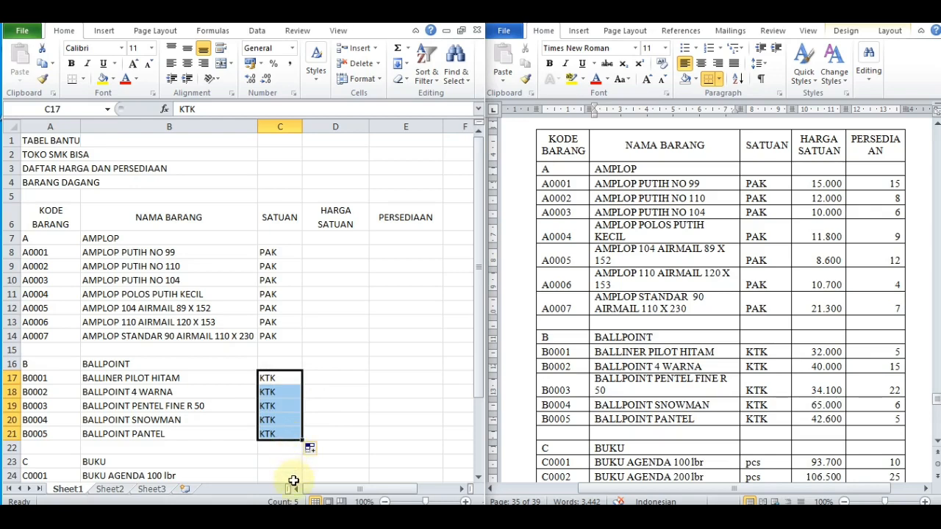
Step: Enter the unit pcs in C24 and fill it down to C32 for all BUKU items
click(293, 475)
text(pcs)
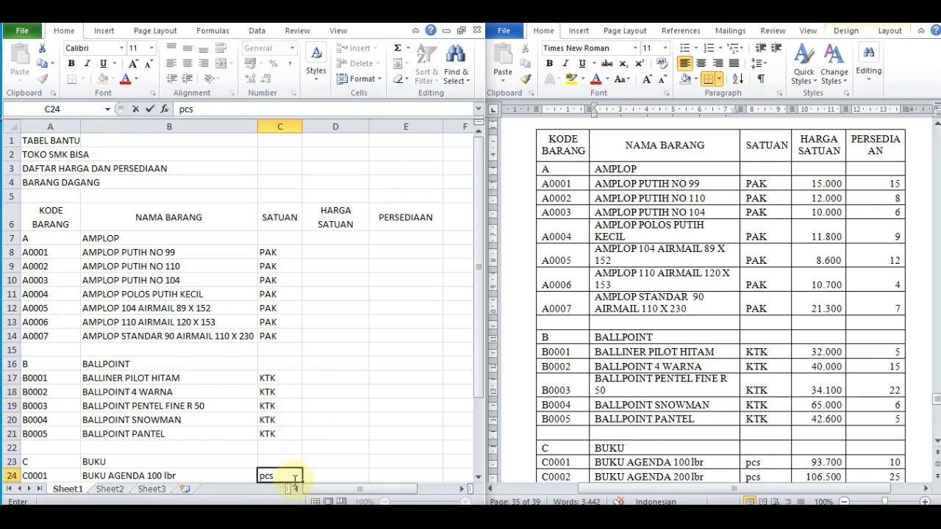
click(294, 477)
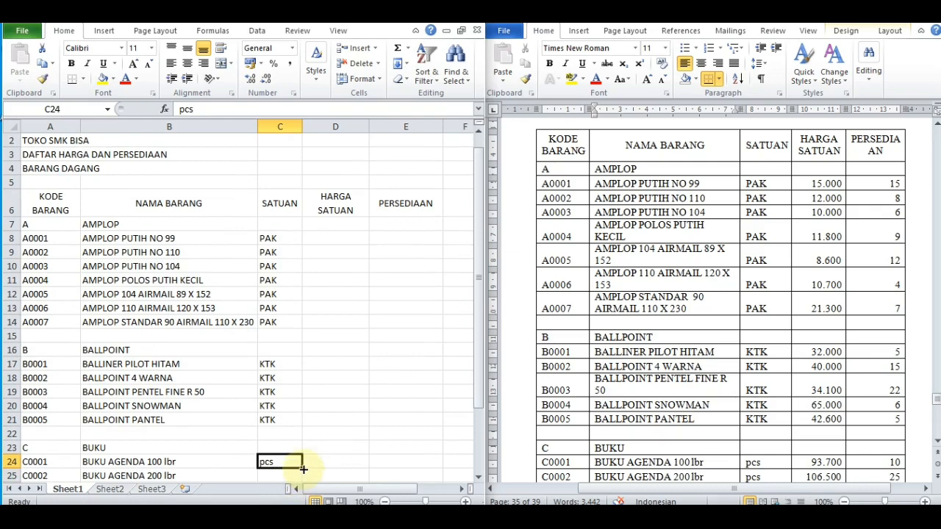
drag(303, 468, 281, 418)
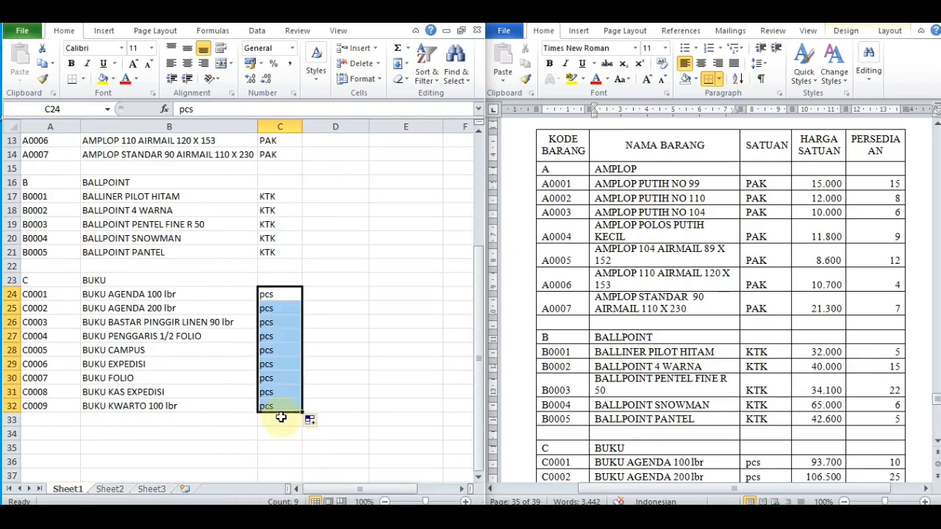
Step: Enter the unit prices 15000, 12000, 10000 and 11800 for AMPLOP items A0001 to A0004 in D8:D11
click(361, 374)
key(Up)
key(Up)
key(Up)
key(Up)
key(Up)
key(Up)
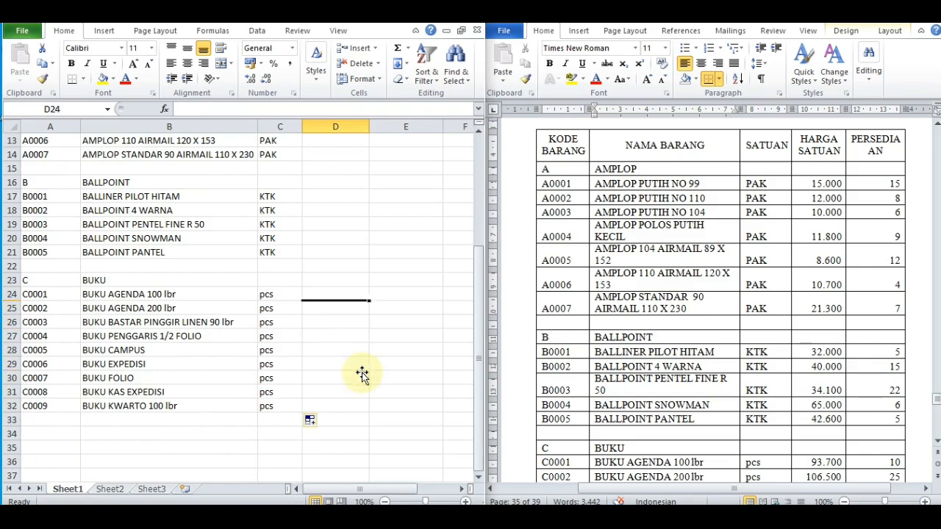
key(Up)
key(Up)
key(Up)
key(Up)
key(Up)
key(Up)
key(Up)
key(Up)
key(Up)
key(Up)
key(Up)
key(Up)
key(Up)
key(Up)
key(Up)
key(Up)
key(Up)
key(Up)
key(Up)
key(Up)
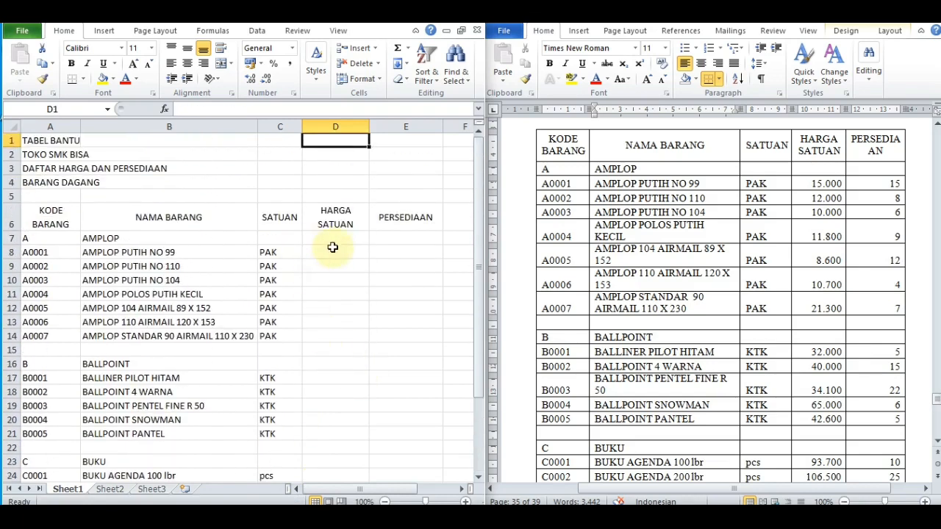
click(341, 253)
key(Num_Lock)
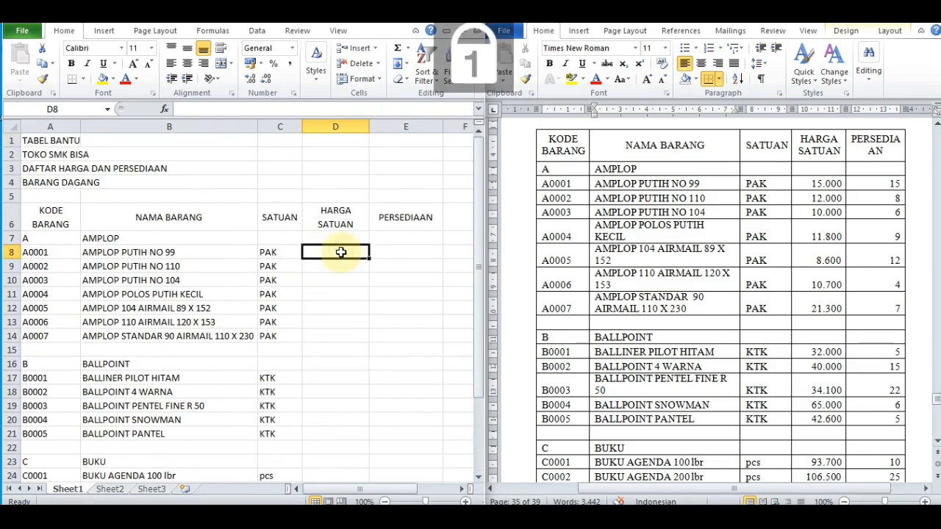
text(15000)
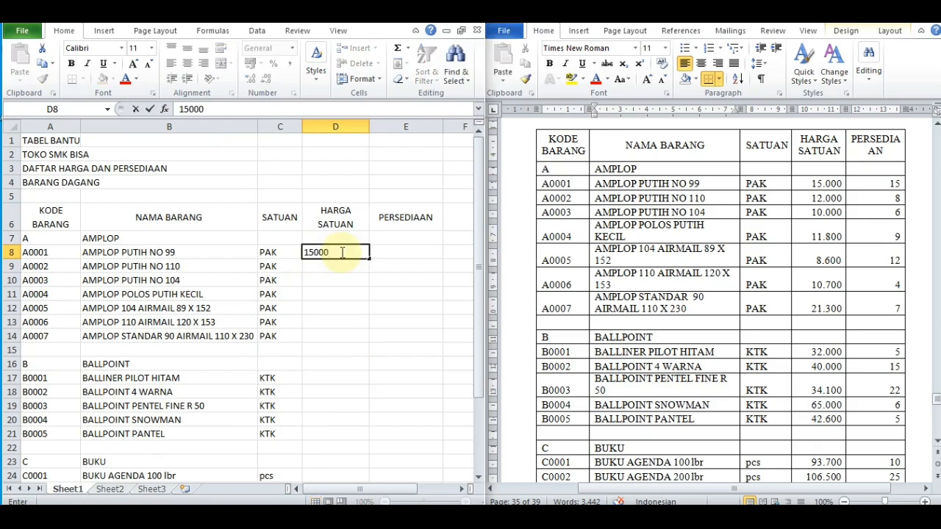
key(Return)
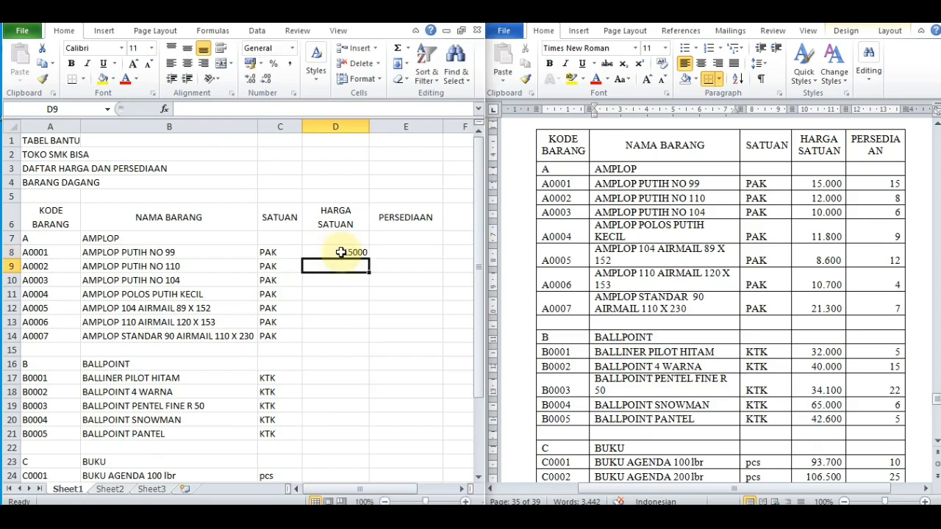
text(12000)
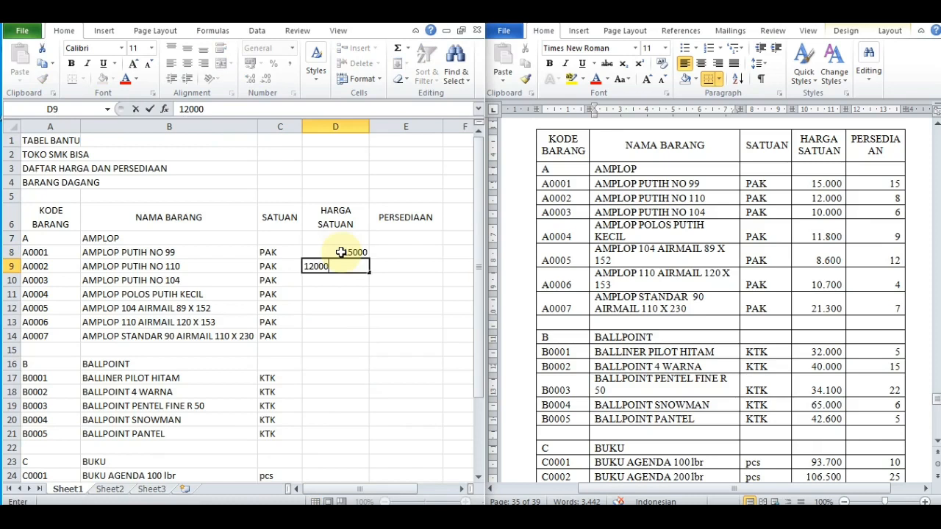
key(Return)
text(10000)
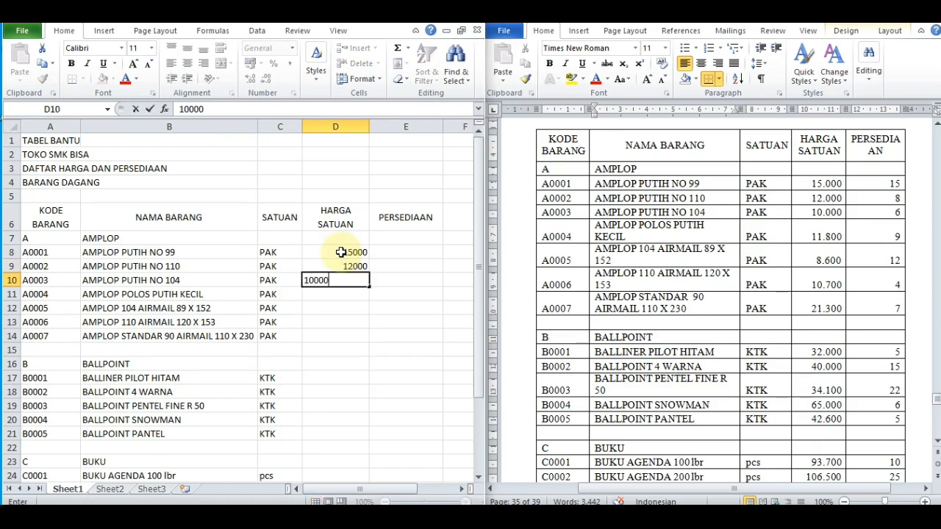
key(Return)
text(11800)
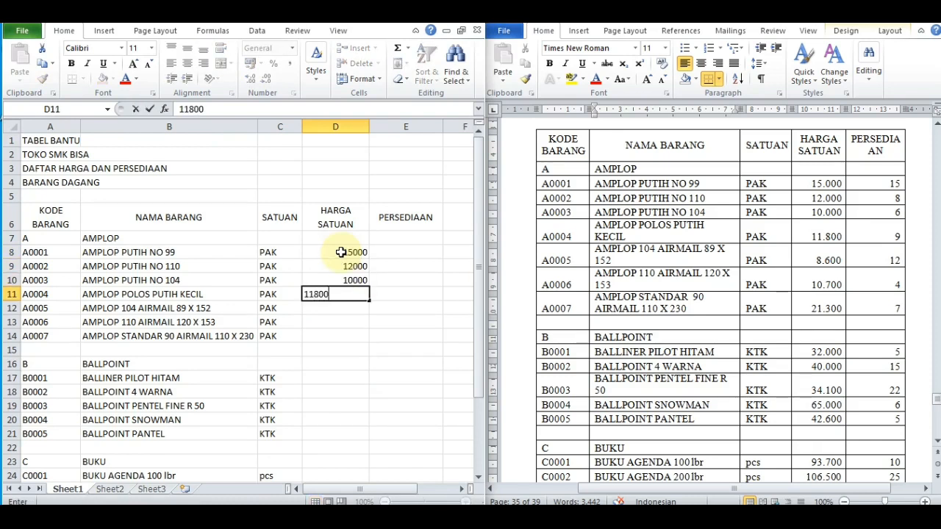
key(Return)
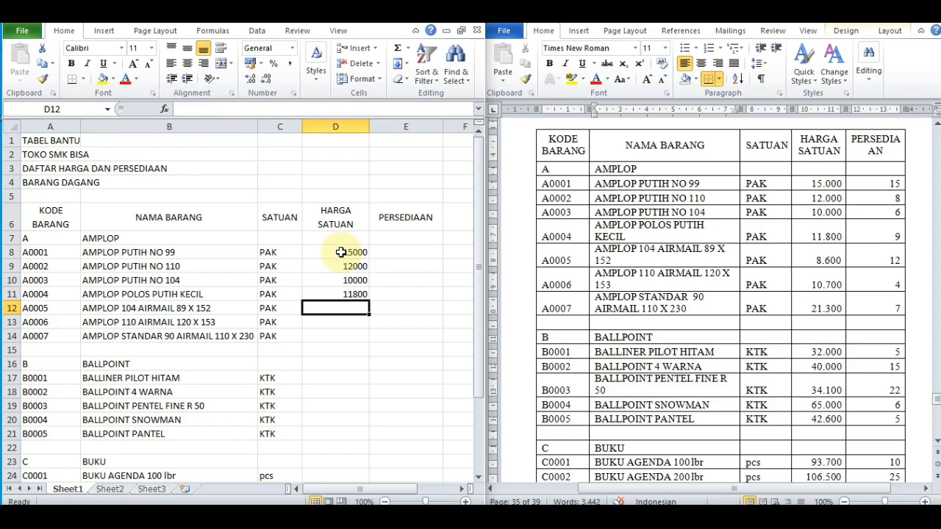
Step: Enter the unit prices 8600, 10700 and 21300 for AMPLOP items A0005 to A0007 in D12:D14
text(8600)
key(Return)
text(10)
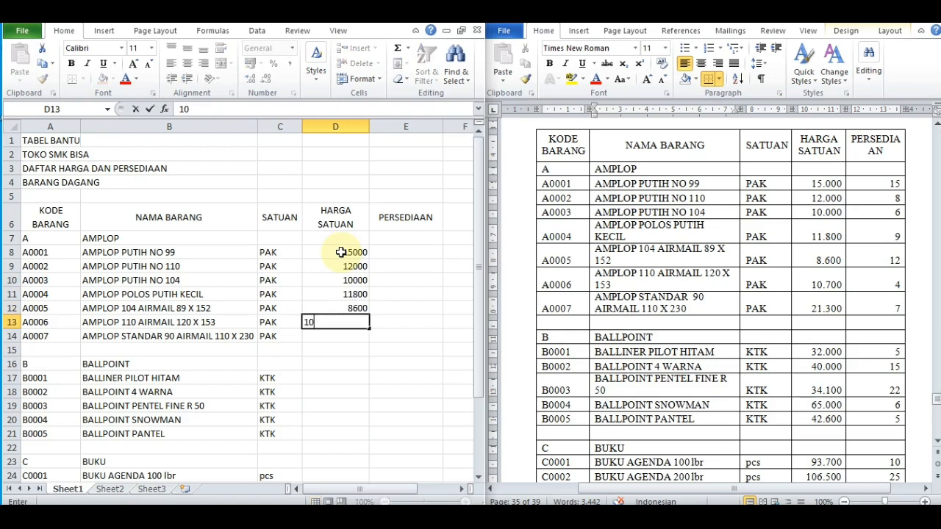
text(700)
key(Return)
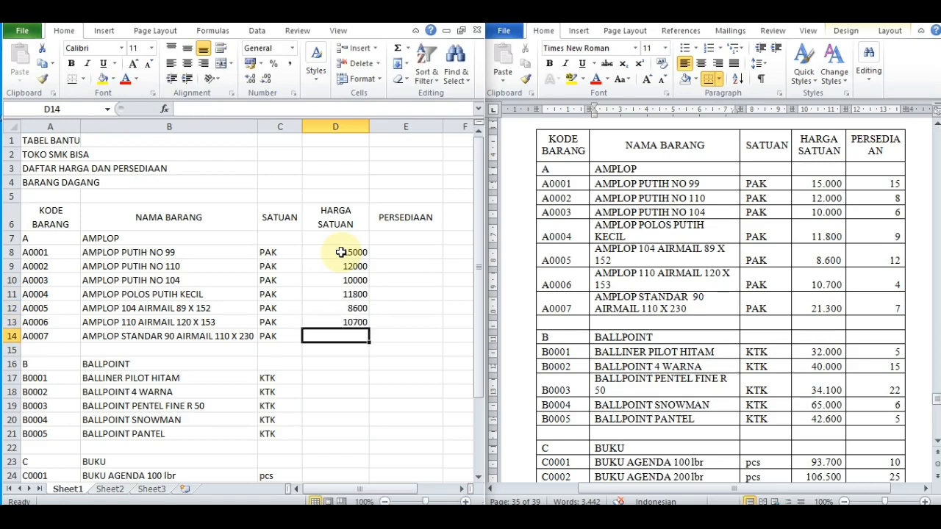
text(21300)
key(Return)
Step: Enter the unit prices 32000, 40000, 34100, 65000 and 42600 for the five BALLPOINT items in D17:D21
key(Return)
key(Return)
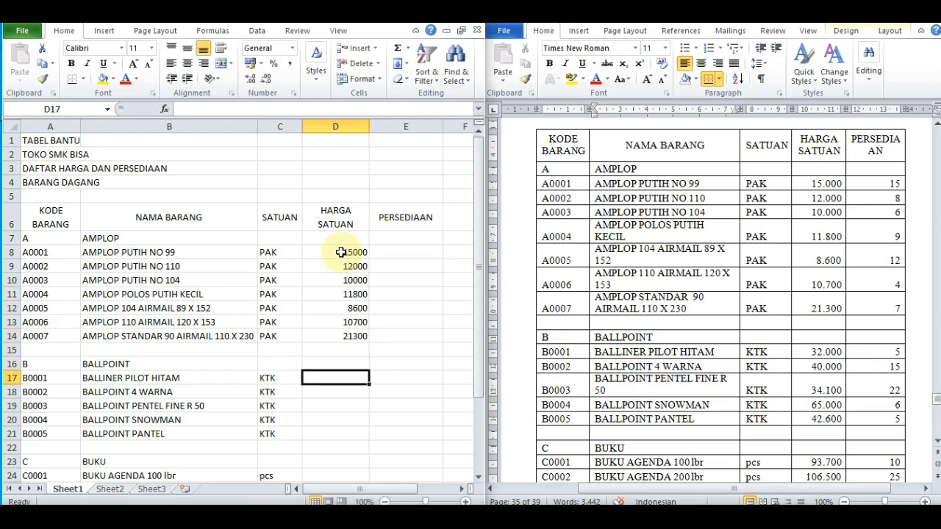
text(32000)
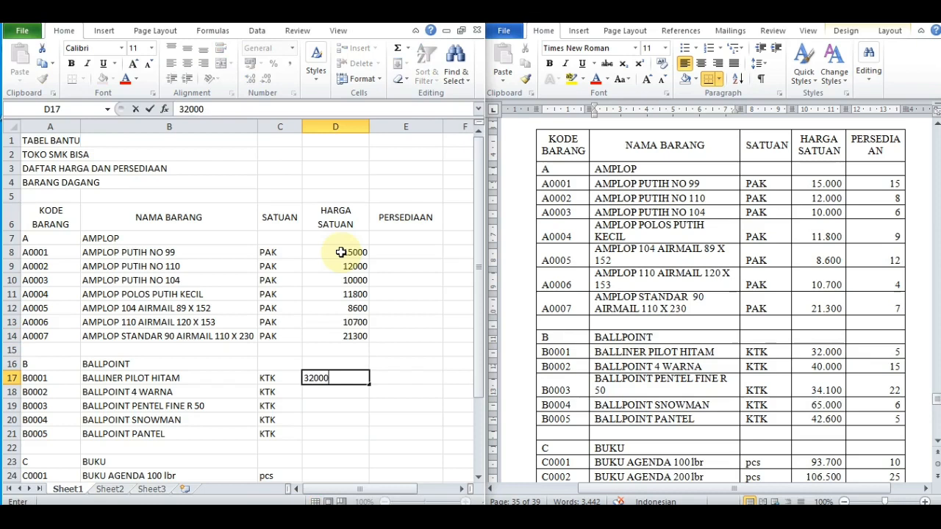
key(Return)
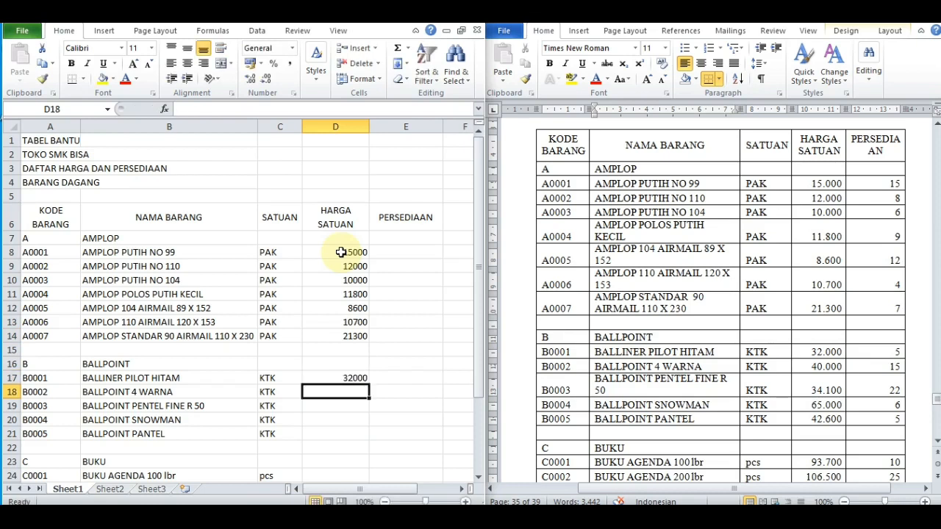
text(40000)
key(Return)
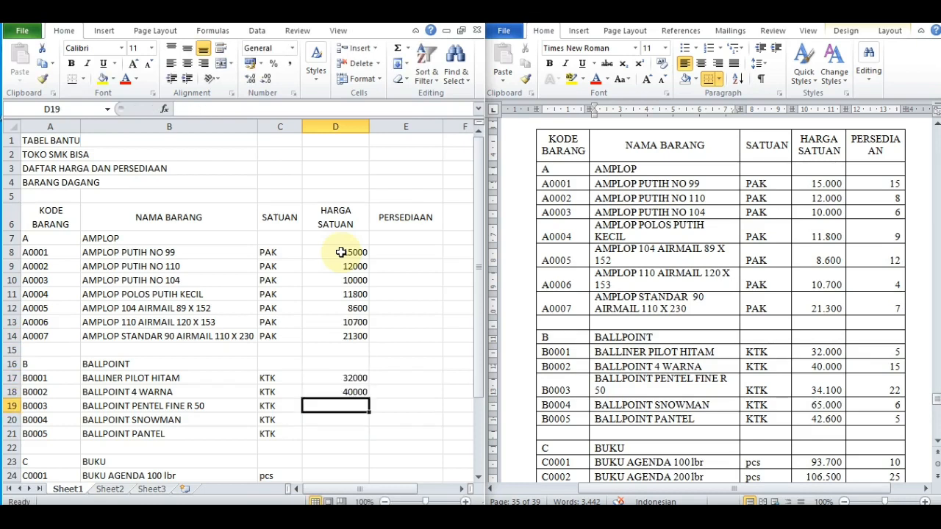
text(34100)
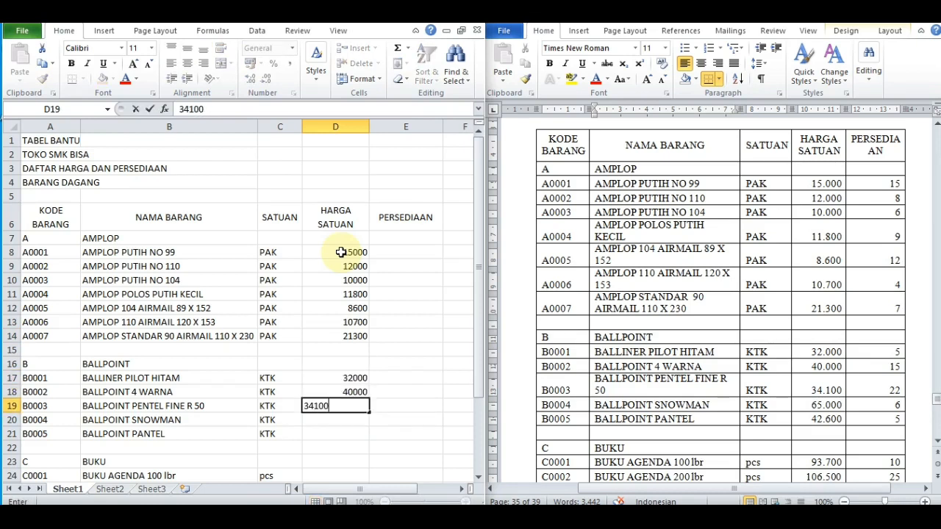
key(Return)
text(65000)
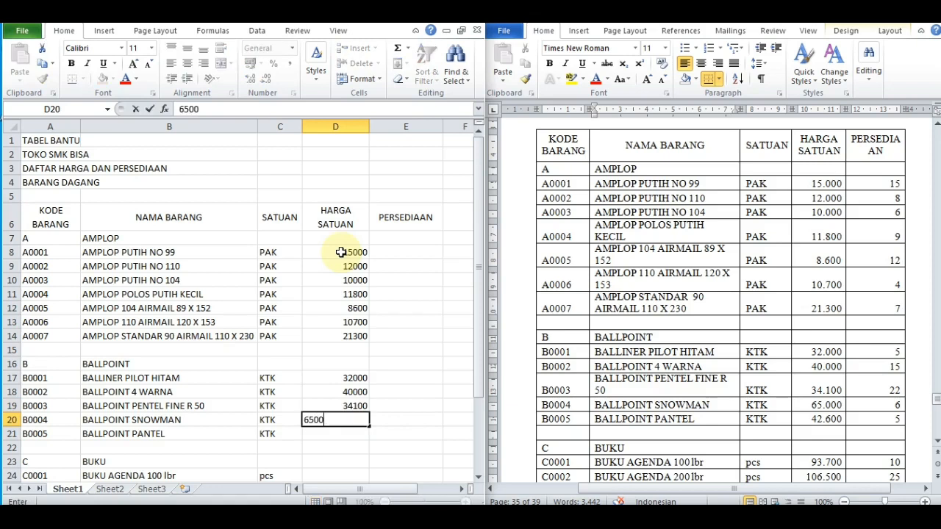
key(Return)
text(4260)
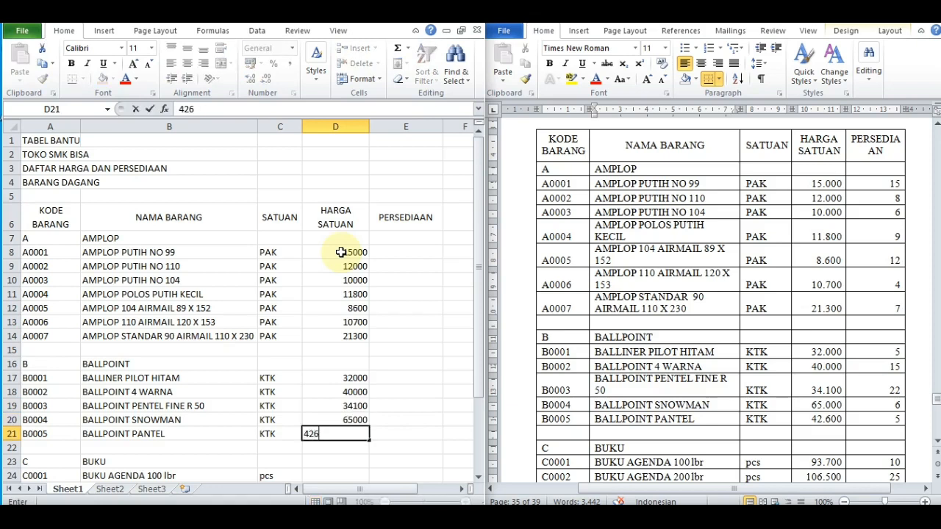
key(Return)
Step: Enter the unit prices 93700 and 106500 for BUKU AGENDA 100 lbr and 200 lbr in D24:D25
key(Return)
key(Return)
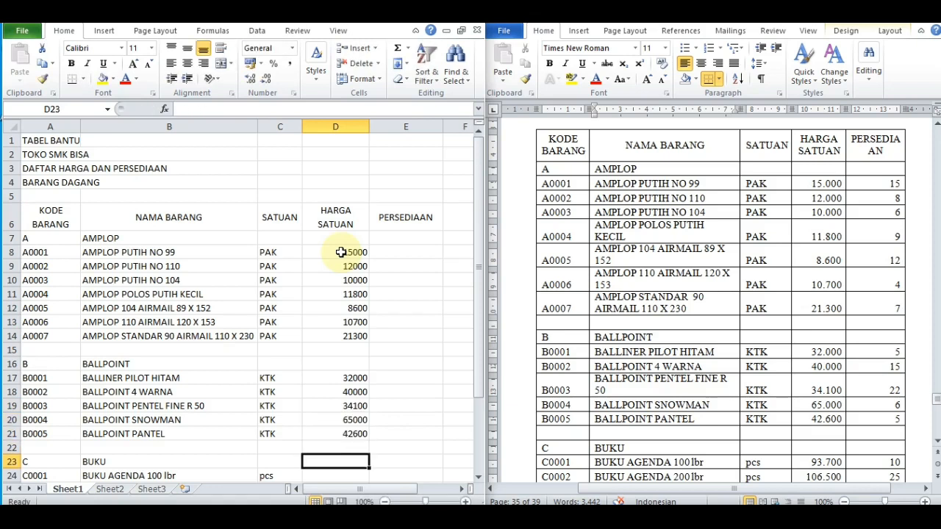
text(93)
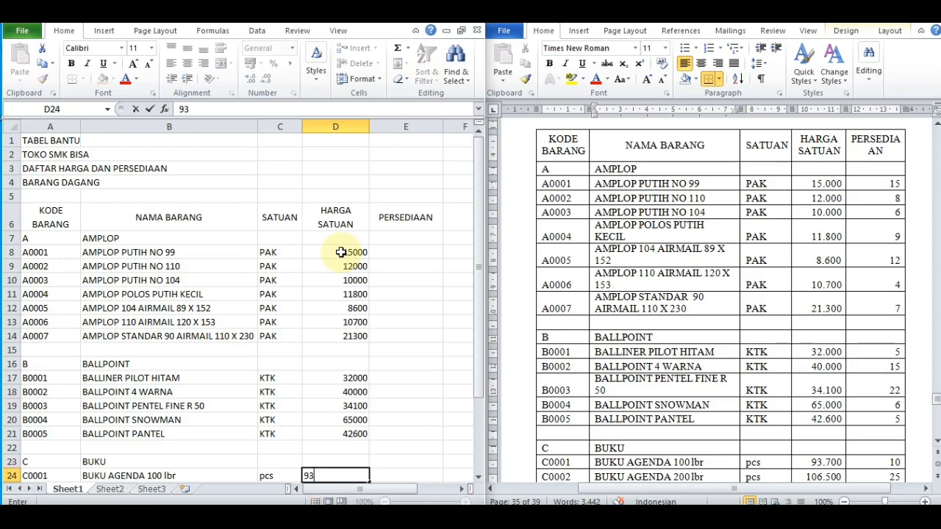
text(700)
key(Return)
text(10)
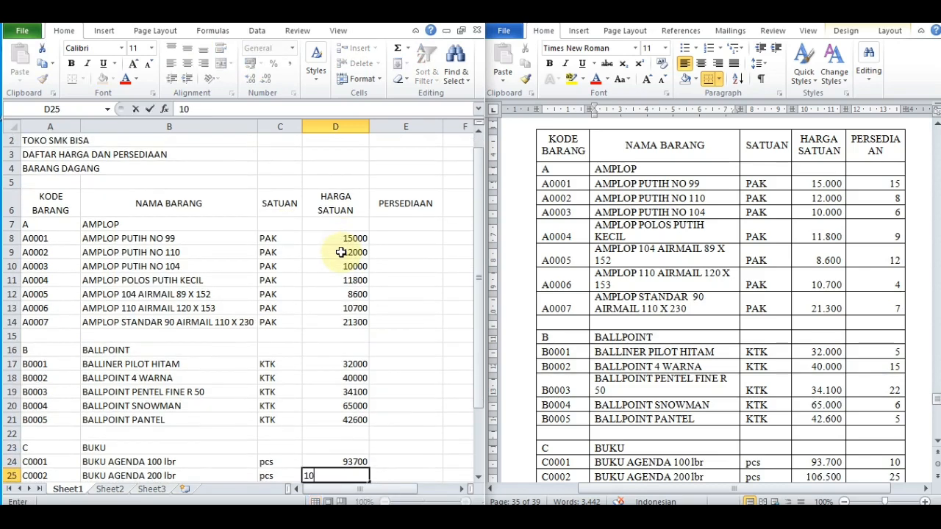
text(6500)
key(Return)
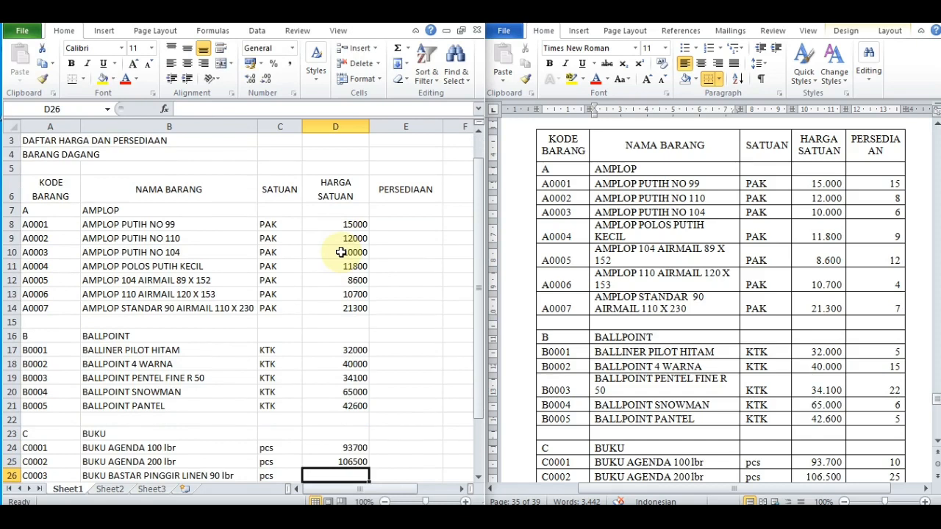
Step: Consult the remaining BUKU rows in the Word table and enter the prices 19200, 10700 and 8700 in D26:D28 of the Excel sheet
click(721, 449)
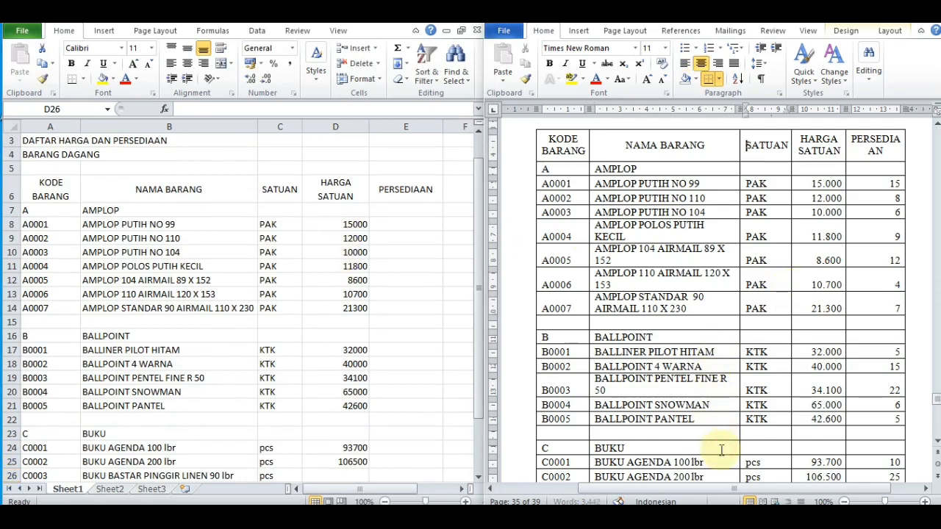
scroll(721, 449, down, 1)
scroll(721, 450, down, 5)
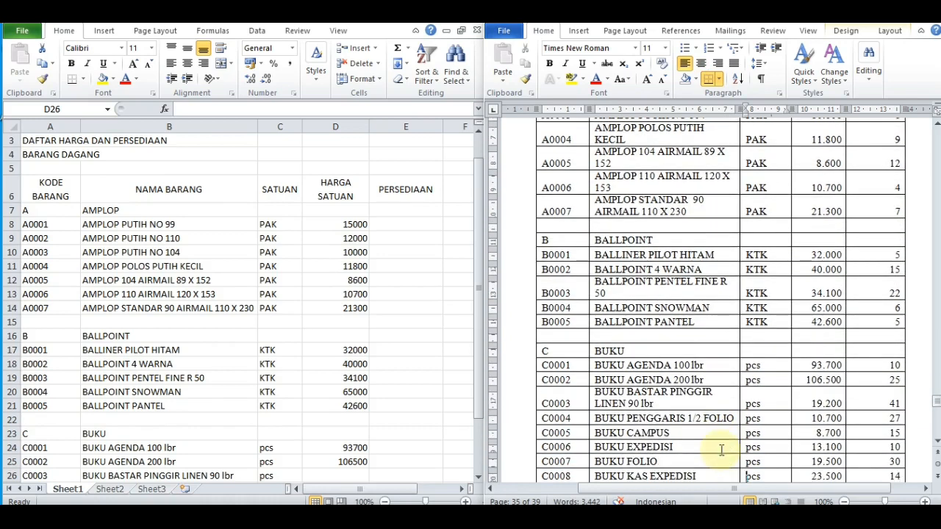
click(355, 474)
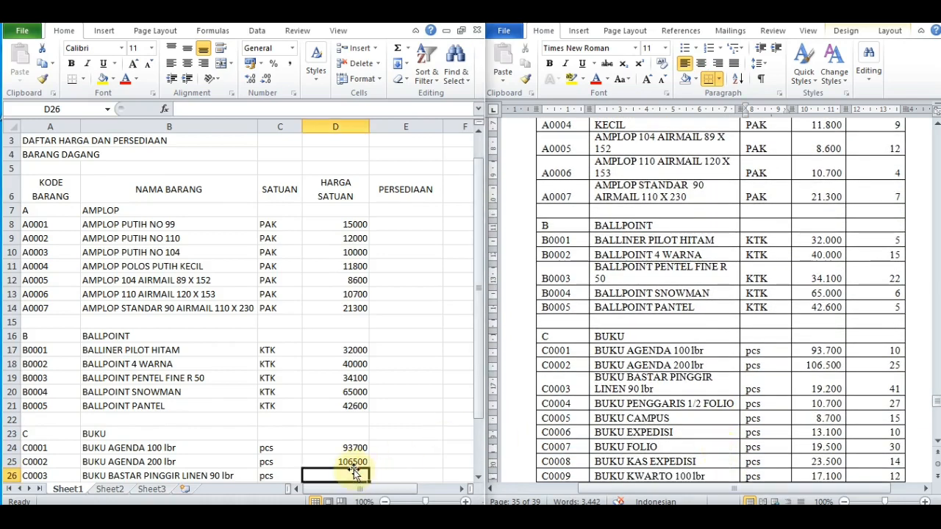
text(19200)
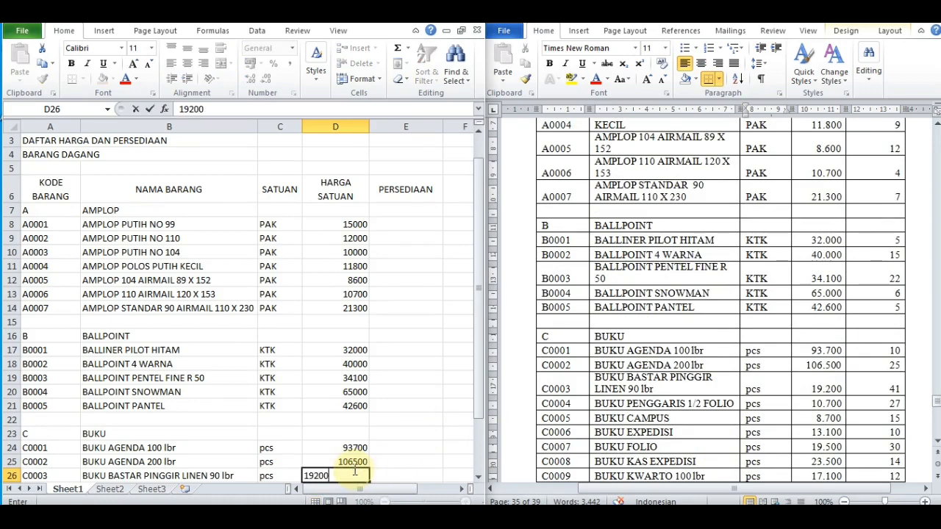
key(Return)
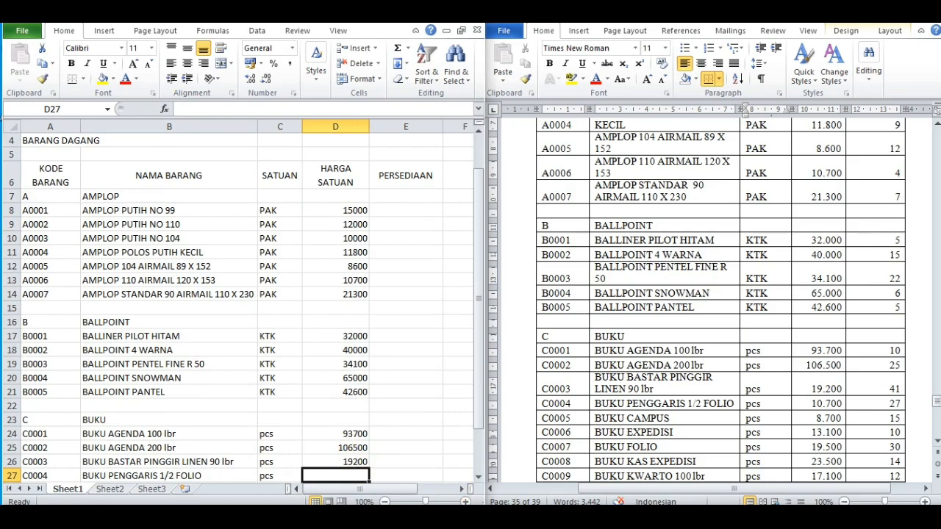
mouse_move(457, 518)
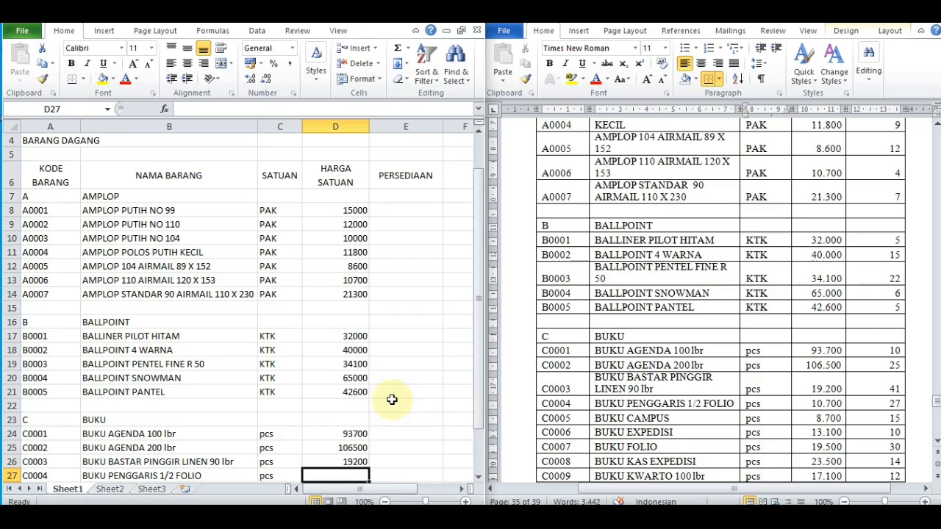
text(10700)
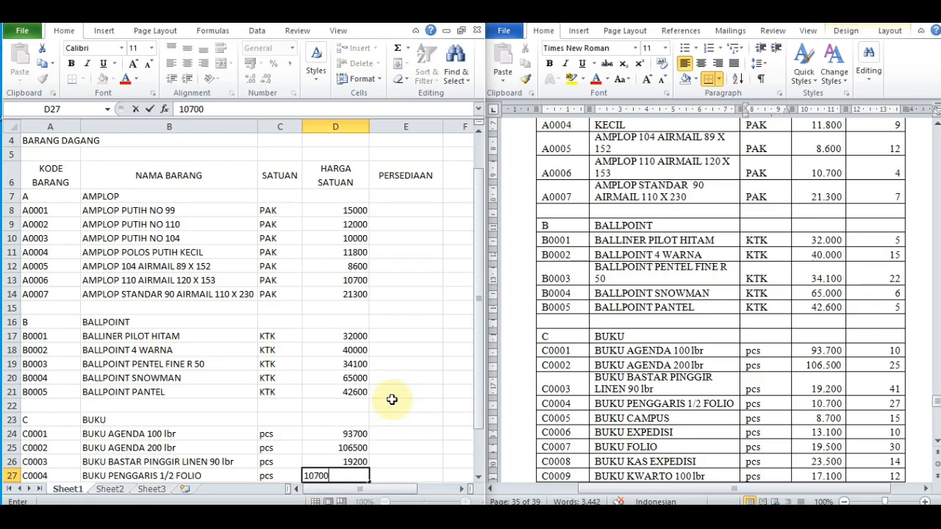
key(Return)
text(8700)
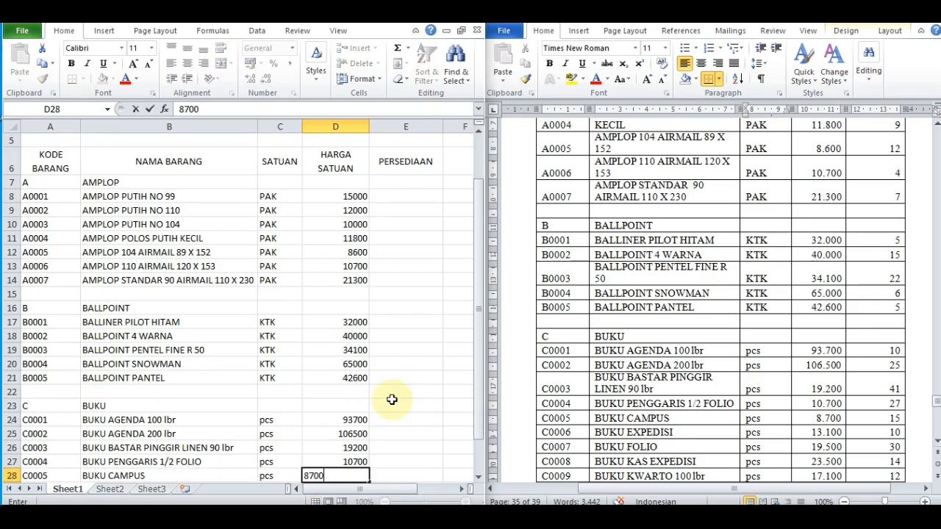
key(Return)
Step: Enter the unit prices 13100, 19500, 23500 and 17100 for BUKU items C0006 to C0009 in D29:D32
text(13100)
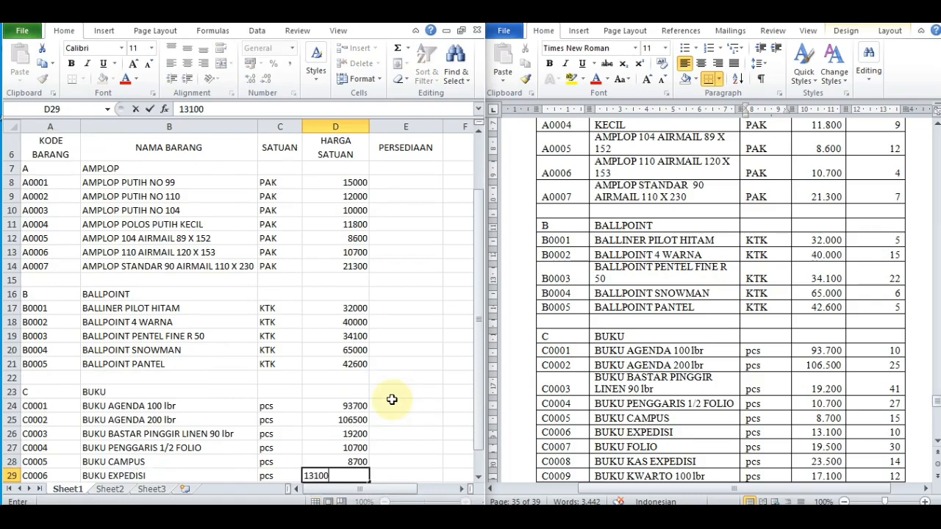
key(Return)
text(19)
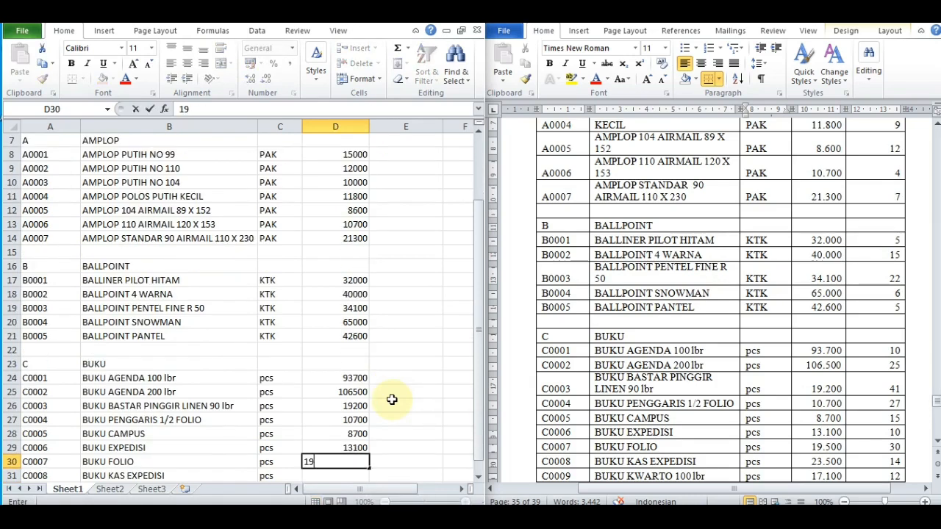
text(500)
key(Return)
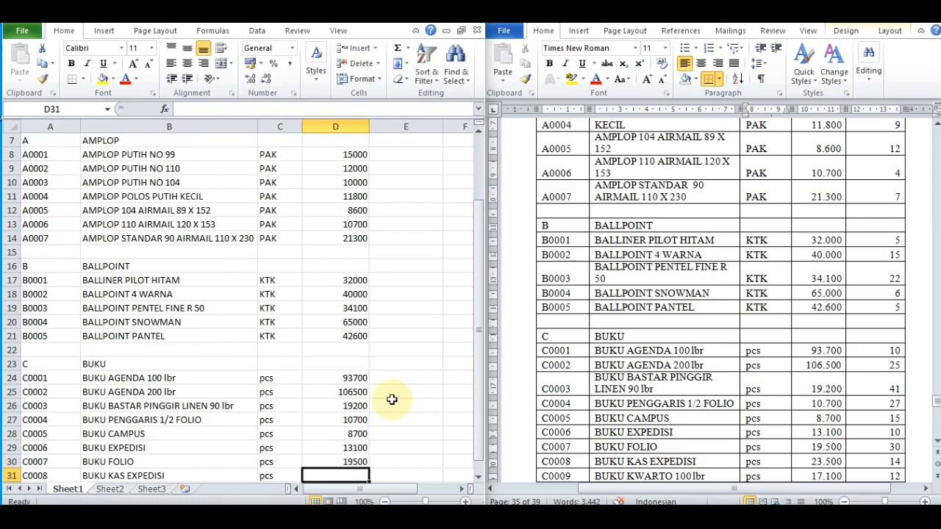
text(23500)
key(Return)
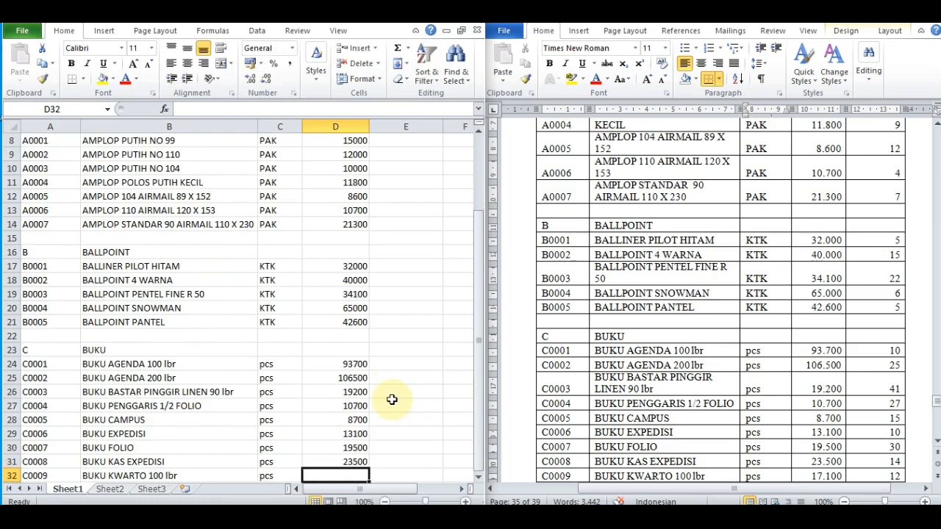
text(17100)
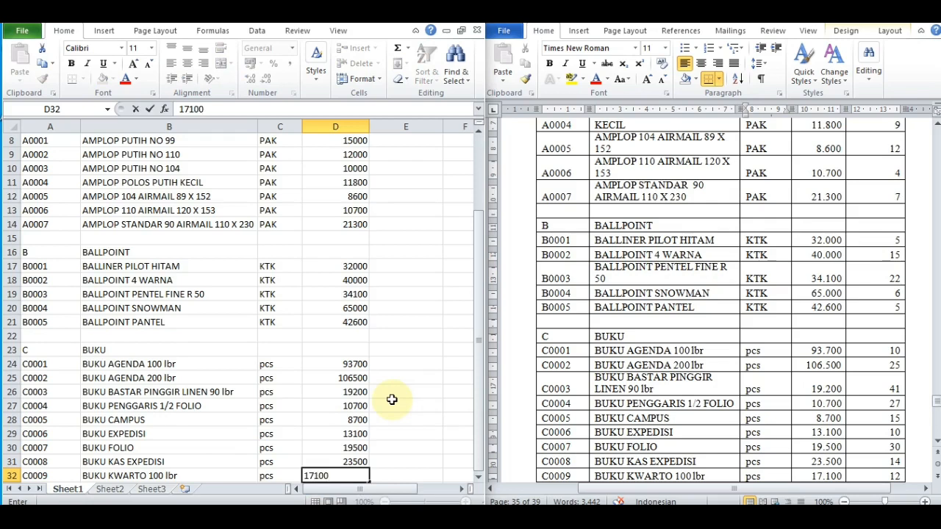
key(Tab)
Step: Consult the AMPLOP rows in the Word table and enter the stock 15, 8, 6 and 9 in E8:E11 of the Excel sheet
key(Up)
key(Up)
key(Up)
key(Up)
key(Up)
key(Up)
key(Up)
key(Up)
key(Up)
key(Up)
key(Up)
key(Up)
key(Up)
key(Up)
key(Up)
key(Up)
key(Up)
key(Up)
key(Up)
key(Up)
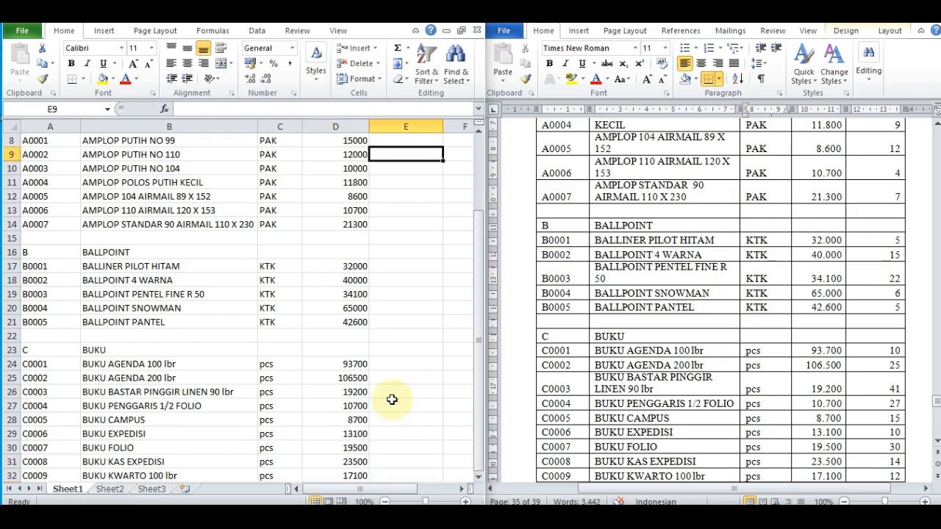
key(Up)
key(Up)
key(Up)
key(Up)
key(Up)
key(Up)
key(Up)
key(Up)
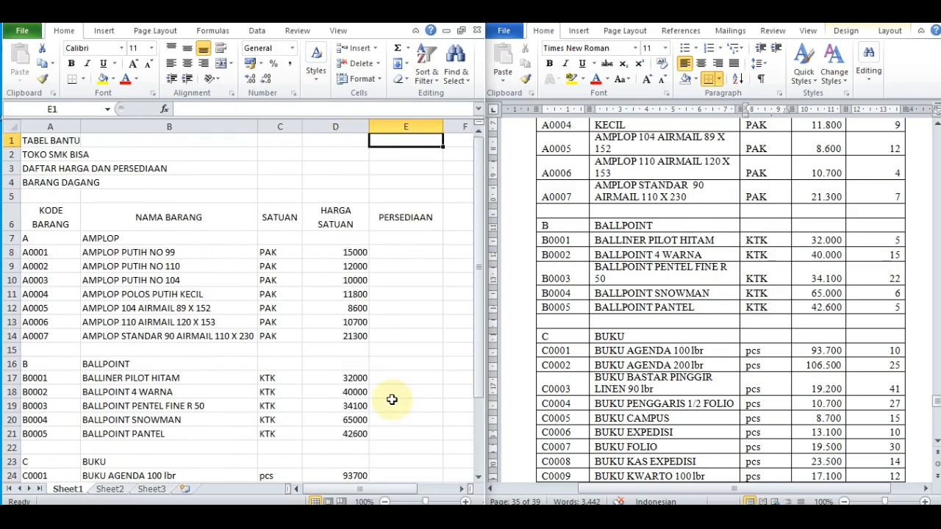
click(415, 255)
click(690, 123)
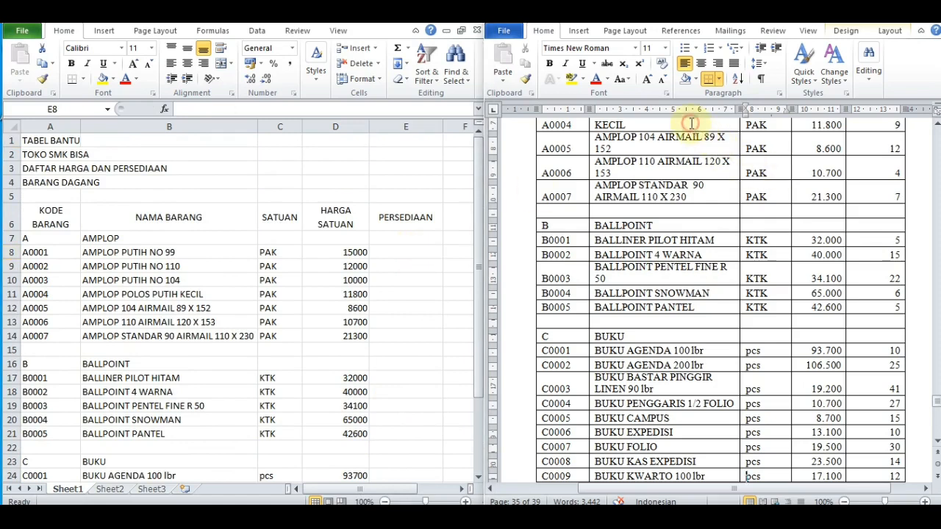
scroll(691, 123, up, 3)
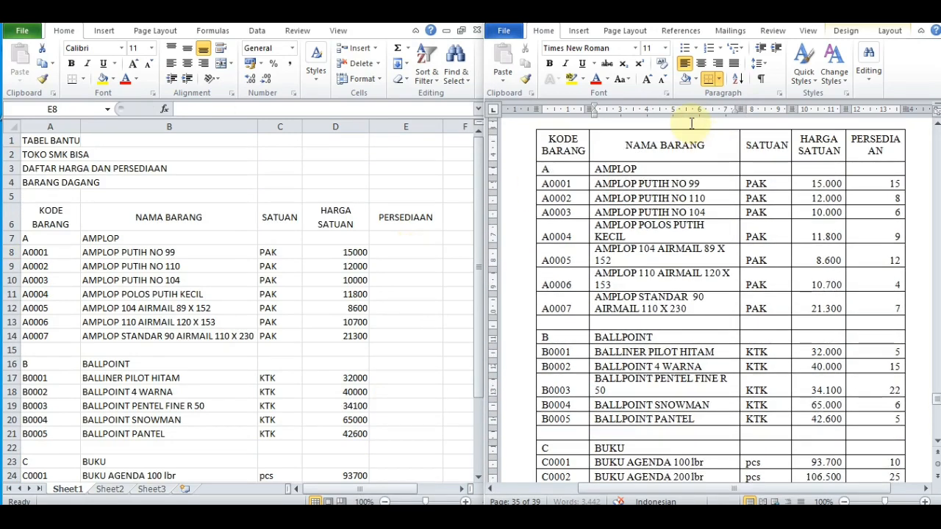
click(393, 252)
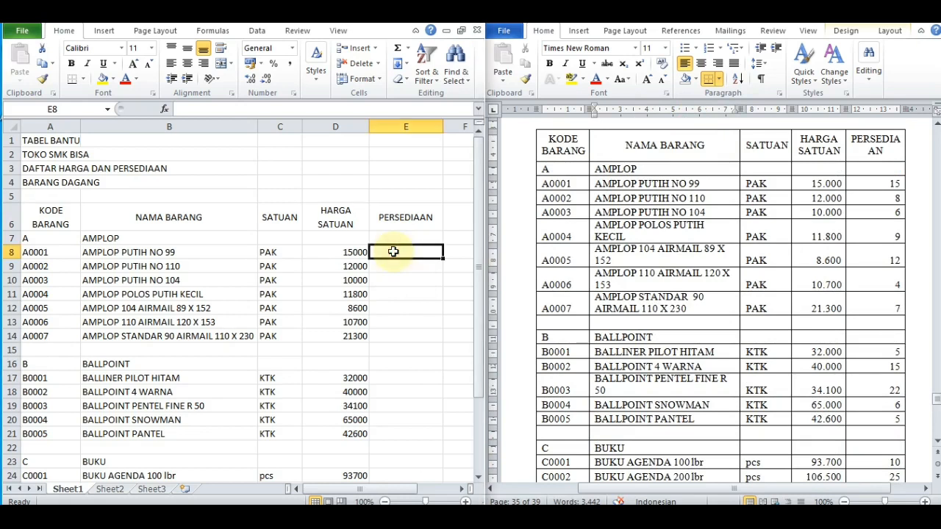
text(15)
key(Return)
text(8)
key(Return)
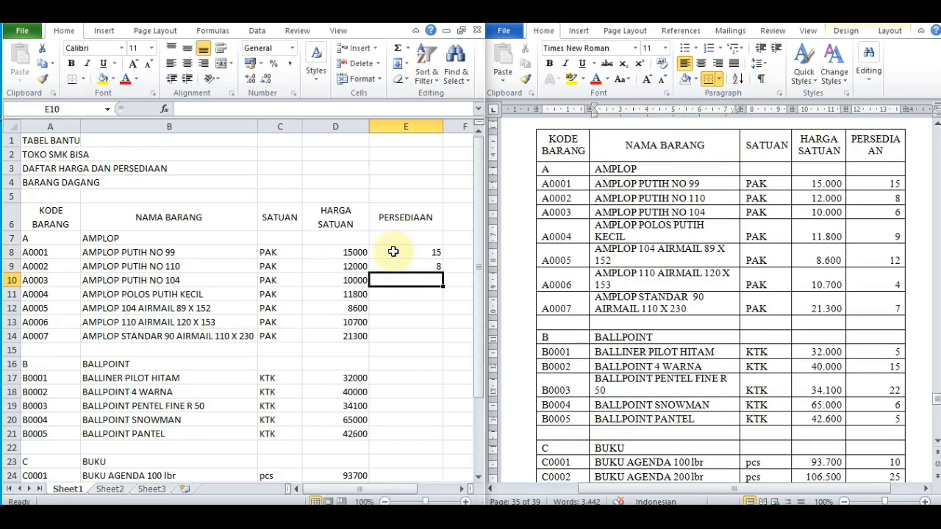
text(6)
key(Return)
text(9)
key(Return)
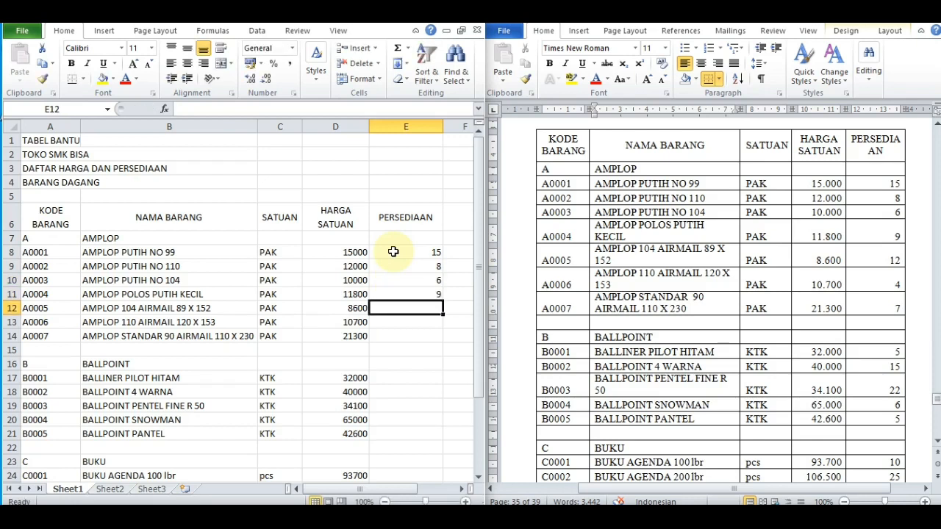
Step: Enter the PERSEDIAAN quantities 12, 4 and 7 for AMPLOP items A0005 to A0007 in E12:E14
text(12)
key(Return)
text(4)
key(Return)
text(7)
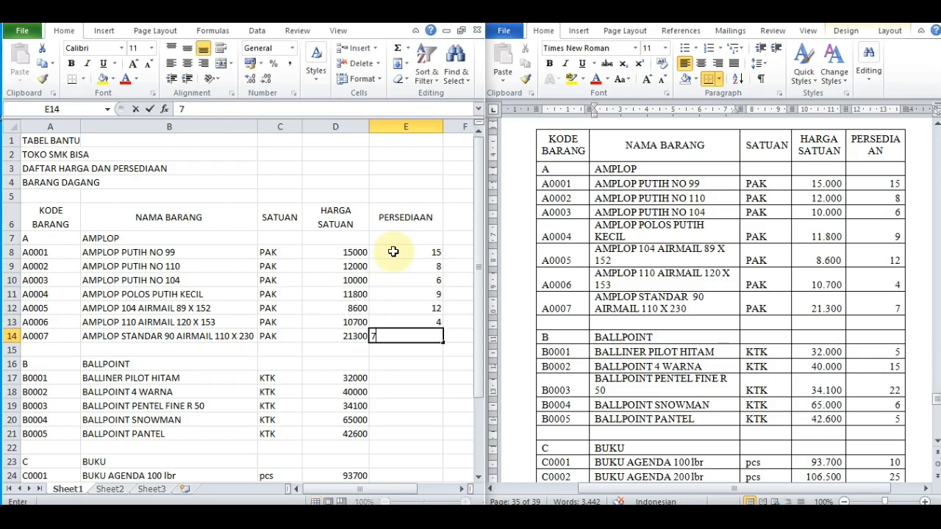
key(Return)
Step: Enter the stock quantities 5, 15, 22, 6 and 5 for the five BALLPOINT items in E17:E21
key(Return)
key(Return)
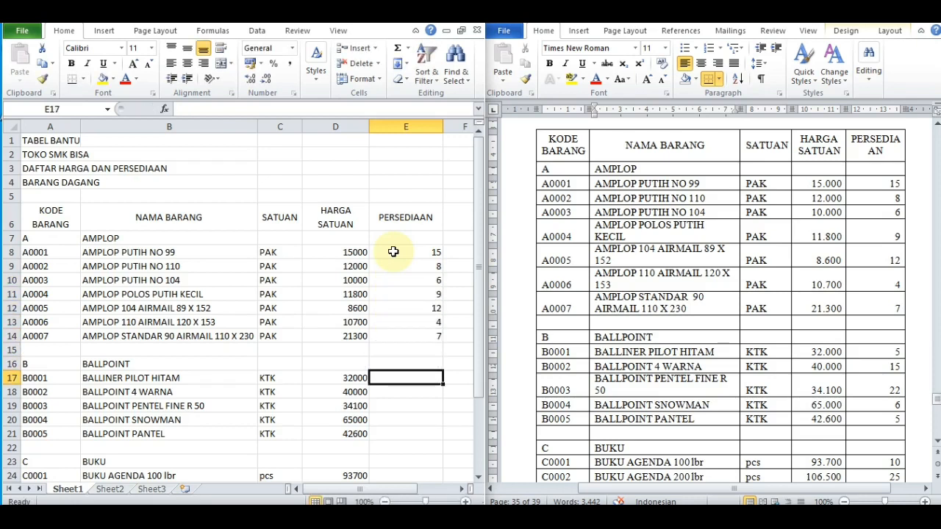
text(5)
key(Return)
text(15)
key(Return)
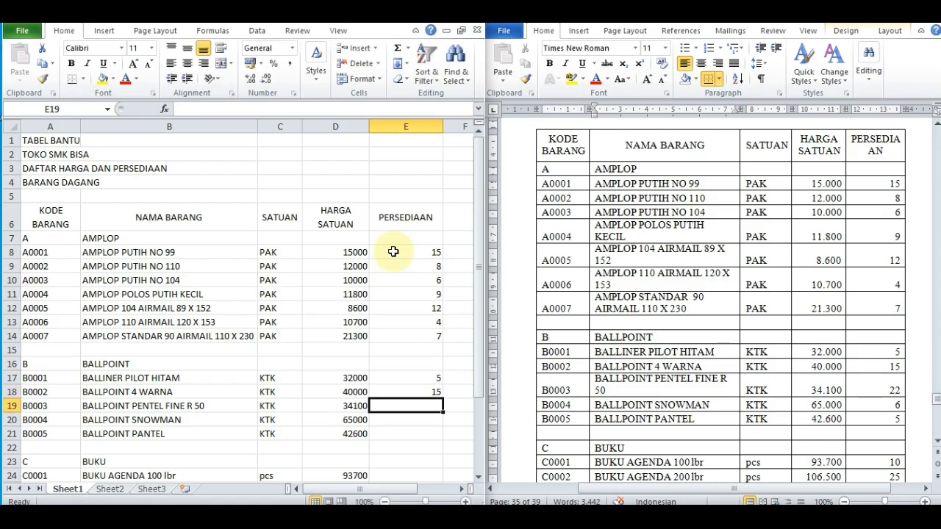
text(22)
key(Return)
text(6)
key(Return)
text(5)
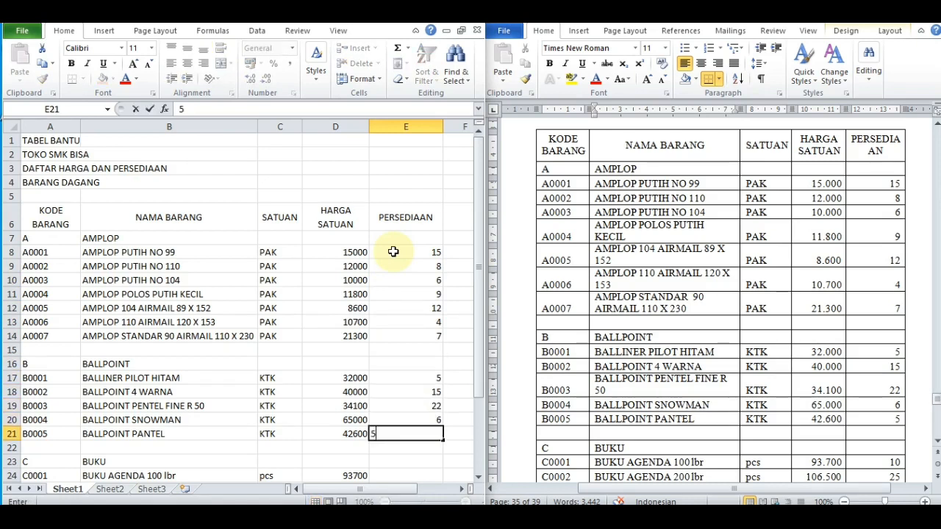
key(Return)
Step: Enter the stock quantities 10 and 25 for BUKU AGENDA 100 lbr and 200 lbr in E24:E25
key(Return)
key(Return)
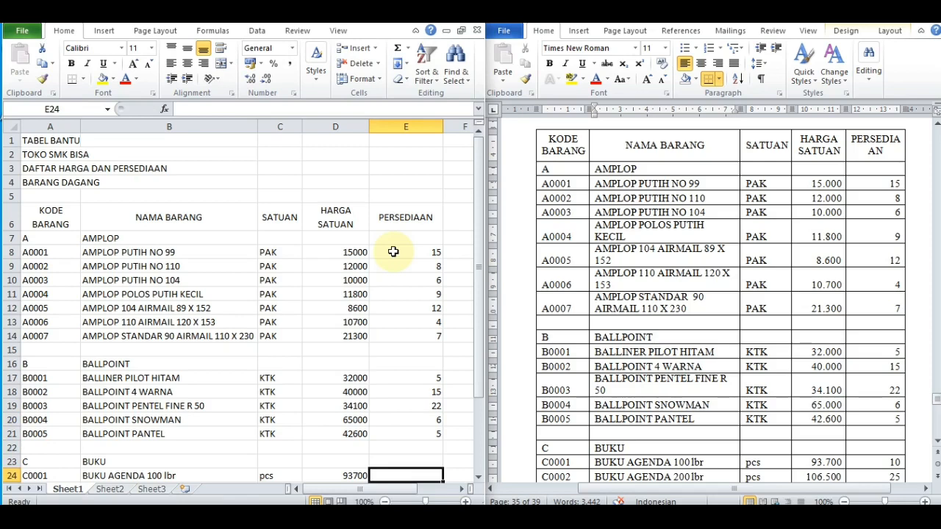
text(10)
key(Return)
text(25)
key(Return)
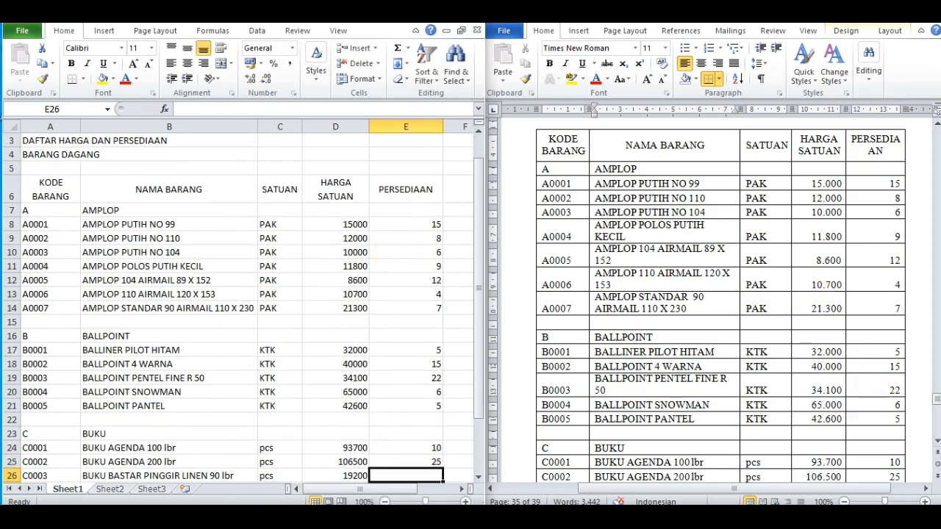
Step: Consult the remaining BUKU rows in the Word table and enter the stock 41, 27, 15 and 10 in E26:E29 of the Excel sheet
click(937, 442)
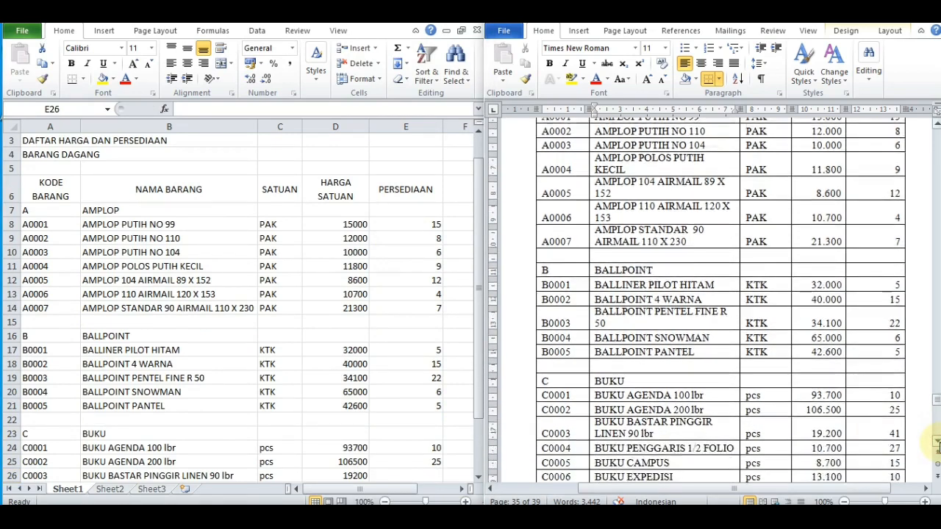
click(434, 474)
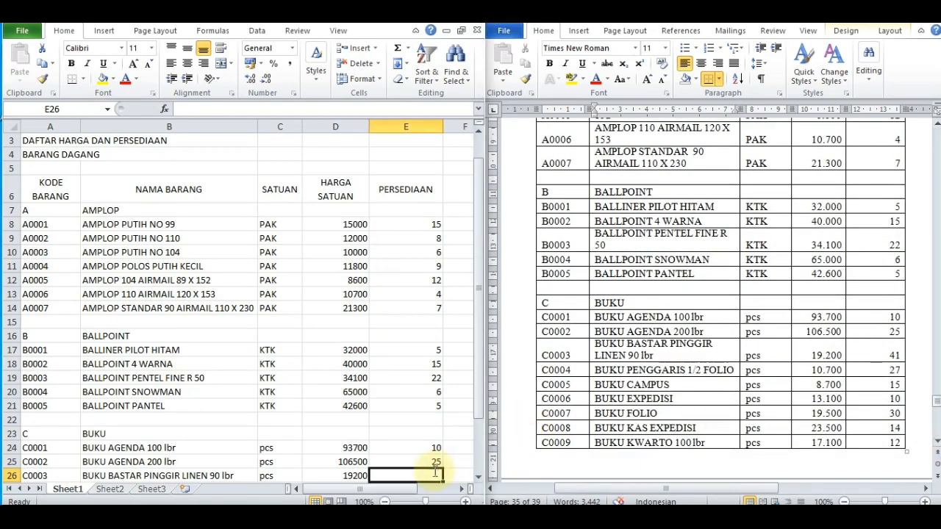
text(41)
key(Return)
text(27)
key(Return)
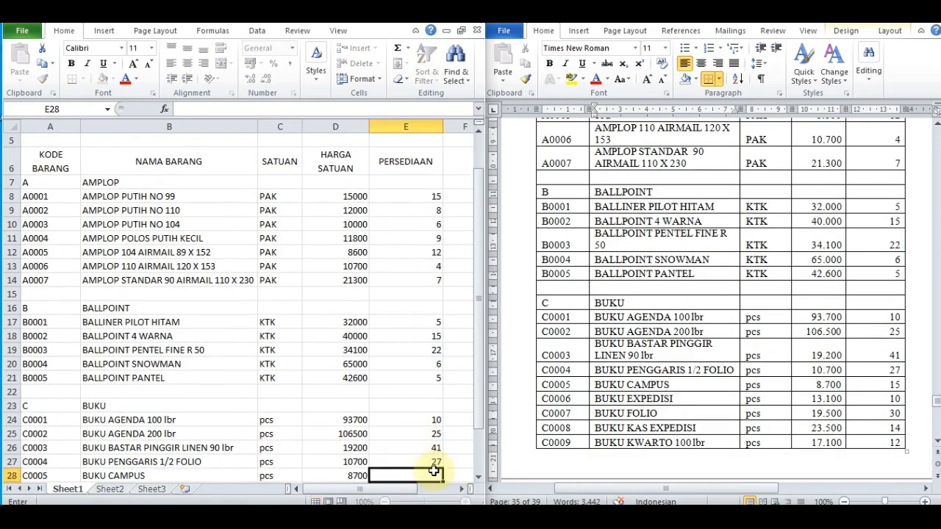
text(15)
key(Return)
text(10)
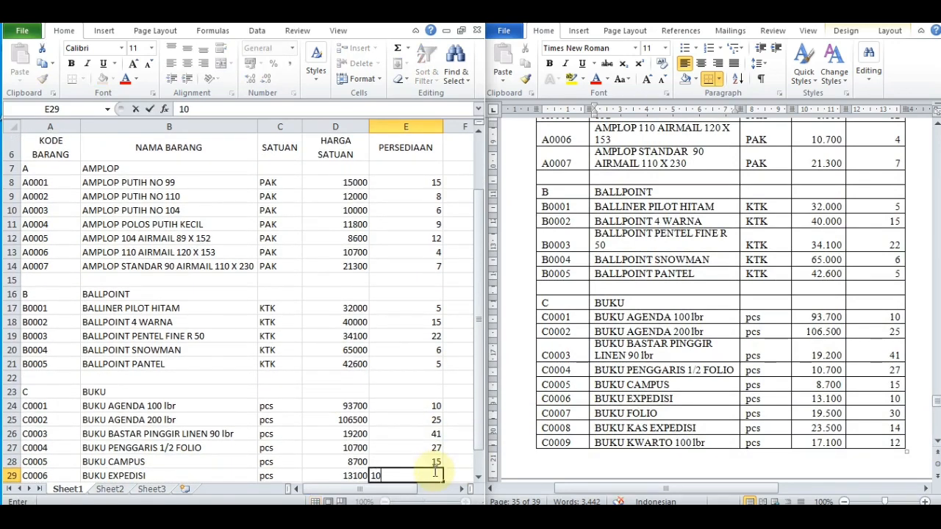
key(Return)
Step: Enter the stock quantities 30, 14 and 12 for BUKU items C0007 to C0009 in E30:E32
text(30)
key(Return)
text(14)
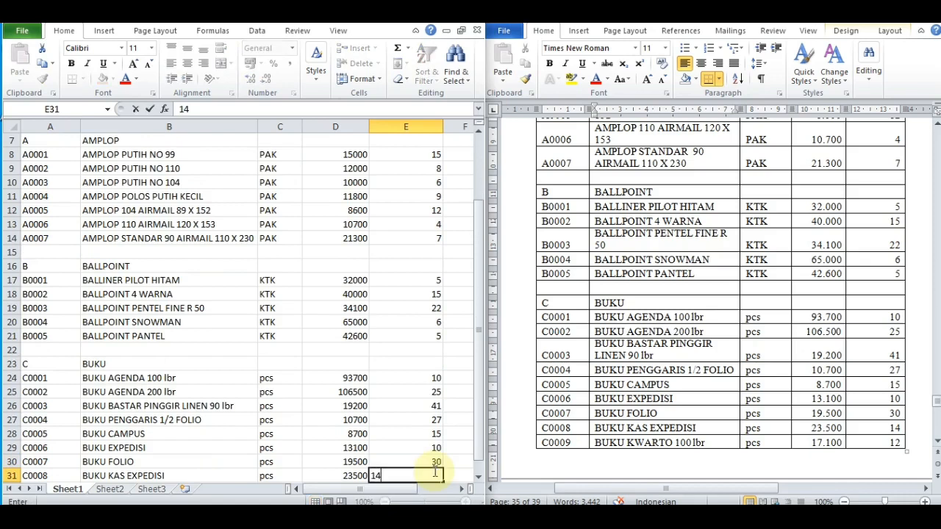
key(Return)
text(12)
key(Return)
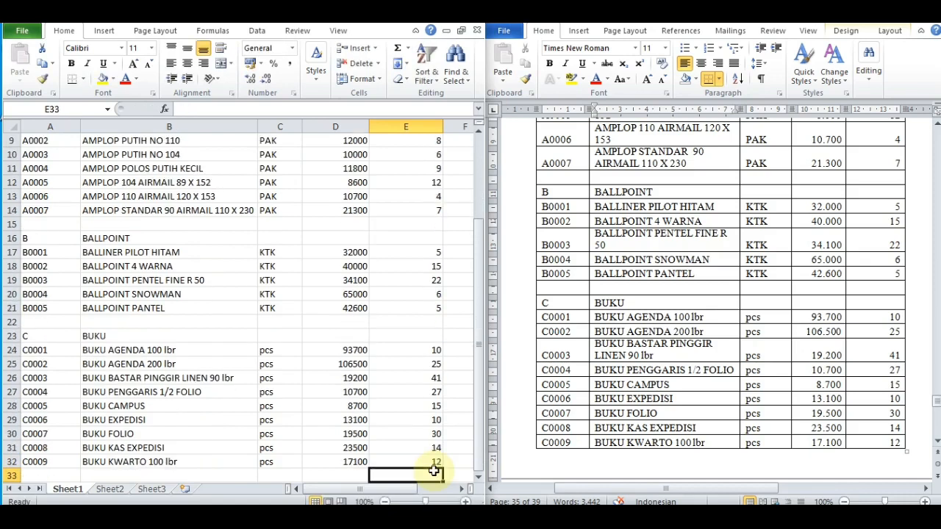
Step: Format all HARGA SATUAN prices from D8 down to the last item with the comma style, showing thousands separators and no decimals
key(Up)
key(Left)
key(Up)
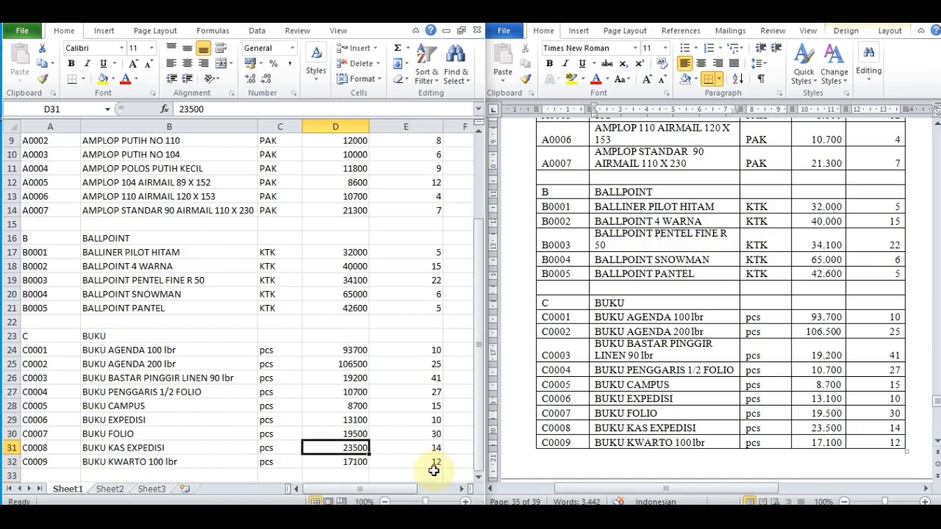
key(Up)
key(Up)
key(Up)
key(Up)
key(Up)
key(Up)
key(Up)
key(Up)
key(Up)
key(Up)
key(Up)
key(Up)
key(Up)
key(Up)
key(Up)
key(Up)
key(Up)
key(Up)
key(Up)
key(Up)
key(Up)
key(Up)
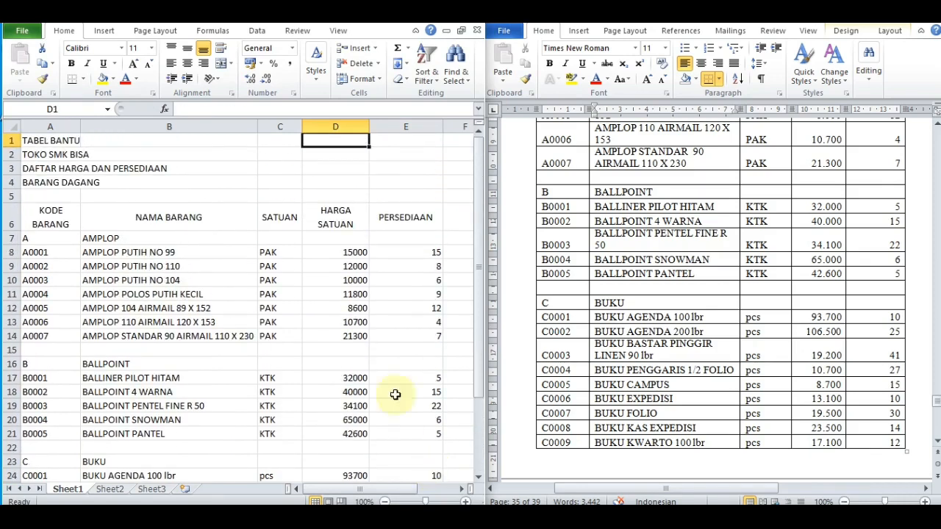
click(331, 251)
key(shift+Down)
key(shift+Down)
key(shift+Down)
key(shift+Down)
key(shift+Down)
key(shift+Down)
key(shift+Down)
key(shift+Down)
key(shift+Down)
key(shift+Down)
key(shift+Down)
key(shift+Down)
key(shift+Down)
key(shift+Down)
key(shift+Down)
key(shift+Down)
key(shift+Down)
key(shift+Down)
key(shift+Down)
key(shift+Down)
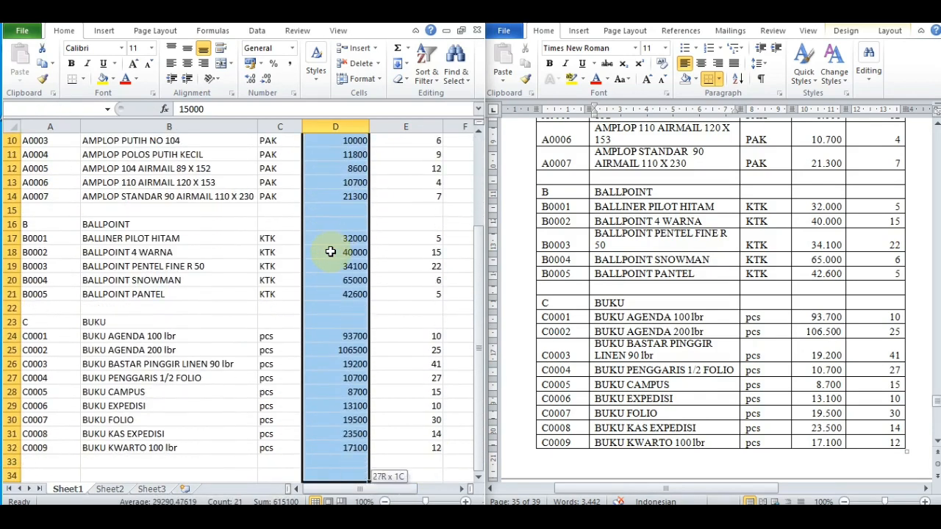
click(291, 63)
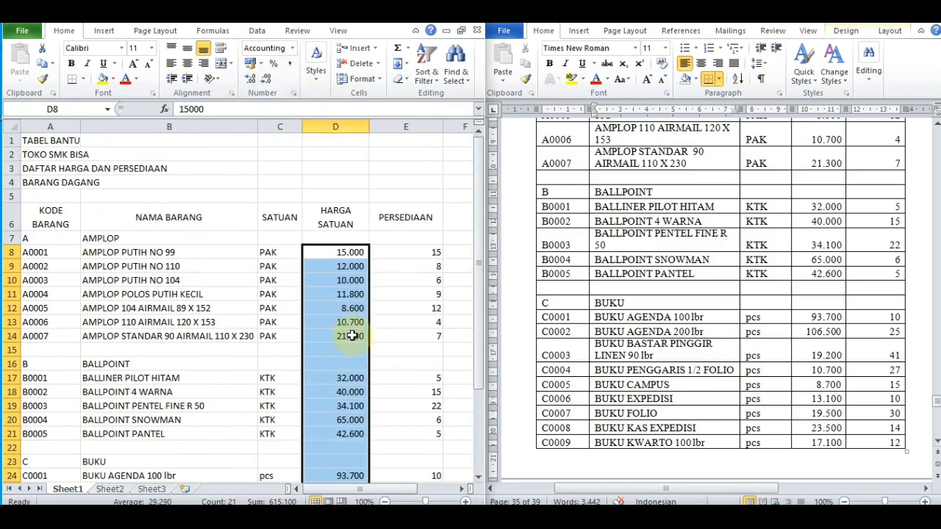
Step: Make the column headers in A6:E6 bold and give them a yellow fill
click(142, 266)
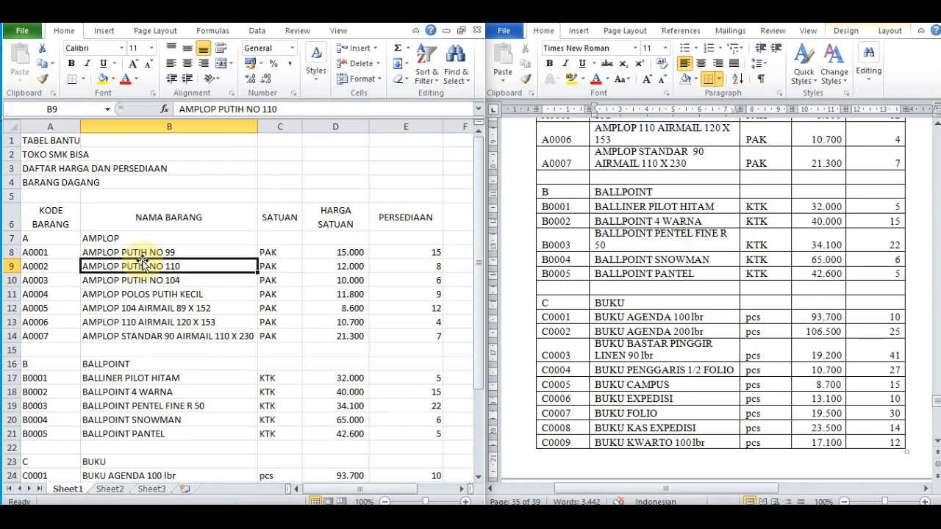
key(Up)
key(Up)
key(Up)
key(Up)
key(Up)
key(Up)
key(Up)
key(Up)
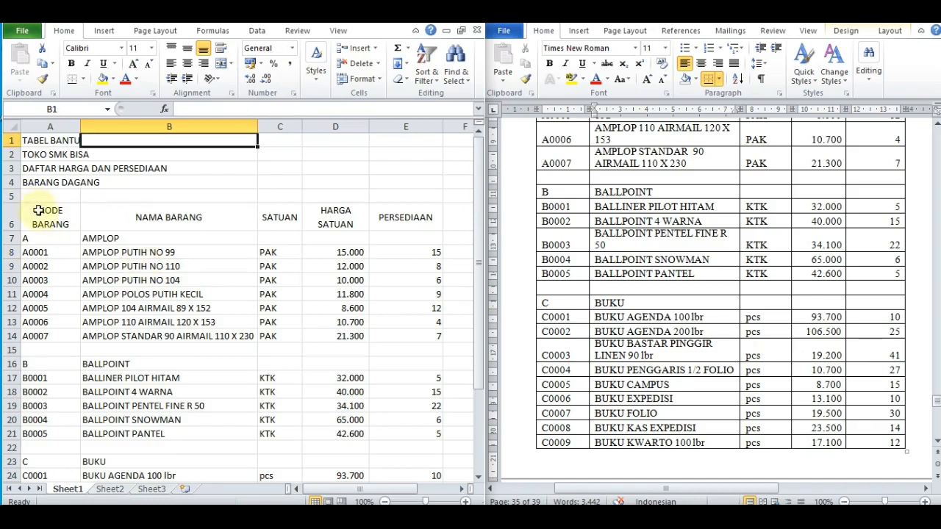
click(38, 210)
key(shift+Right)
key(shift+Right)
key(shift+Right)
key(shift+Right)
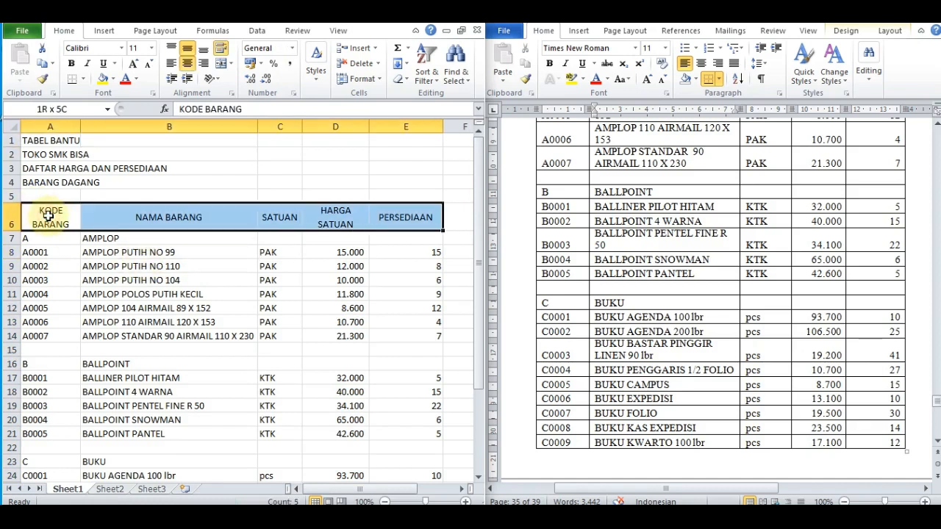
click(71, 64)
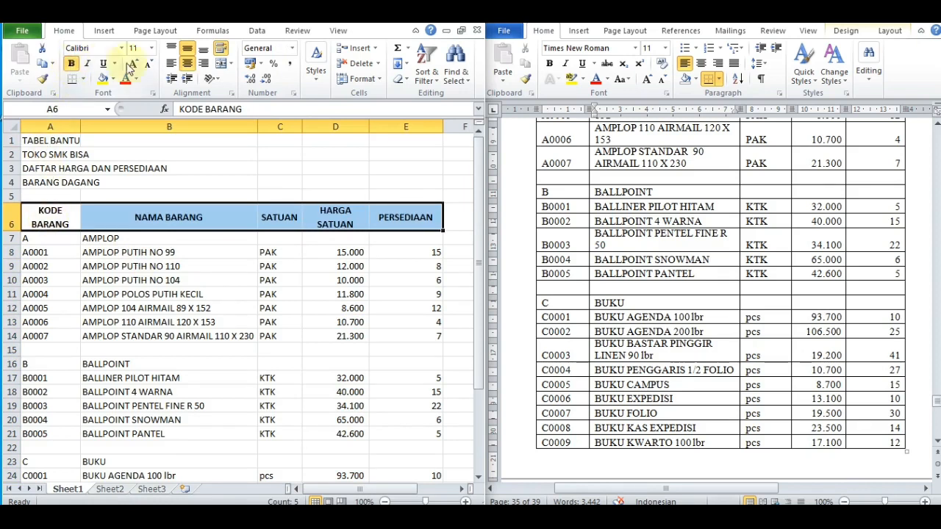
click(102, 81)
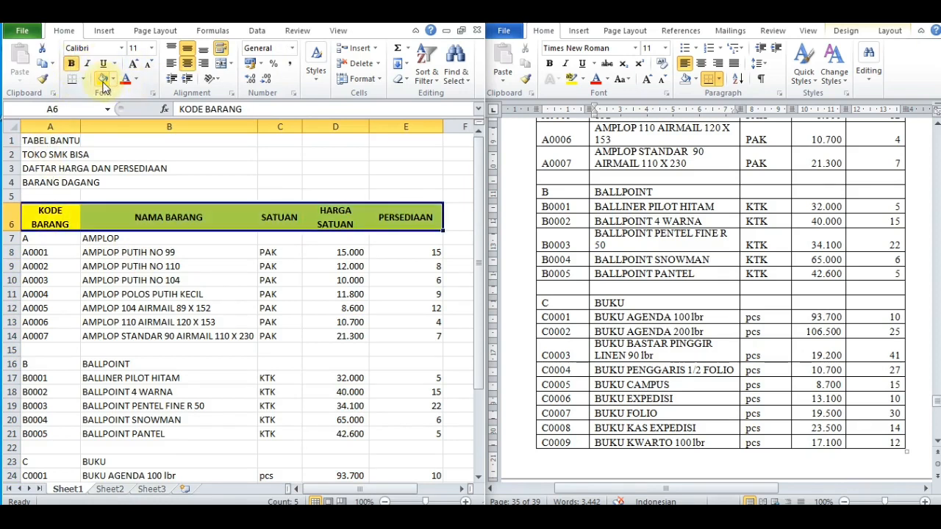
Step: Apply all borders to the whole item table, A6:E32, from the column headers down to item C0009
key(shift+Down)
key(shift+Down)
key(shift+Down)
key(shift+Down)
key(shift+Down)
key(shift+Down)
key(shift+Down)
key(shift+Down)
key(shift+Down)
key(shift+Down)
key(shift+Down)
key(shift+Down)
key(shift+Down)
key(shift+Down)
key(shift+Down)
key(shift+Down)
key(shift+Down)
key(shift+Down)
key(shift+Down)
key(shift+Down)
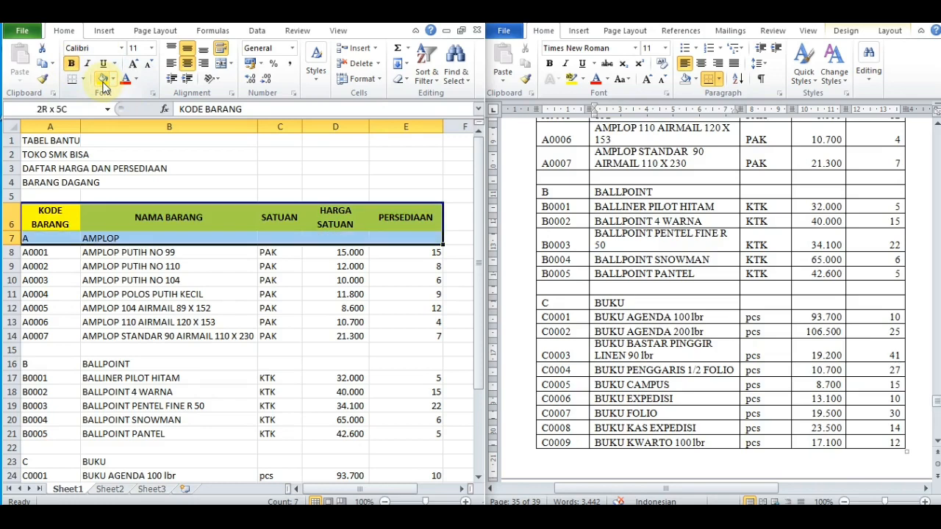
key(shift+Up)
key(shift+Up)
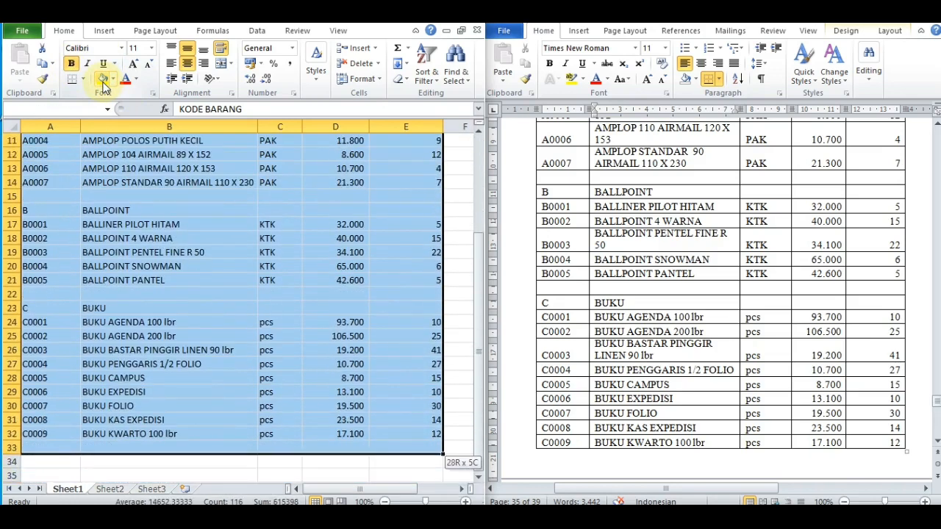
key(shift+Up)
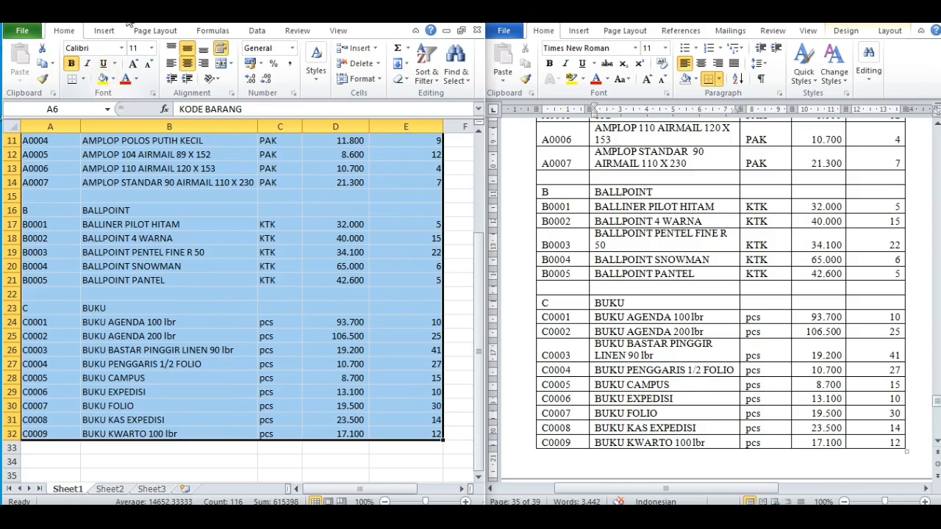
click(85, 81)
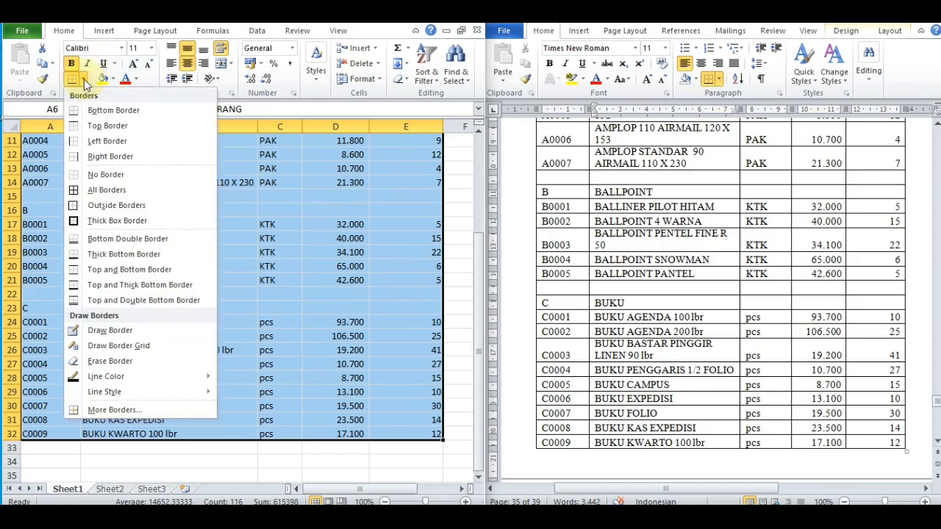
click(81, 192)
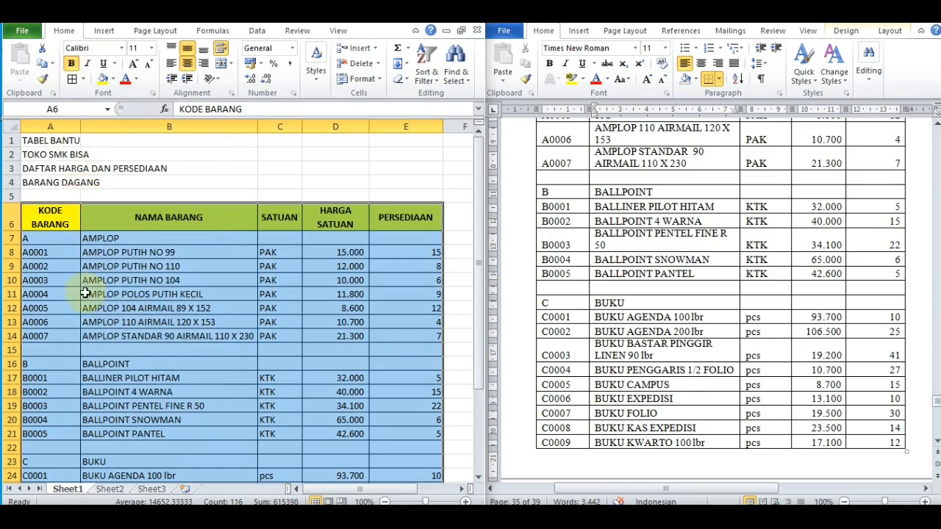
Step: Merge and center the TOKO SMK BISA title across A2:E2
click(29, 156)
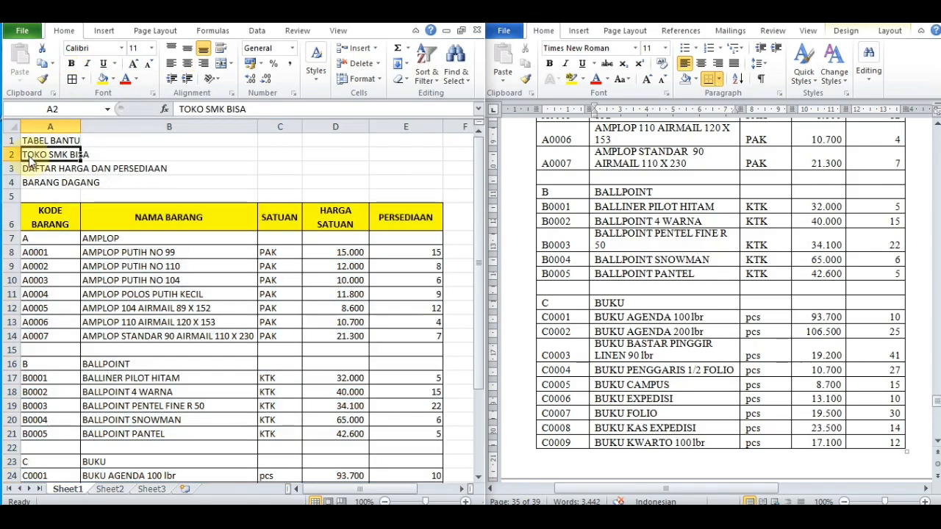
key(shift+Right)
key(shift+Right)
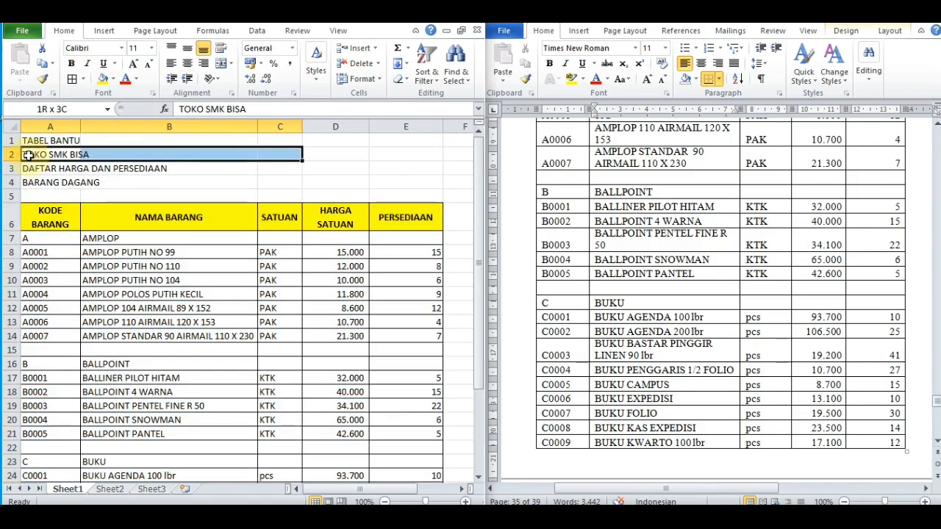
key(shift+Right)
key(shift+Right)
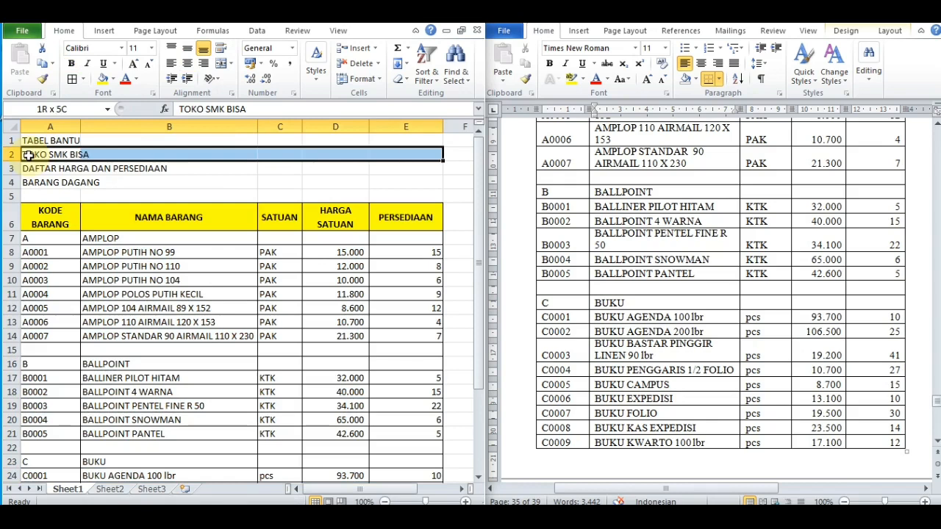
click(224, 66)
Step: Merge and center the DAFTAR HARGA DAN PERSEDIAAN title across A3:E3
key(Down)
key(shift+Right)
key(shift+Right)
key(shift+Right)
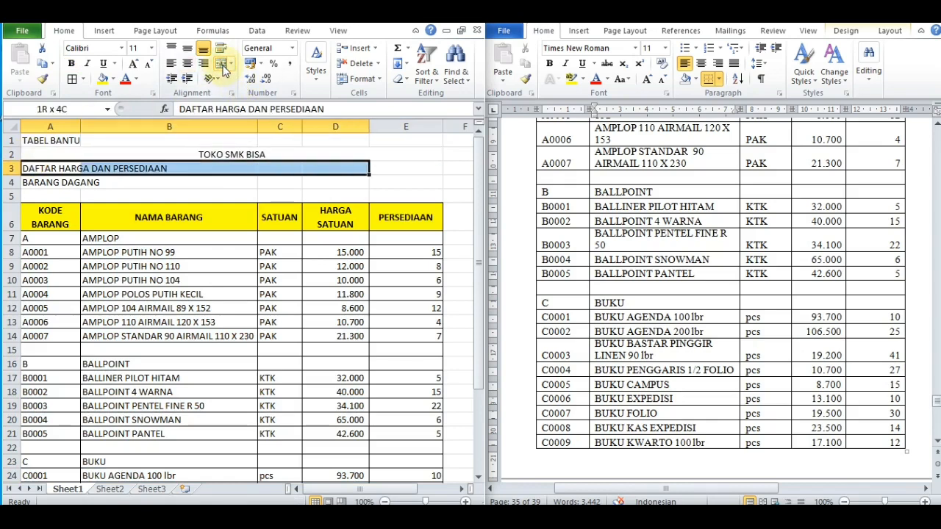
key(shift+Right)
click(225, 67)
Step: Merge and center the BARANG DAGANG title across A4:E4
key(Down)
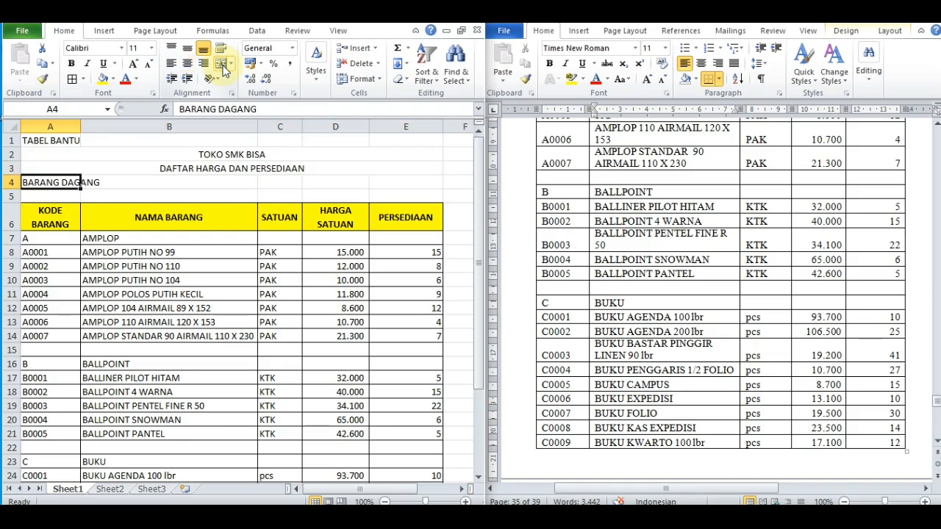
key(shift+Right)
key(shift+Right)
key(shift+Right)
key(shift+Right)
click(224, 66)
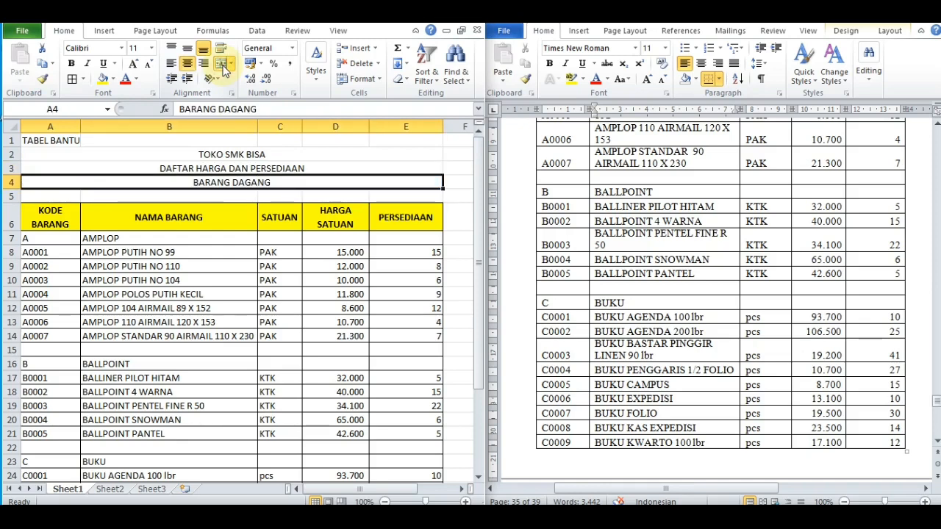
Step: Make the three merged title lines in rows 2 to 4 bold
key(shift+Up)
key(shift+Up)
key(ctrl+b)
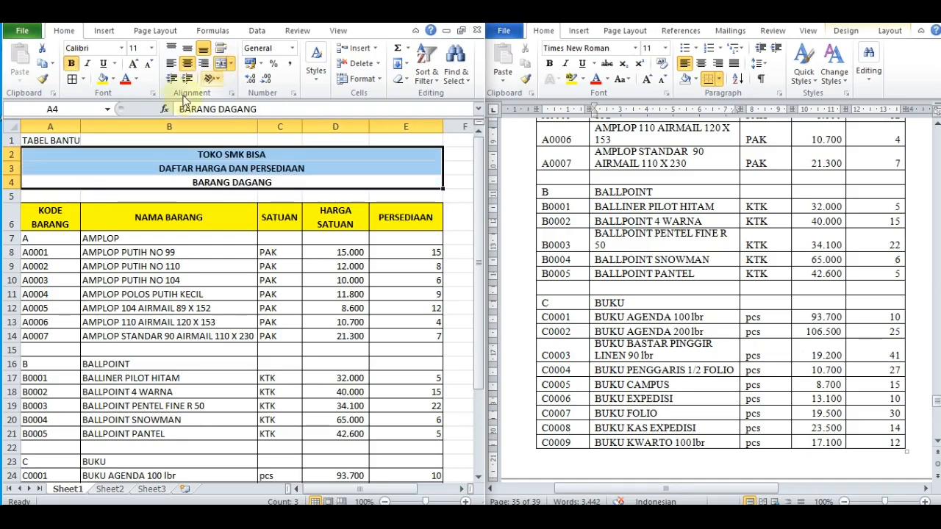
click(140, 199)
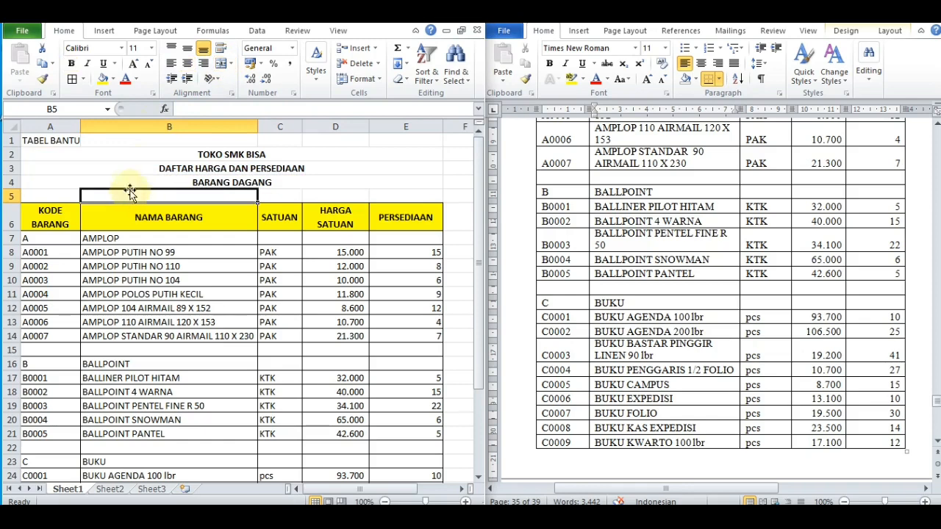
Step: Set the entire sheet's font to Times New Roman and widen column C so the SATUAN header fits on one line
click(12, 126)
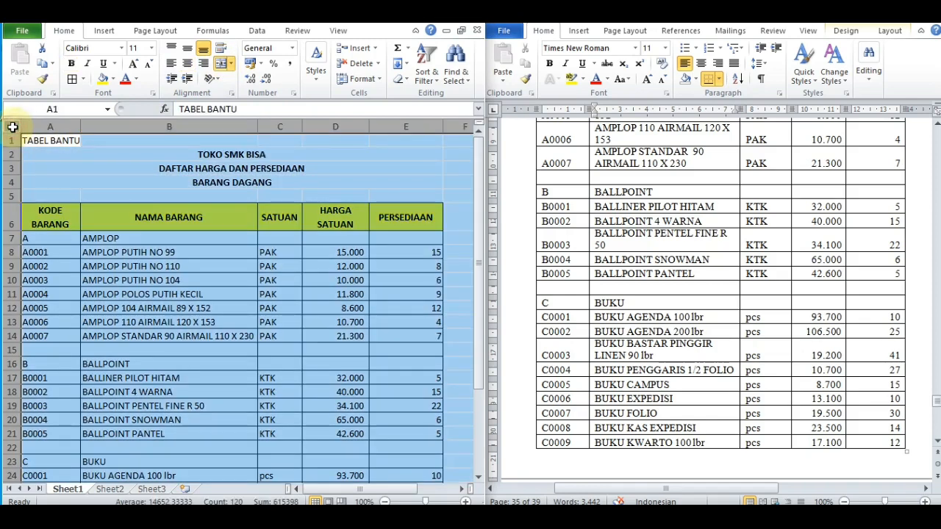
click(92, 48)
text(Times New Ro)
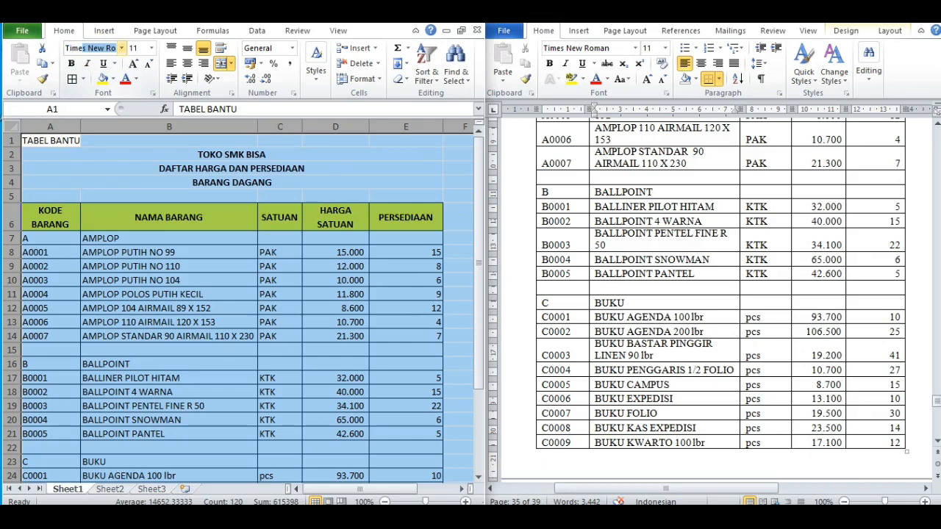
key(Return)
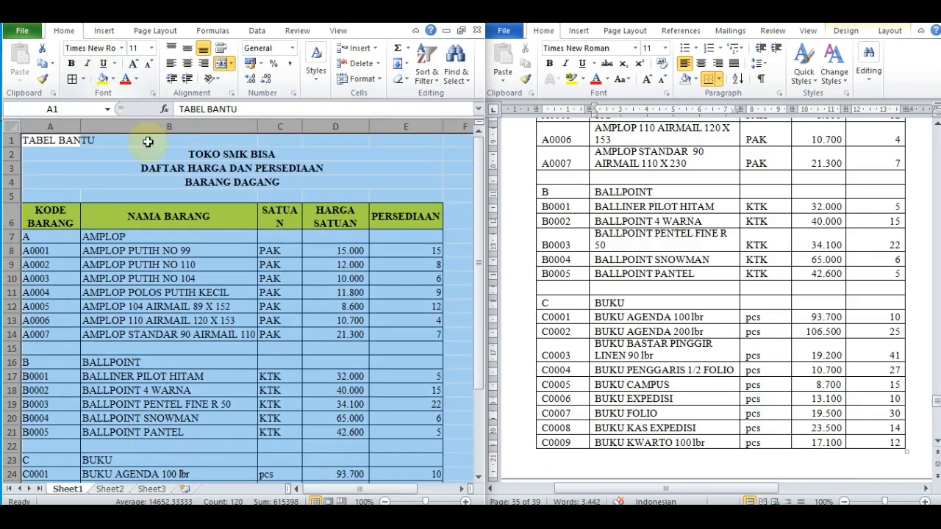
click(216, 264)
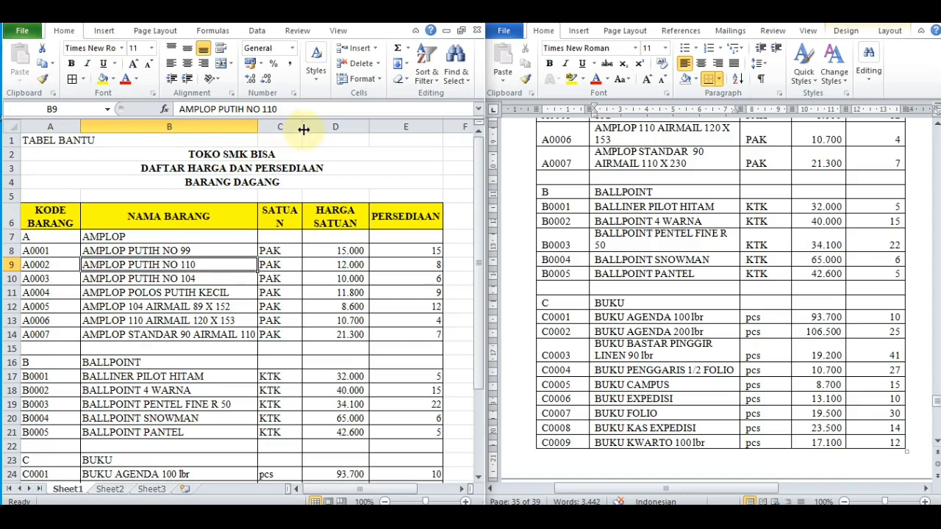
drag(301, 127, 312, 131)
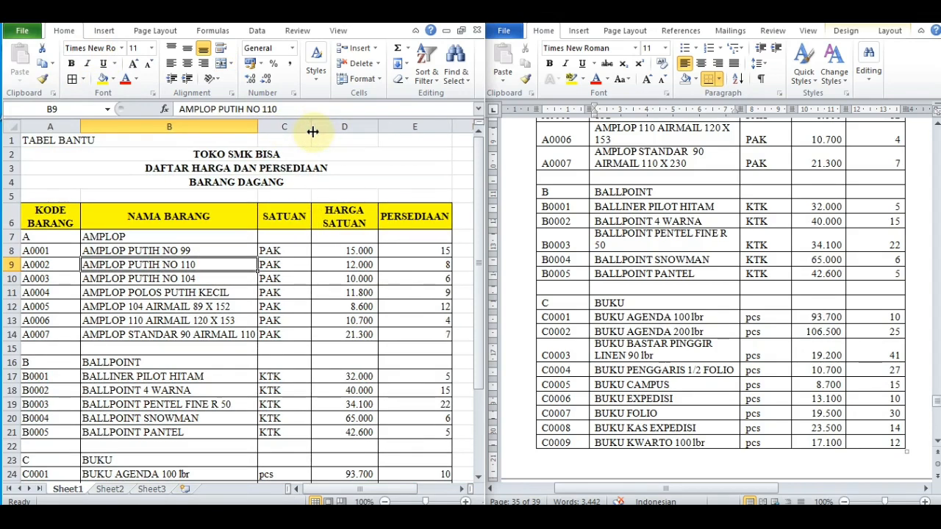
click(271, 389)
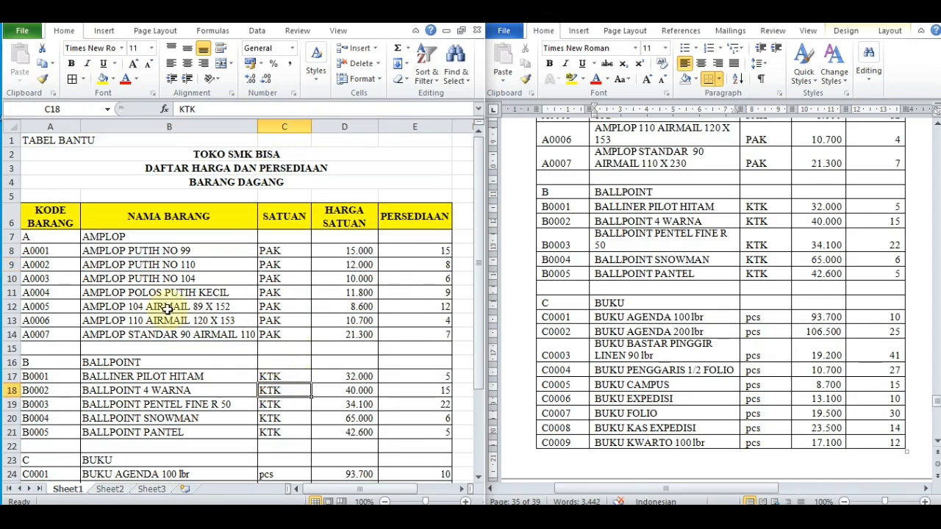
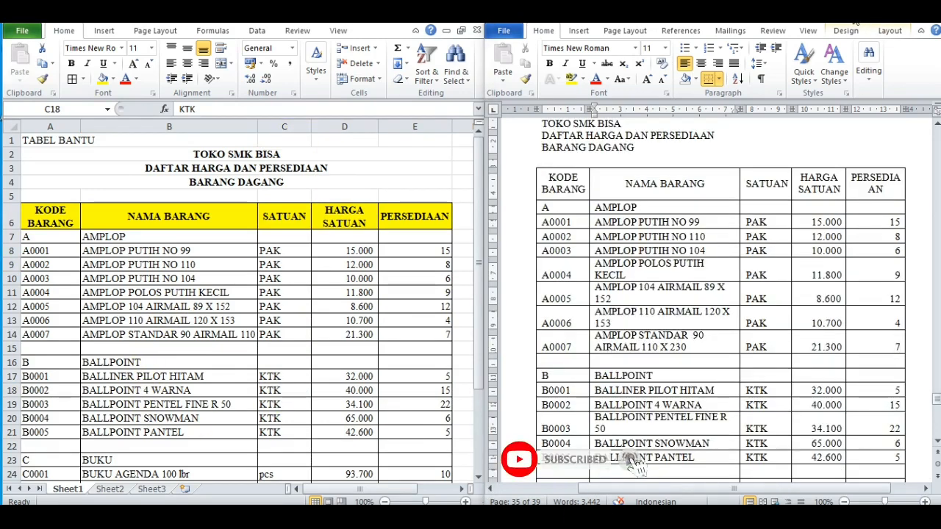
Step: Rename Sheet1 as PERSEDIAAN
double_click(66, 489)
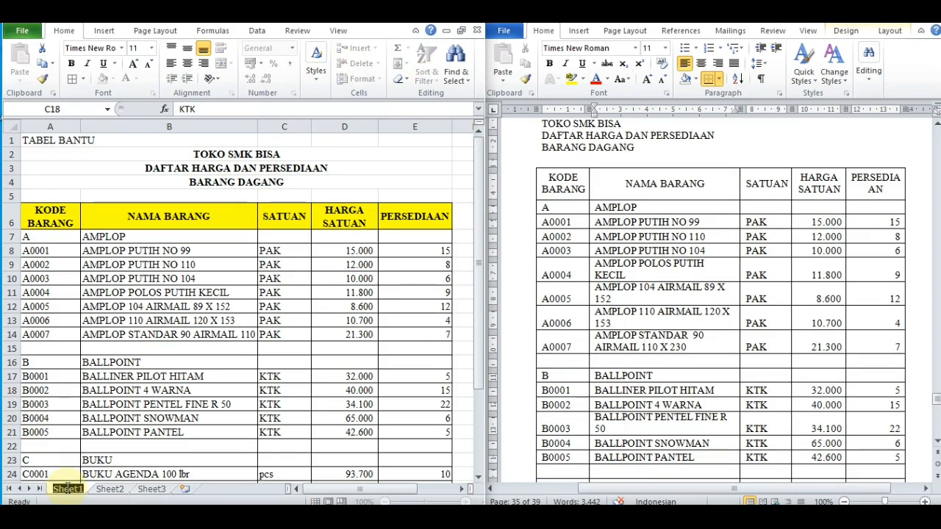
text(PERS)
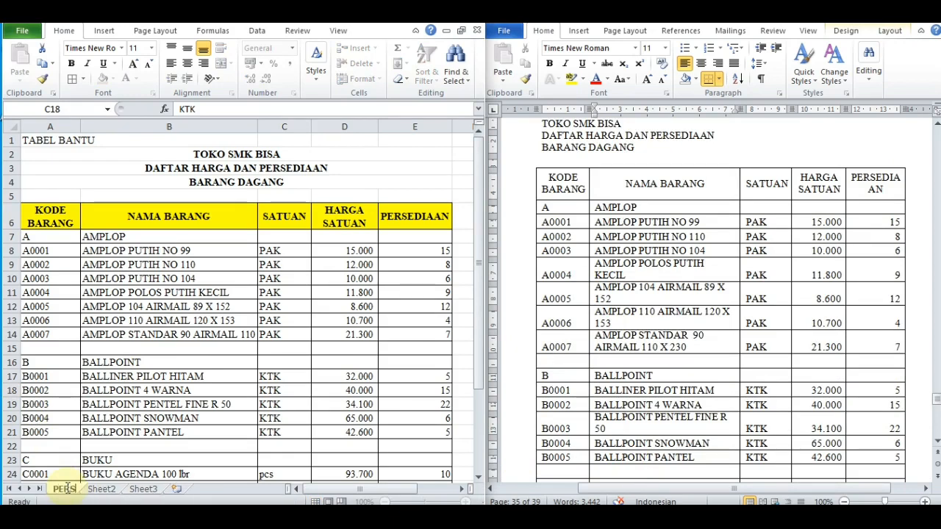
text(EDIAAN)
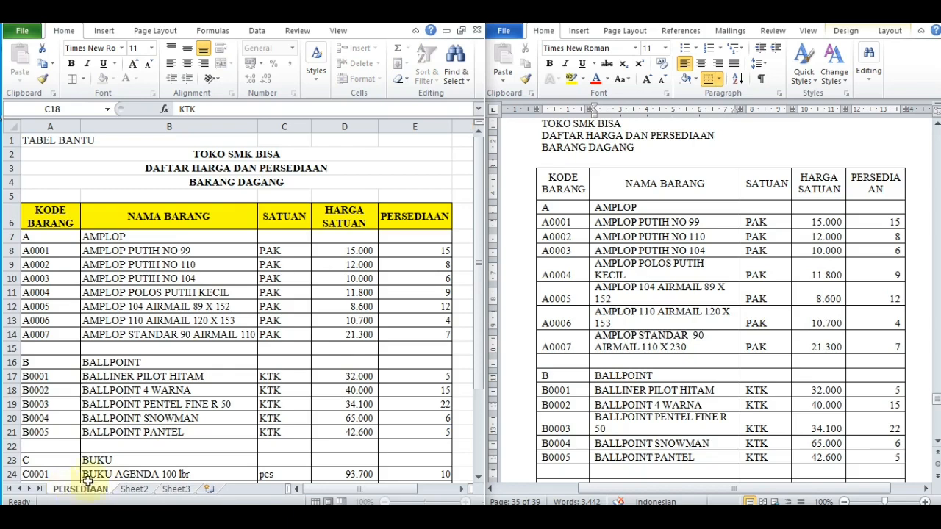
click(195, 418)
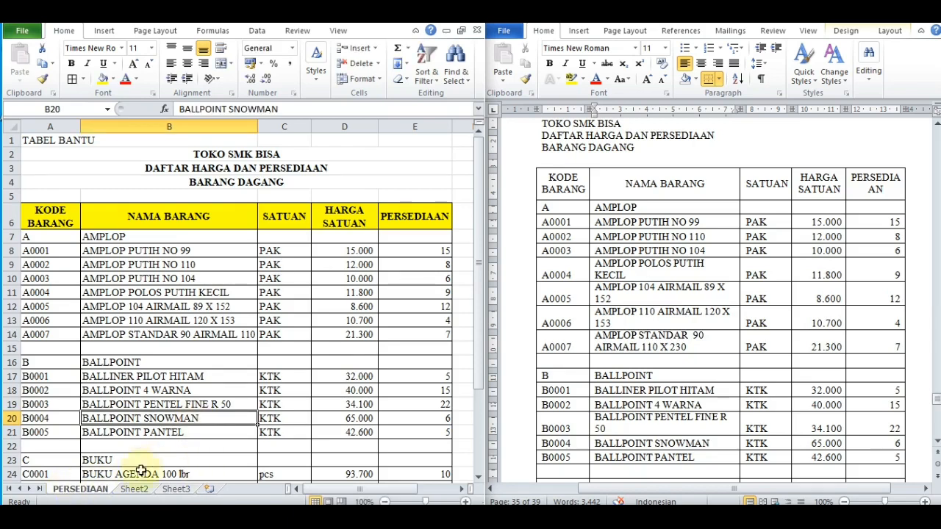
Step: Open the empty Sheet2 and find the headings and item codes of the FORMAT ISIAN Soal 1 sales table in the Word document
click(133, 491)
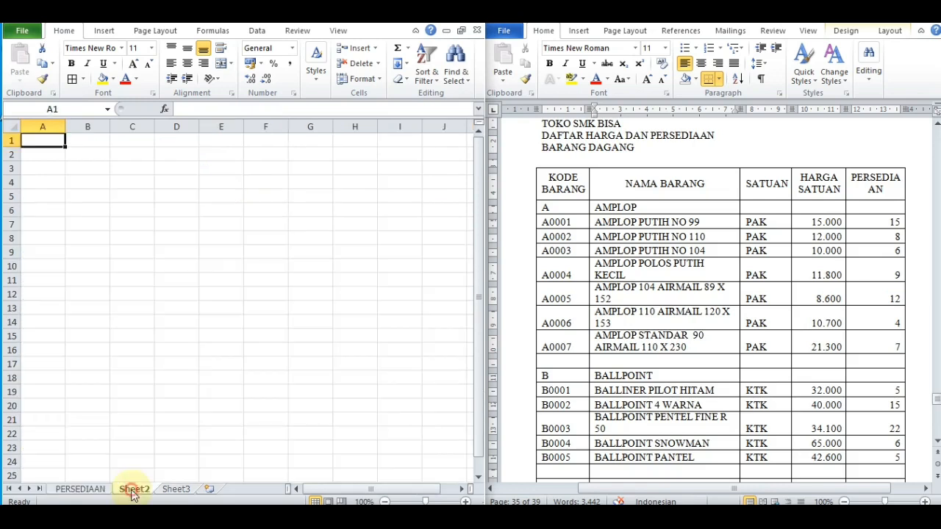
click(171, 375)
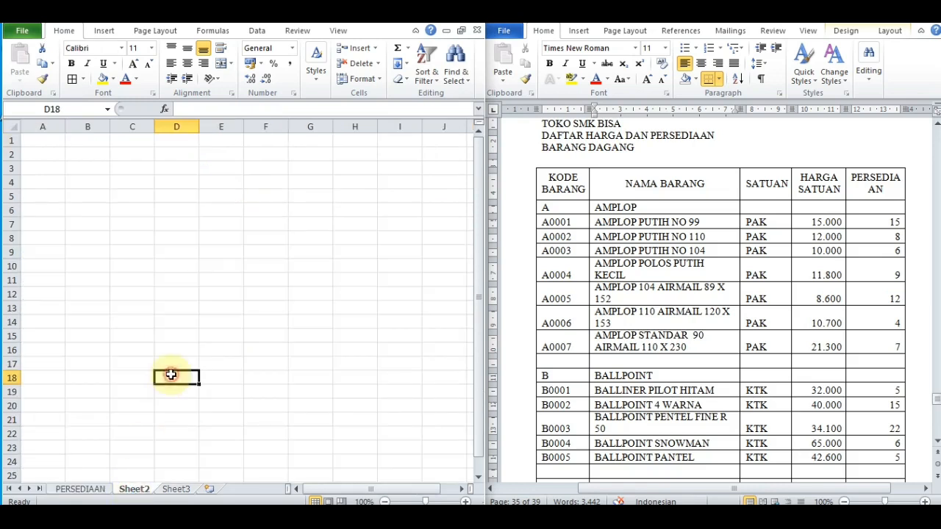
click(636, 410)
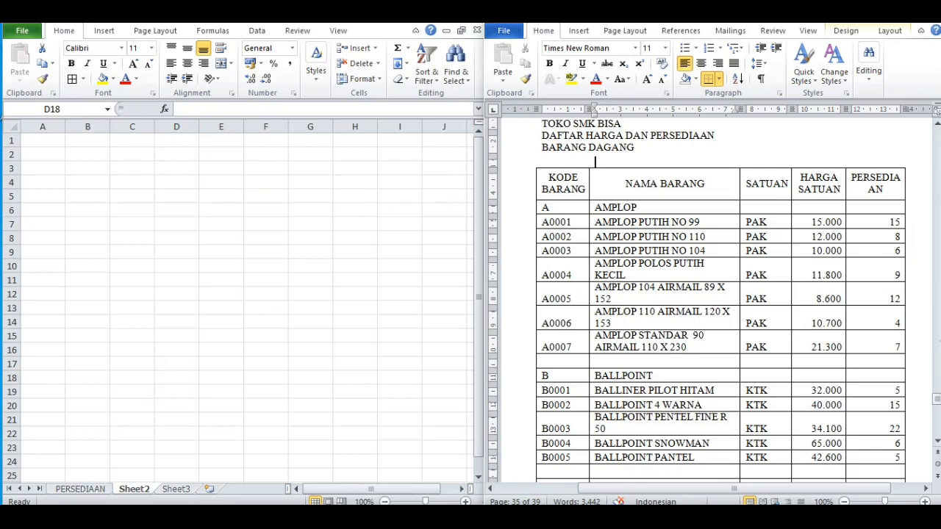
drag(937, 400, 938, 411)
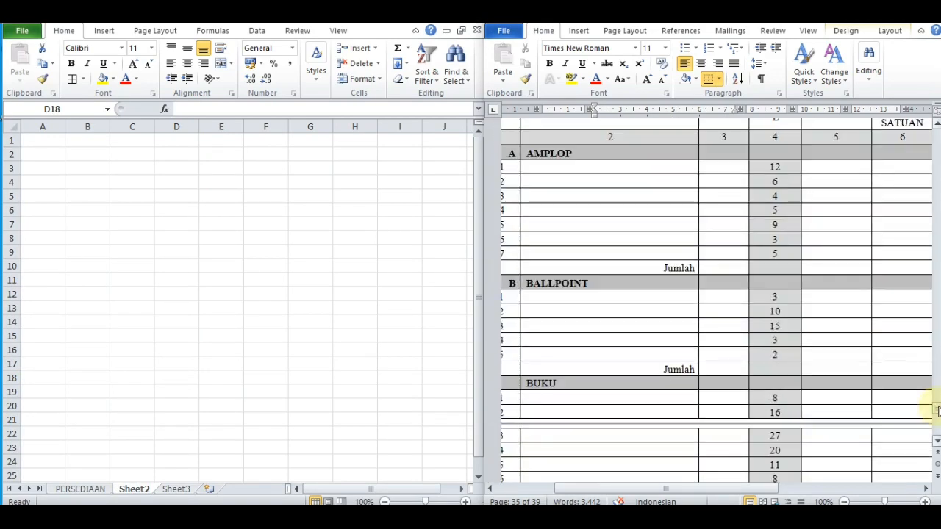
click(674, 301)
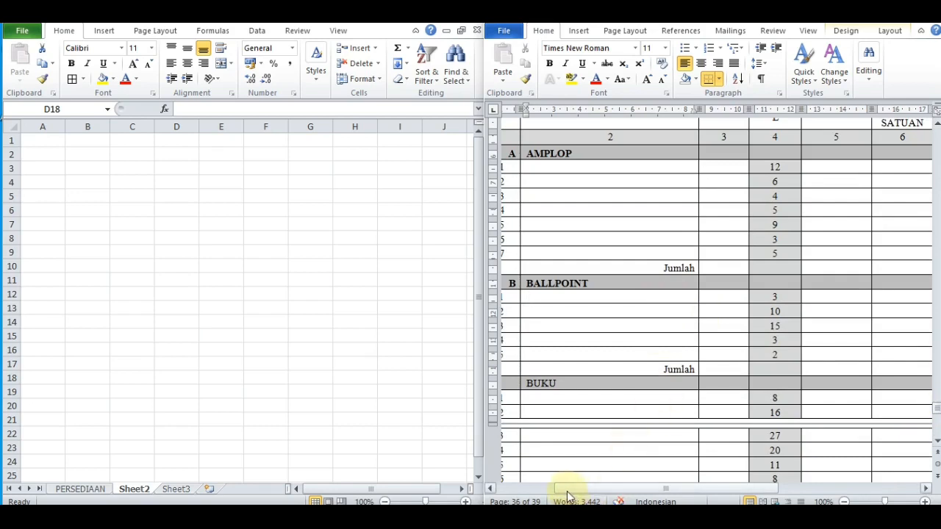
drag(567, 489, 530, 494)
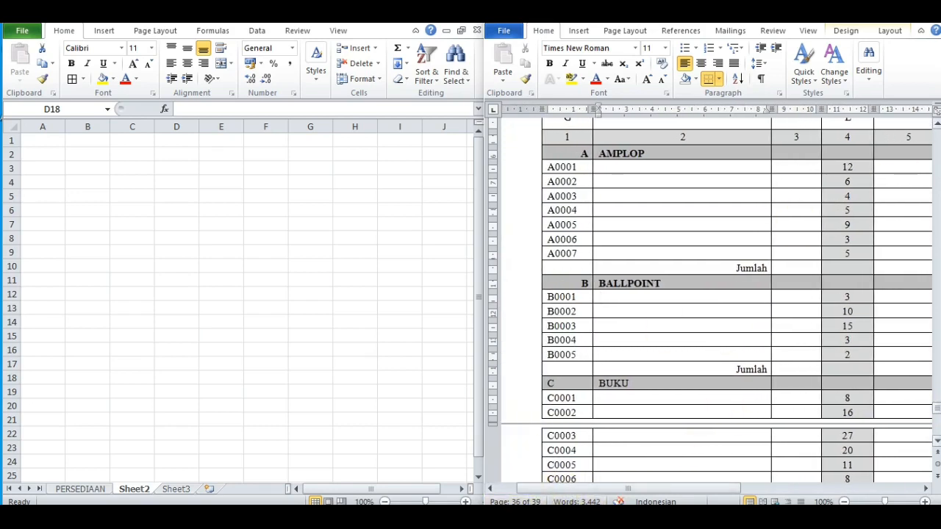
click(937, 124)
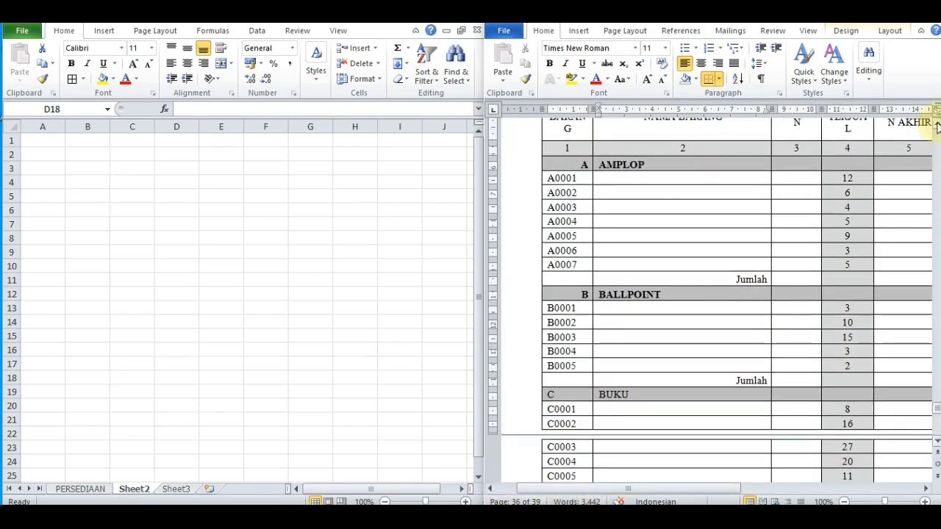
click(937, 123)
click(936, 124)
click(936, 124)
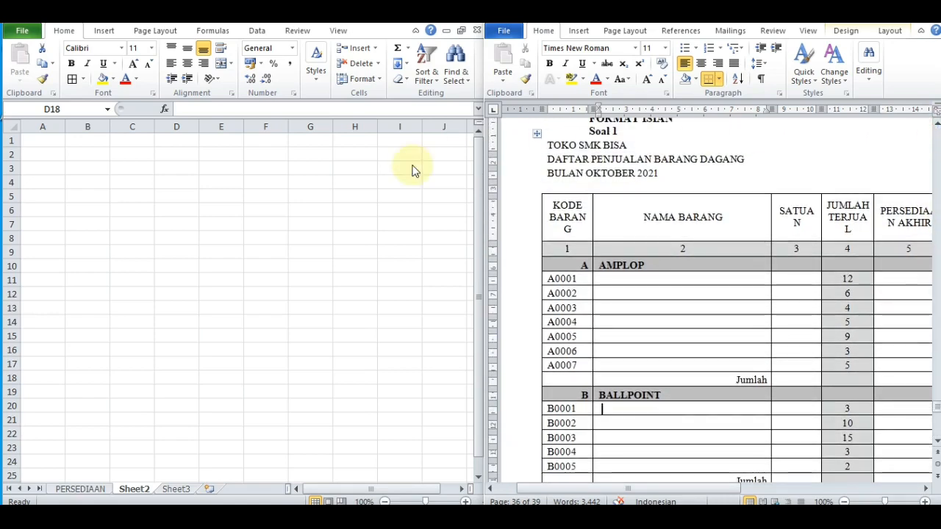
Step: Enter the title TOKO SMK BISA in cell A1 of Sheet2
click(44, 147)
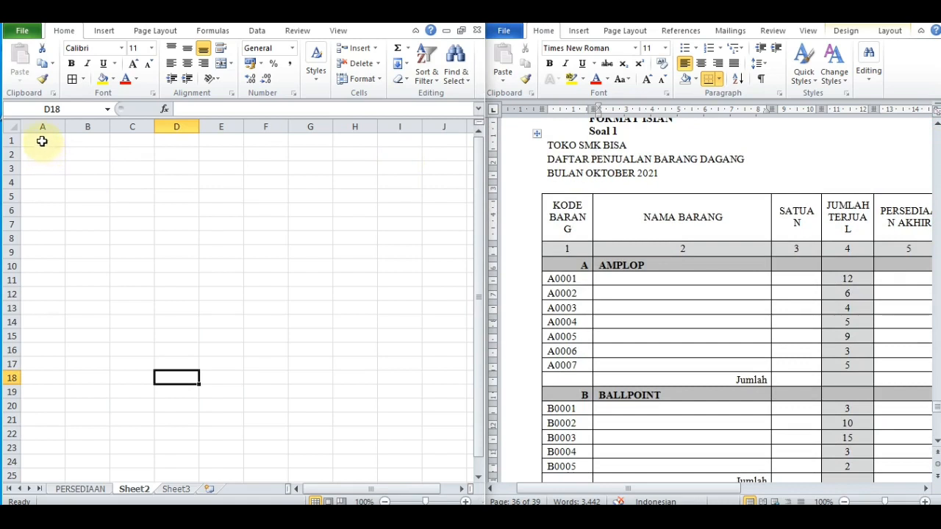
click(41, 139)
text(T)
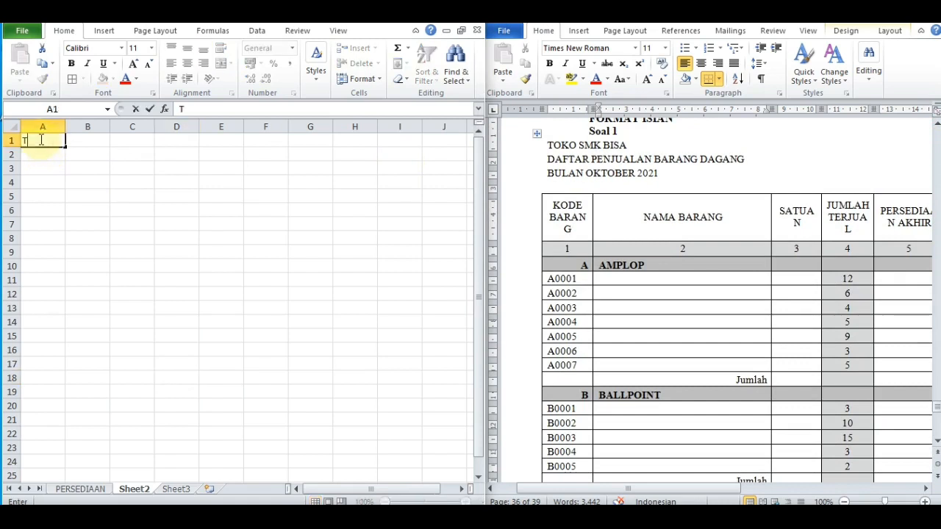
text(OKO SMK)
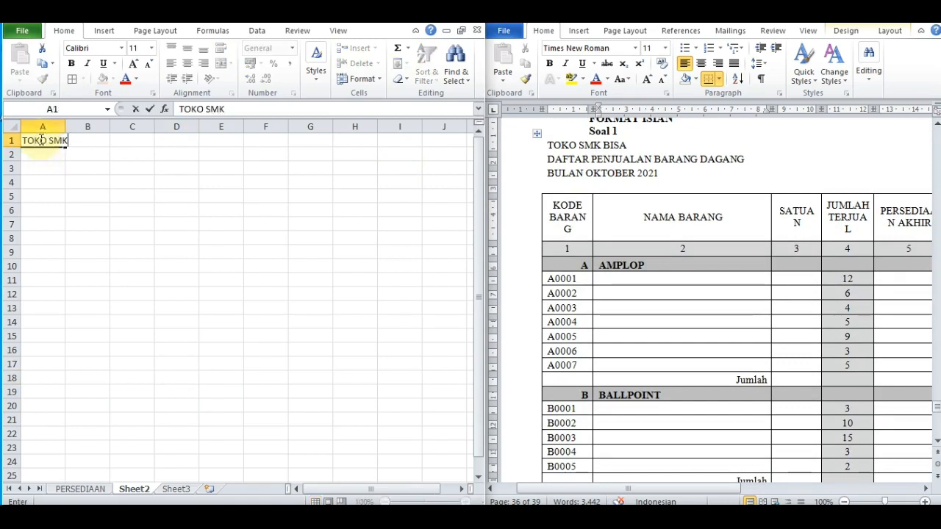
text( BISA)
key(Return)
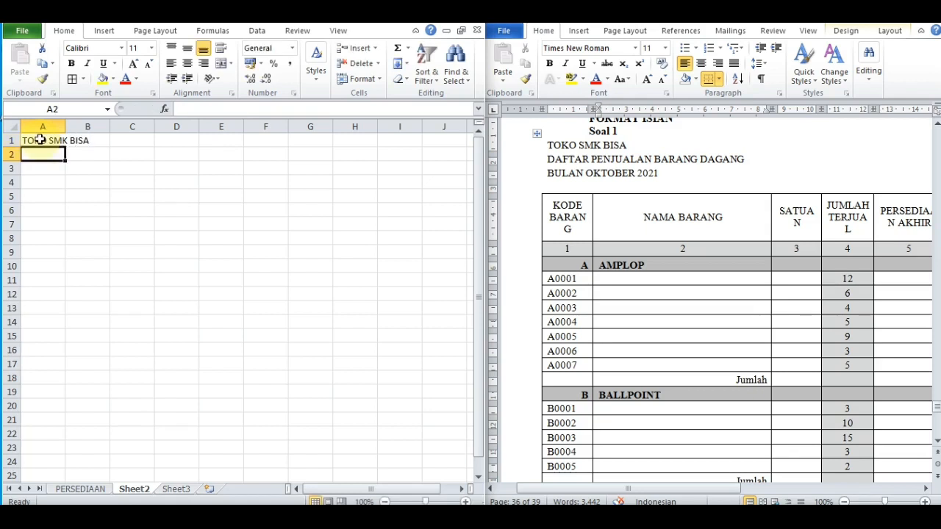
Step: Enter the title lines DAFTAR PENJUALAN BARANG DAGANG in A2 and BULAN OKTOBER 2021 in A3
text(DAFTR)
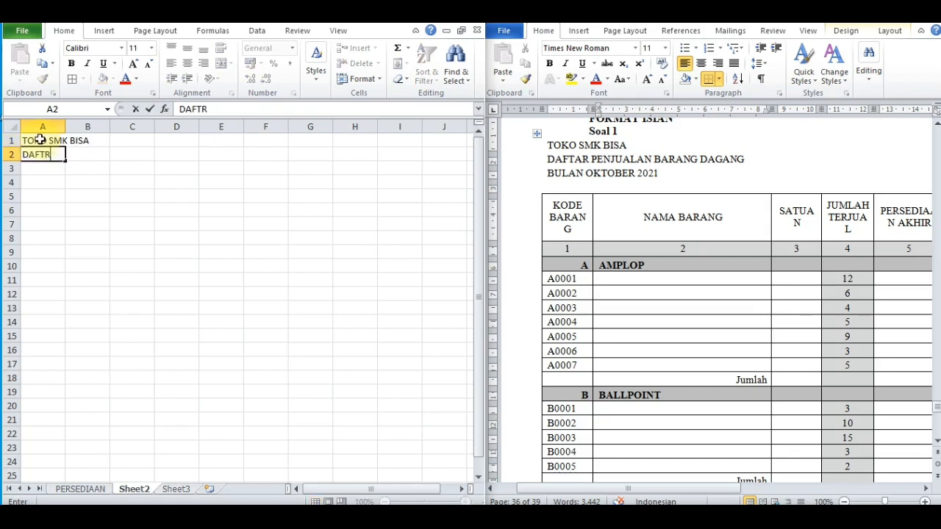
text(A PENJUALAN)
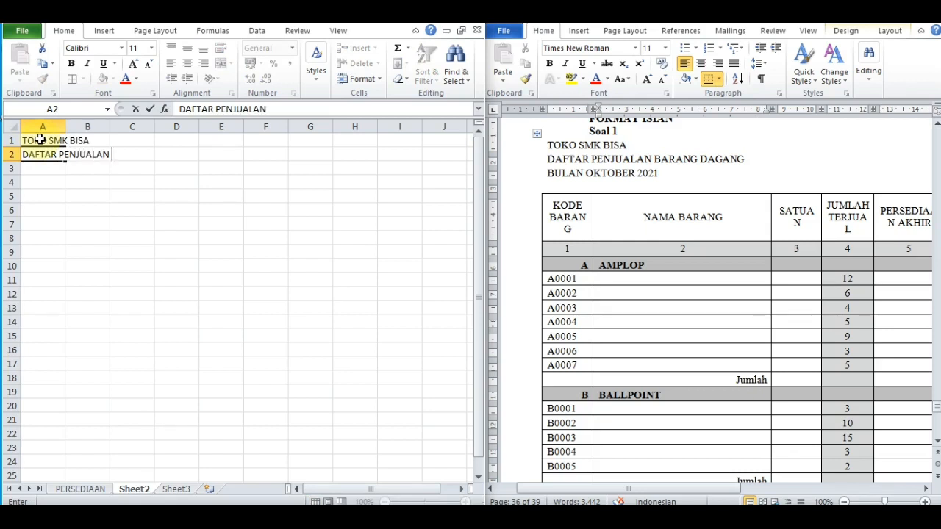
text( BARANG DAGANG)
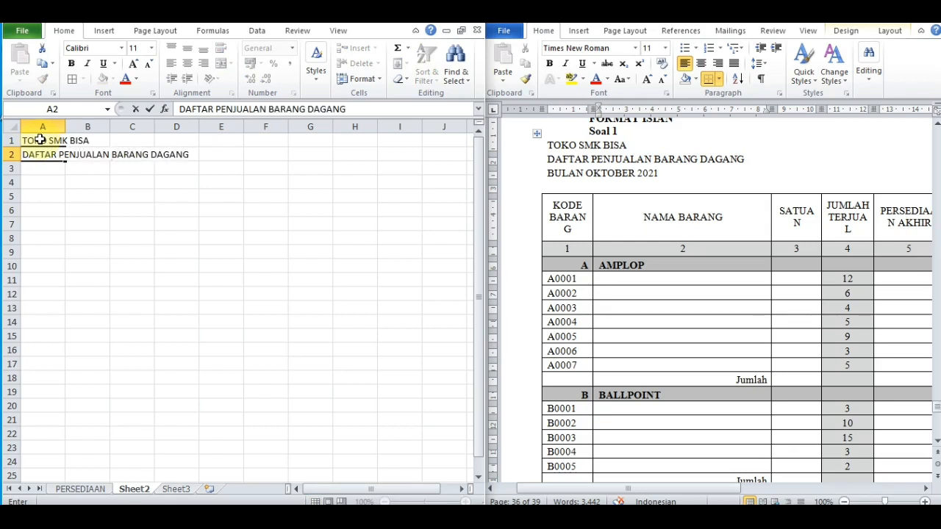
key(Return)
text(BULAN OKTO)
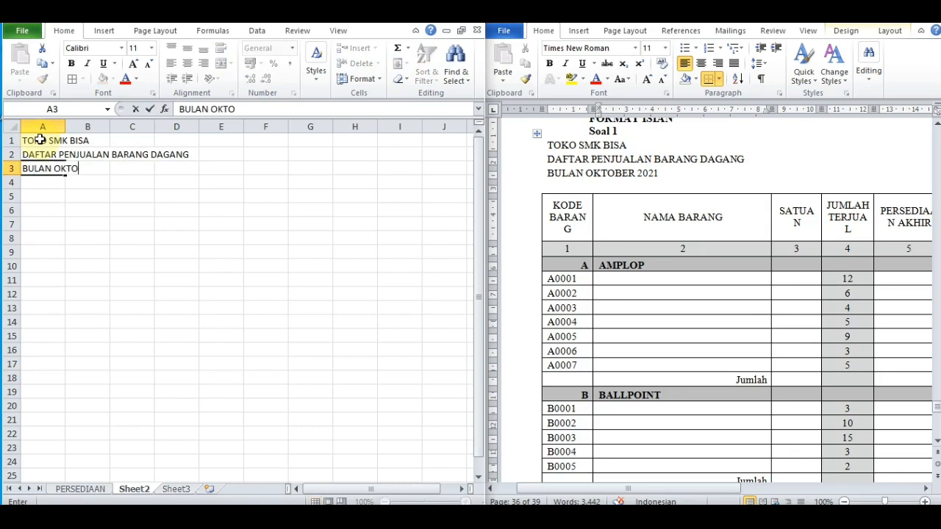
text(BER 2021)
key(Return)
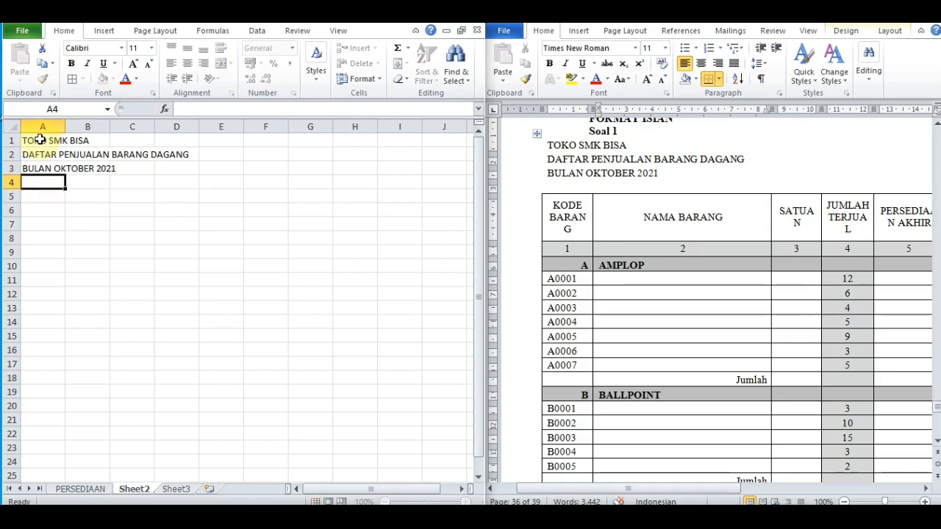
Step: Enter the column headers KODE BARANG, NAMA BARANG and SATUAN in cells A5 to C5, leaving row 4 blank
key(Return)
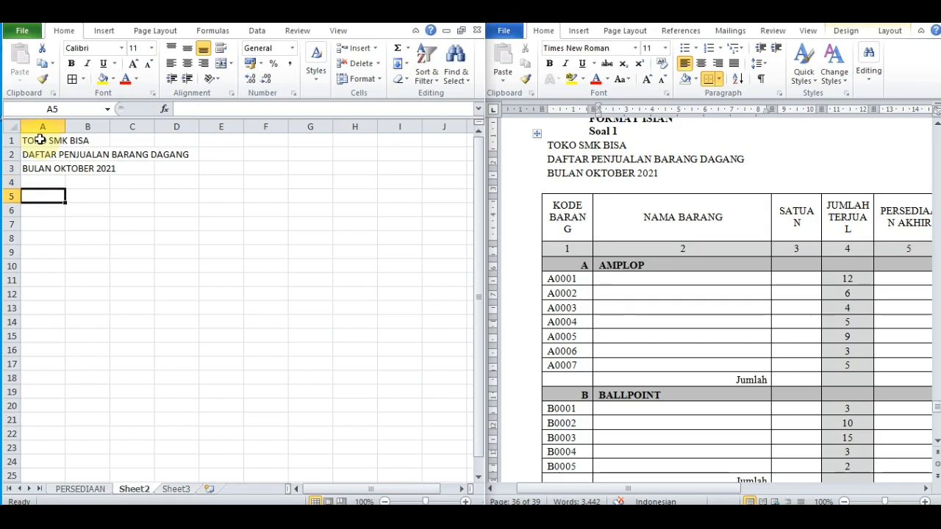
text(KODE B)
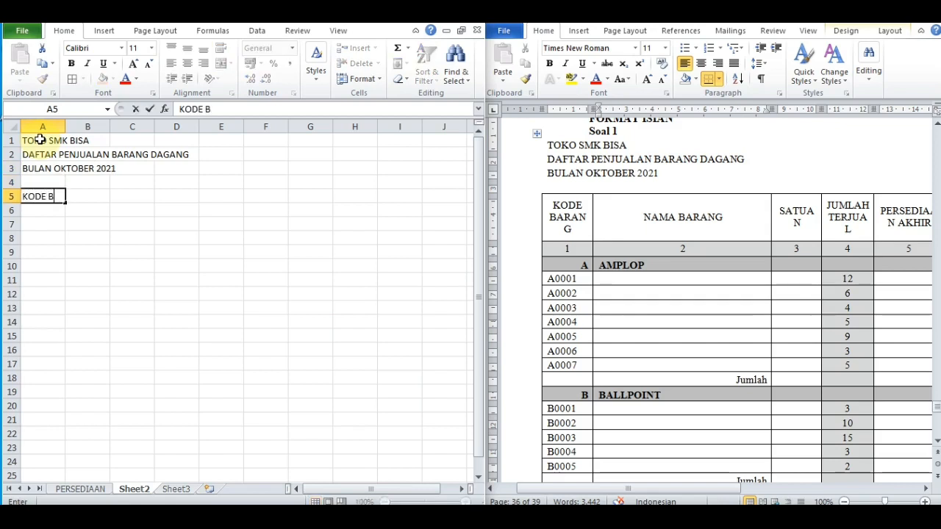
text(ARANG)
key(Tab)
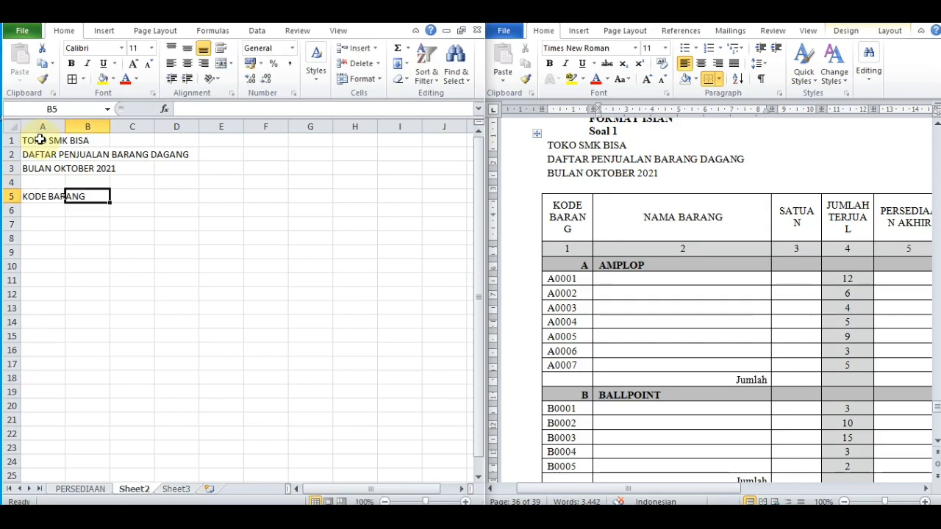
text(NAMA BARANG)
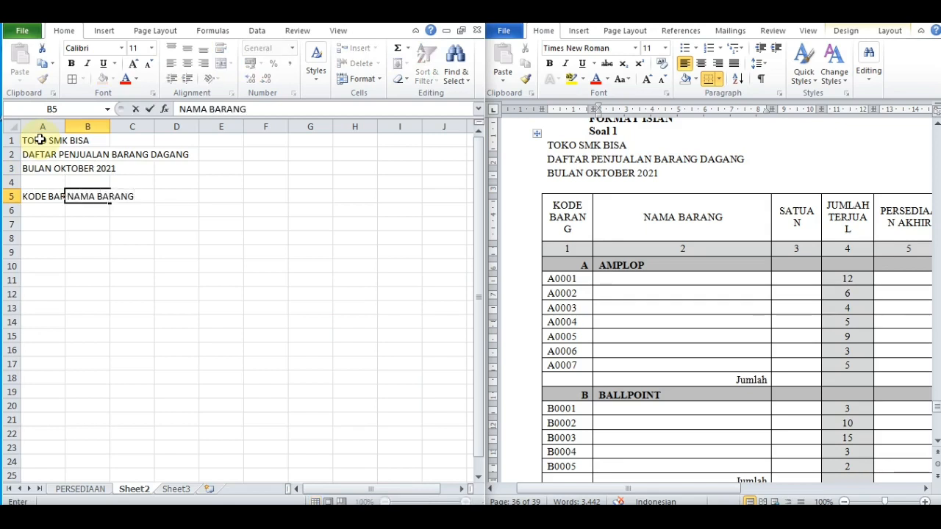
key(Tab)
text(SAT)
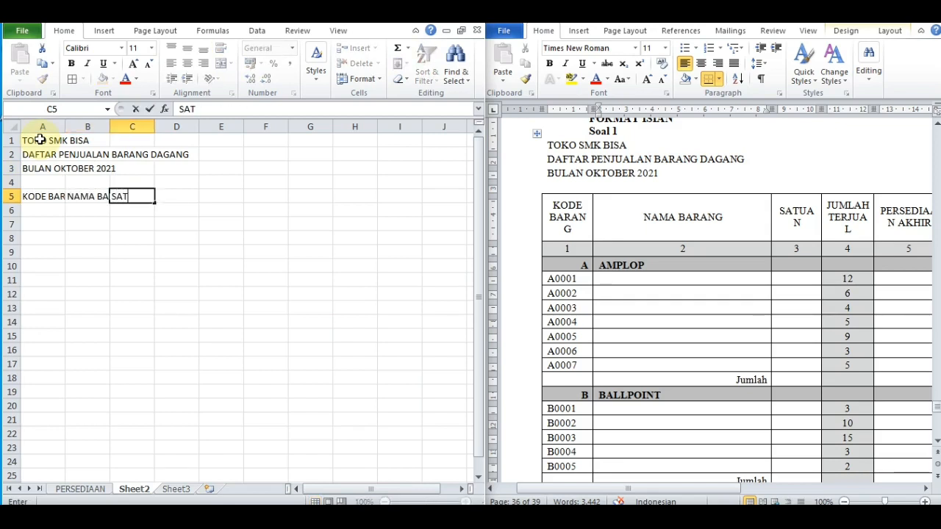
text(UAN)
key(Tab)
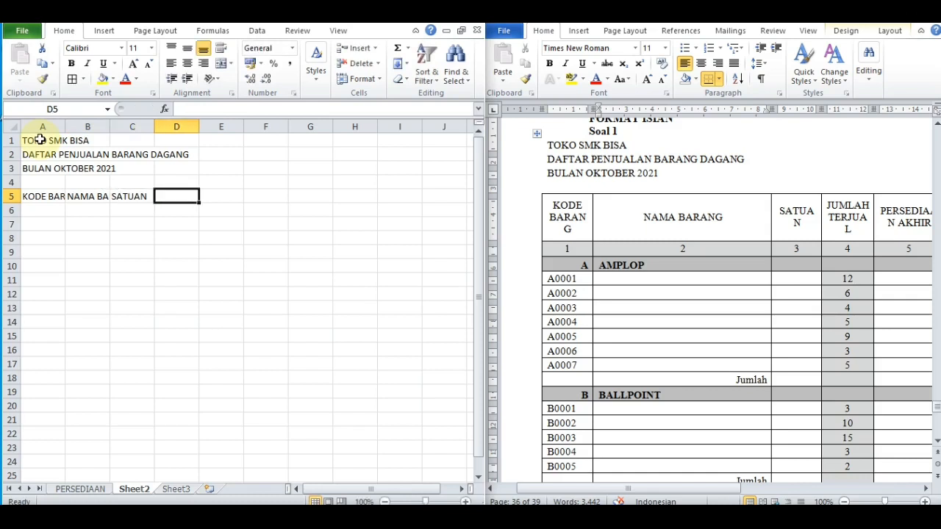
Step: Enter the column headers JUMLAH TERJUAL in D5 and PERSEDIAAN AKHIR in E5
text(JUMLAH )
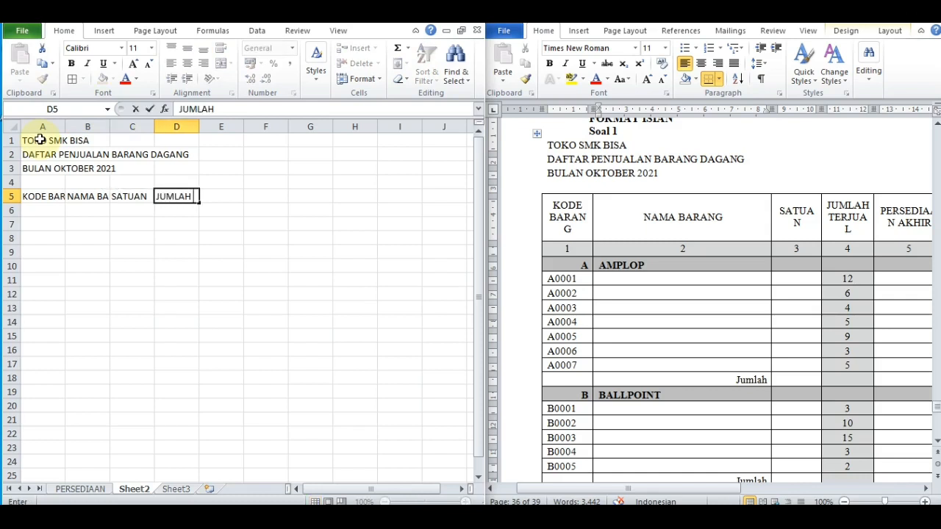
text(TERJUAL)
key(Tab)
text(PERSE)
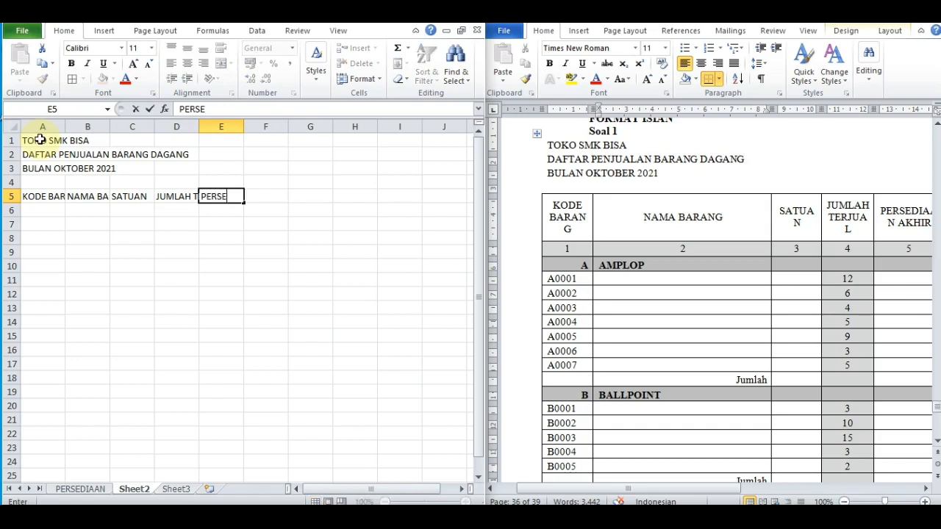
text(DIAAN AKHIR)
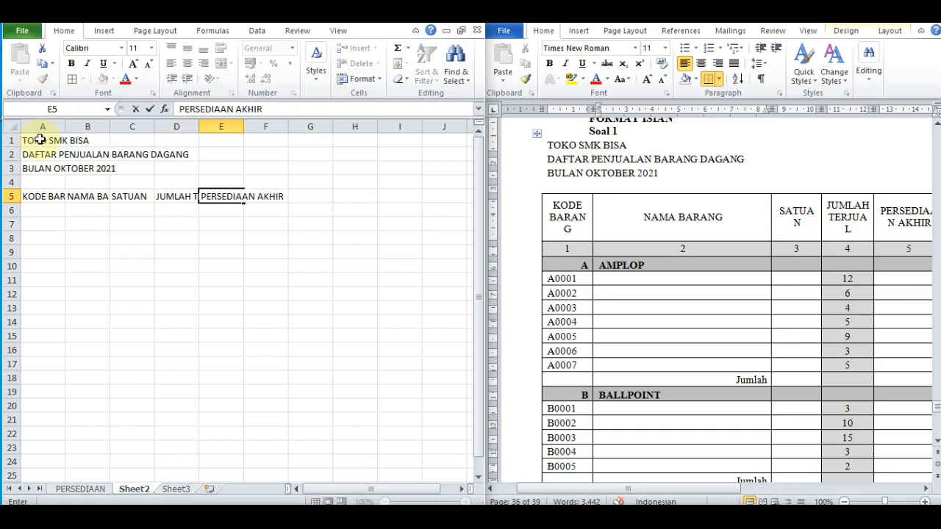
key(Tab)
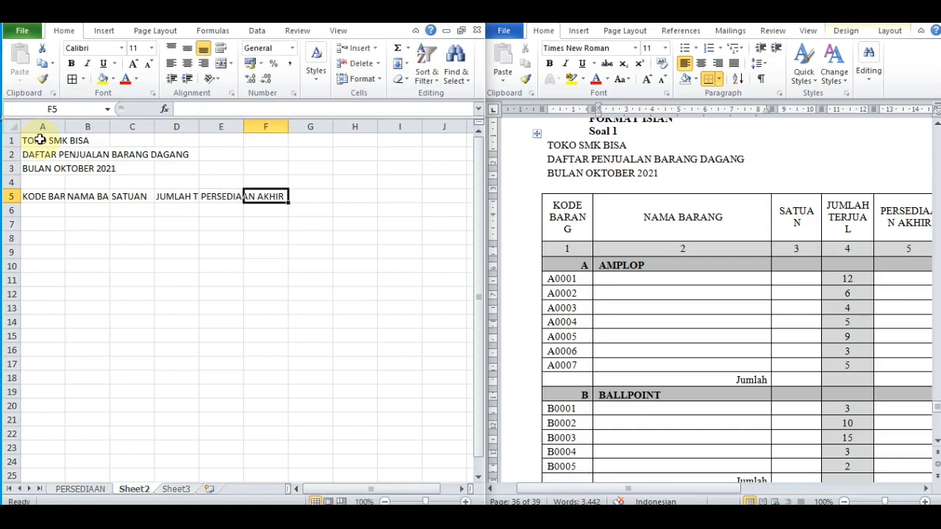
Step: Continue the row 5 headers from the Word table with HARGA POKOK PER SATUAN in F5 and HARGA JUAL in G5
click(925, 489)
click(925, 489)
click(926, 489)
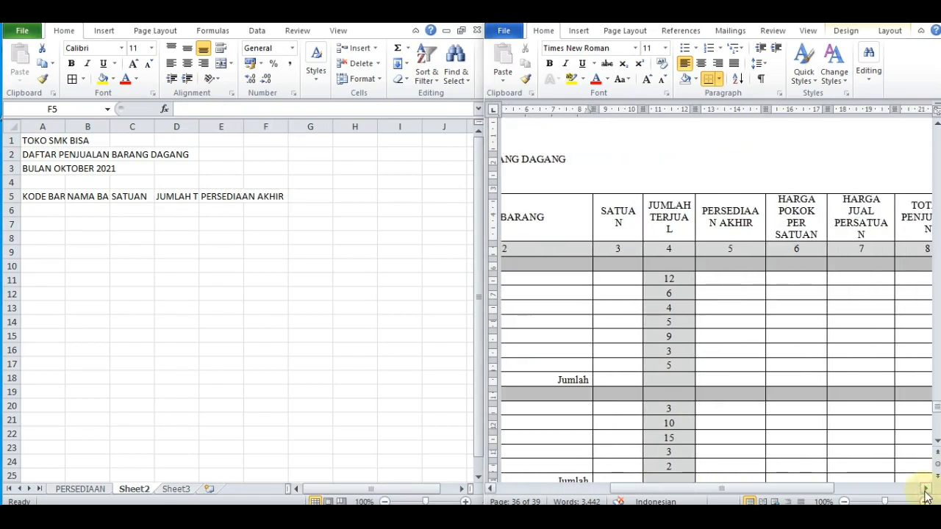
click(926, 488)
click(926, 488)
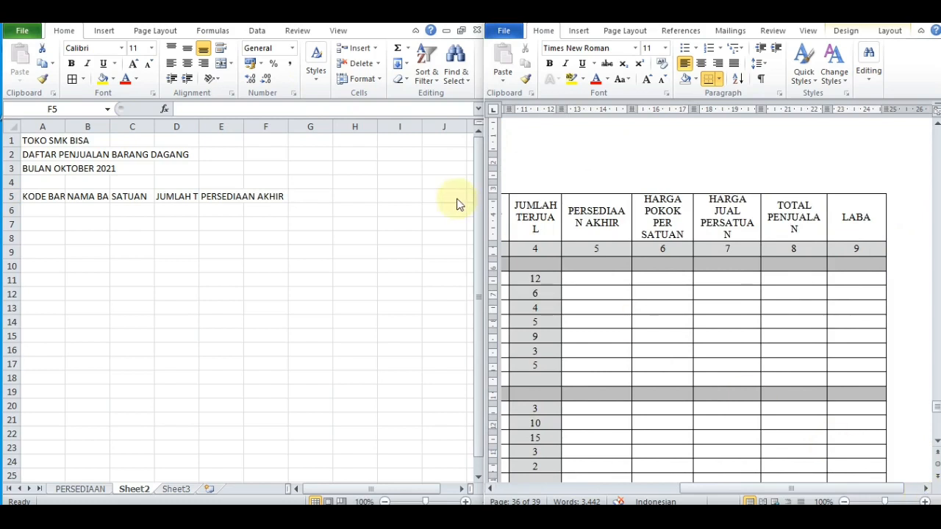
click(250, 193)
key(Left)
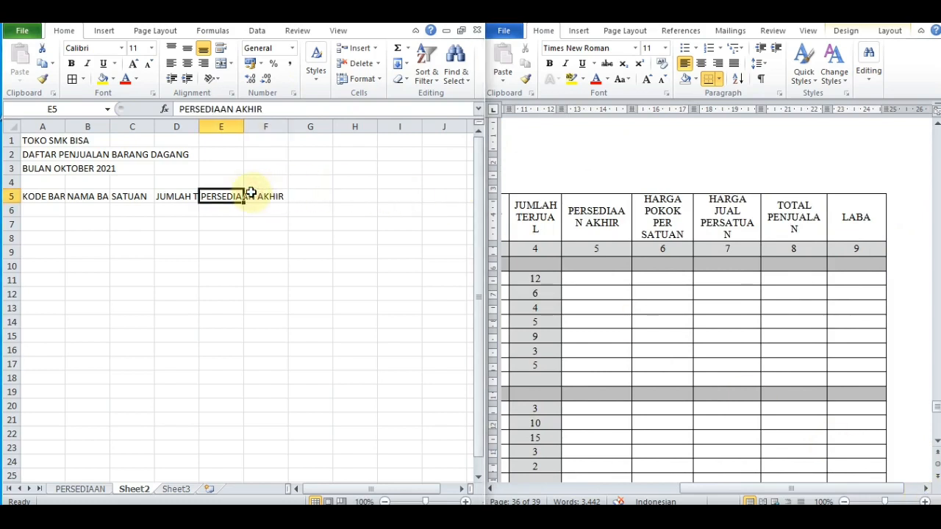
key(Right)
text(HARGA)
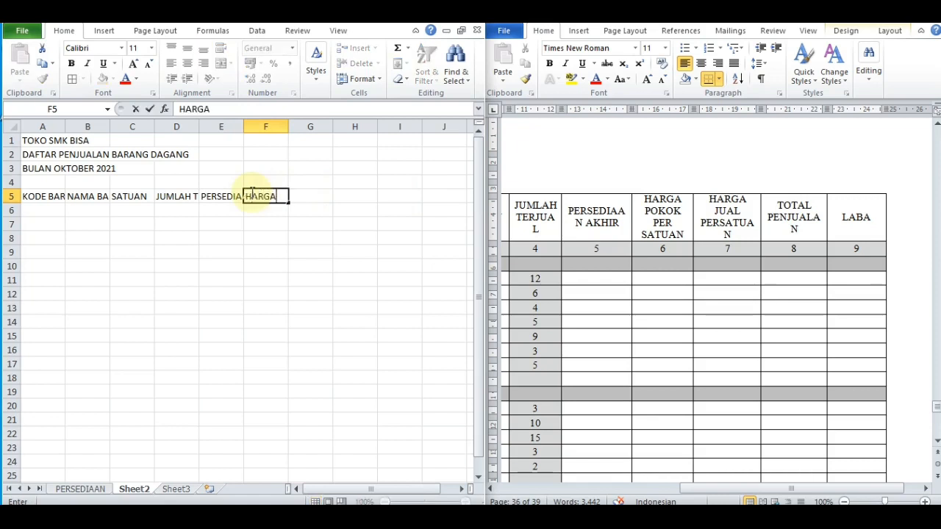
text( POKOK PER SATUAN)
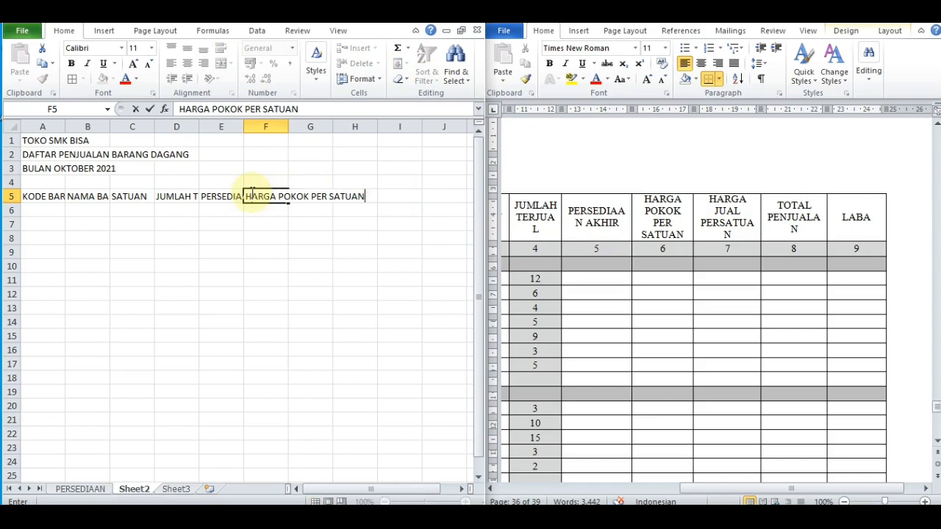
key(Tab)
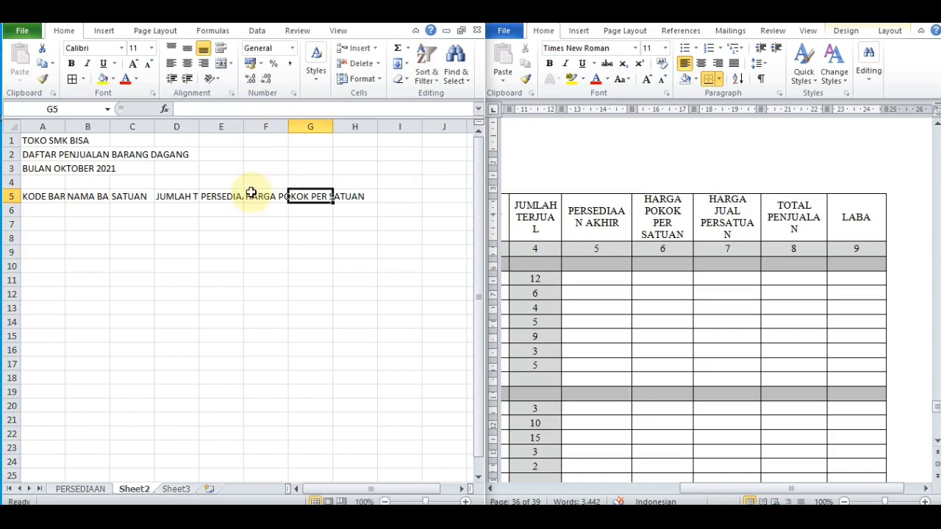
text(HARGA)
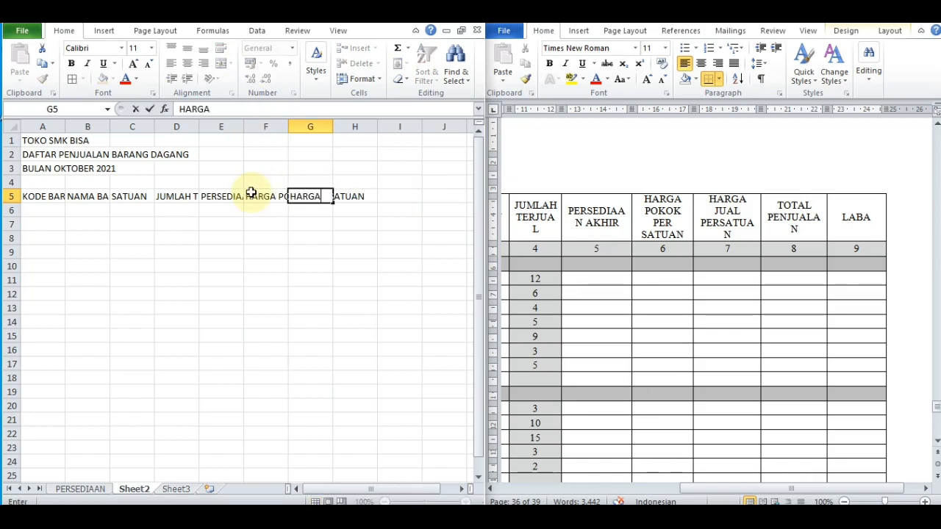
text( JUAL)
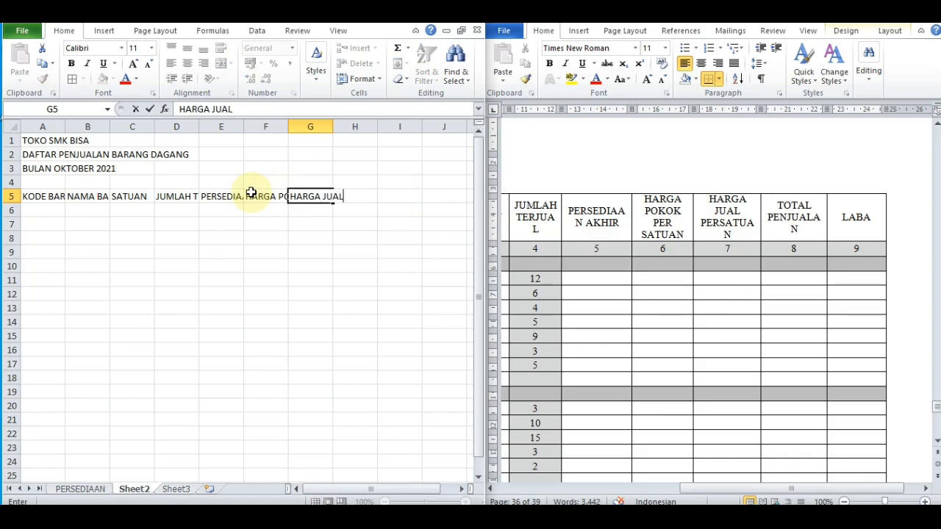
Step: Complete the row 5 headers with HARGA JUAL PERSATUAN in G5, TOTAL PENJUALAN in H5 and LABA in I5
text( PERSATUAN)
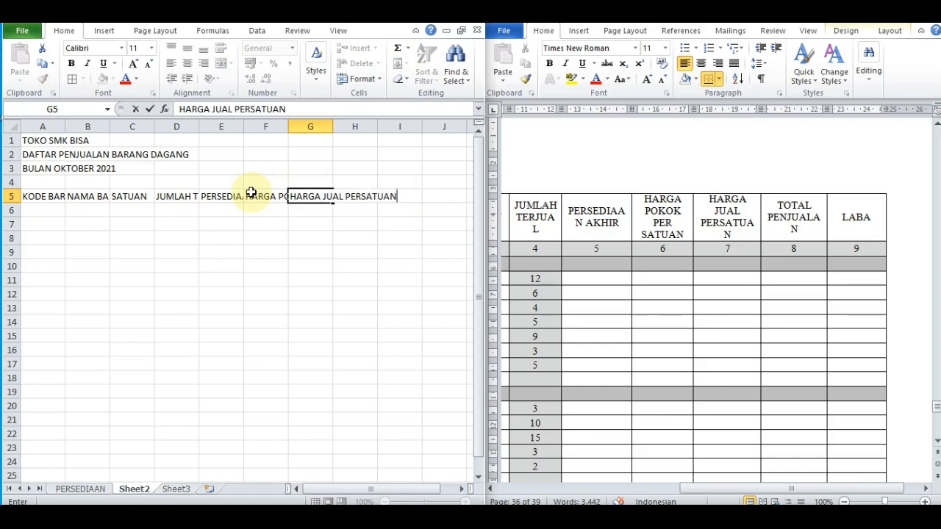
key(Tab)
text(TOT)
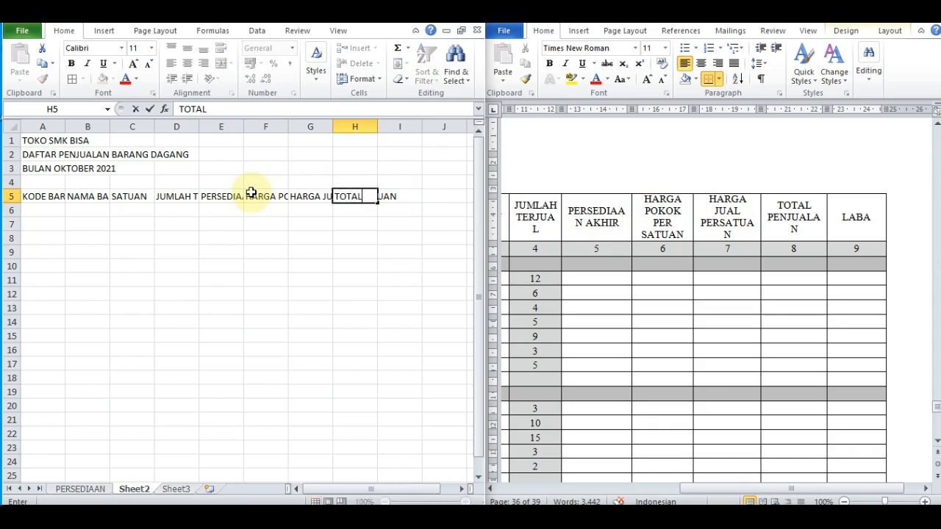
text(AL PENJUALAN)
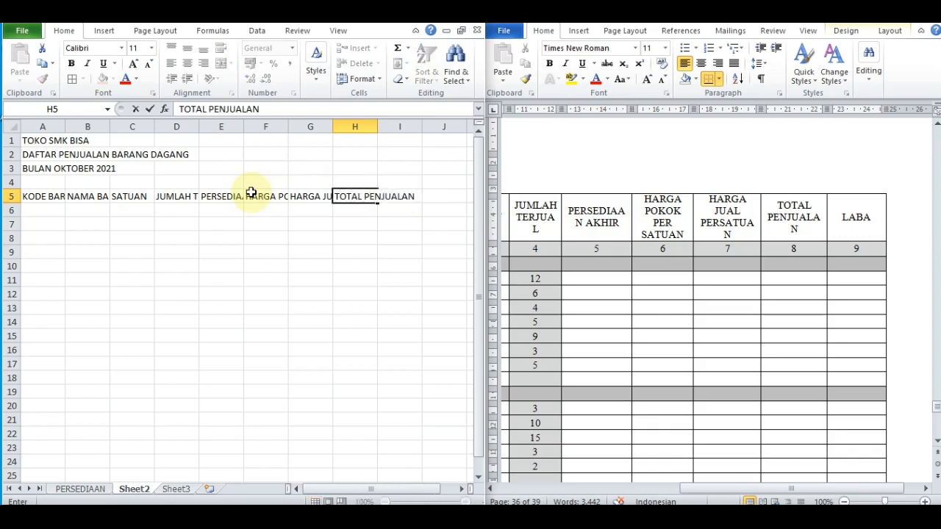
key(Tab)
text(LABA)
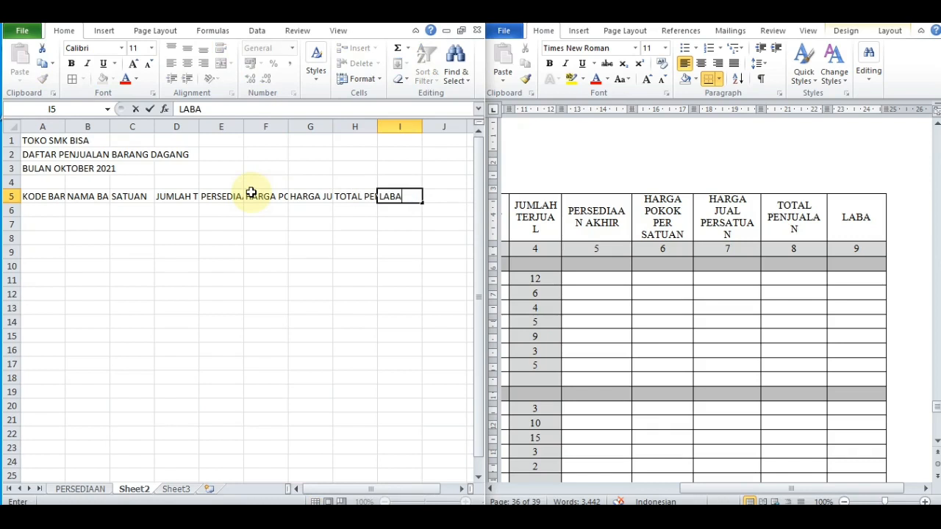
key(Return)
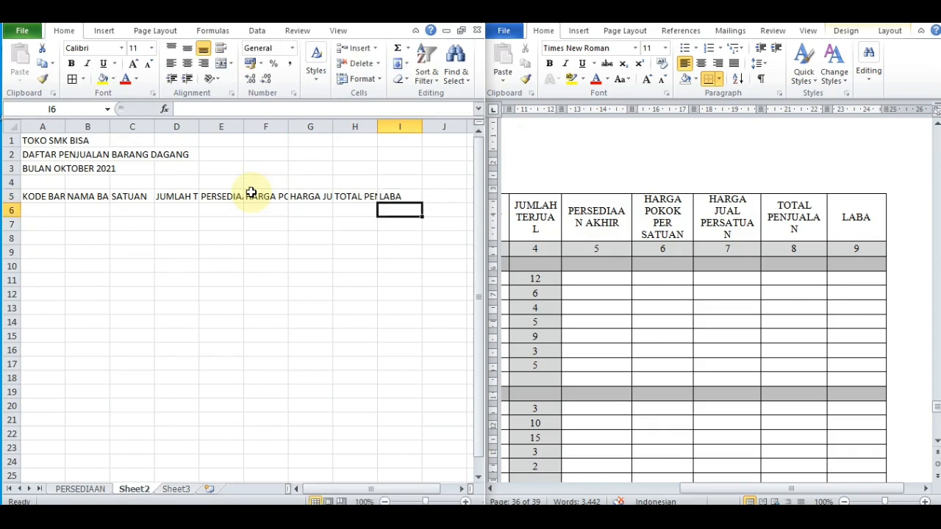
Step: Number the columns under the headers from 1 to 9 by filling a series across A6:I6
key(Left)
key(Left)
key(Left)
key(Left)
key(Left)
key(Left)
key(Left)
key(Left)
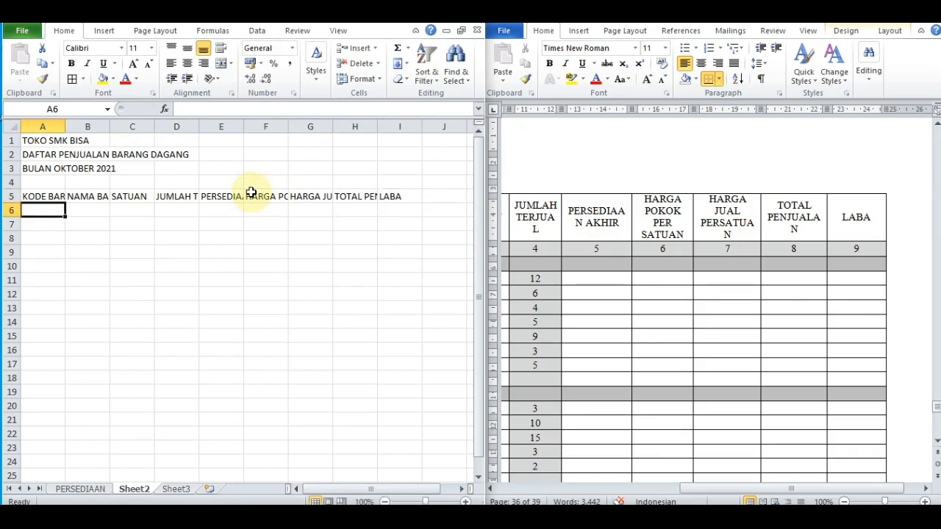
text(1)
key(Left)
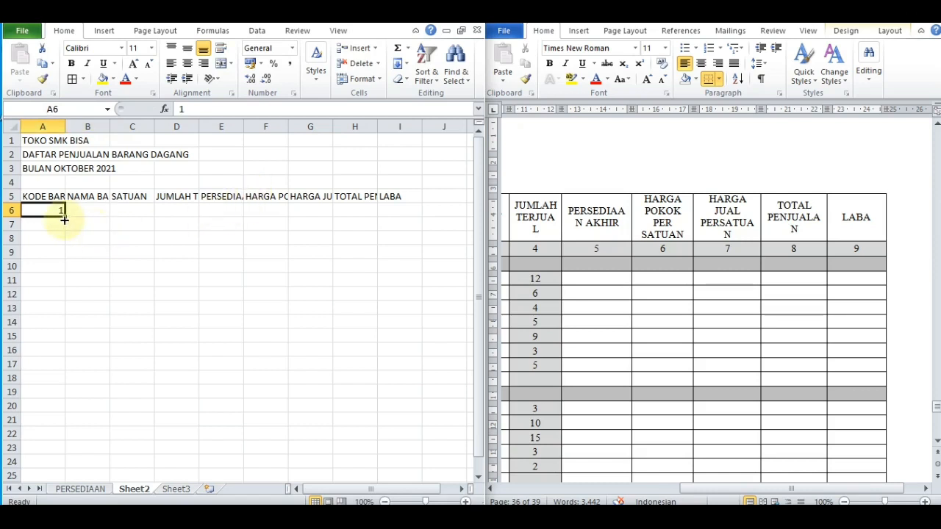
drag(64, 219, 427, 226)
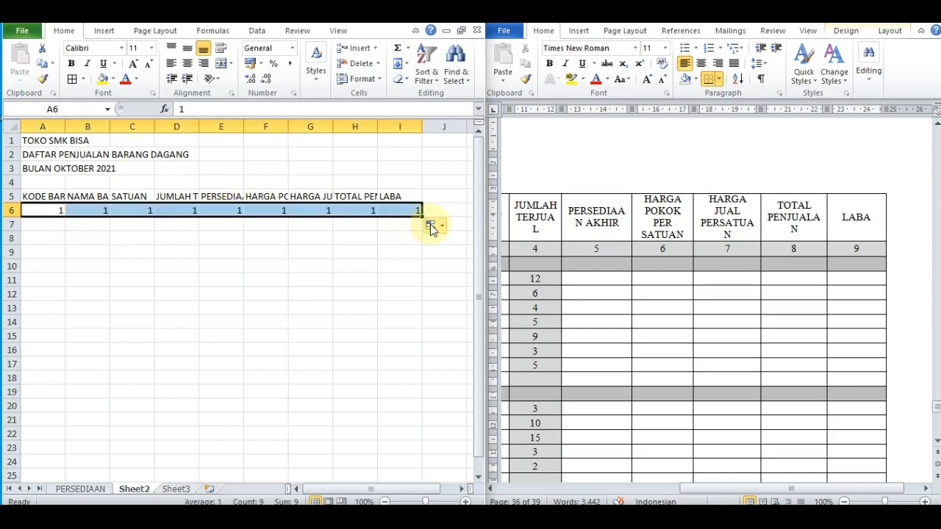
click(431, 227)
click(435, 260)
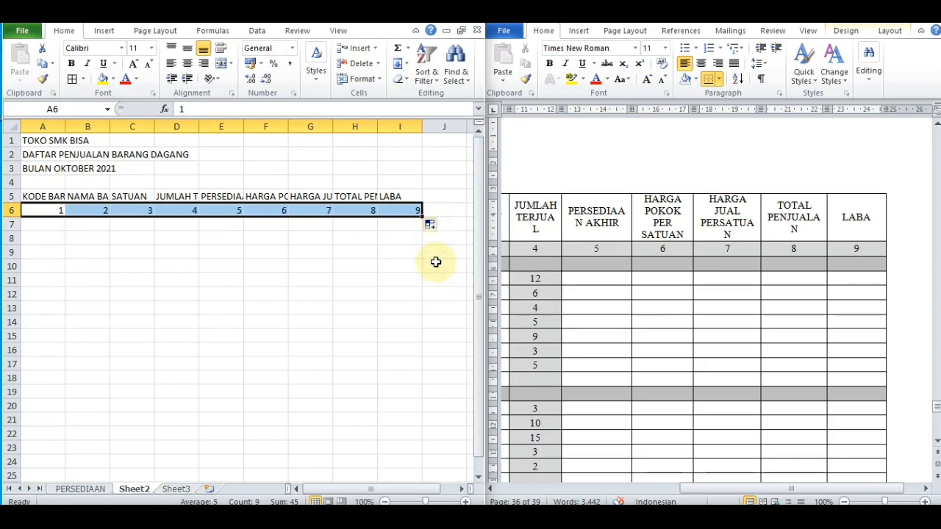
click(143, 269)
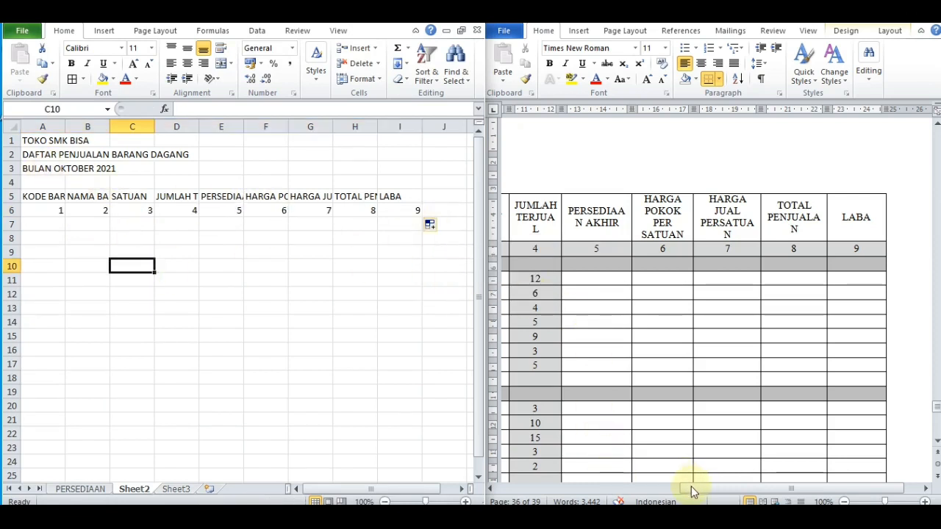
Step: Enter the first category row from the Word table, with A in A7 and AMPLOP in B7
drag(691, 486, 515, 491)
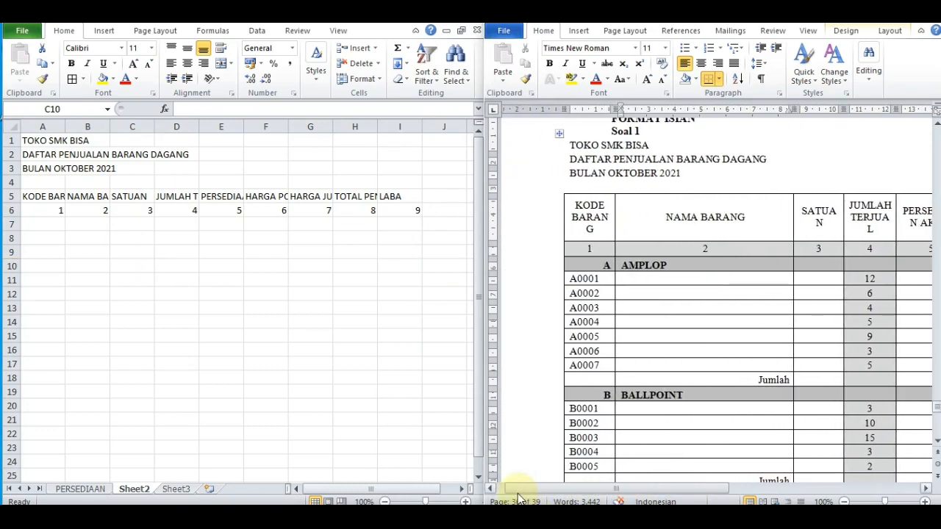
click(98, 256)
click(37, 224)
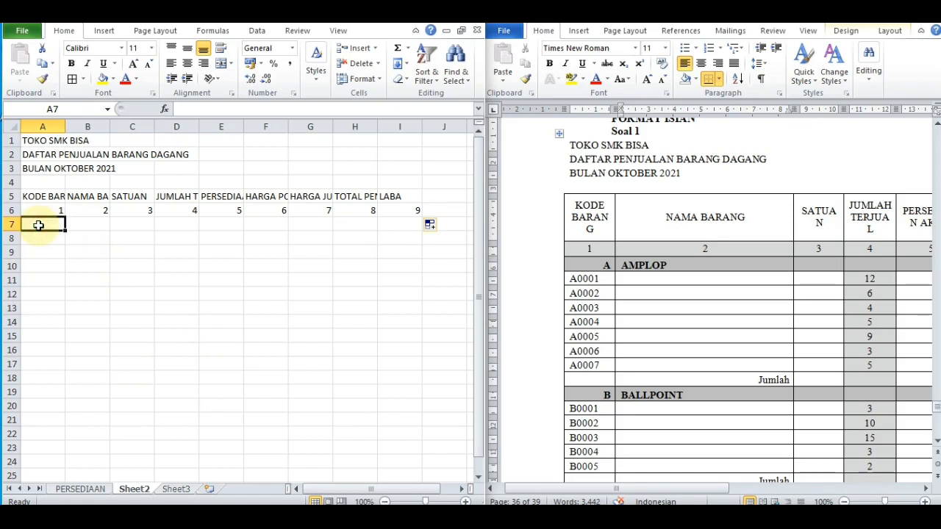
text(A)
key(Tab)
text(AMP)
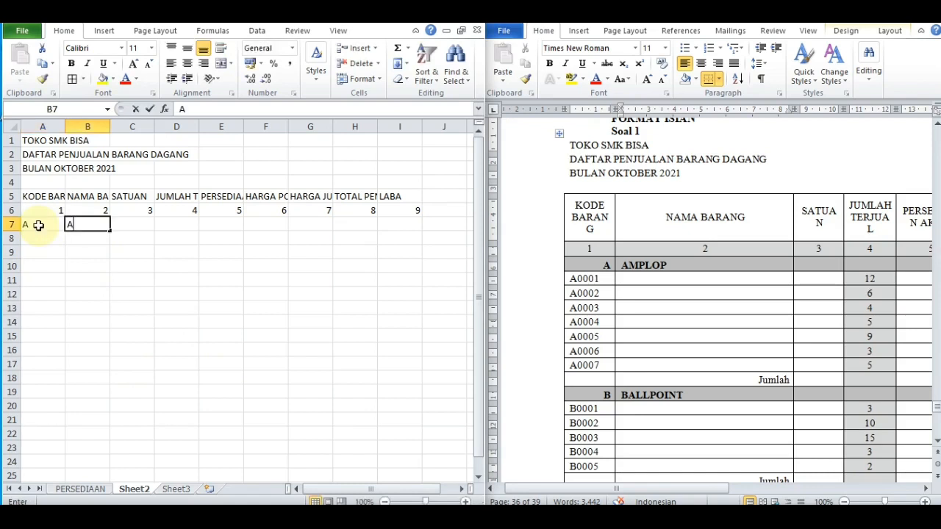
key(Return)
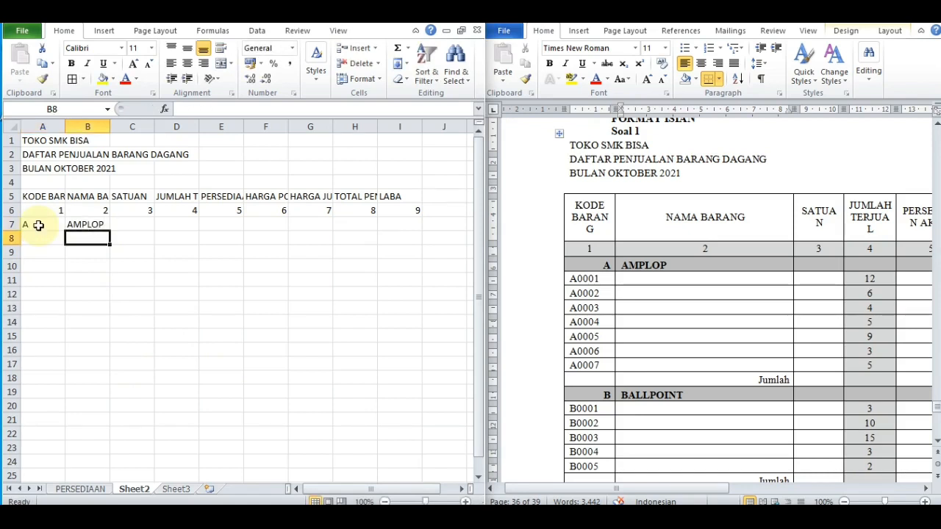
Step: Enter item code A0001 in A8 and fill the series down to A0007 in A14
key(Left)
text(A)
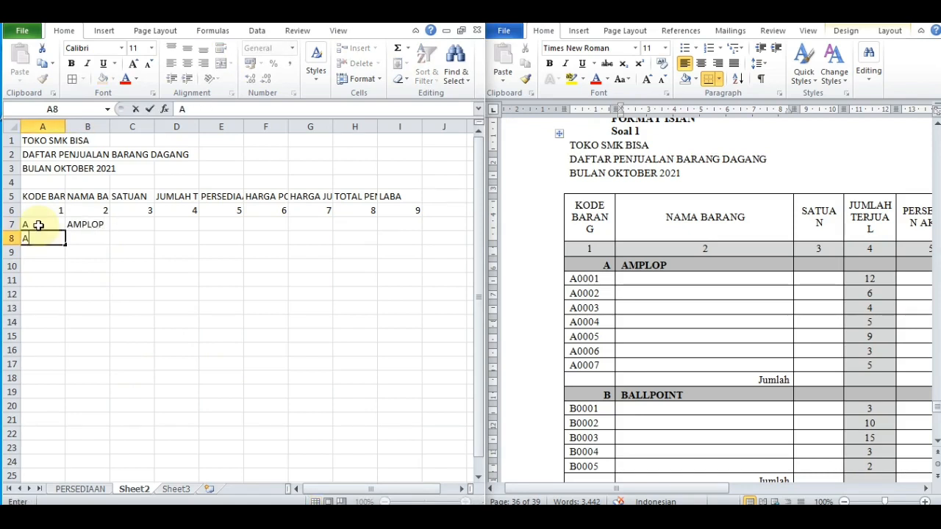
text(0001)
key(Return)
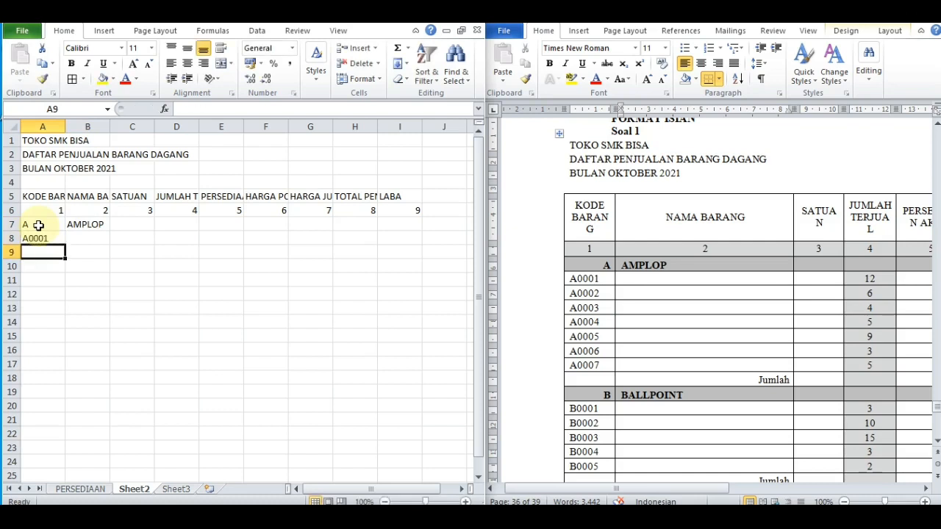
key(Up)
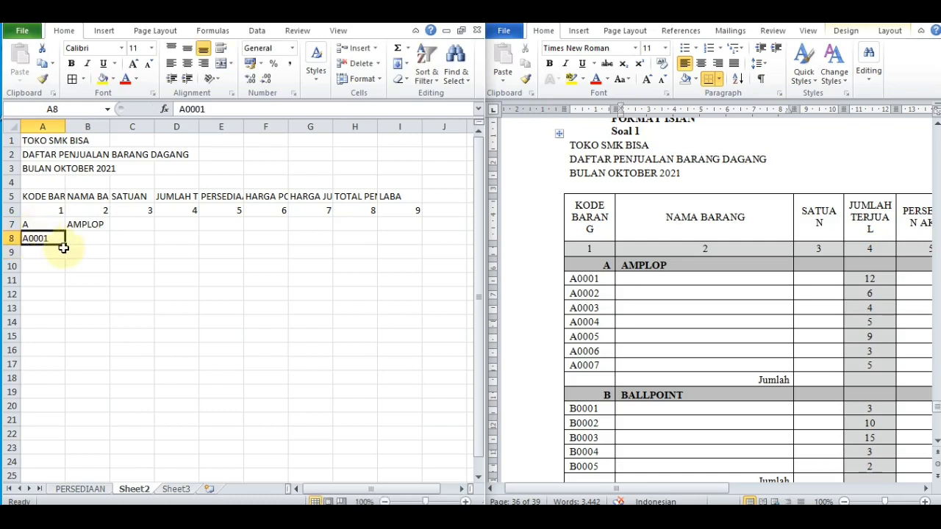
drag(65, 246, 63, 331)
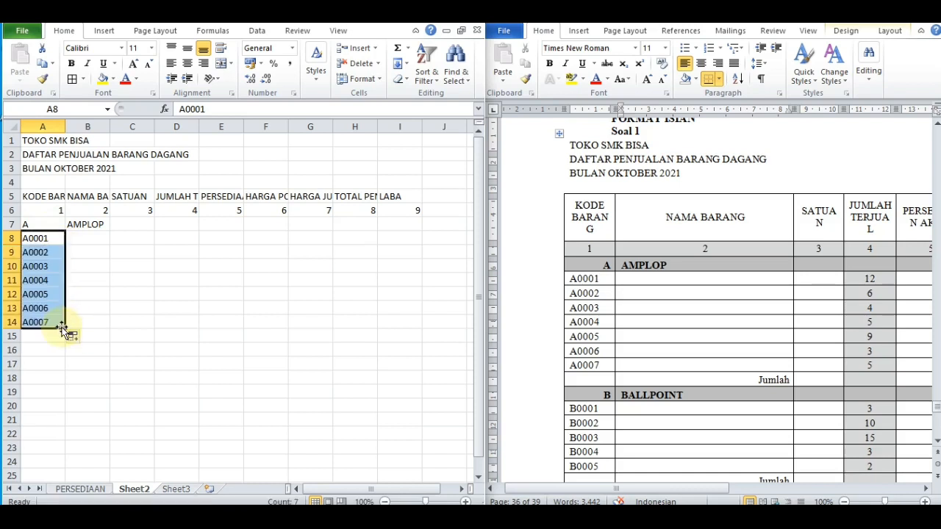
Step: Leave row 15 blank and enter the second category, with B in A16 and BALLPOINT in B16
click(100, 337)
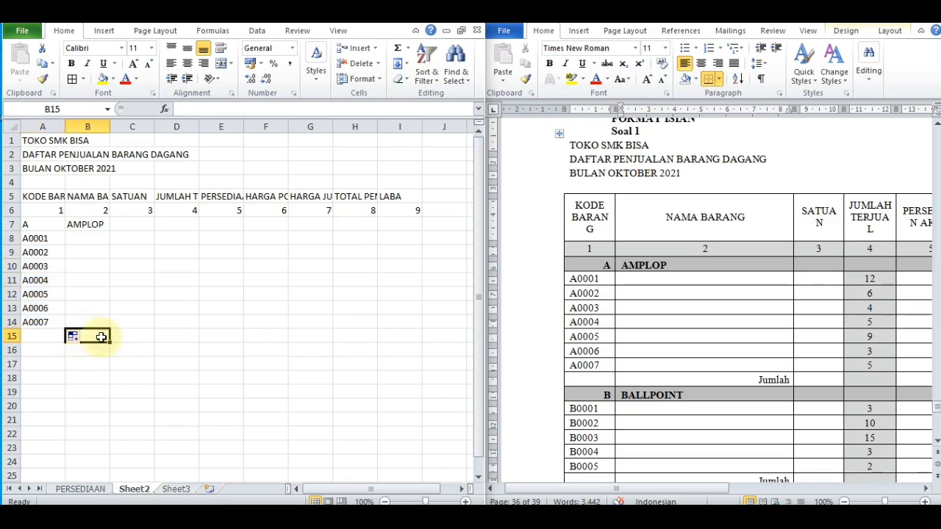
key(Down)
key(Left)
text(B)
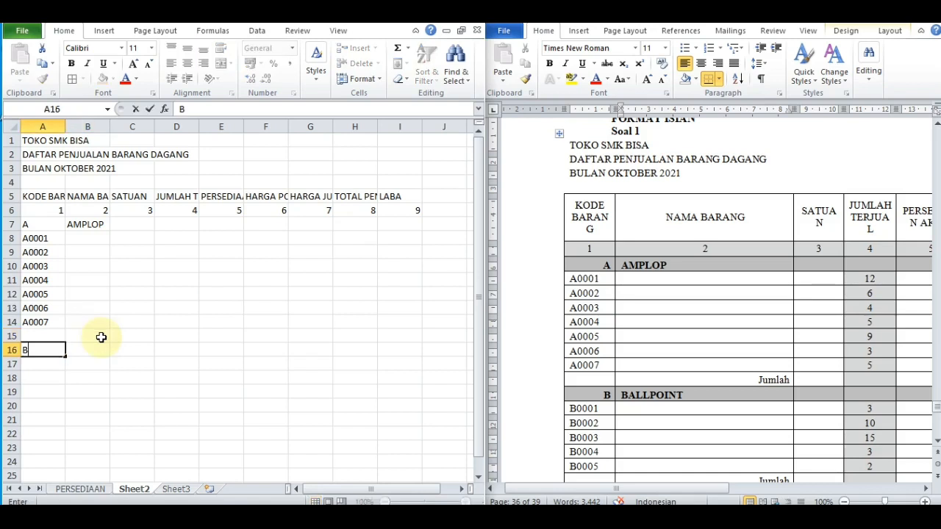
key(Tab)
text(BA)
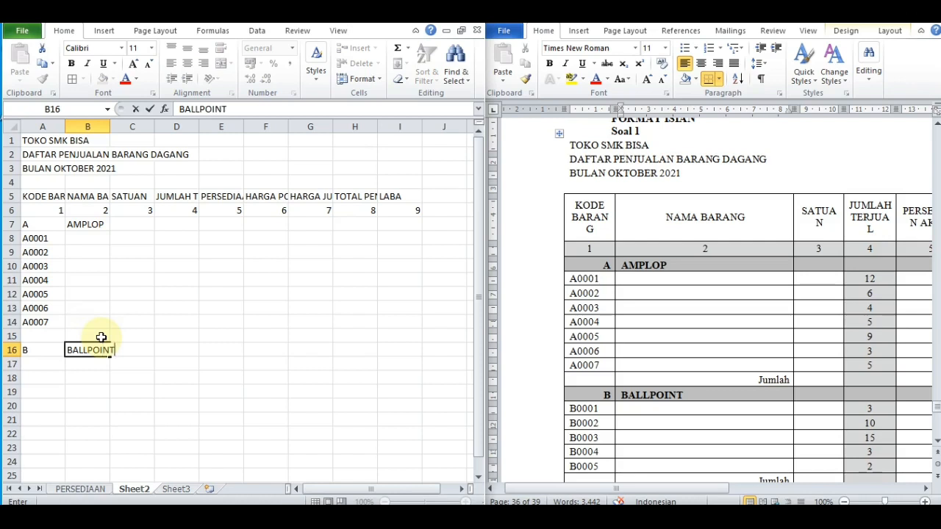
text(LLPOINT)
key(Down)
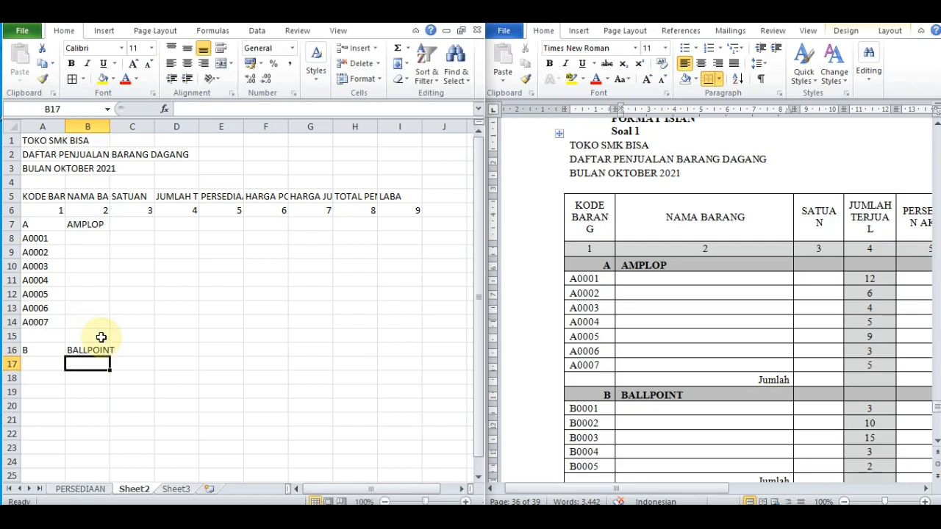
Step: Enter item code B0001 in A17 and fill the series down to B0005 in A21
key(Left)
text(B0)
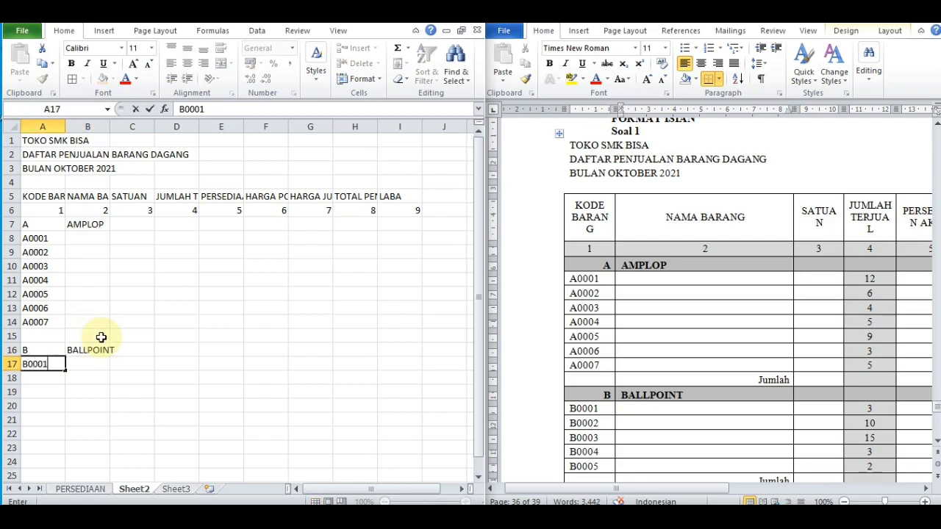
text(001)
key(Return)
key(Up)
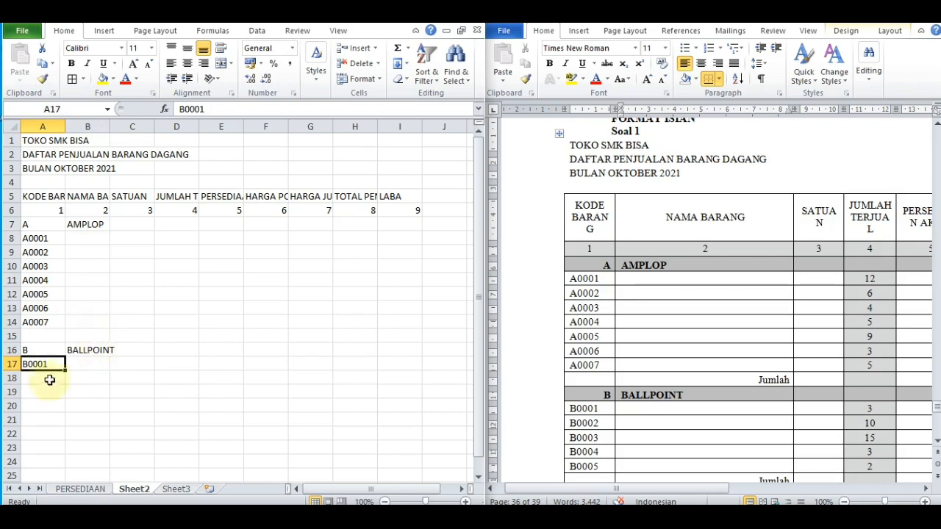
drag(65, 374, 64, 420)
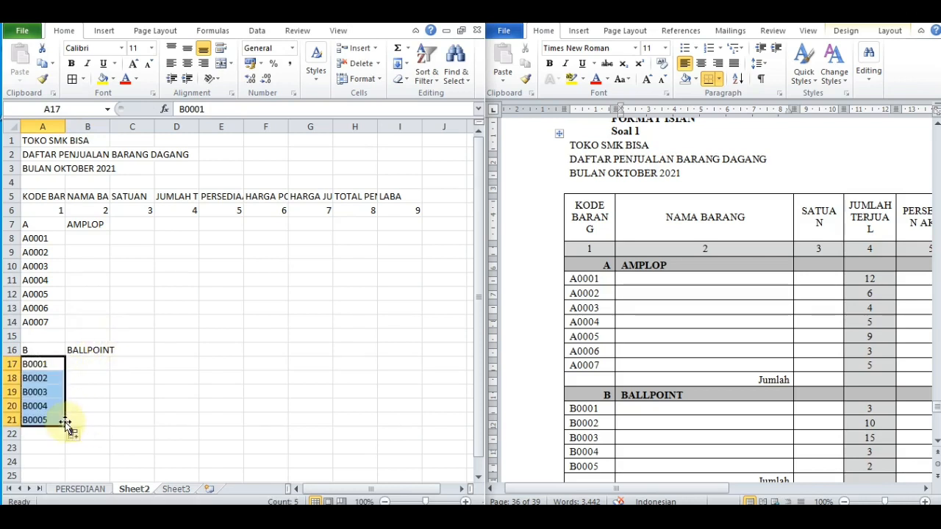
click(254, 450)
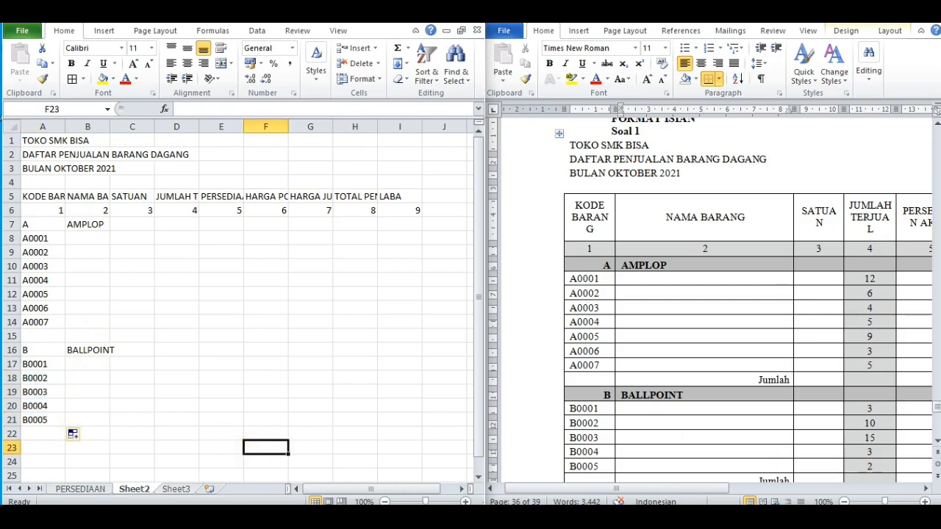
Step: Leave row 22 blank and enter the third category, with C in A23 and BUKU in B23
click(936, 443)
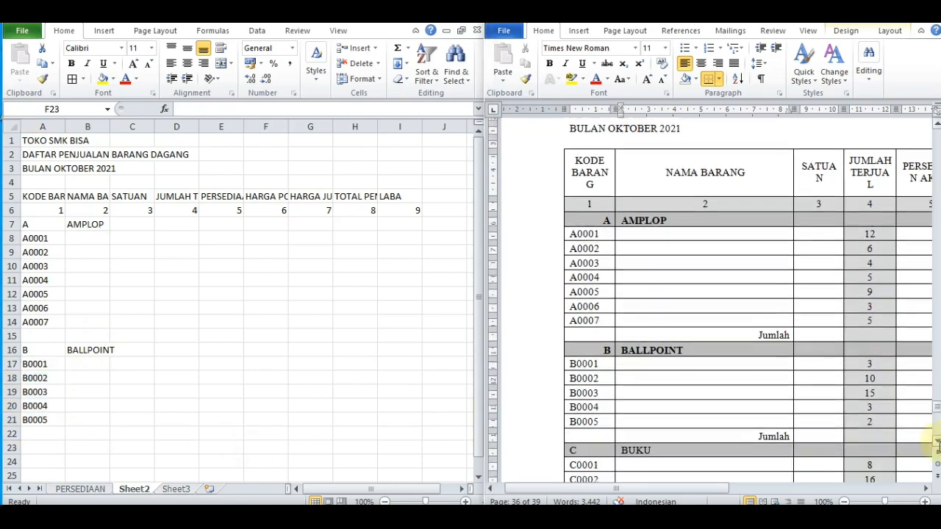
click(937, 443)
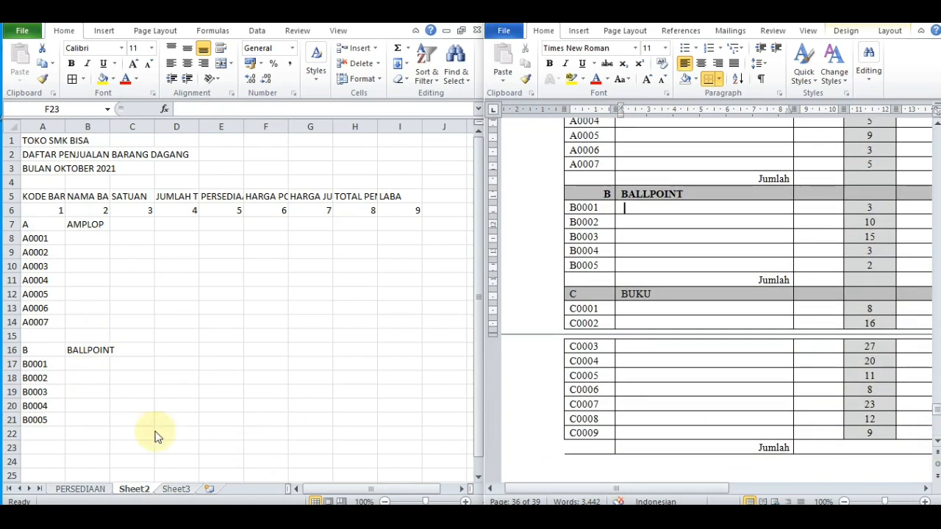
click(45, 433)
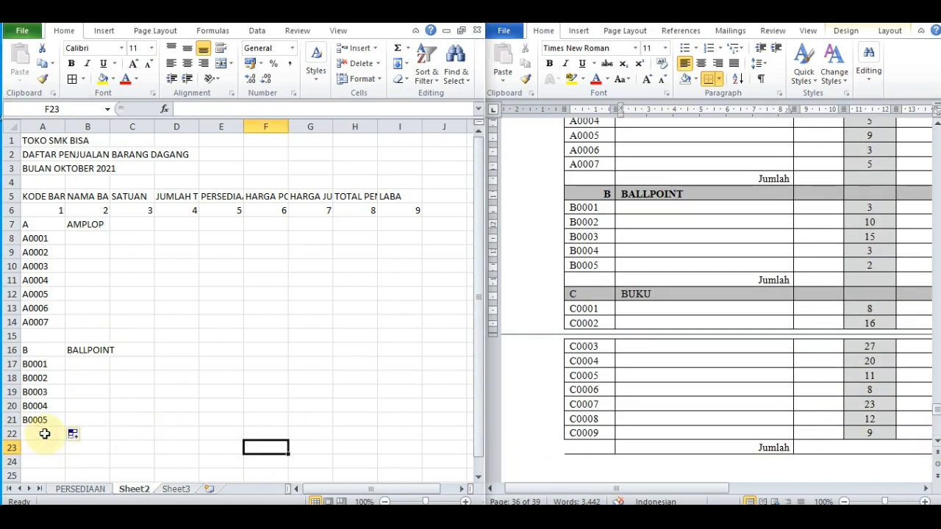
click(45, 433)
key(Return)
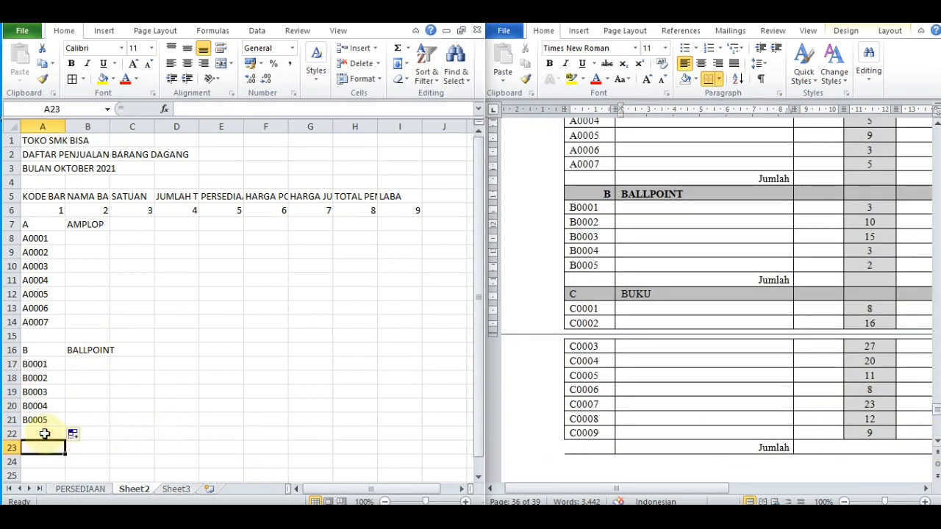
text(C)
key(Tab)
text(BU)
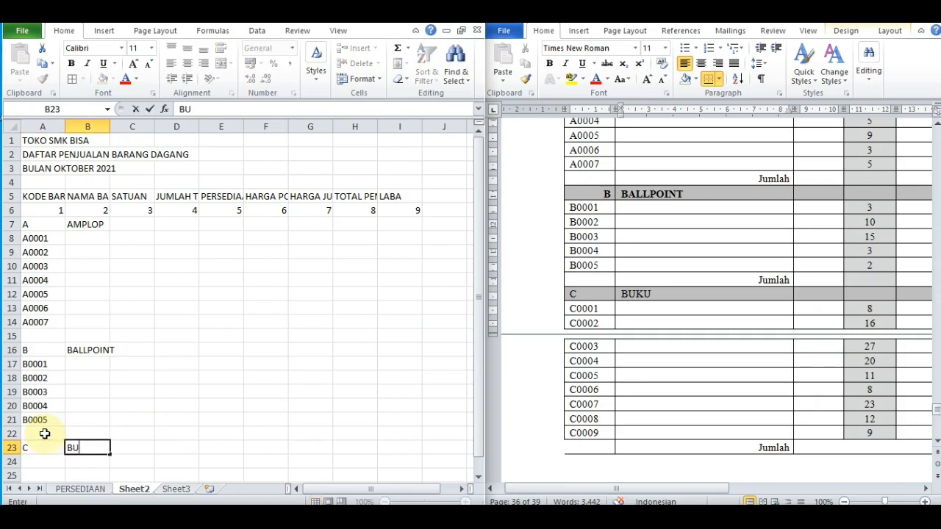
text(KU)
key(Return)
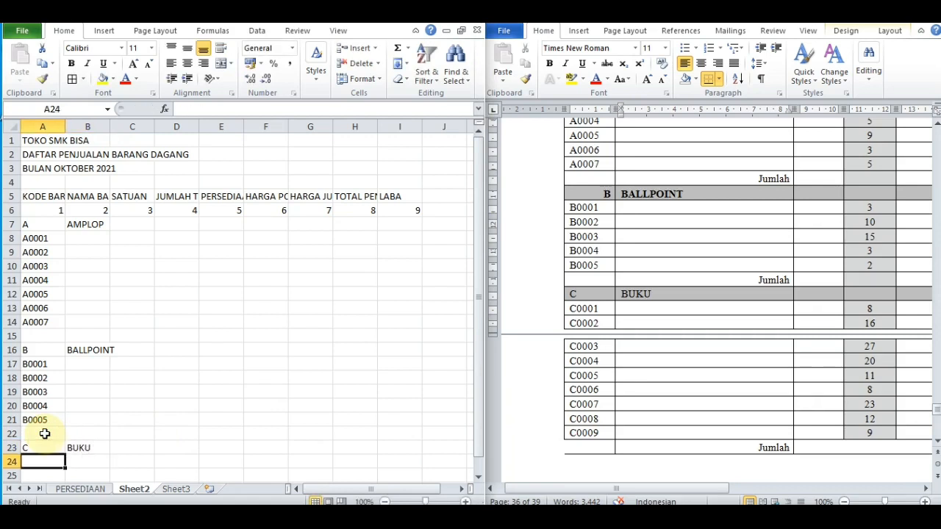
Step: Enter item code C0001 in A24 and fill the series down to C0009 in A32
text(C0001)
key(Return)
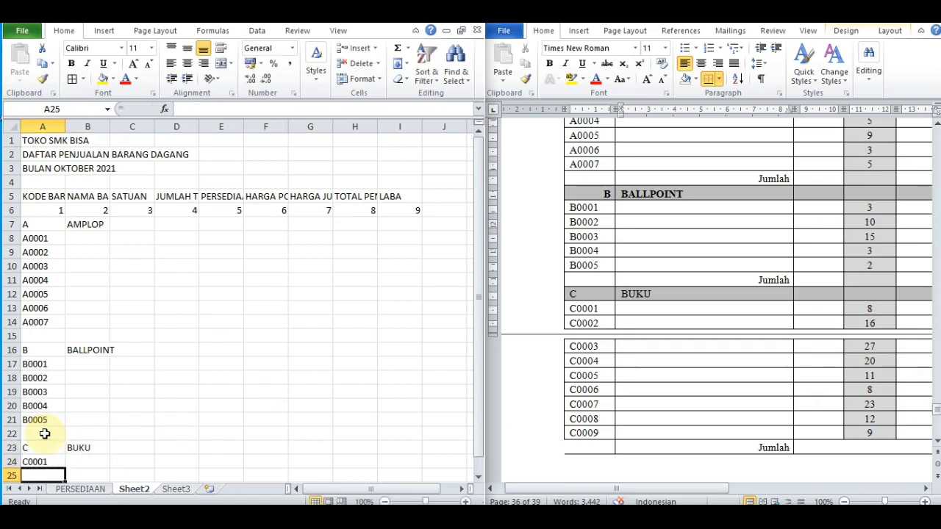
key(Up)
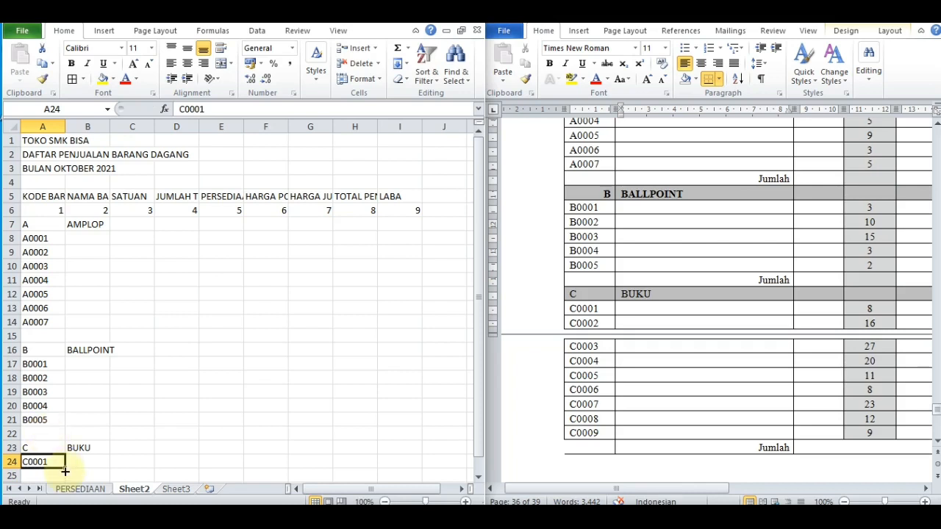
drag(65, 471, 60, 426)
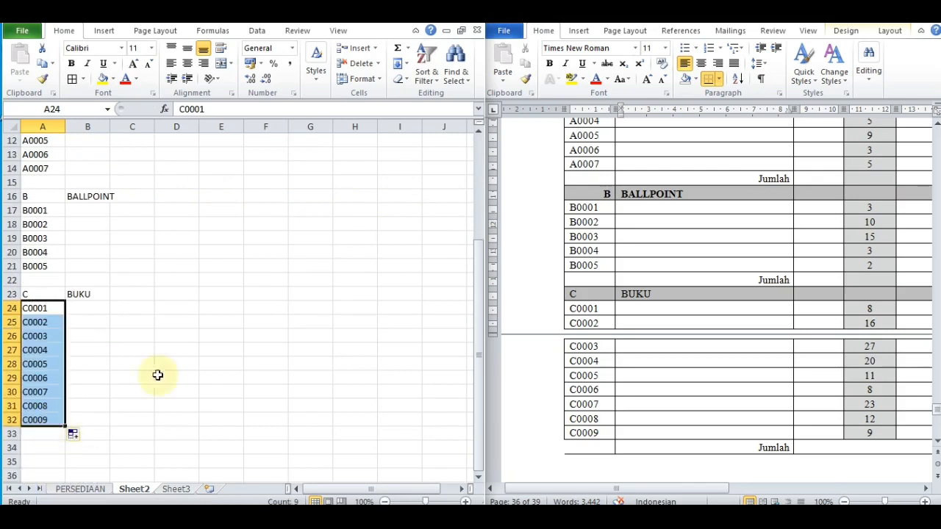
Step: Enter the AMPLOP quantities 12, 6, 4, 5, 9, 3 and 5 under JUMLAH TERJUAL in D8 to D14
click(252, 375)
key(Up)
key(Up)
key(Up)
key(Up)
key(Up)
key(Up)
key(Up)
key(Up)
key(Up)
key(Up)
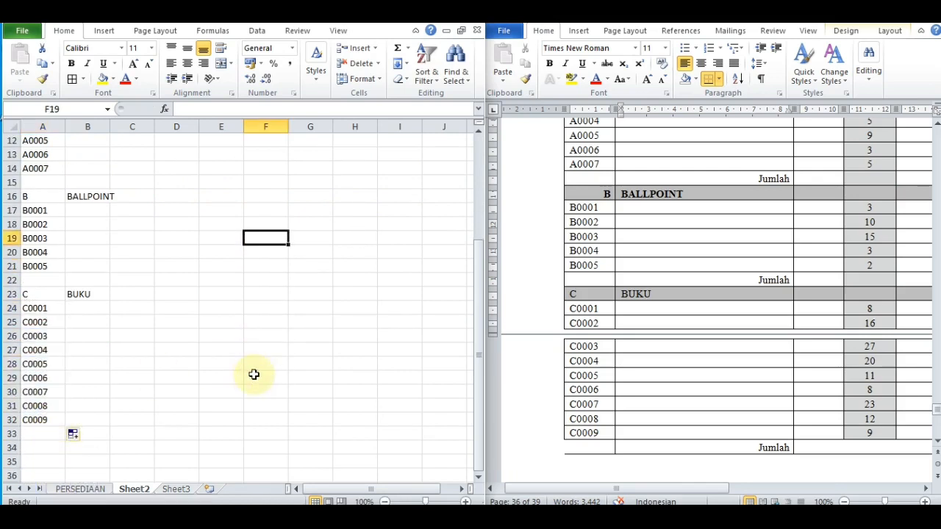
key(Up)
key(Up)
key(Up)
key(Up)
key(Up)
key(Up)
key(Up)
key(Up)
key(Up)
key(Up)
key(Up)
key(Up)
key(Up)
key(Up)
key(Up)
key(Up)
key(Up)
key(Up)
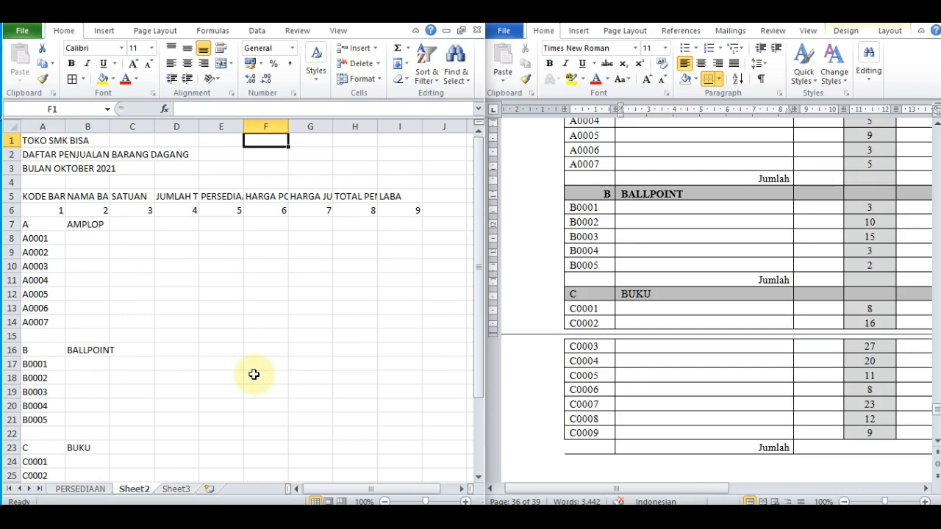
click(814, 320)
key(Up)
key(Up)
key(Up)
key(Up)
key(Up)
key(Up)
key(Up)
key(Up)
key(Up)
key(Up)
key(Up)
key(Up)
key(Up)
key(Up)
key(Up)
key(Up)
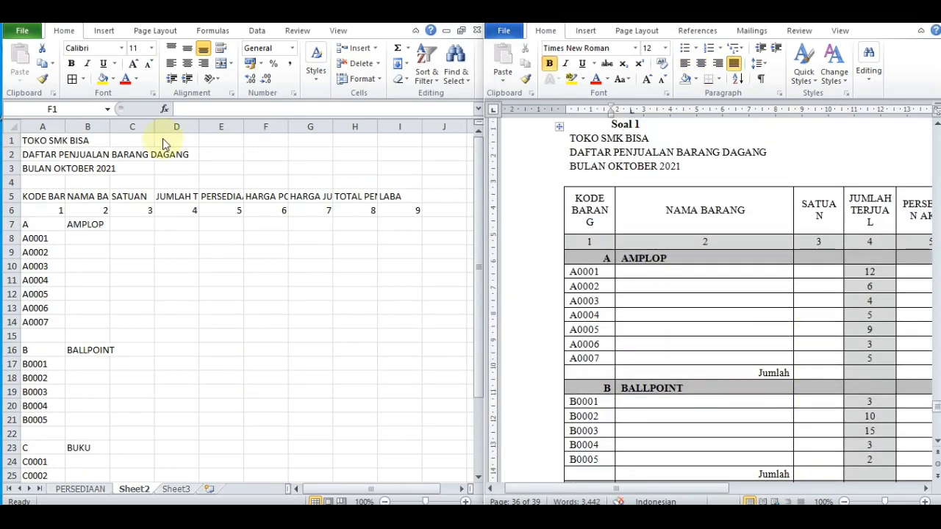
click(112, 128)
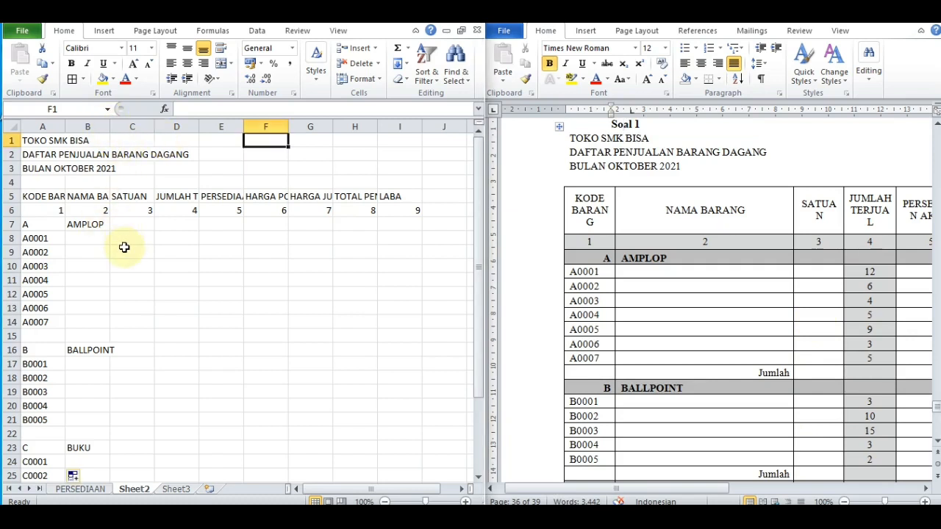
click(176, 198)
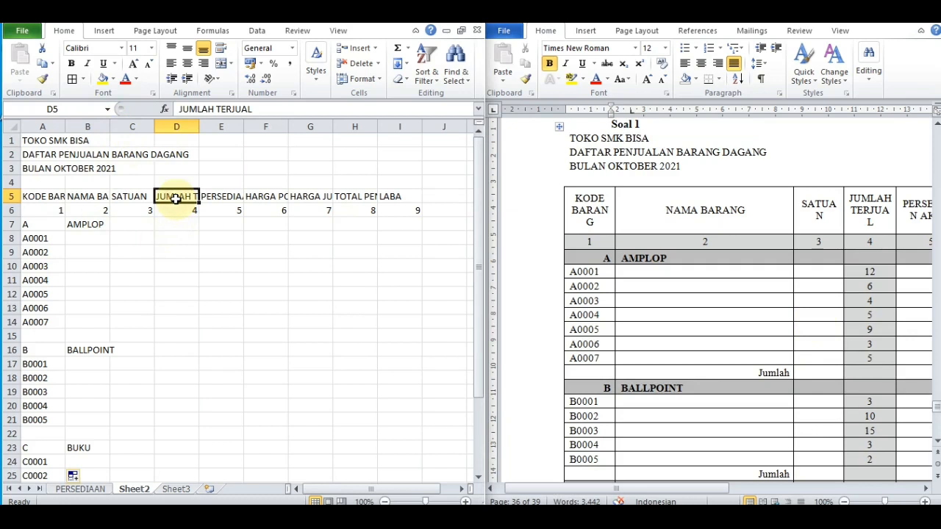
click(177, 209)
key(Down)
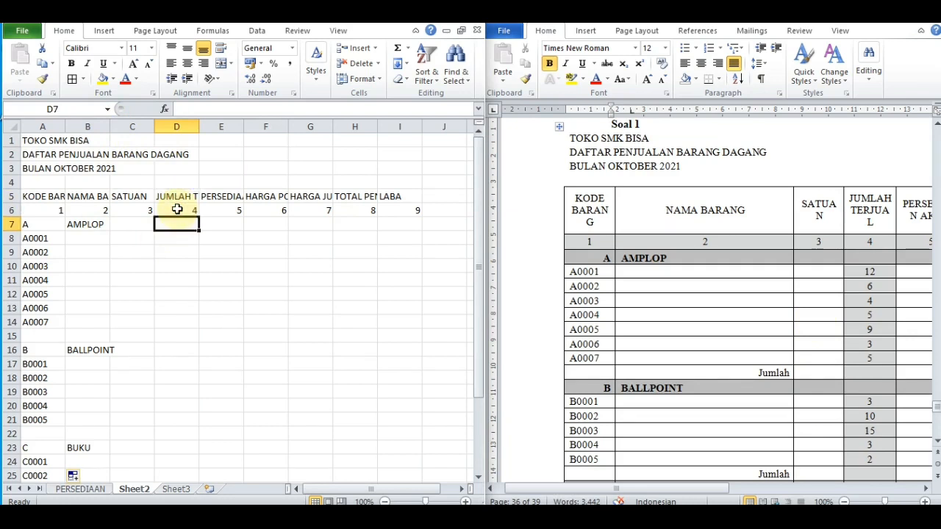
key(Down)
text(12)
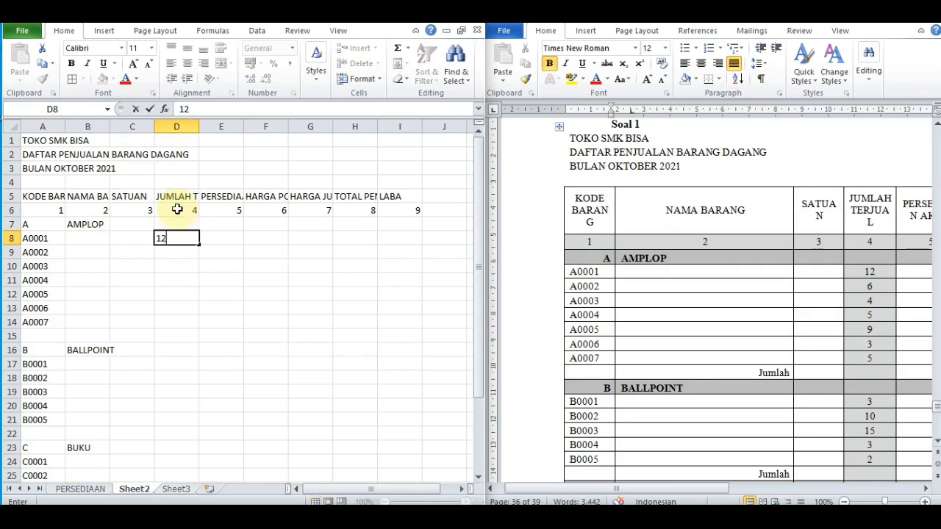
key(Return)
text(6)
key(Return)
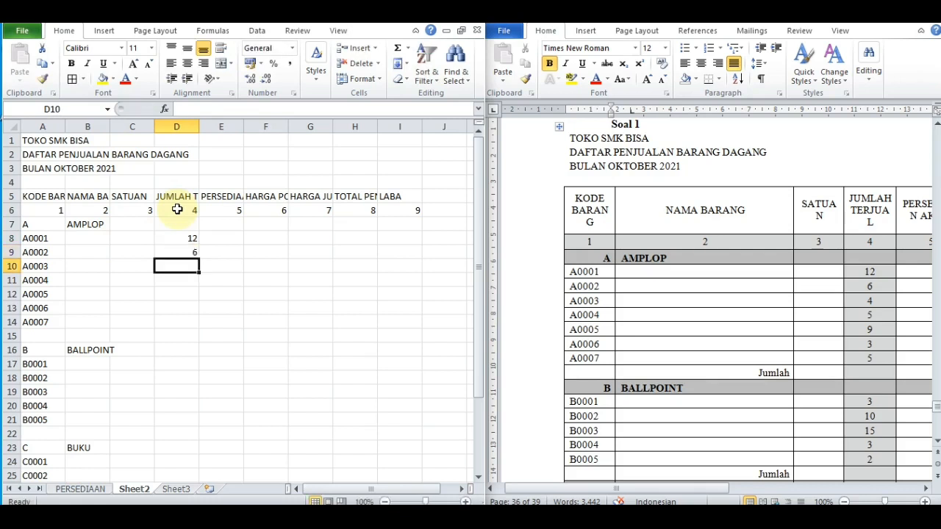
text(4)
key(Return)
text(5)
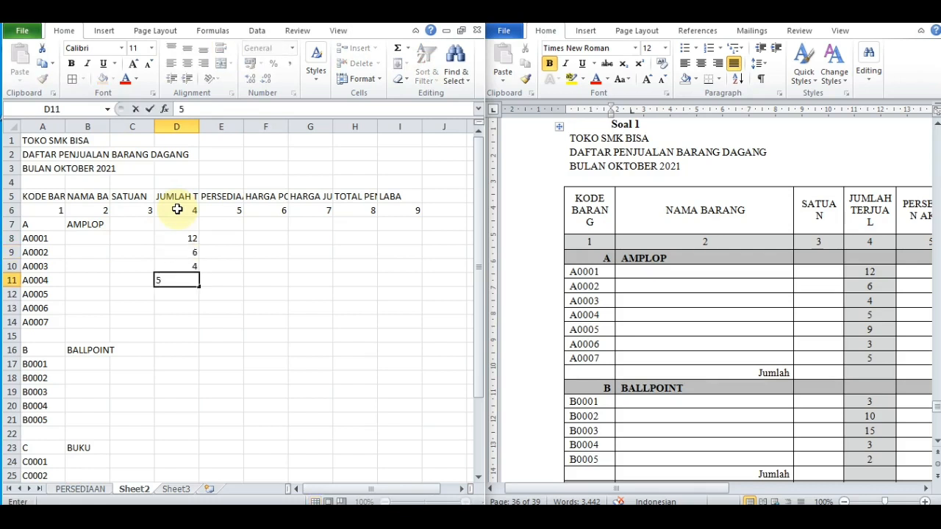
key(Return)
text(9)
key(Return)
text(3)
key(Return)
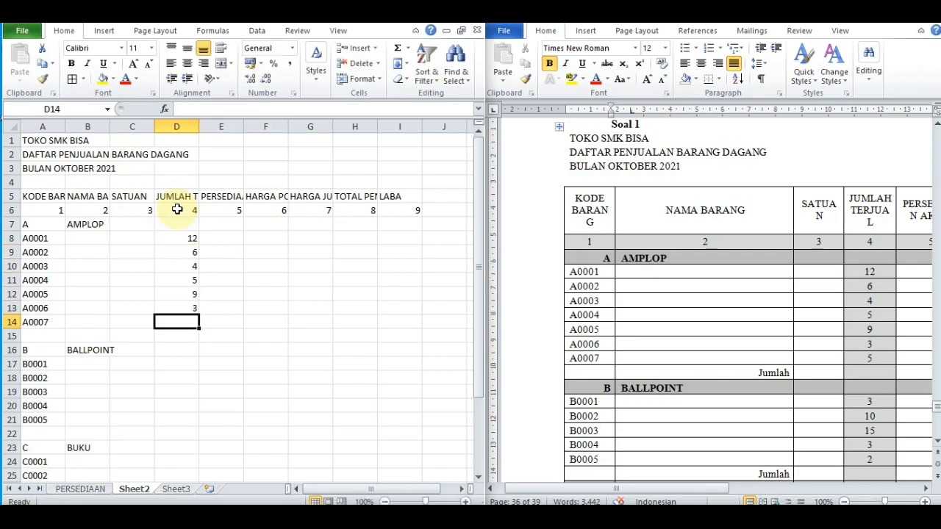
text(5)
key(Return)
Step: Enter the BALLPOINT quantities 3, 10, 15, 3 and 2 under JUMLAH TERJUAL in D17 to D21
key(Return)
key(Return)
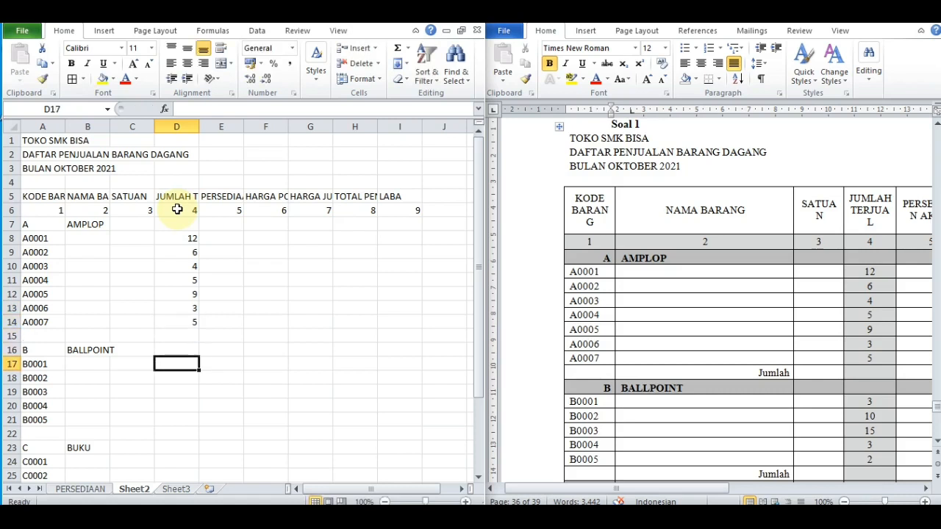
text(3)
key(Return)
text(10)
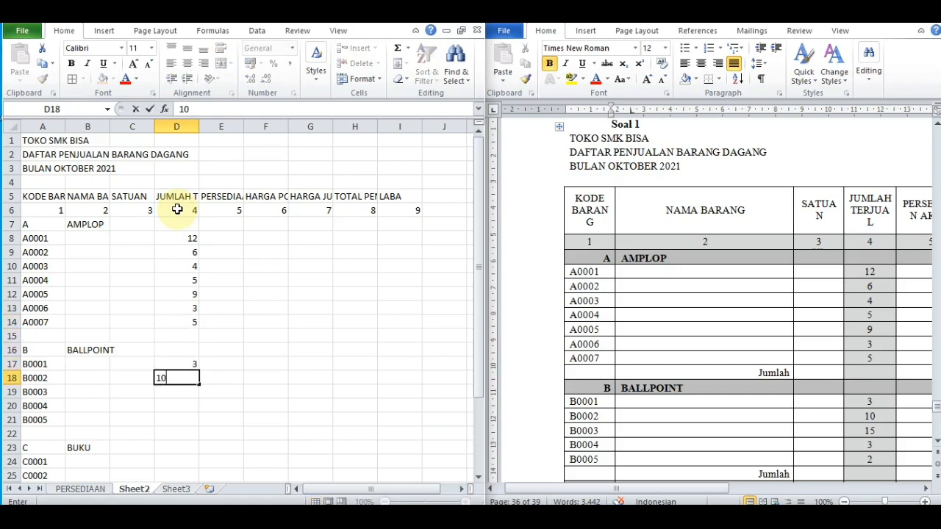
key(Return)
text(15)
key(Return)
text(3)
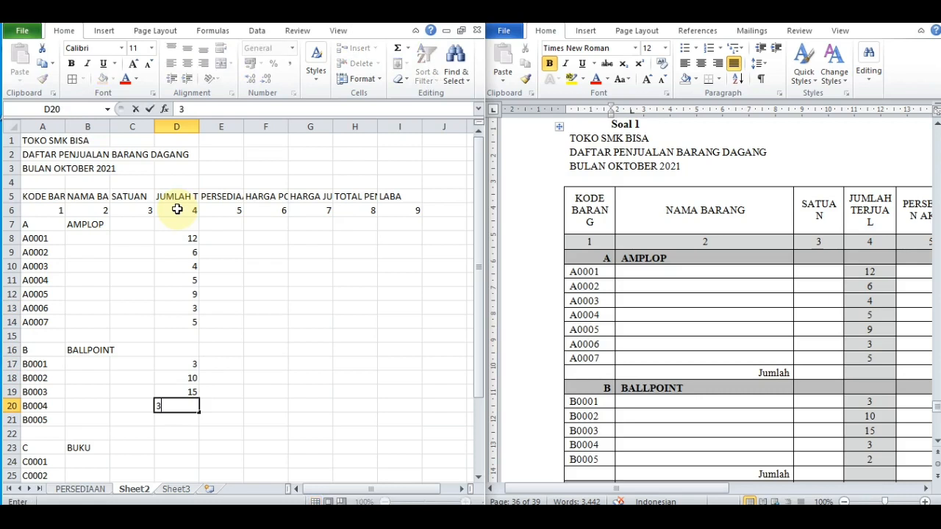
key(Return)
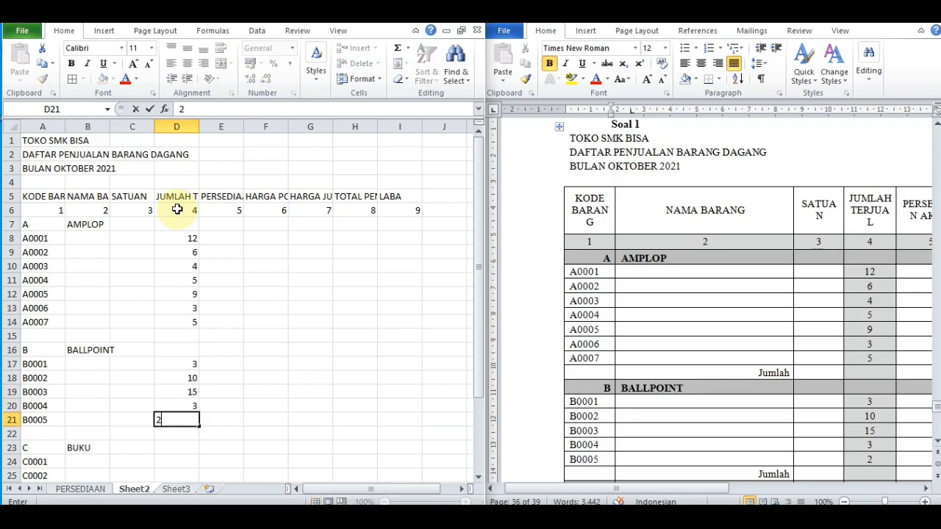
text(2)
key(Return)
Step: Enter the BUKU quantities 8, 16, 27, 20, 11, 8, 23, 12 and 9 under JUMLAH TERJUAL in D24 to D32
key(Return)
key(Return)
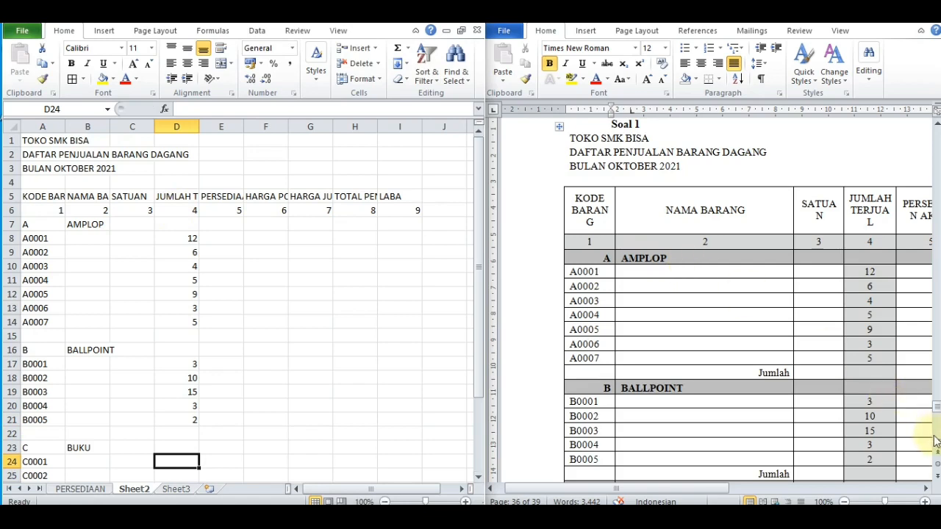
scroll(937, 441, down, 5)
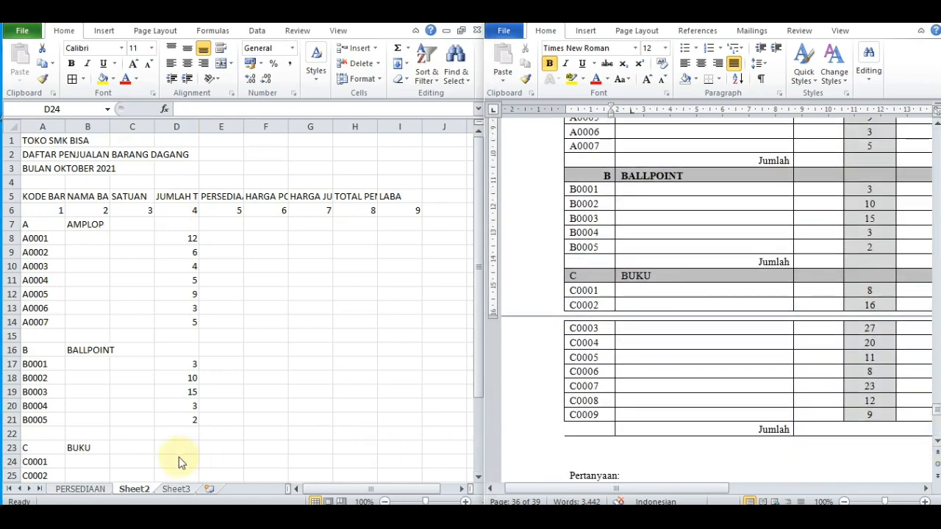
click(186, 463)
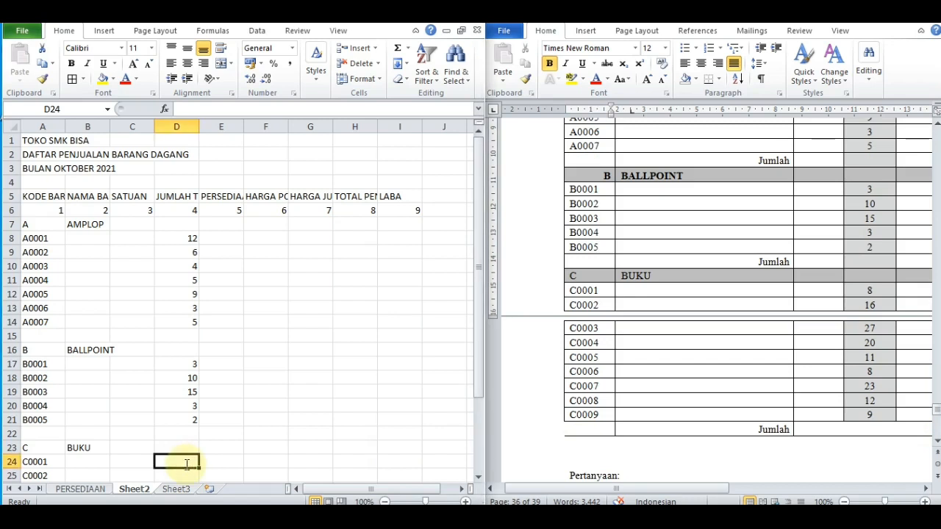
text(8)
key(Return)
text(16)
key(Return)
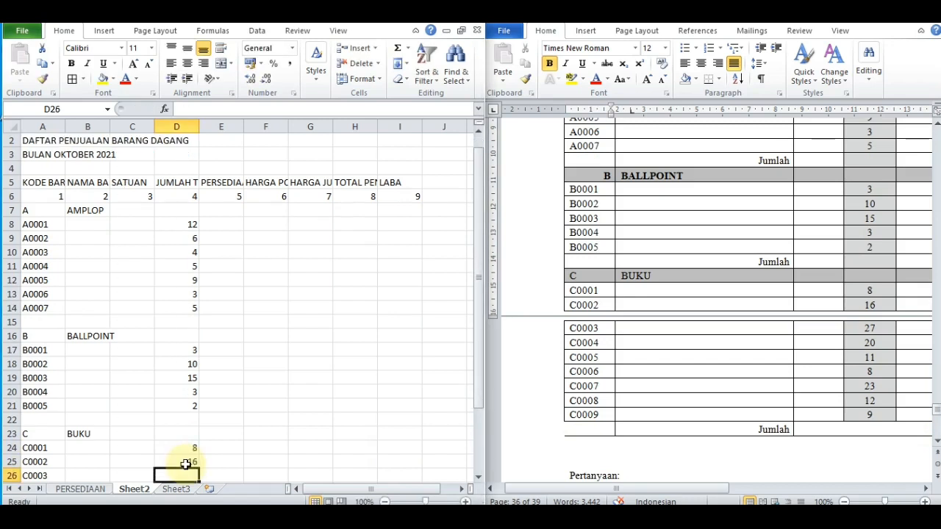
text(27)
key(Return)
text(20)
key(Return)
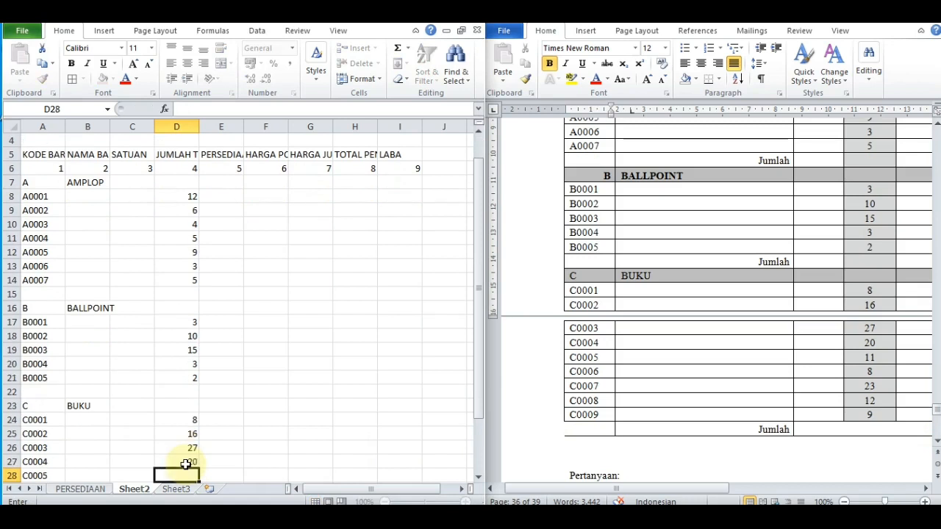
text(11)
key(Return)
text(8)
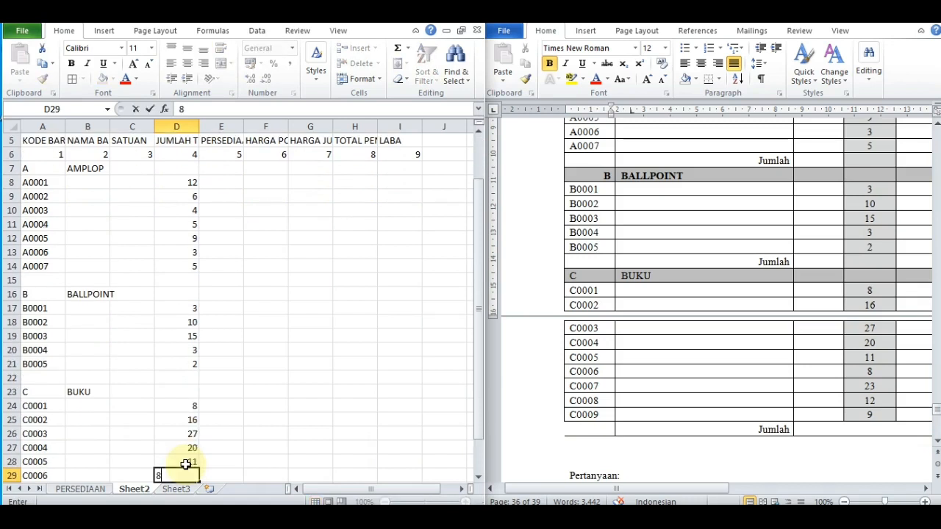
key(Return)
text(23)
key(Return)
text(12)
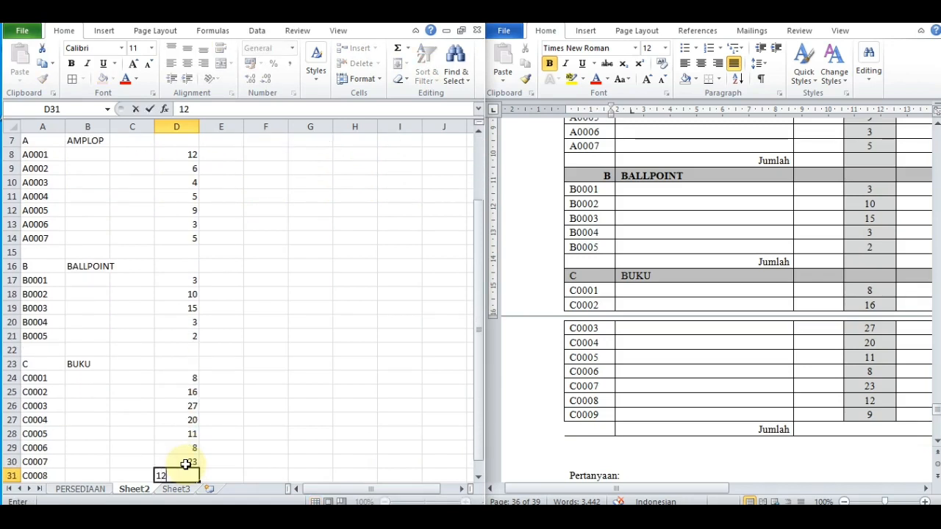
key(Return)
text(9)
key(Return)
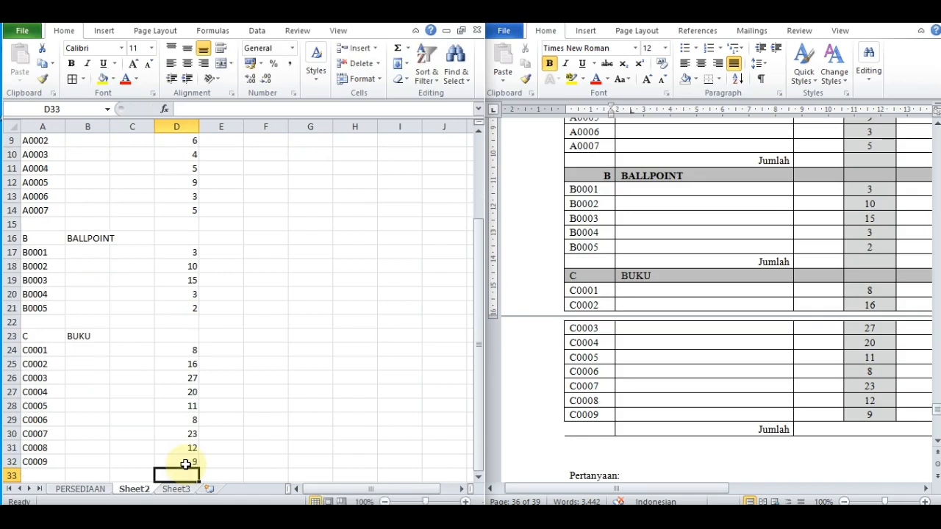
Step: Widen column B, which holds NAMA BARANG, to about three and a half times its original width
key(Left)
key(Up)
key(Up)
key(Up)
key(Up)
key(Up)
key(Up)
key(Up)
key(Up)
key(Up)
key(Up)
key(Up)
key(Up)
key(Up)
key(Up)
key(Up)
key(Up)
key(Up)
key(Up)
key(Up)
key(Up)
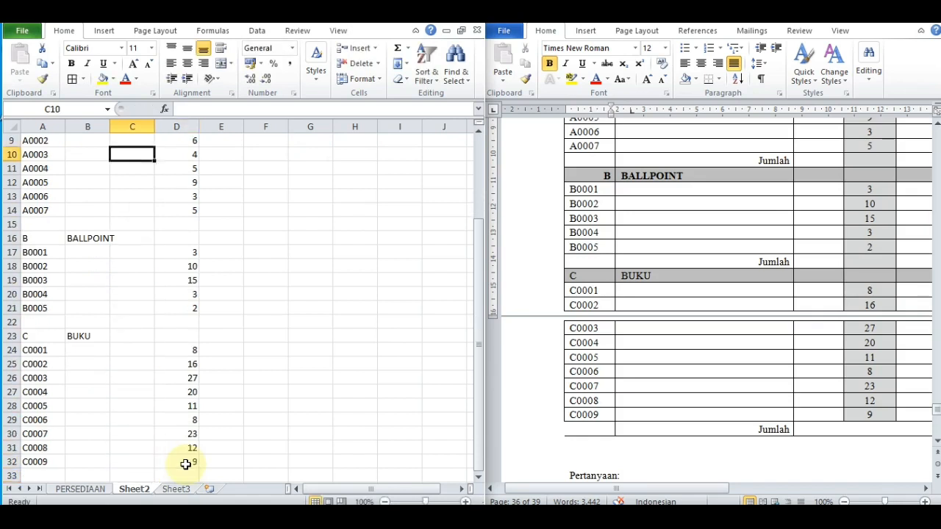
key(Up)
key(Up)
key(Up)
key(Up)
key(Up)
key(Up)
key(Up)
key(Up)
key(Up)
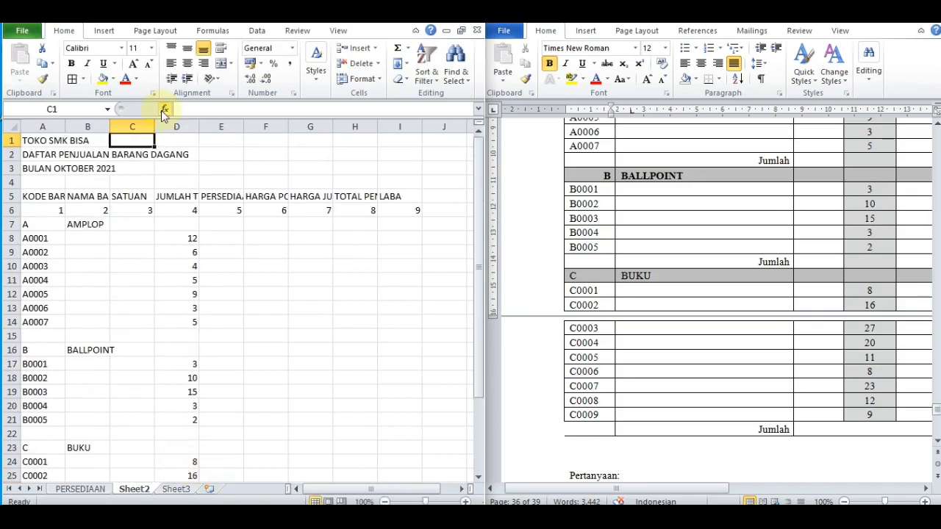
drag(108, 122, 227, 139)
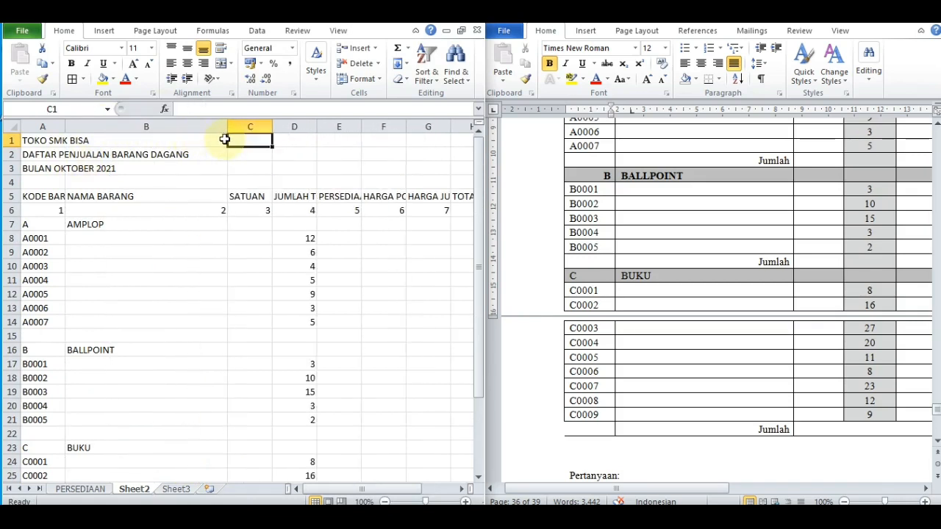
Step: Format header row 5 with wrapped, bold text centred both vertically and horizontally
click(11, 197)
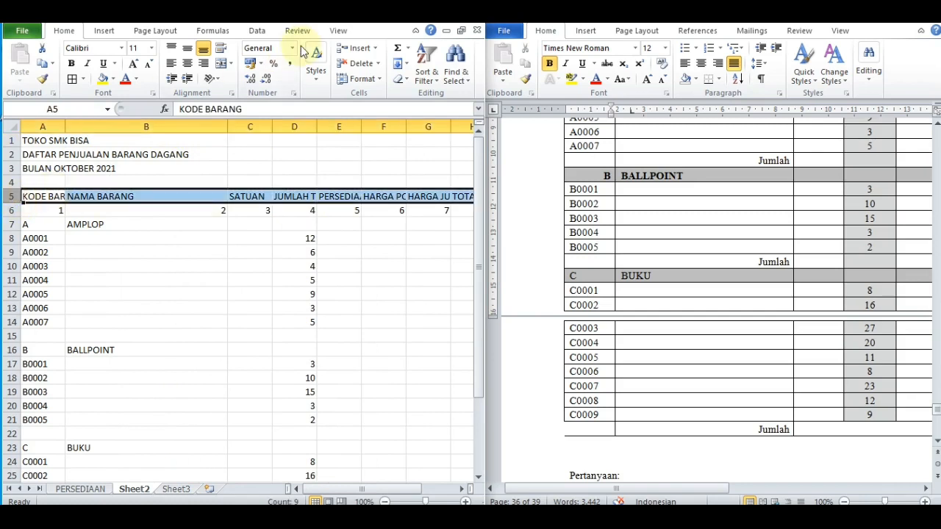
click(222, 50)
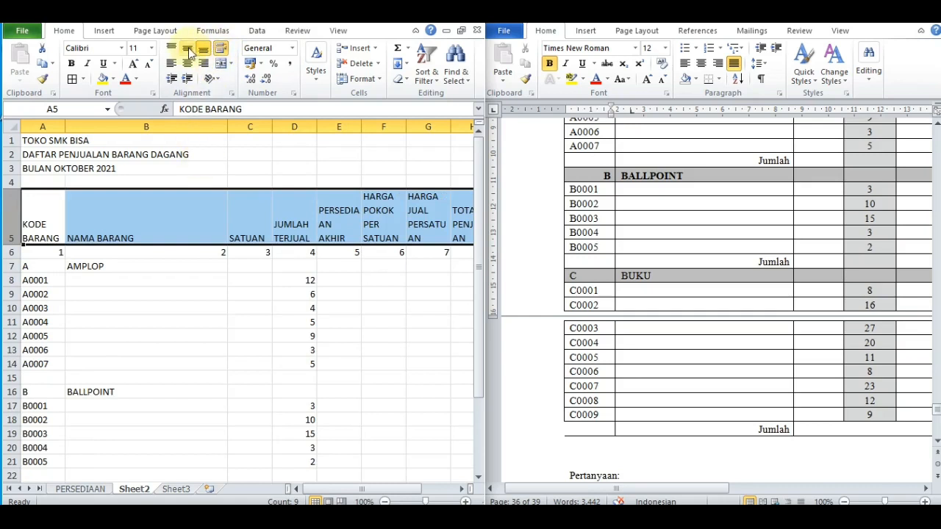
click(189, 50)
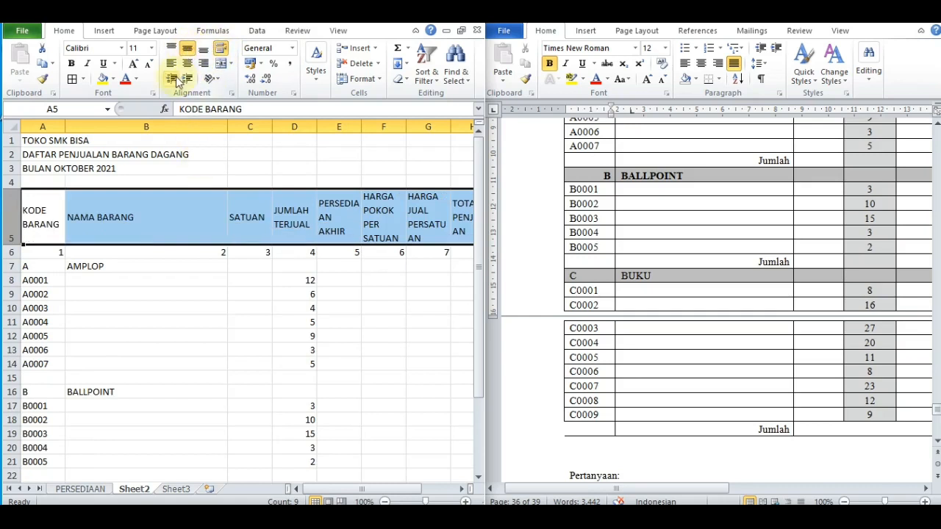
click(72, 64)
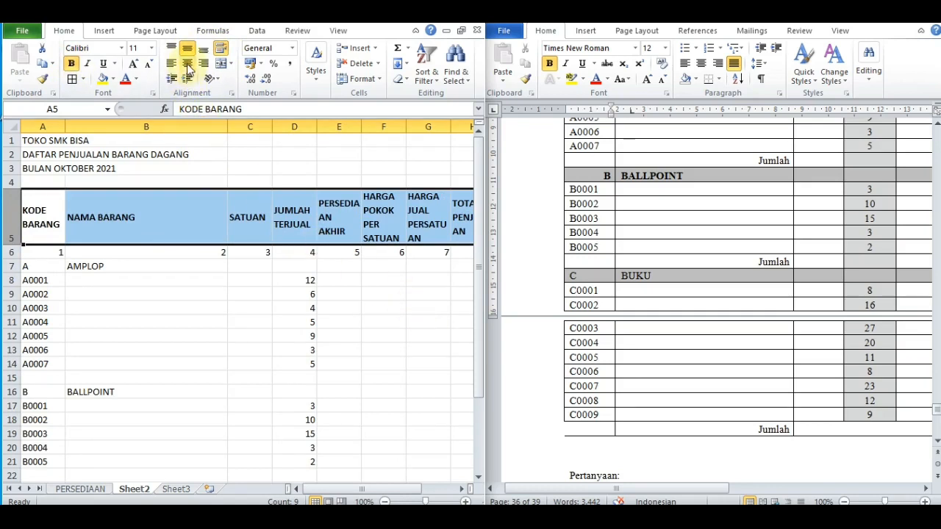
click(188, 64)
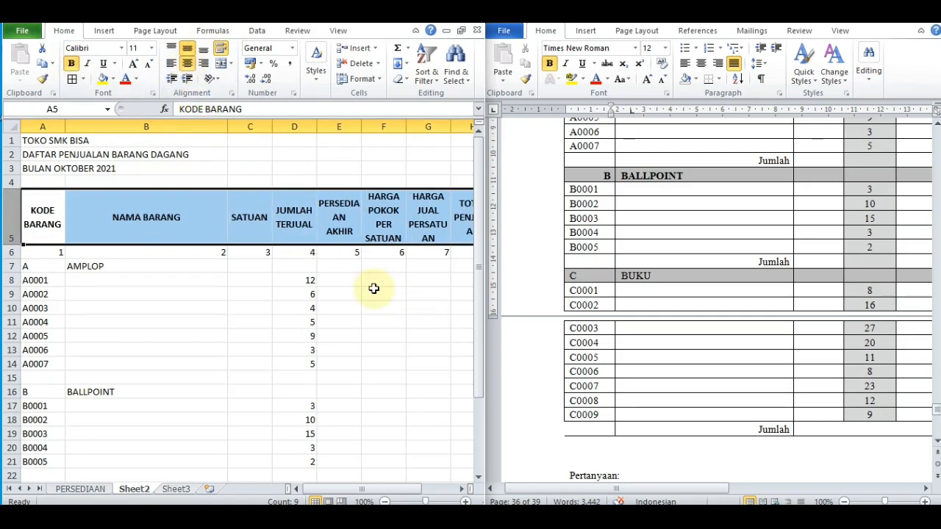
click(207, 278)
Step: Apply all borders to the table range from A5 to I33
click(54, 212)
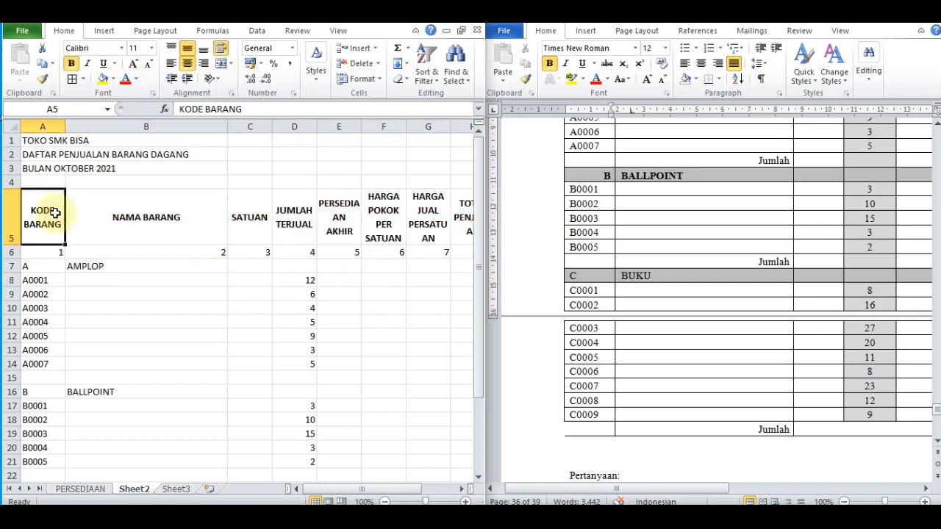
key(shift+Right)
key(shift+Right)
key(shift+Right)
key(shift+Right)
key(shift+Right)
key(shift+Right)
key(shift+Right)
key(shift+Right)
key(shift+Right)
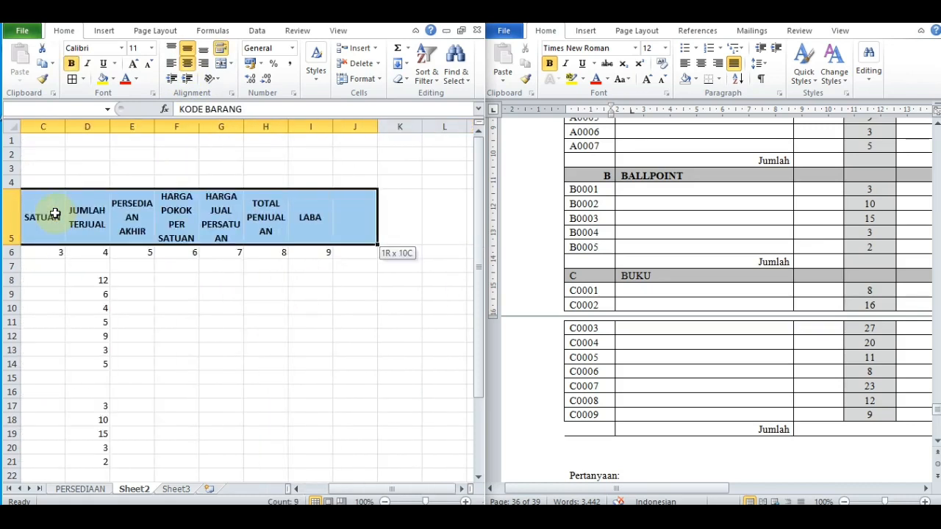
key(shift+Left)
key(shift+Down)
key(shift+Down)
key(shift+Down)
key(shift+Down)
key(shift+Down)
key(shift+Down)
key(shift+Down)
key(shift+Down)
key(shift+Down)
key(shift+Down)
key(shift+Down)
key(shift+Down)
key(shift+Down)
key(shift+Down)
key(shift+Down)
key(shift+Down)
key(shift+Down)
key(shift+Down)
key(shift+Down)
key(shift+Down)
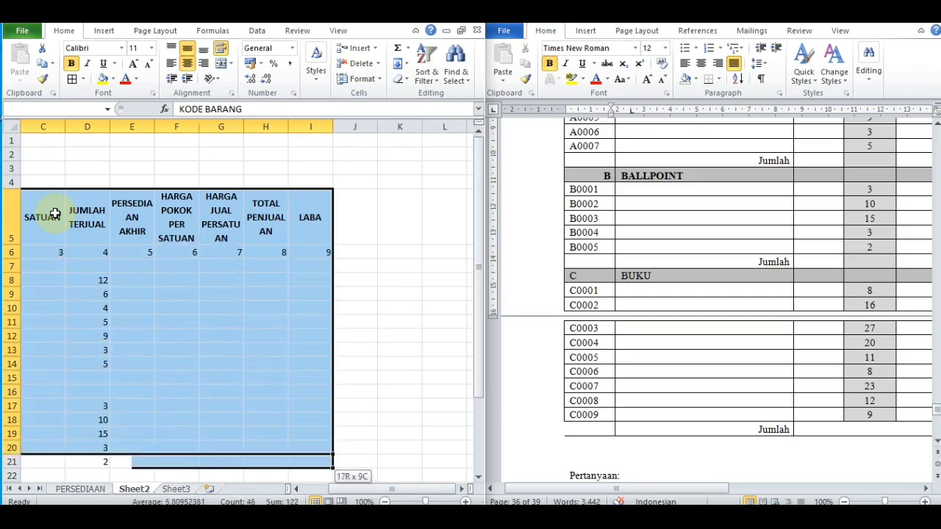
key(shift+Up)
key(shift+Down)
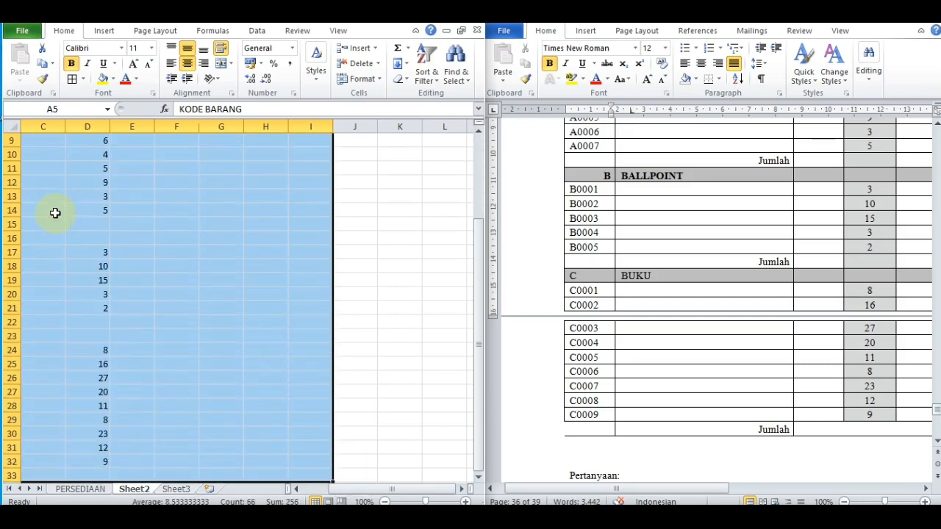
click(71, 79)
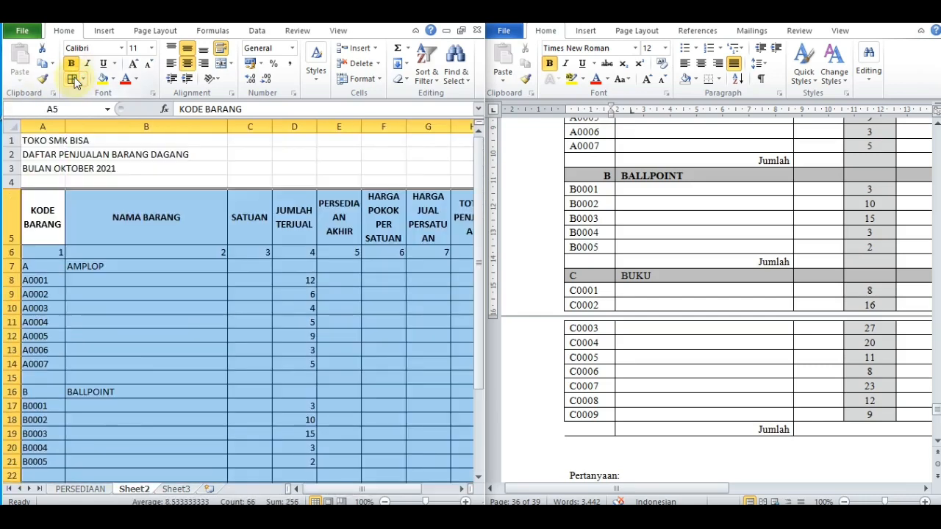
Step: Centre the column numbers 1 to 9 in row 6 horizontally
click(17, 252)
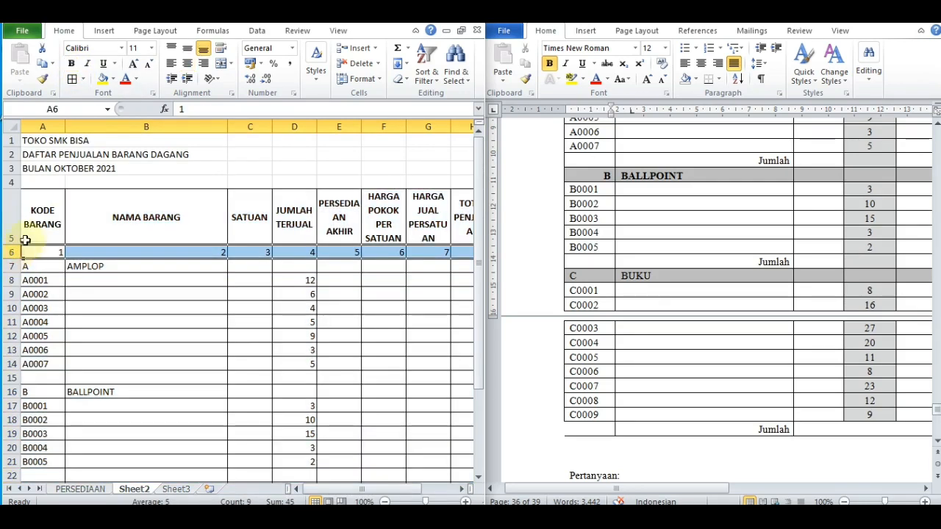
click(187, 64)
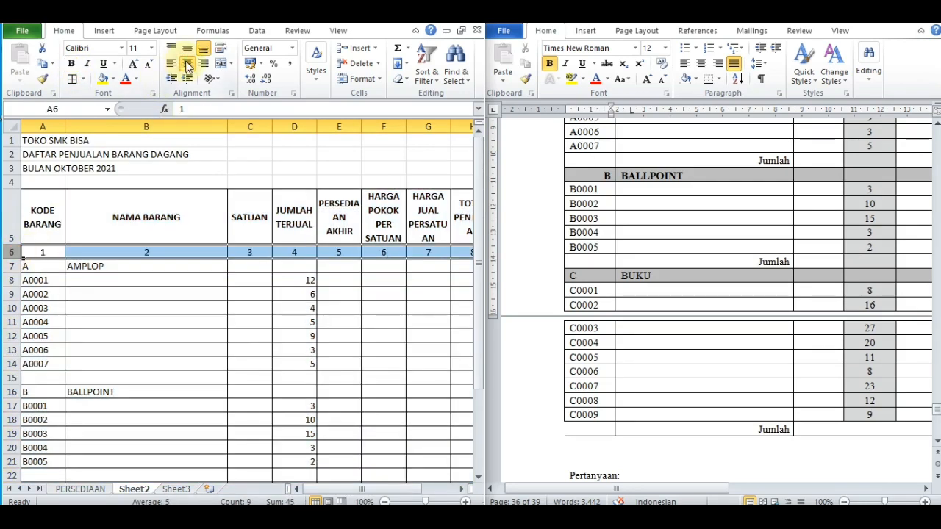
click(281, 320)
key(Up)
key(Up)
key(Up)
key(Up)
key(Up)
key(Up)
key(Up)
key(Up)
key(Up)
key(Up)
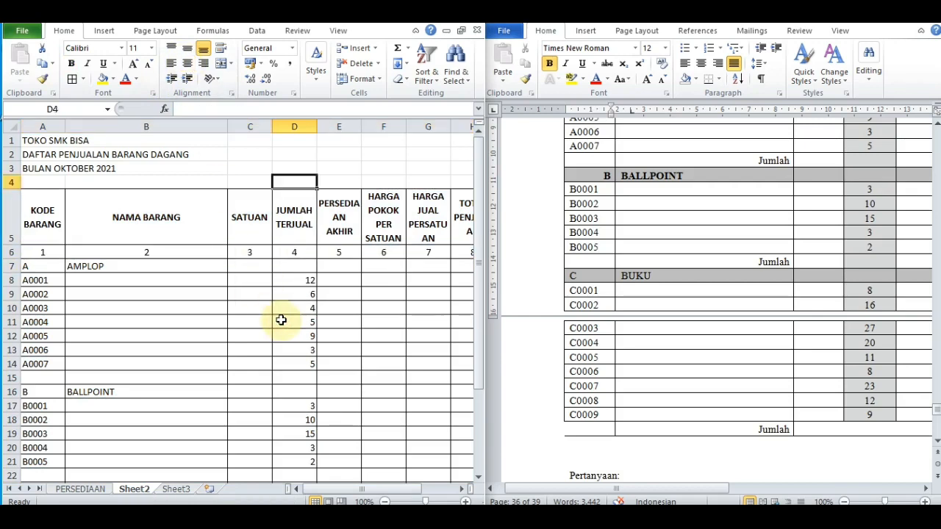
Step: Fill the header cells A5 to I5, from KODE BARANG to LABA, with yellow
click(735, 343)
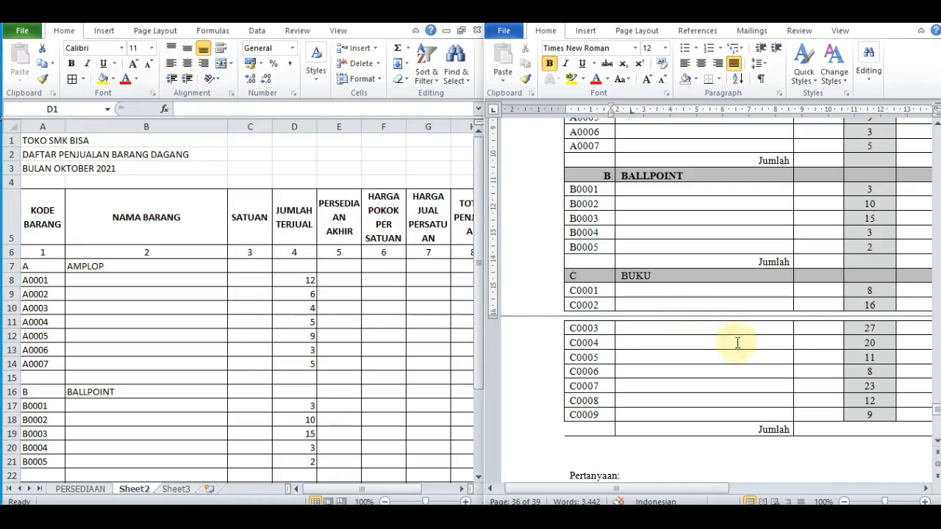
scroll(736, 343, up, 6)
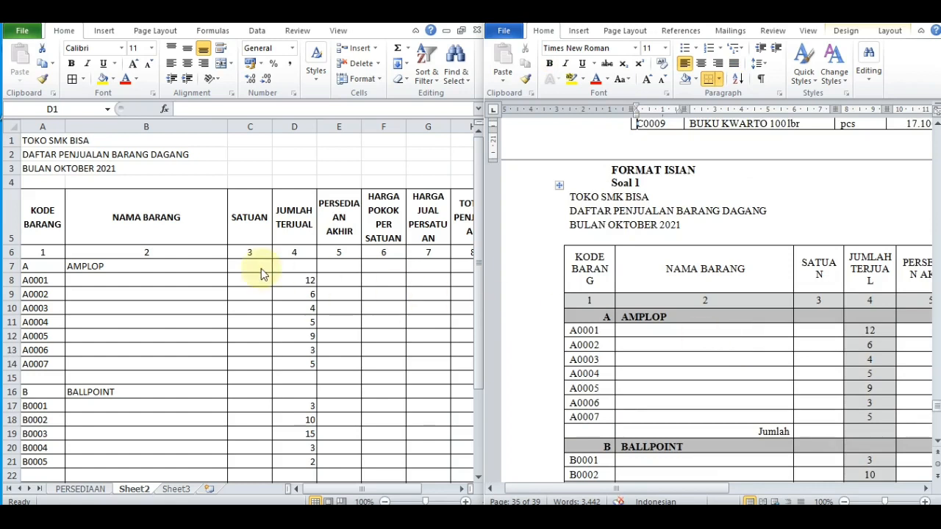
click(38, 250)
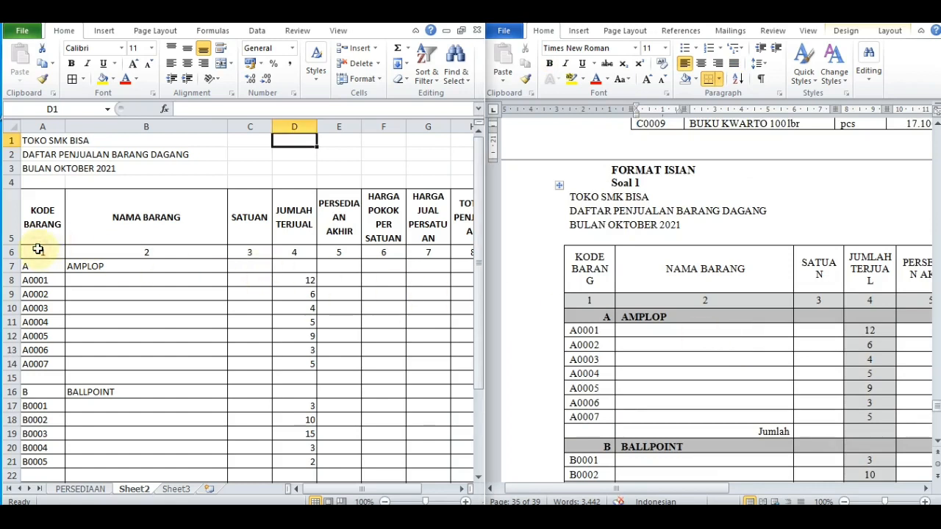
click(30, 232)
key(shift+Right)
key(shift+Right)
key(shift+Right)
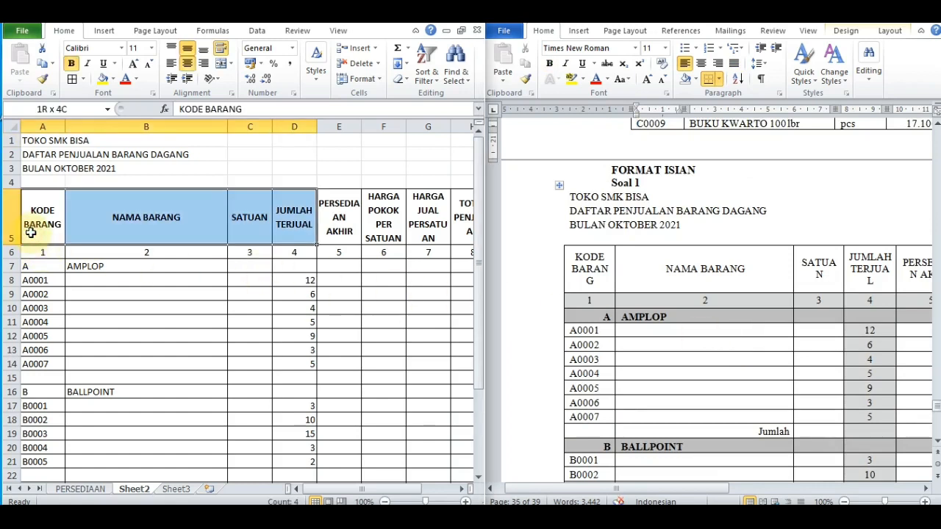
key(shift+Right)
key(shift+Right)
key(shift+Right)
key(shift+Right)
key(shift+Right)
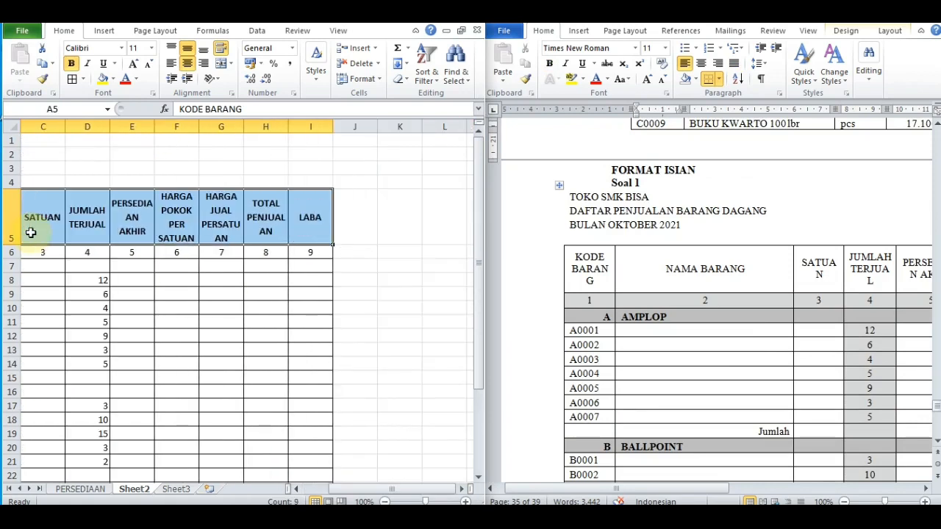
click(106, 79)
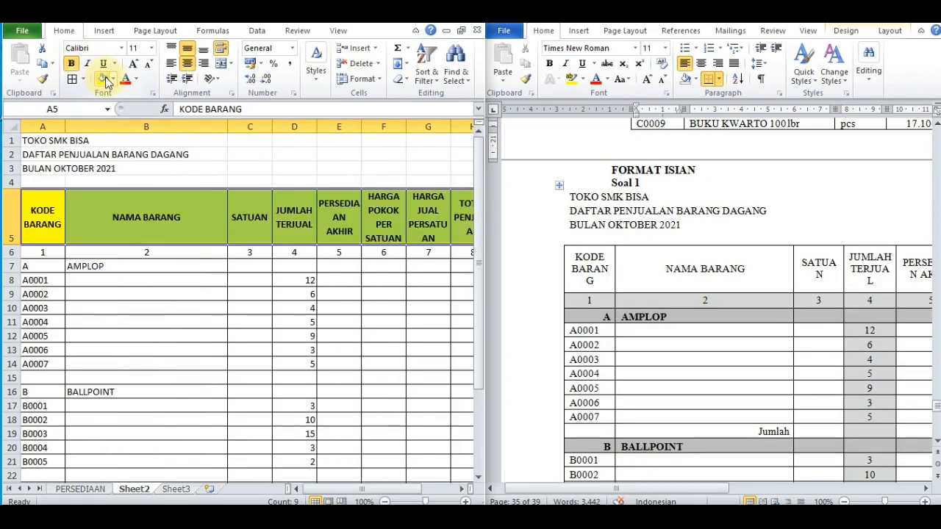
Step: Fill the column-number cells A6 to I6 with light grey
key(Down)
key(shift+Right)
key(shift+Right)
key(shift+Right)
key(shift+Right)
key(shift+Right)
key(shift+Right)
key(shift+Right)
key(shift+Right)
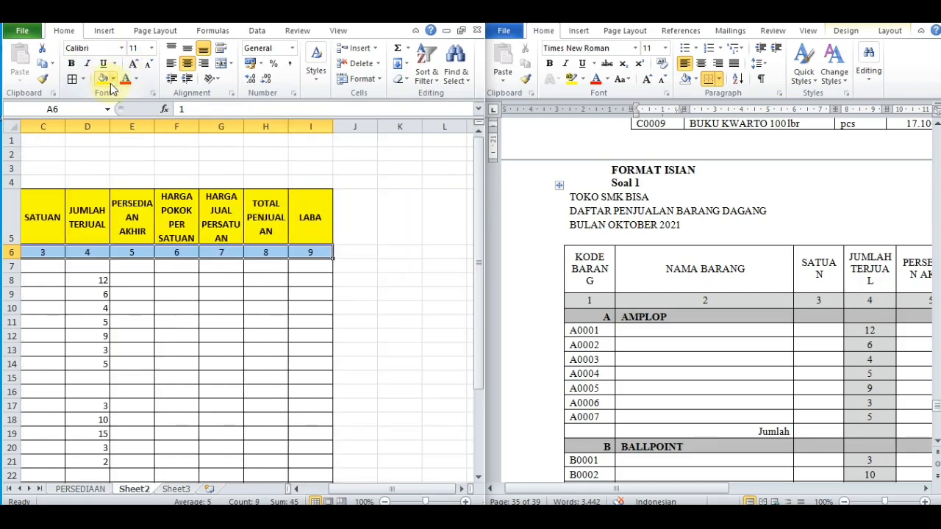
click(112, 80)
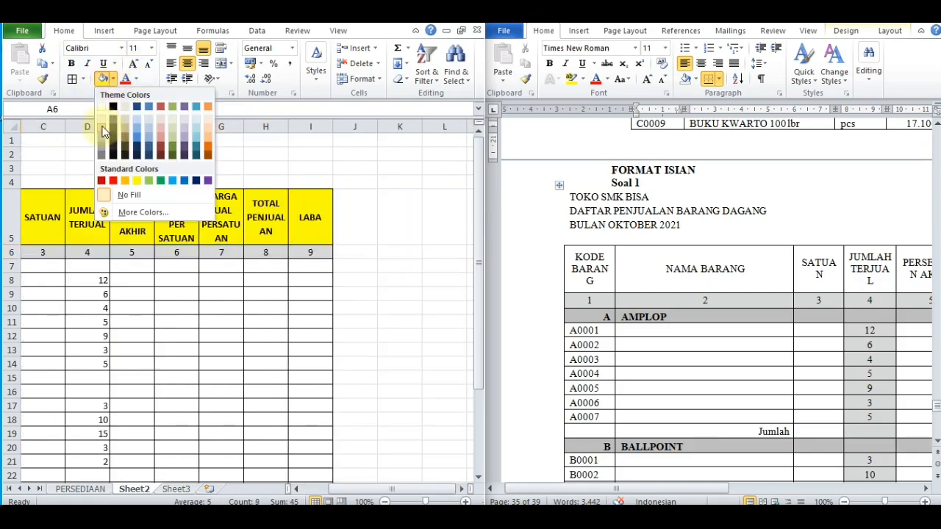
click(102, 120)
Step: Fill the AMPLOP category row, A7 to I7, with a darker grey than row 6
key(Down)
key(shift+Right)
key(shift+Right)
key(shift+Right)
key(shift+Right)
key(shift+Right)
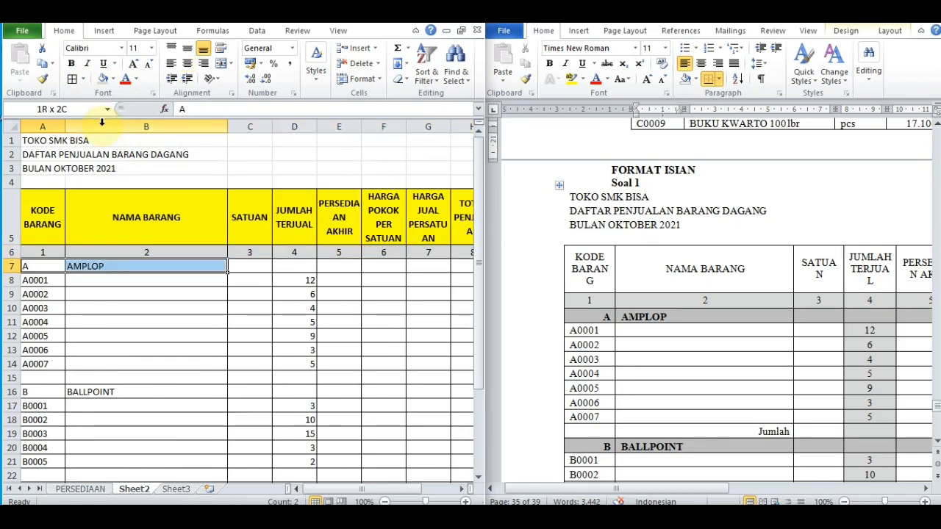
key(shift+Right)
key(shift+Right)
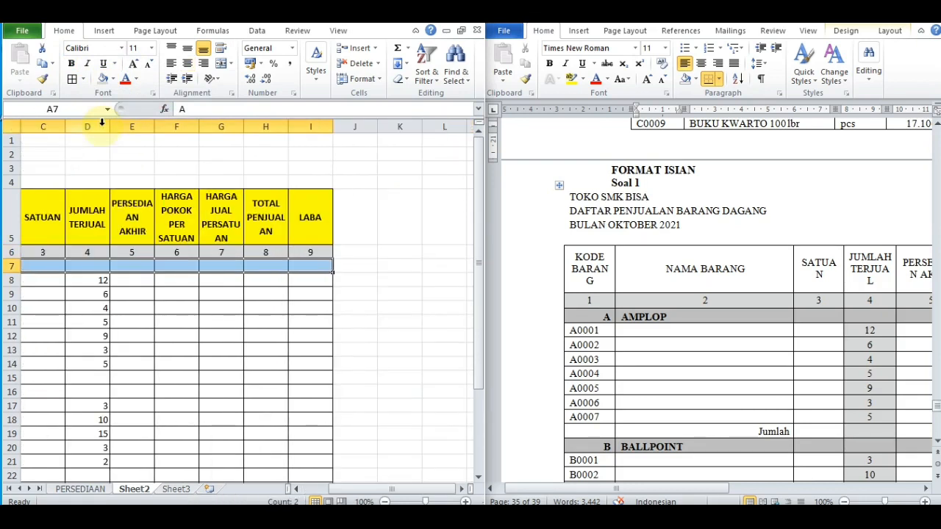
click(115, 79)
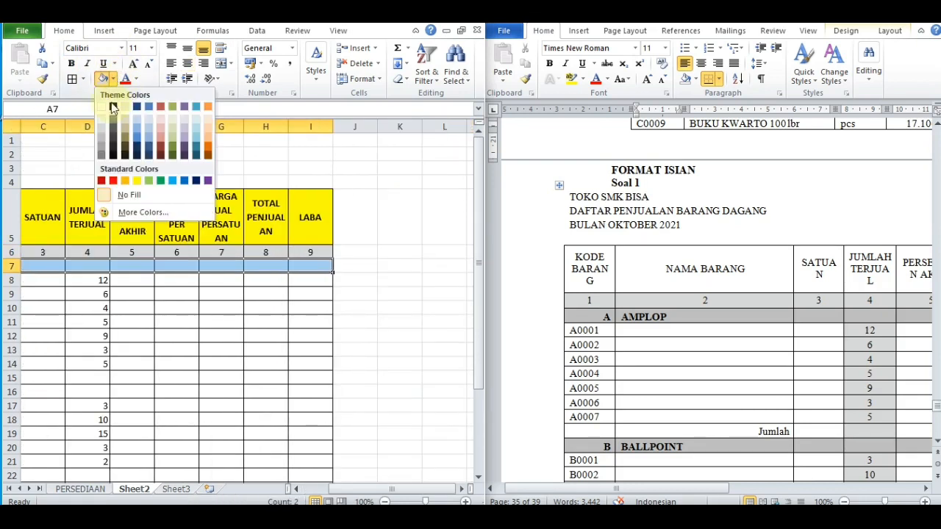
click(99, 140)
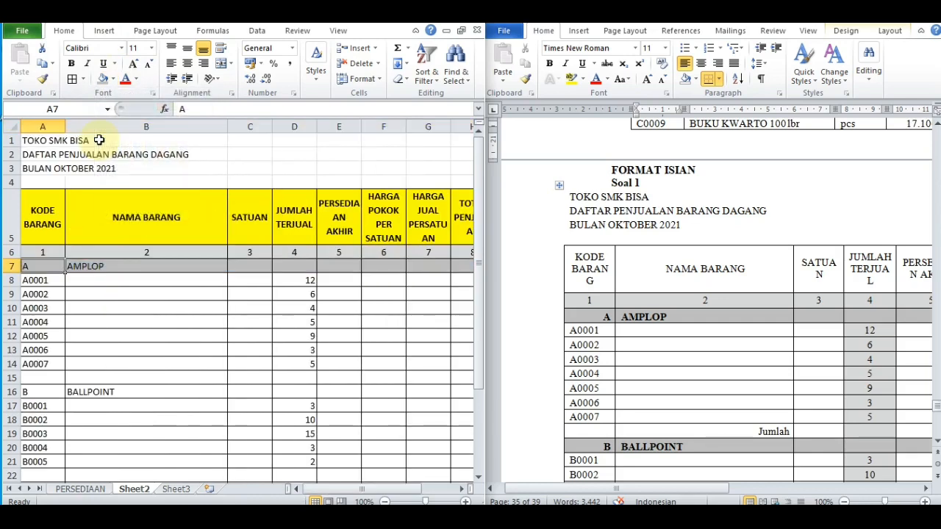
Step: Make A and AMPLOP in A7 and B7 bold, and right-align the category letter A
key(Down)
key(Down)
key(Down)
key(Down)
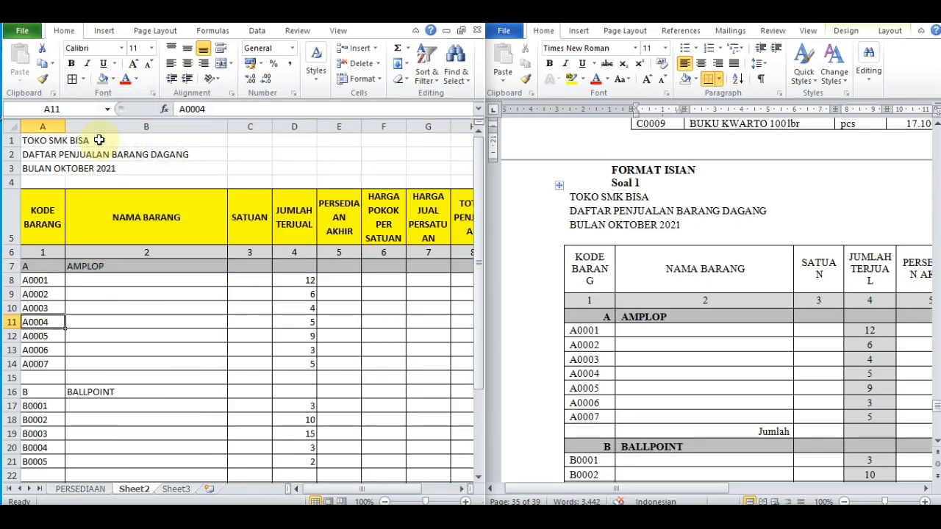
key(Up)
key(Up)
key(Up)
key(Up)
key(shift+Right)
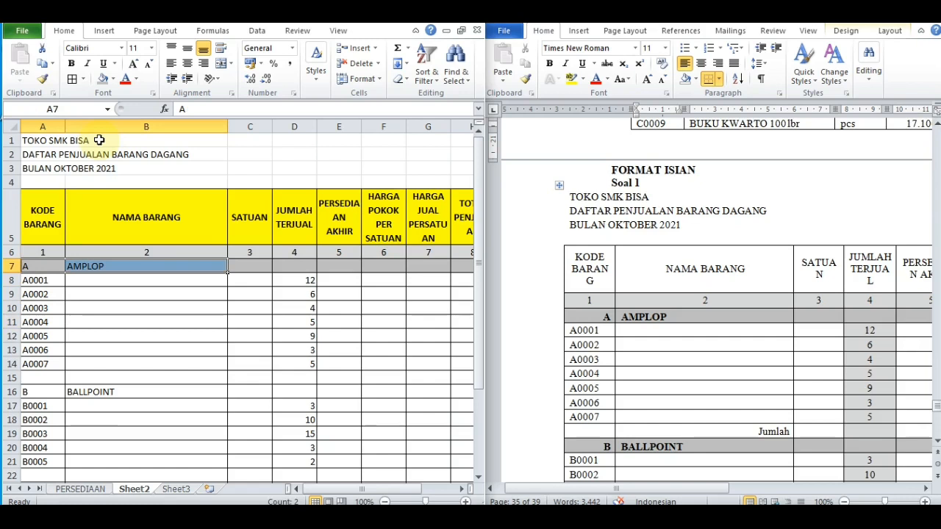
key(ctrl+b)
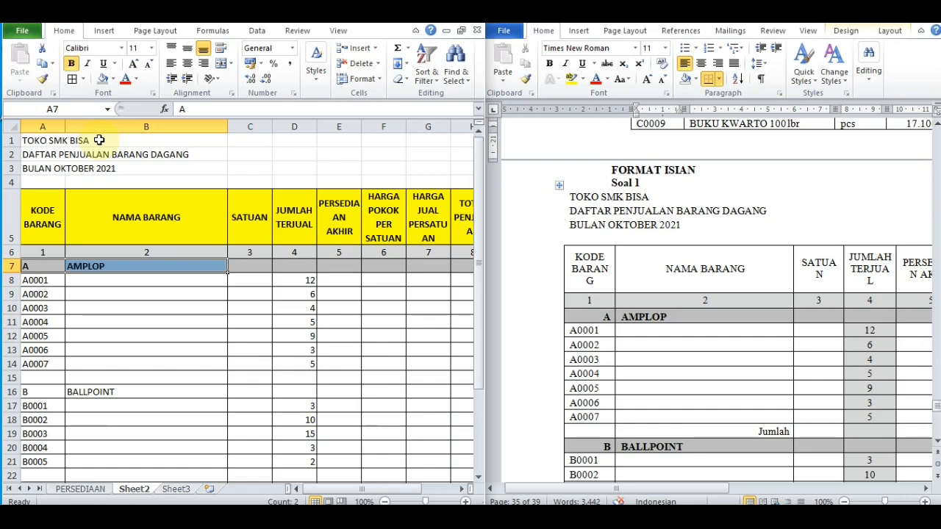
click(53, 265)
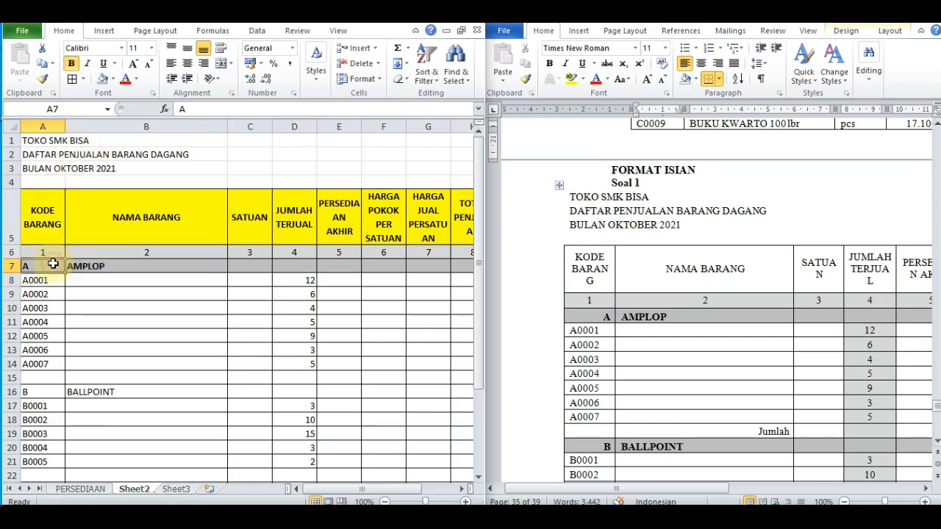
click(205, 64)
Step: Fill the BALLPOINT category row, A16 to I16, with the same darker grey as the AMPLOP row
key(Down)
key(Down)
key(Down)
key(Down)
key(Down)
key(Down)
key(Down)
key(Down)
key(Down)
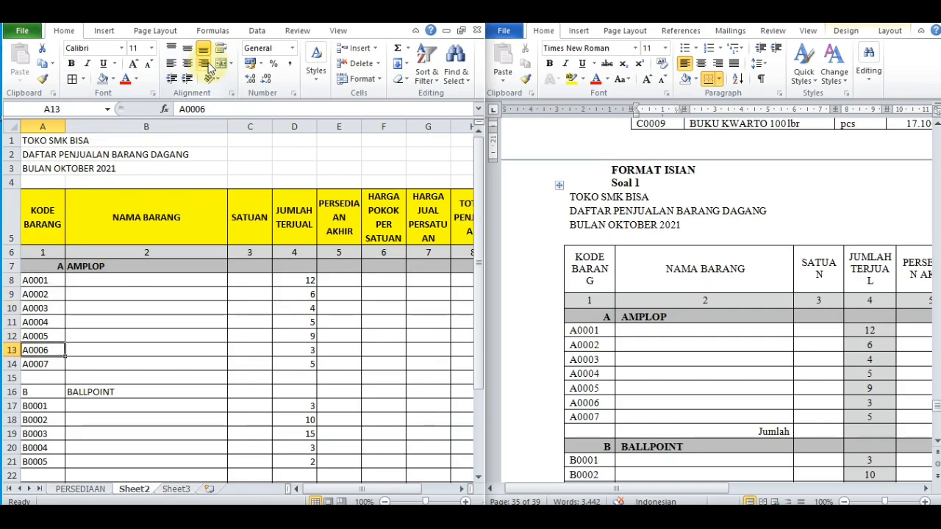
key(shift+Right)
key(shift+Right)
key(shift+Right)
key(shift+Right)
key(shift+Right)
key(shift+Right)
key(shift+Right)
key(shift+Right)
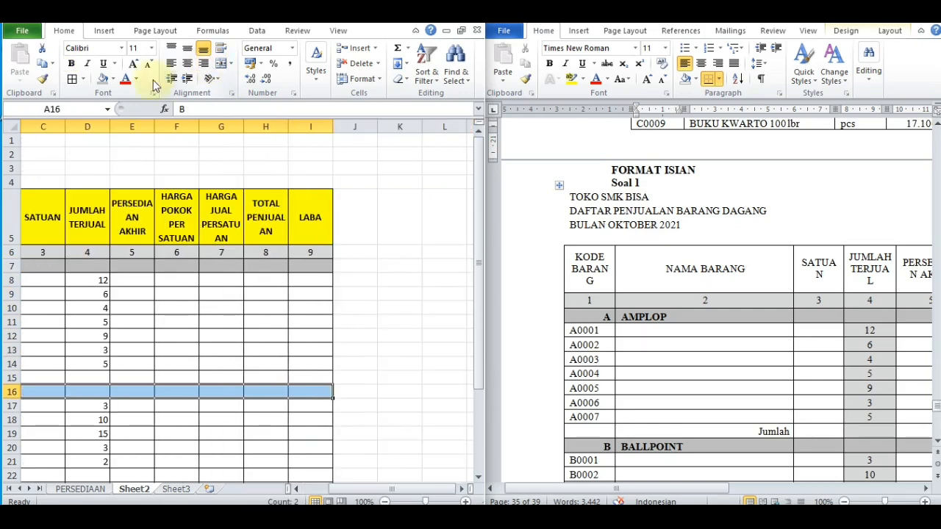
click(102, 80)
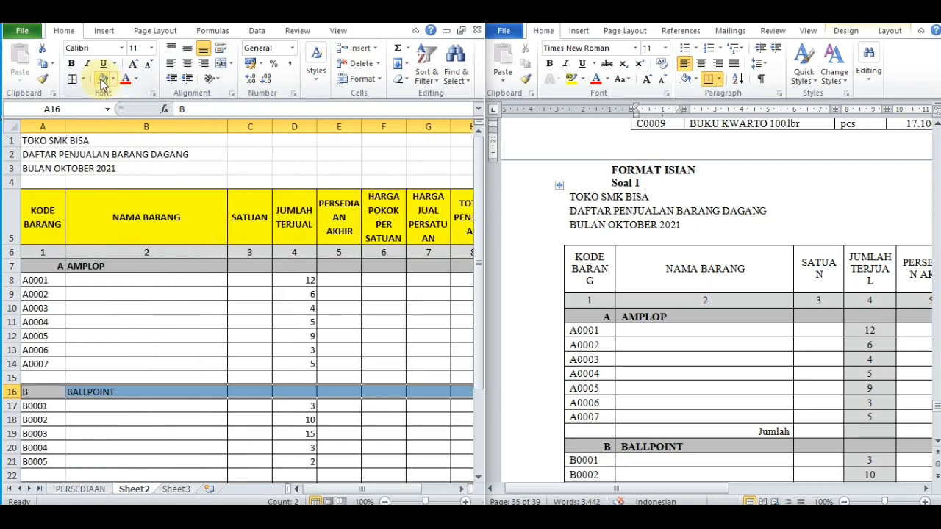
Step: Make the BALLPOINT row's text bold and right-align the category letter B in A16
key(ctrl+b)
key(Down)
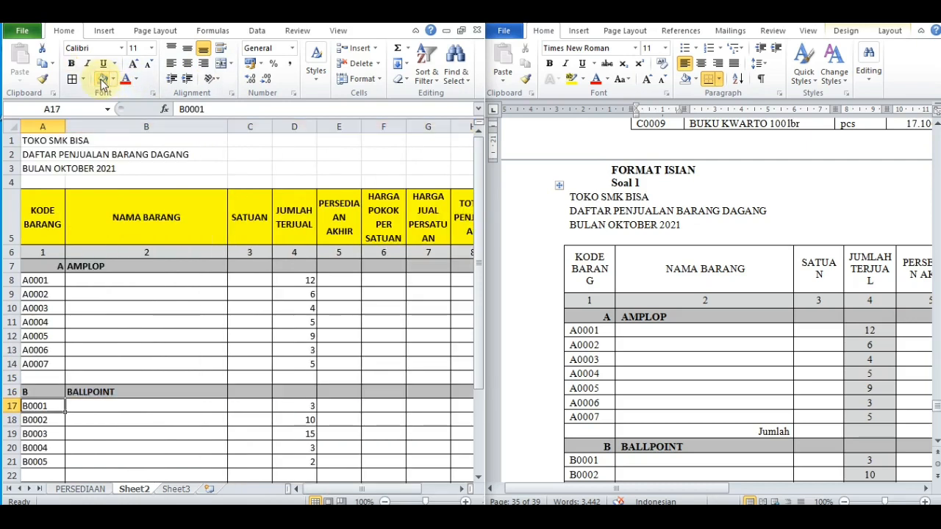
key(Up)
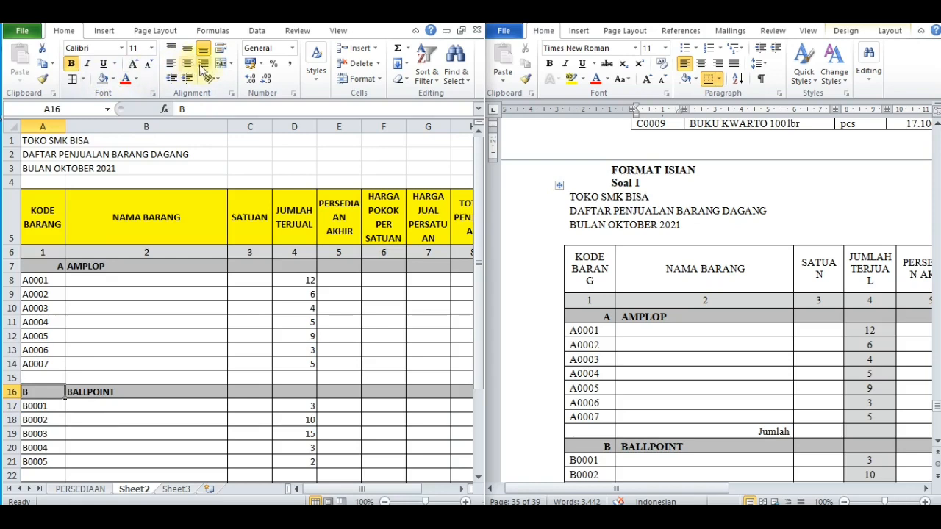
Step: Fill the BUKU category row, A23 to I23, with the same darker grey and make its text bold
key(Down)
key(Down)
key(Down)
key(Down)
key(Down)
key(Down)
key(Down)
key(Down)
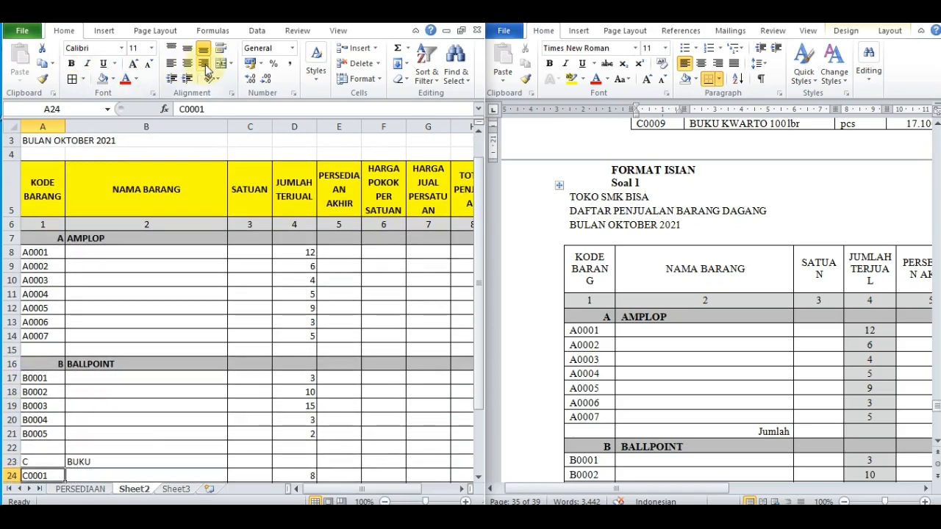
key(Up)
key(Up)
key(Down)
key(shift+Right)
key(shift+Right)
key(shift+Right)
key(shift+Right)
key(shift+Right)
key(shift+Right)
key(shift+Right)
key(shift+Right)
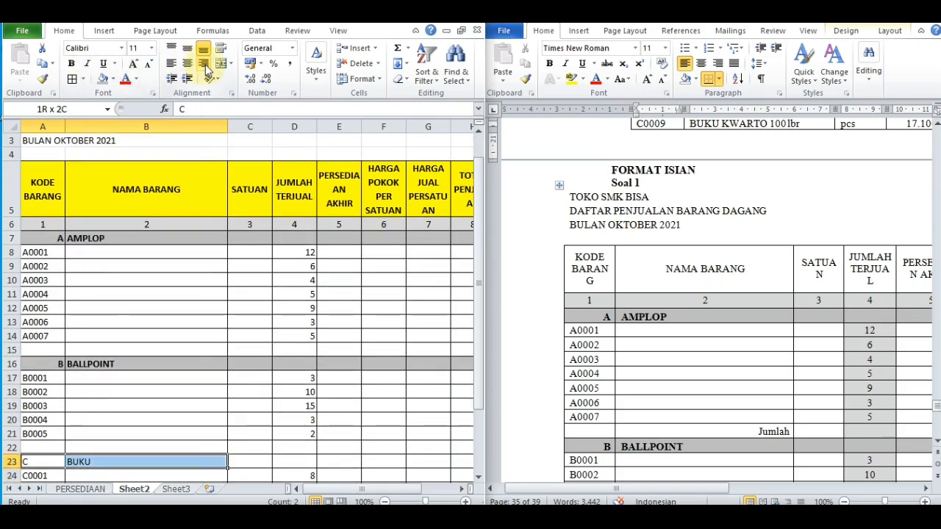
click(103, 79)
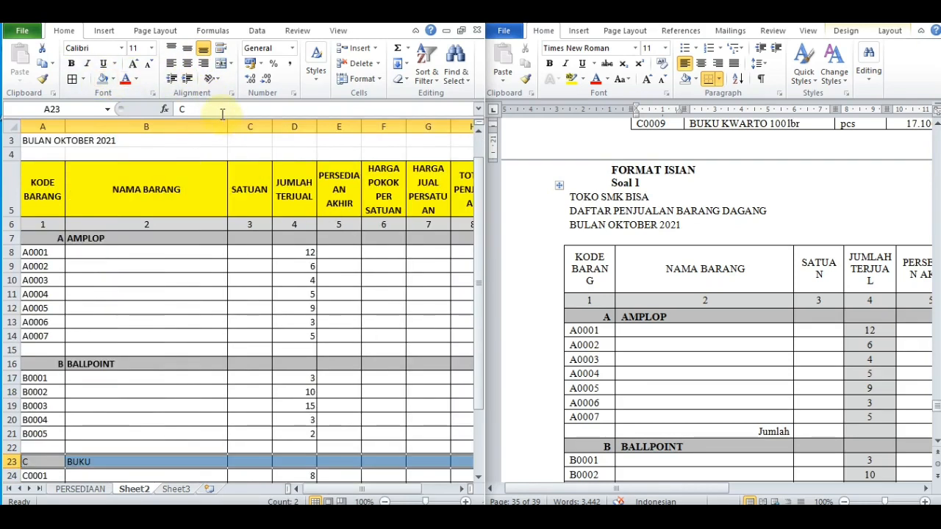
key(ctrl+b)
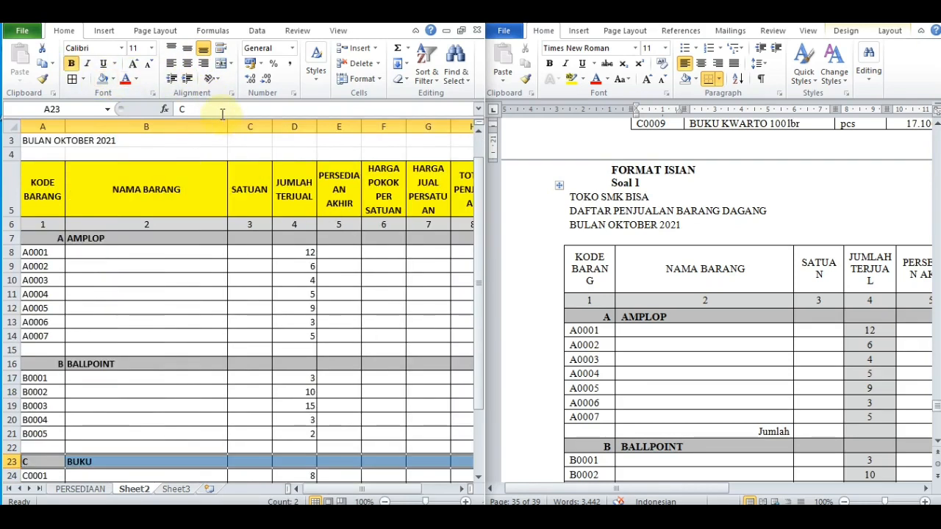
Step: Right-align the category letter C in A23 of the BUKU row
click(45, 463)
key(Right)
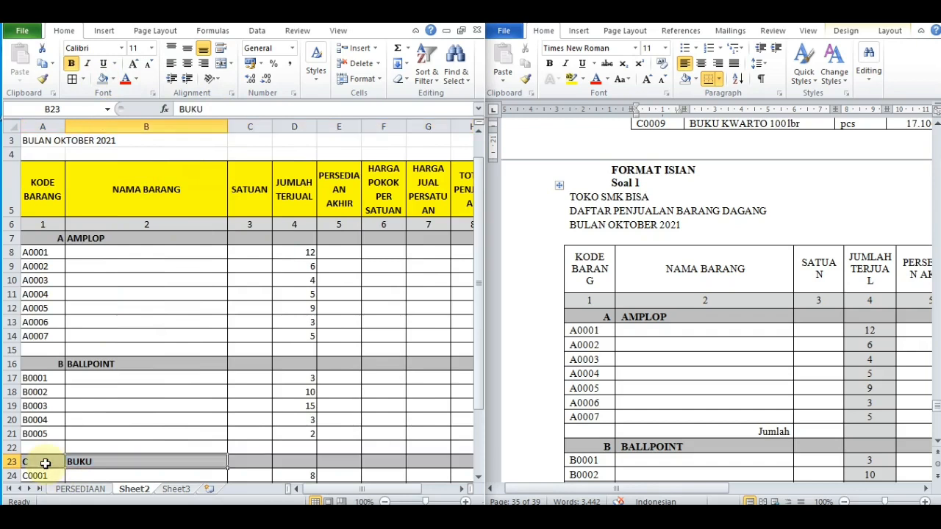
click(45, 464)
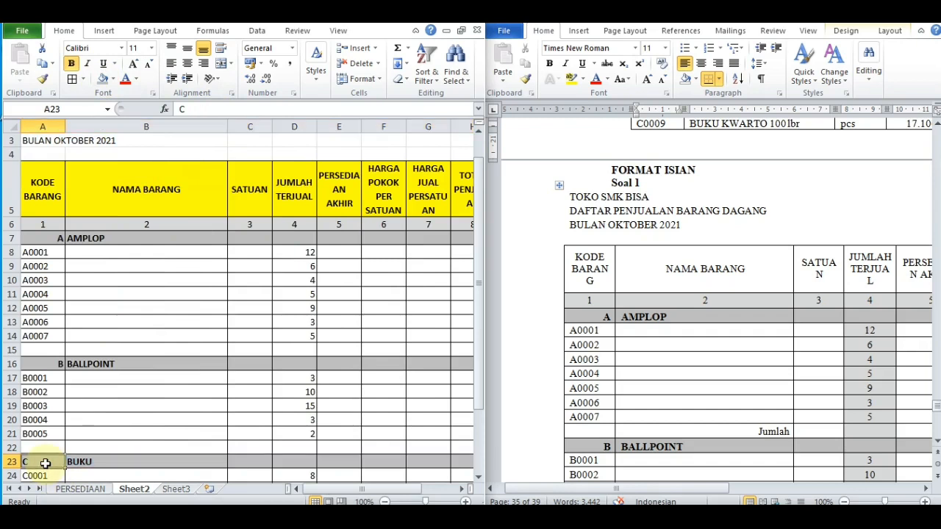
click(203, 64)
Step: Look over the formatted table from the BUKU rows down past its last row and back up to the header
key(Down)
key(Down)
key(Down)
key(Down)
key(Down)
key(Down)
key(Down)
key(Down)
key(Down)
key(Down)
key(Down)
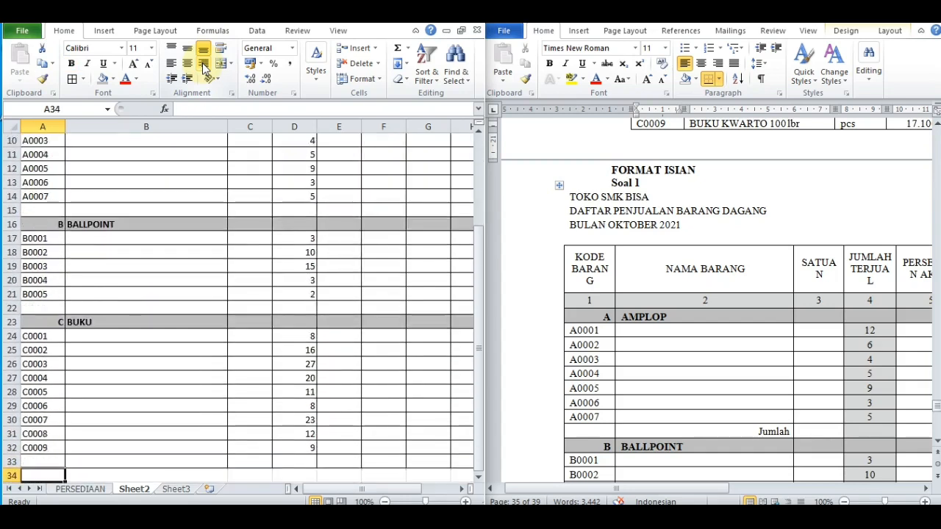
key(Down)
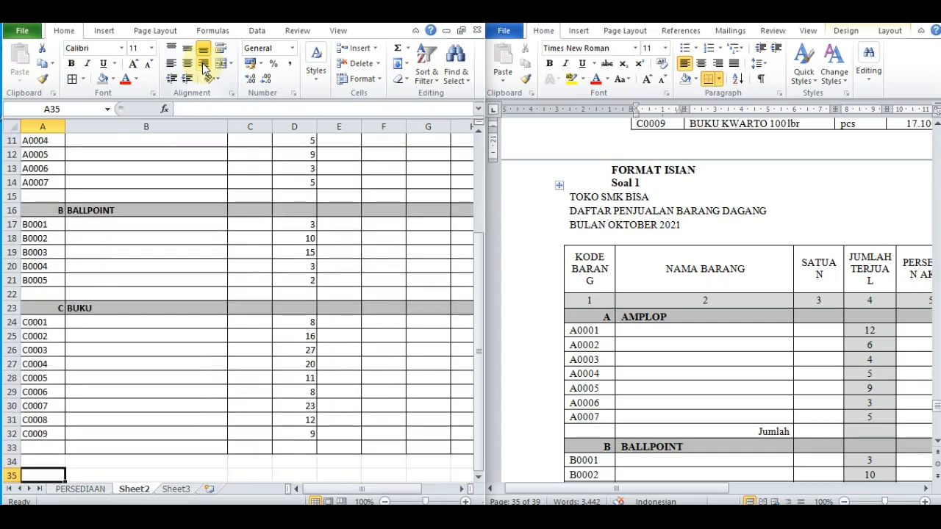
key(Up)
key(Up)
key(Up)
key(Up)
key(Up)
key(Up)
key(Up)
key(Up)
key(Up)
key(Up)
key(Up)
key(Up)
key(Up)
key(Up)
key(Up)
key(Up)
key(Up)
key(Up)
key(Up)
key(Up)
key(Up)
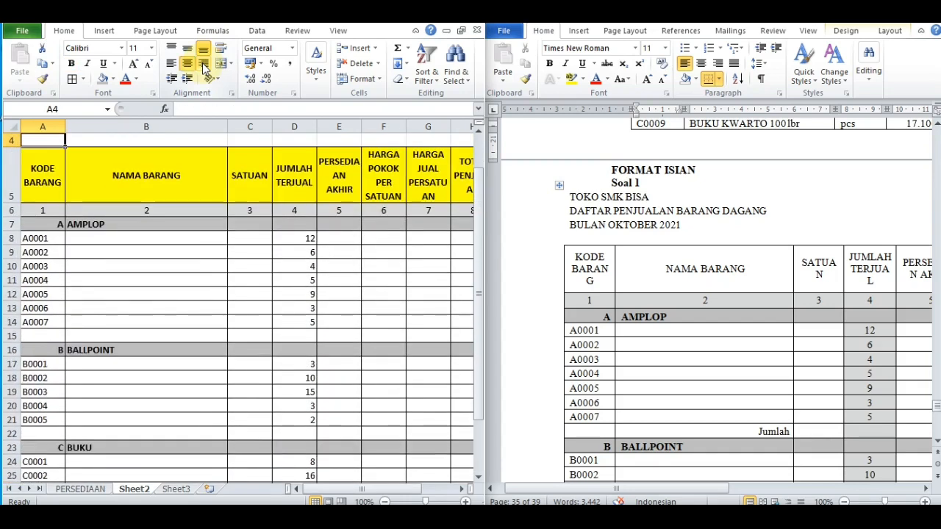
Step: Merge and centre the title TOKO SMK BISA across A1 to I1
click(121, 240)
key(Up)
key(Up)
key(Up)
key(Up)
key(Up)
key(Up)
key(Up)
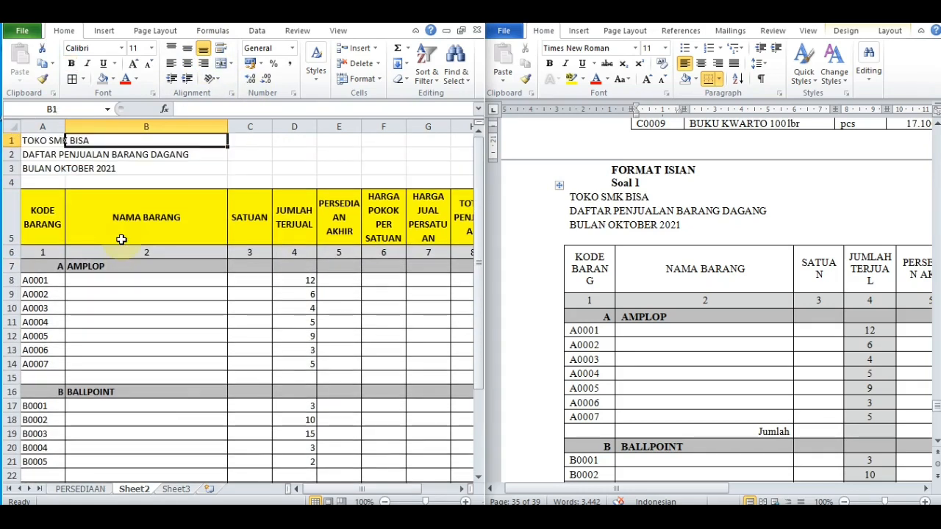
key(Left)
key(shift+Right)
key(shift+Right)
key(shift+Right)
key(shift+Right)
key(shift+Right)
key(shift+Right)
key(shift+Right)
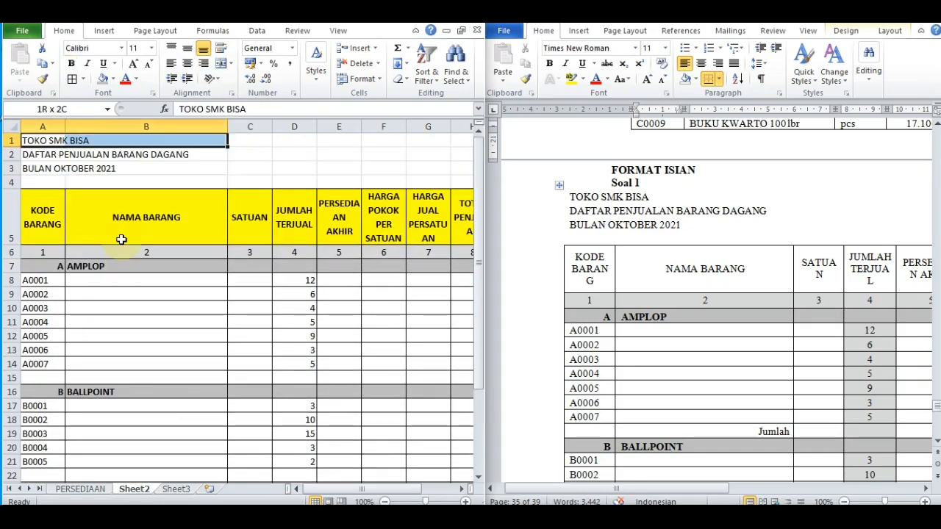
key(shift+Right)
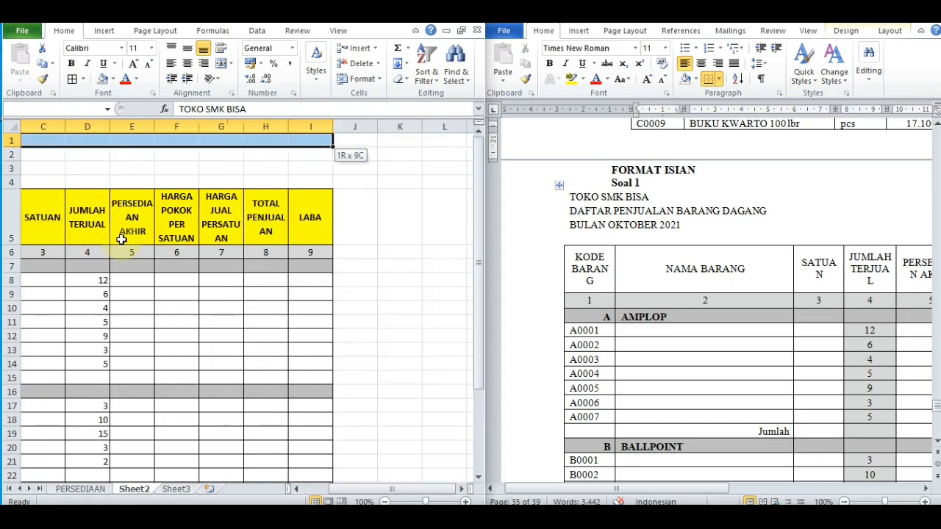
click(221, 65)
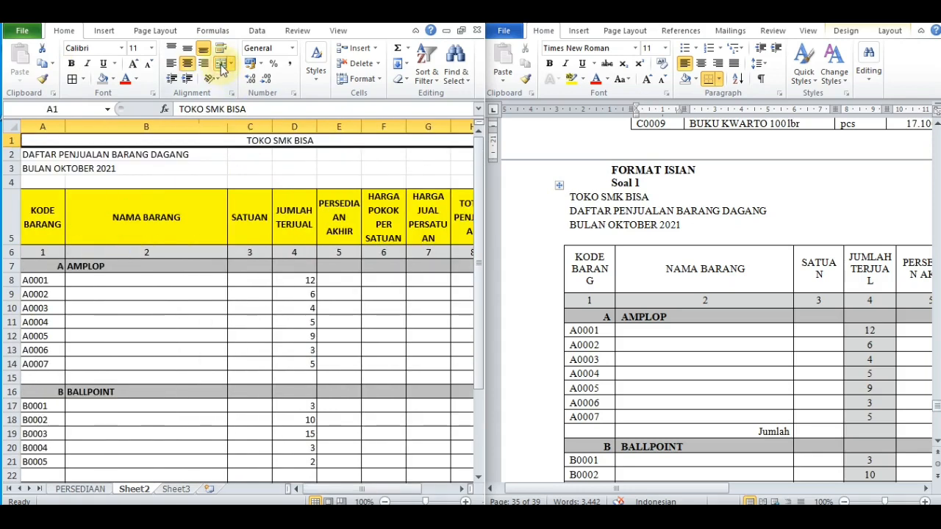
Step: Merge and centre DAFTAR PENJUALAN BARANG DAGANG across A2 to I2
key(Down)
key(shift+Right)
key(shift+Right)
key(shift+Right)
key(shift+Right)
key(shift+Right)
key(shift+Right)
key(shift+Right)
key(shift+Right)
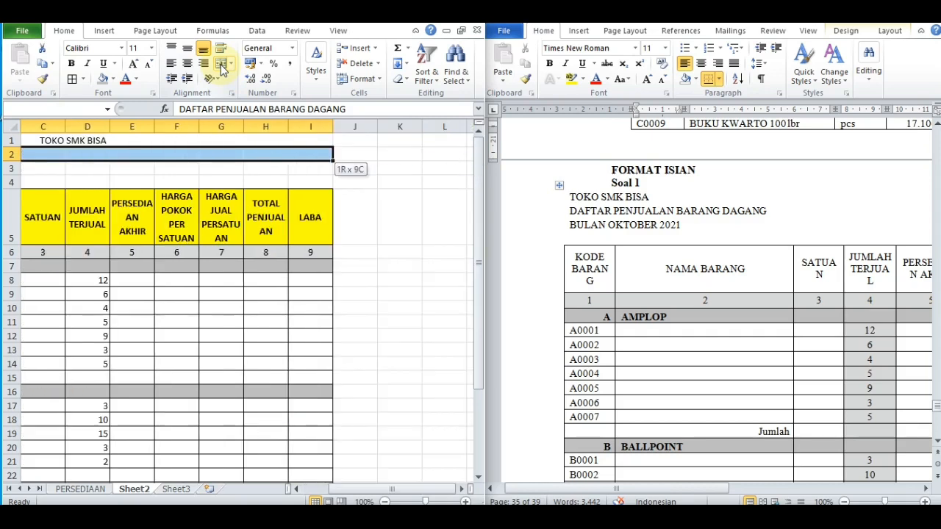
click(222, 66)
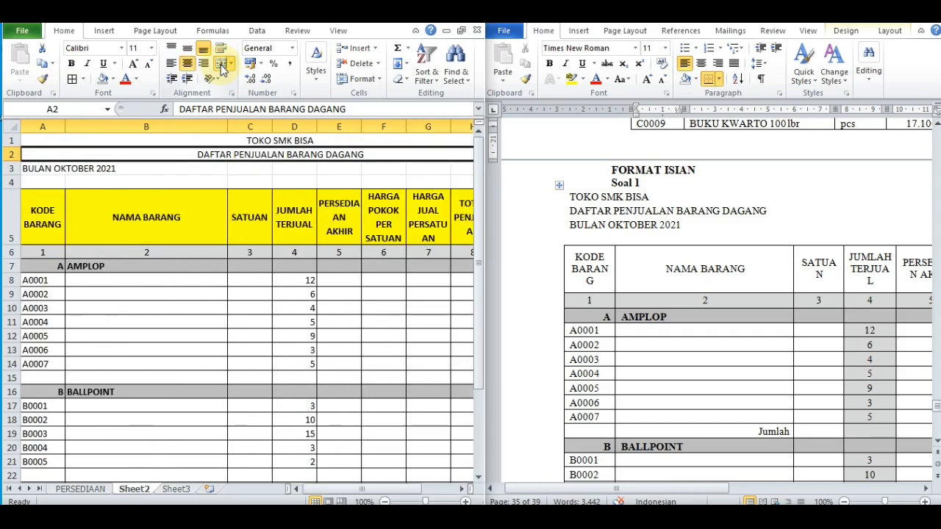
Step: Merge and centre BULAN OKTOBER 2021 across A3 to I3
key(Down)
key(shift+Right)
key(shift+Right)
key(shift+Right)
key(shift+Right)
key(shift+Right)
key(shift+Right)
key(shift+Right)
key(shift+Right)
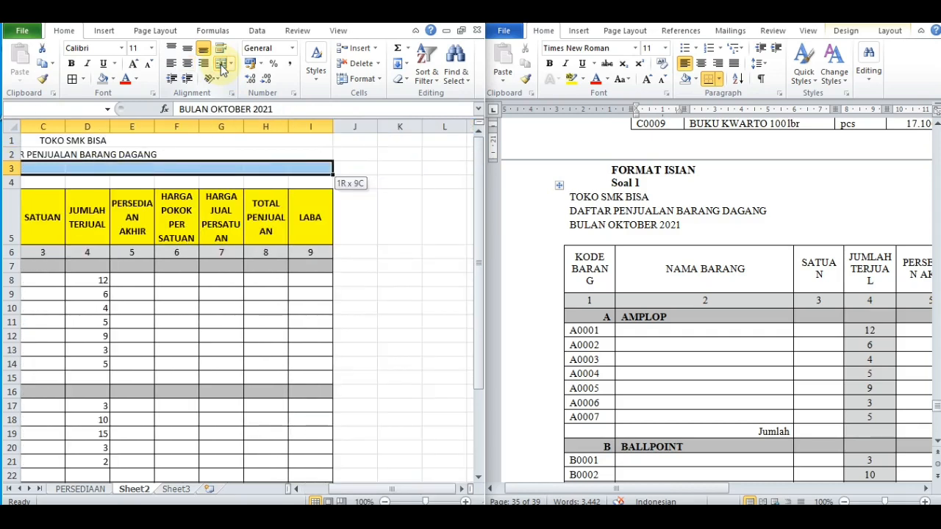
click(221, 66)
Step: Make the three title lines in rows 1 to 3 bold
key(shift+Up)
key(shift+Up)
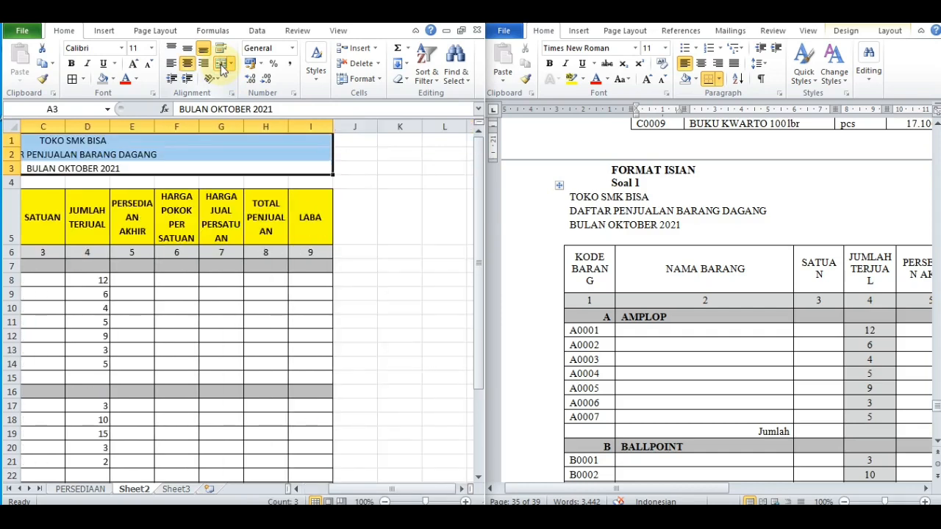
key(ctrl+b)
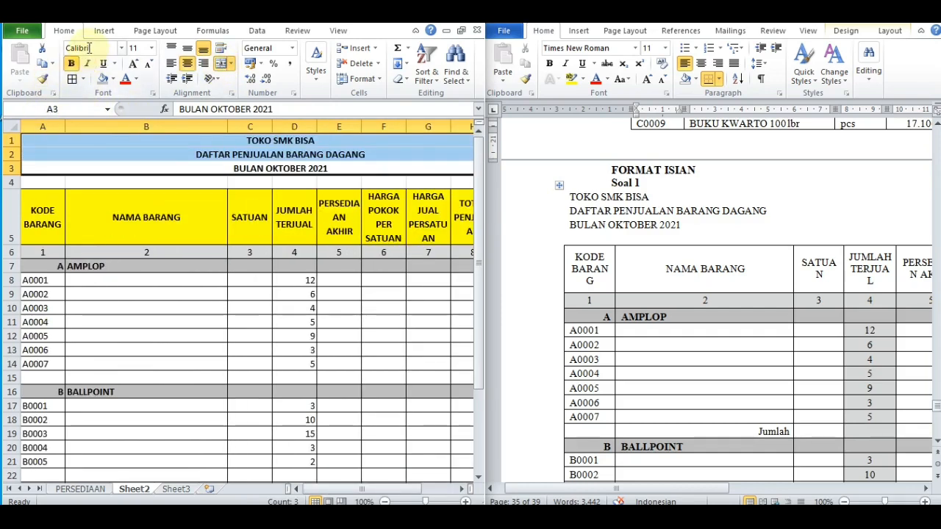
Step: Change the font of the entire sheet to Times New Roman
click(14, 126)
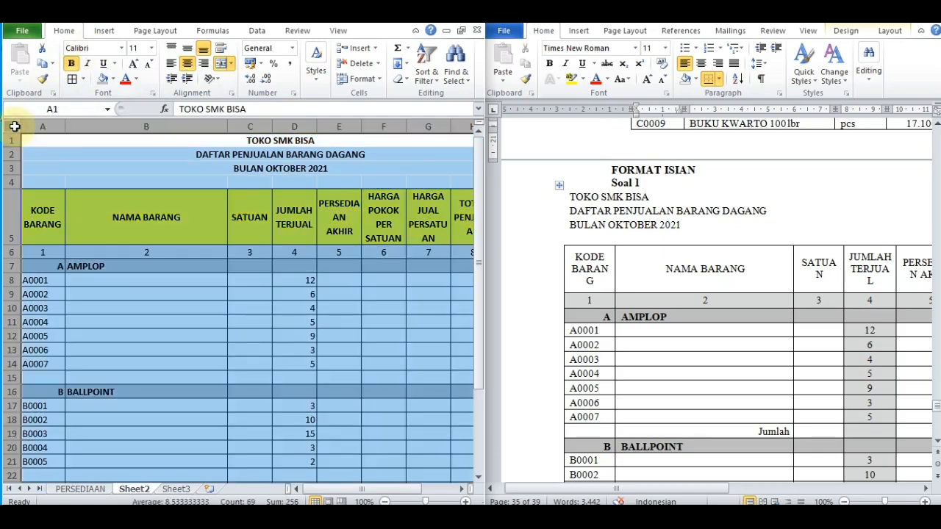
click(104, 47)
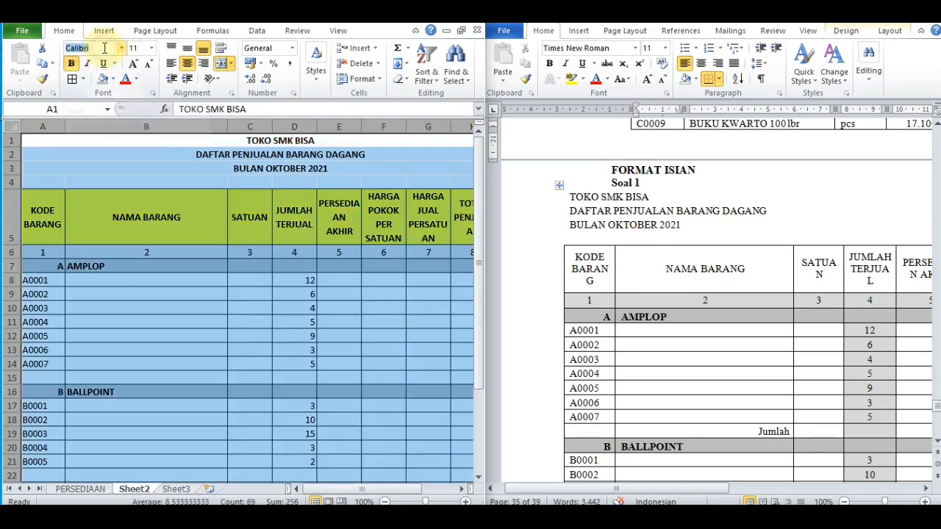
text(Times New Ro)
key(Return)
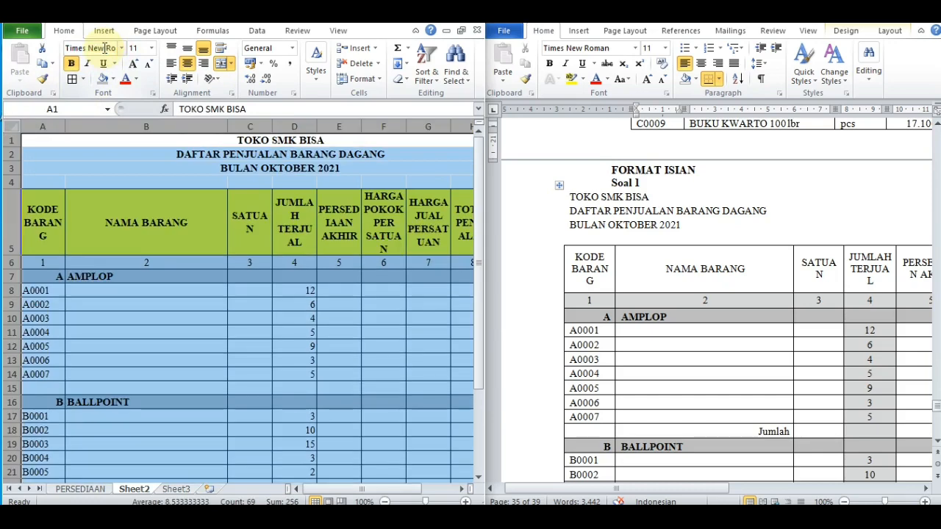
click(250, 359)
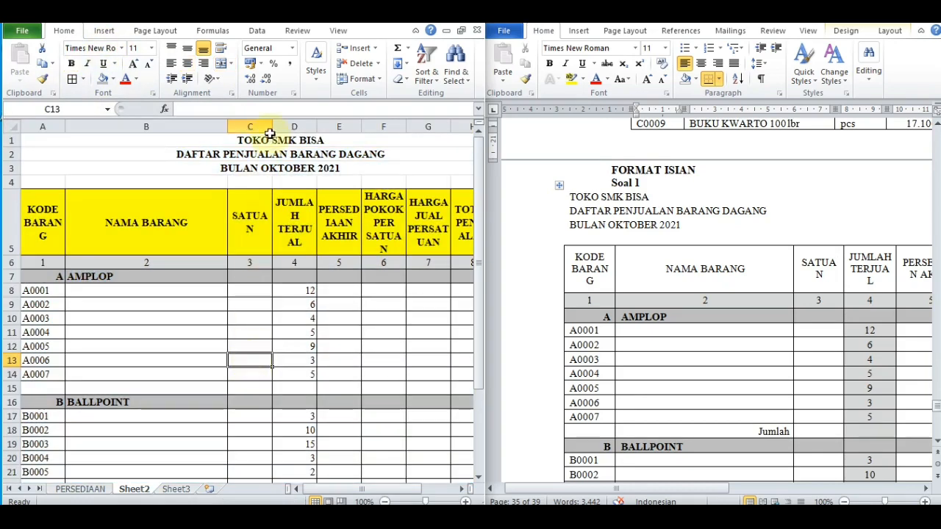
Step: Widen columns C to I until the header words from SATUAN to LABA fit without breaking, enlarging the Excel window for column I
drag(272, 127, 418, 129)
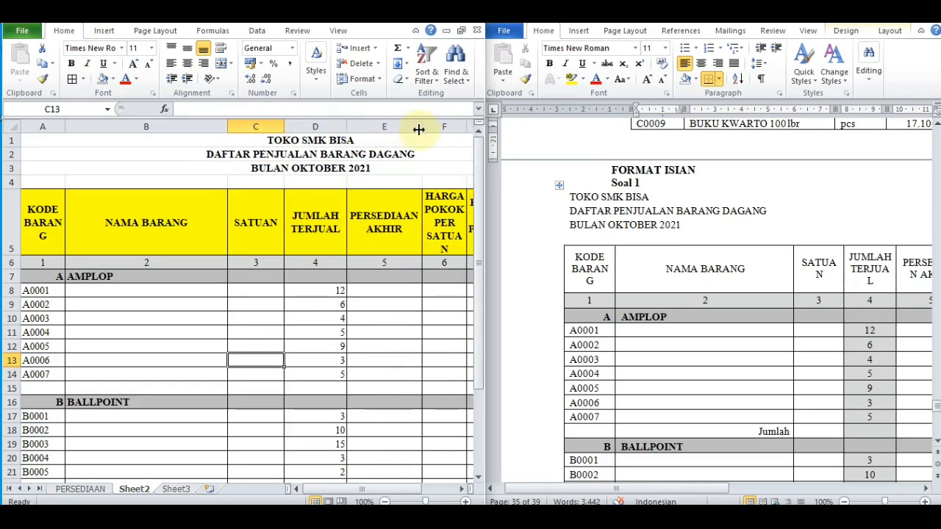
key(Right)
key(Right)
key(Right)
key(Right)
key(Right)
key(Right)
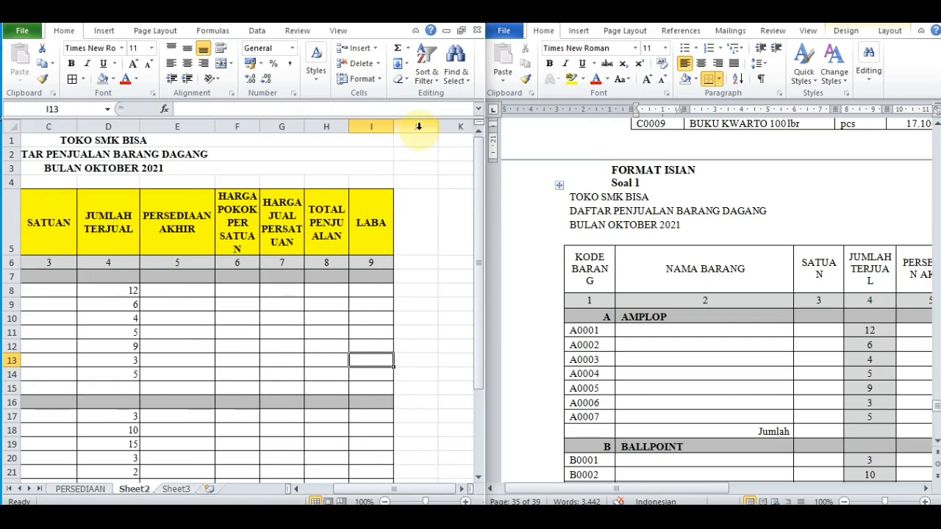
drag(258, 128, 345, 129)
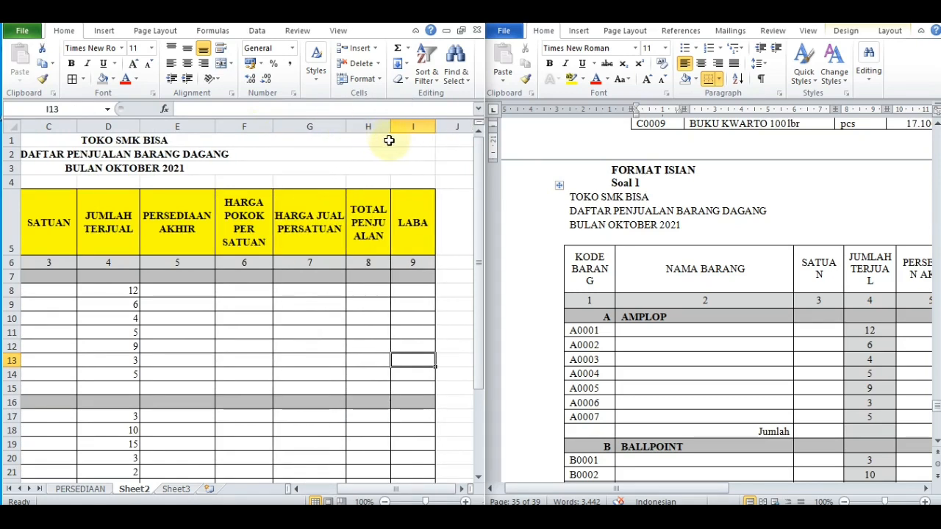
drag(391, 129, 431, 132)
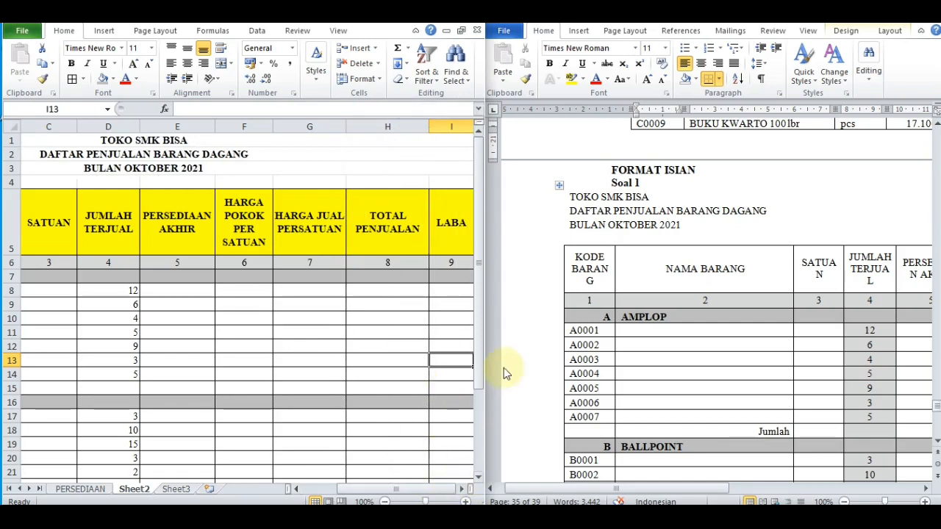
drag(485, 365, 507, 370)
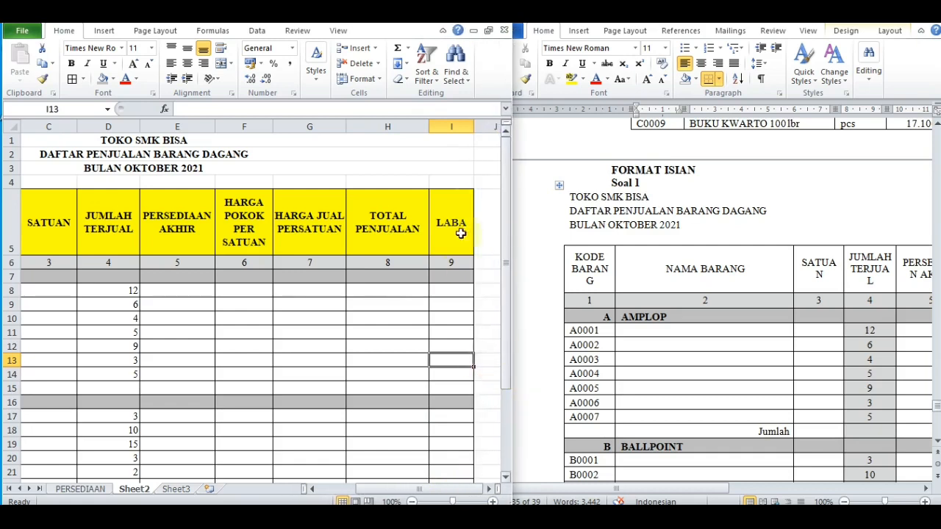
drag(472, 128, 498, 132)
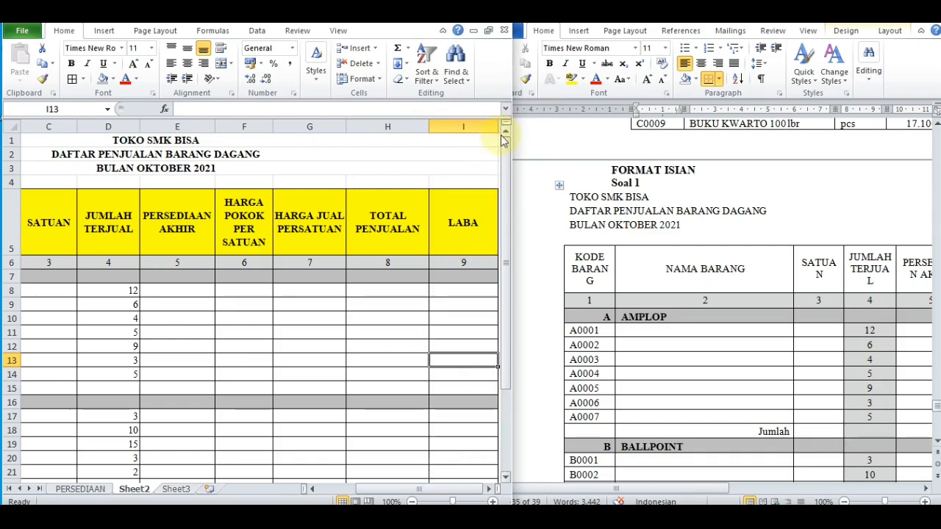
Step: Select B8, the first empty NAMA BARANG cell beside code A0001
click(292, 295)
key(Left)
key(Left)
key(Left)
key(Left)
key(Left)
key(Left)
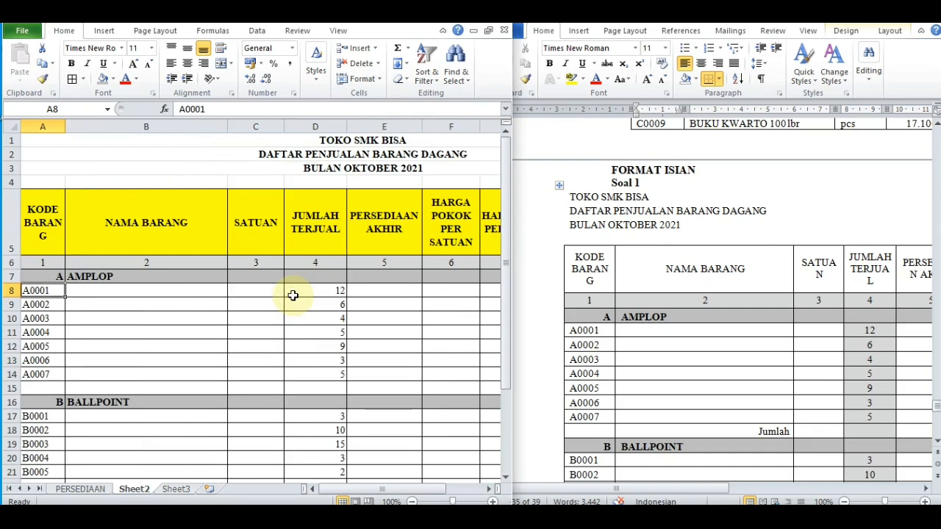
click(122, 291)
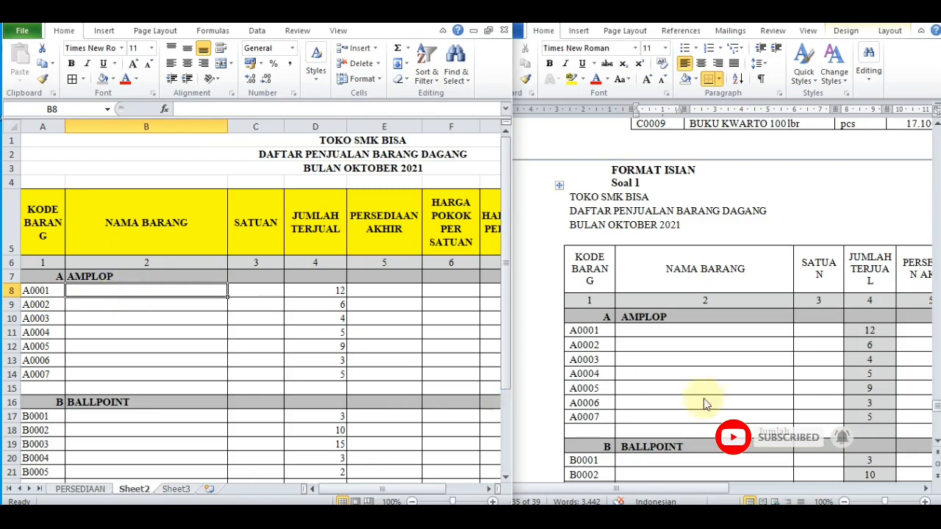
Step: Switch to the Word document and read the Pertanyaan instructions on which formulas to use for columns 2 to 9
click(735, 404)
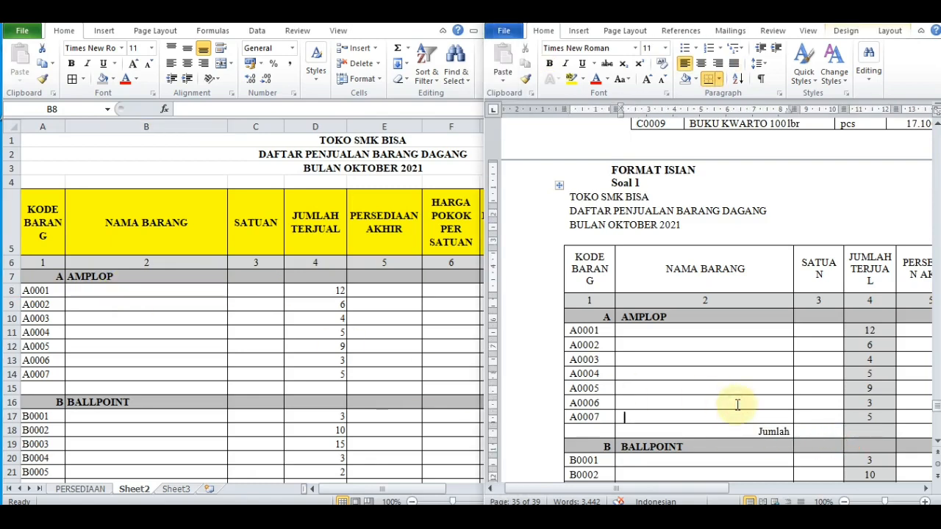
scroll(738, 405, down, 10)
scroll(737, 404, down, 4)
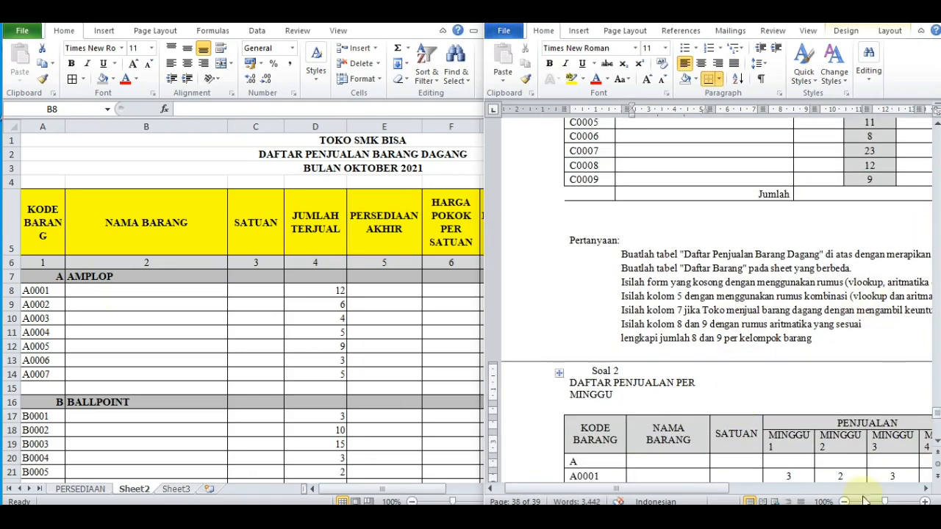
click(925, 488)
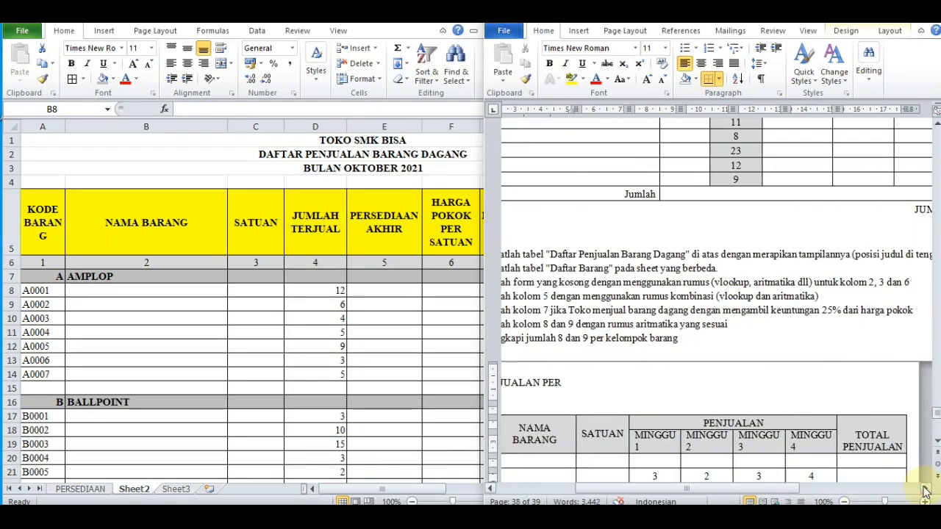
click(489, 488)
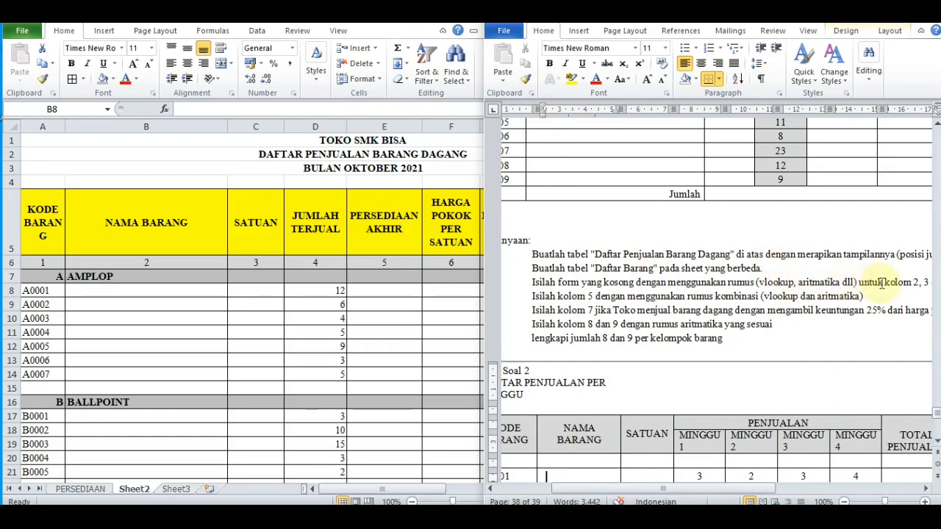
click(924, 489)
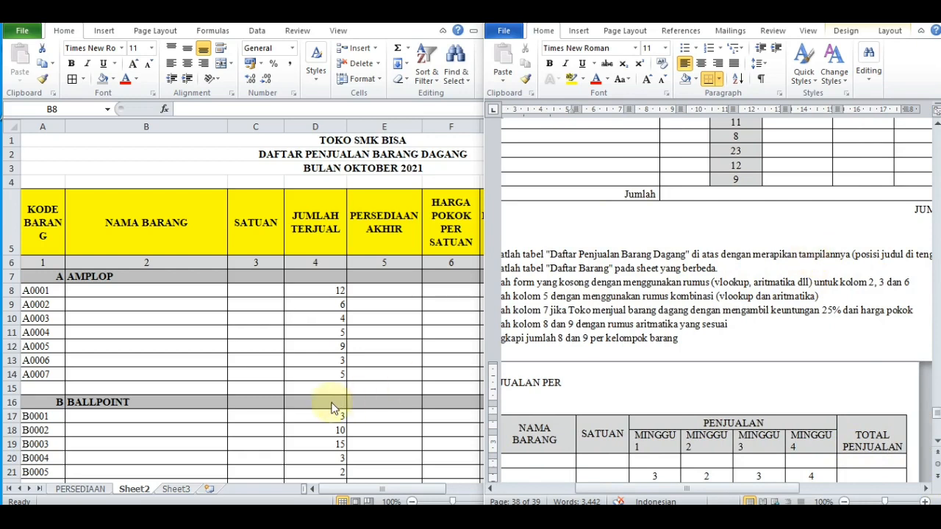
Step: On the PERSEDIAAN sheet, give the item data from A8 to E32 the range name PERSEDIAAN
click(121, 314)
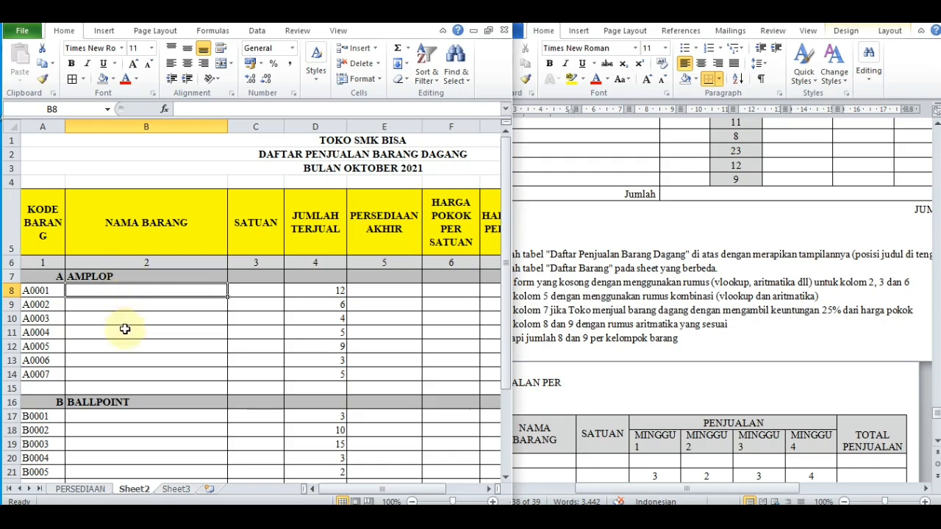
click(79, 490)
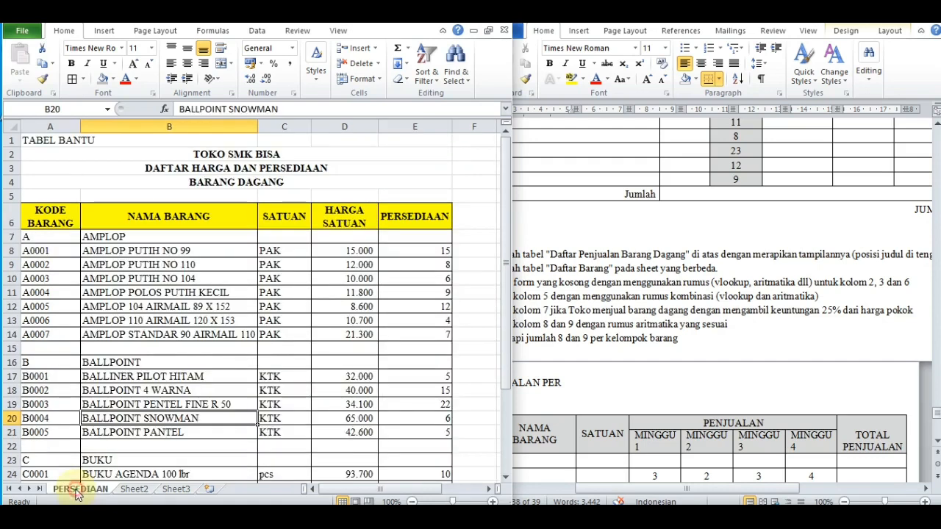
click(38, 238)
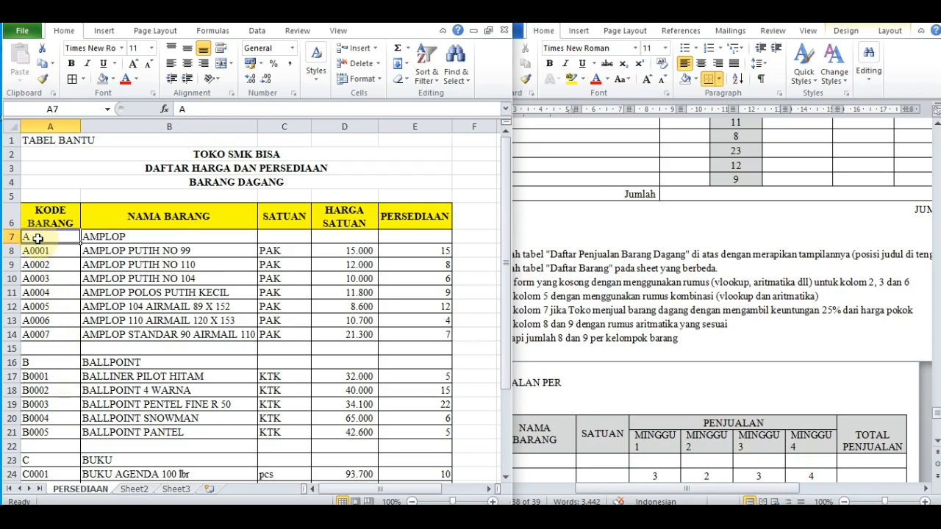
key(Down)
key(shift+Right)
key(shift+Right)
key(shift+Right)
key(shift+Right)
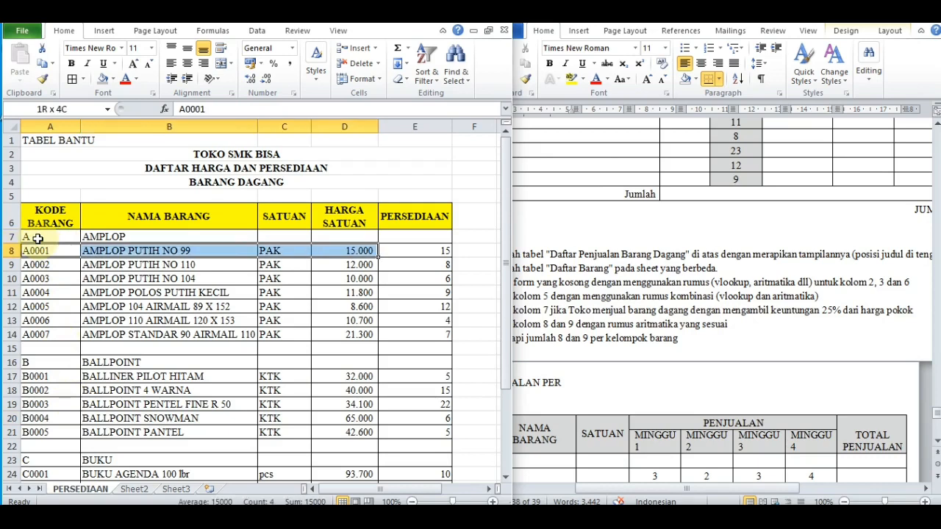
key(shift+Down)
key(shift+Down)
key(shift+Down)
key(shift+Down)
key(shift+Down)
key(shift+Down)
key(shift+Down)
key(shift+Down)
key(shift+Down)
key(shift+Down)
key(shift+Down)
key(shift+Down)
key(shift+Down)
key(shift+Down)
key(shift+Down)
key(shift+Down)
key(shift+Down)
key(shift+Down)
key(shift+Down)
key(shift+Down)
key(shift+Down)
key(shift+Down)
key(shift+Down)
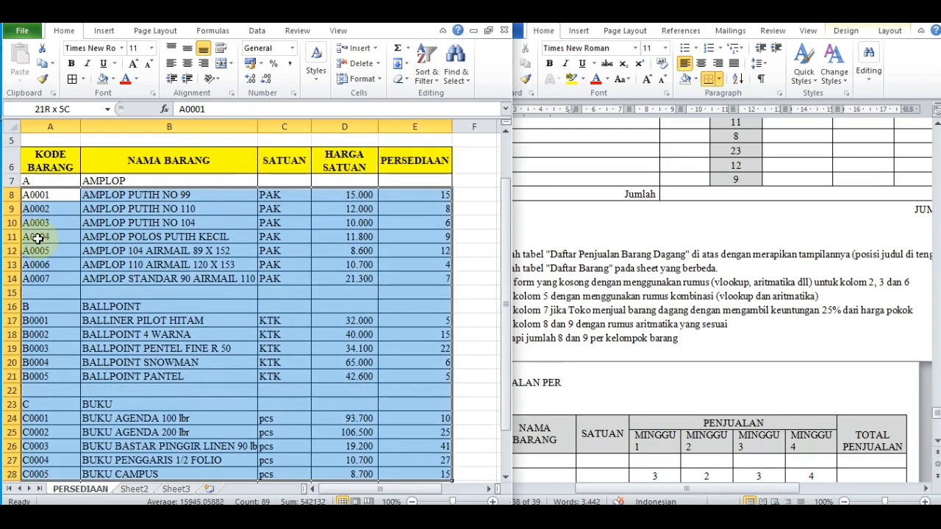
key(shift+Up)
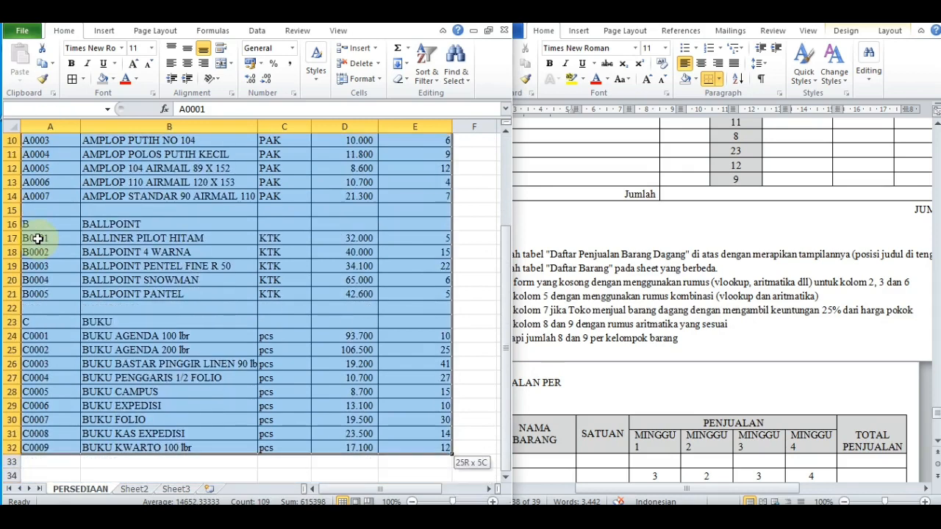
click(67, 109)
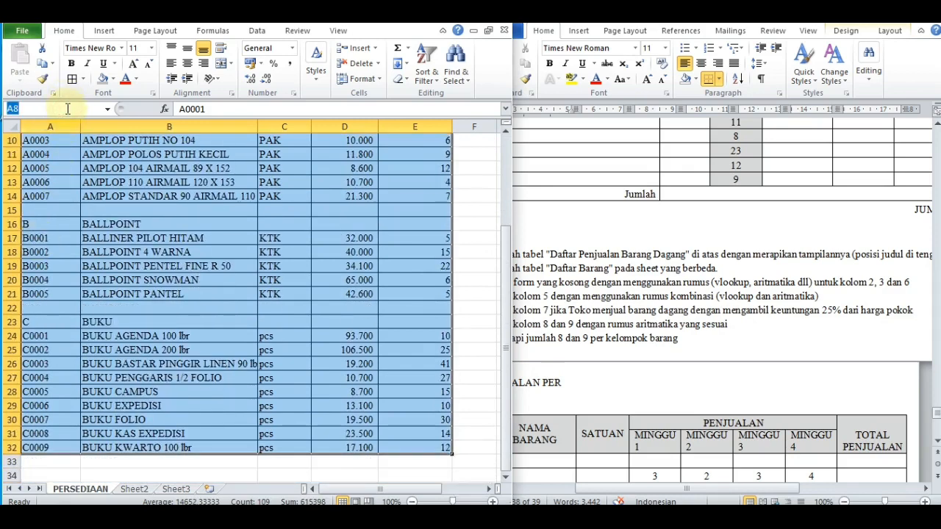
text(PERSEDIAA)
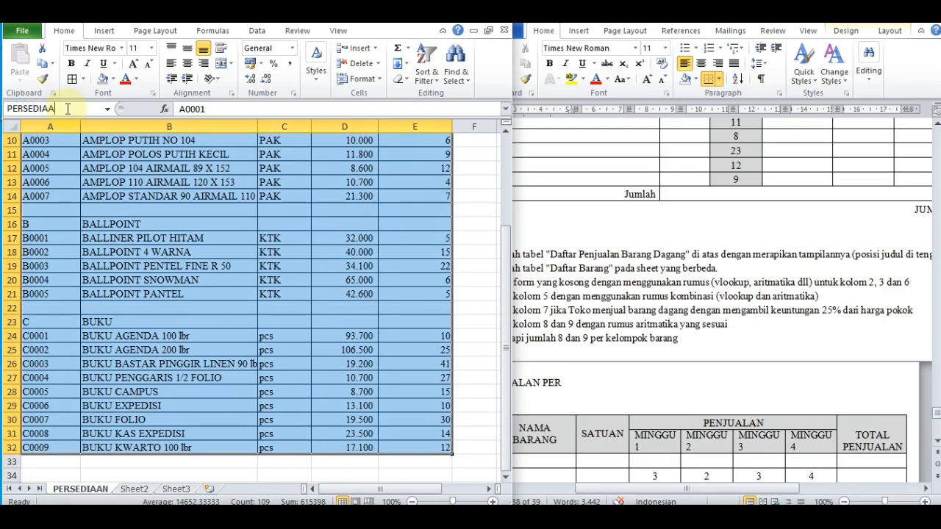
text(N)
key(Return)
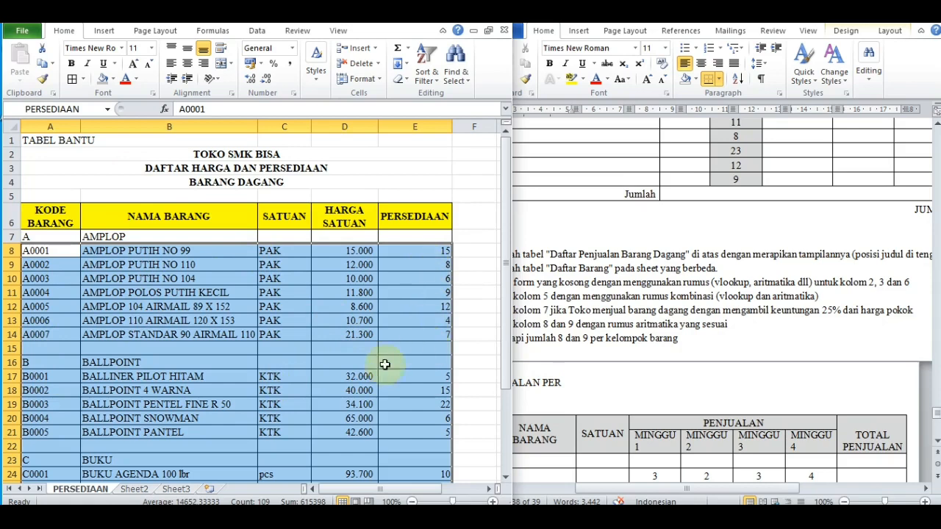
click(73, 420)
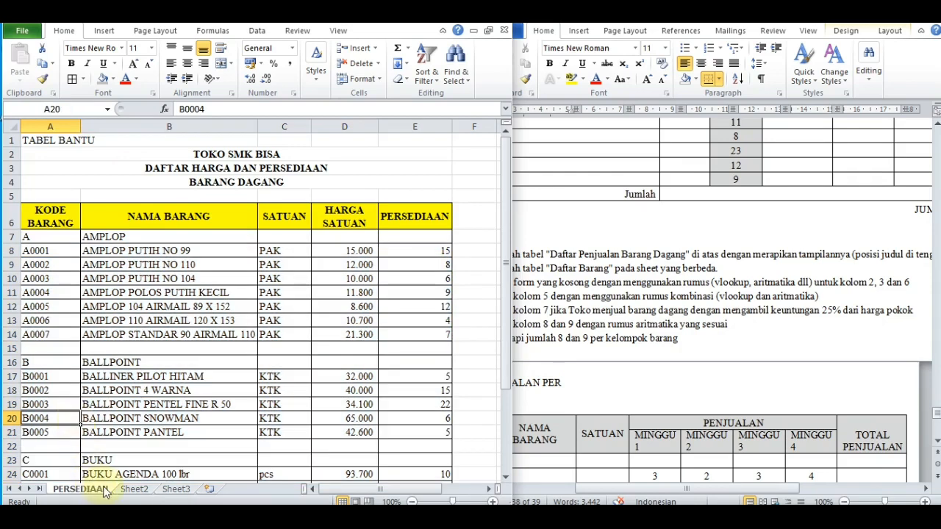
Step: In B8 on Sheet2, enter =VLOOKUP(A8;PERSEDIAAN;2;0) to look up the NAMA BARANG for code A0001
click(136, 489)
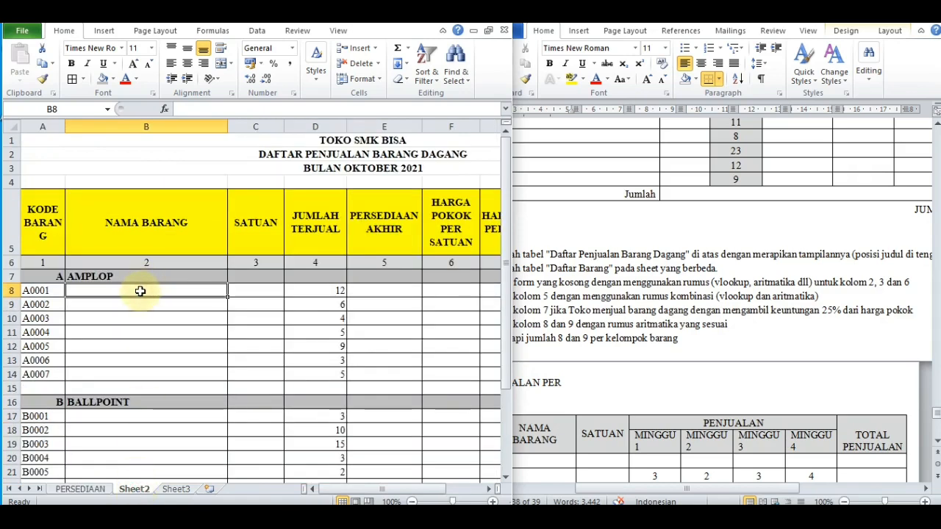
text(=V)
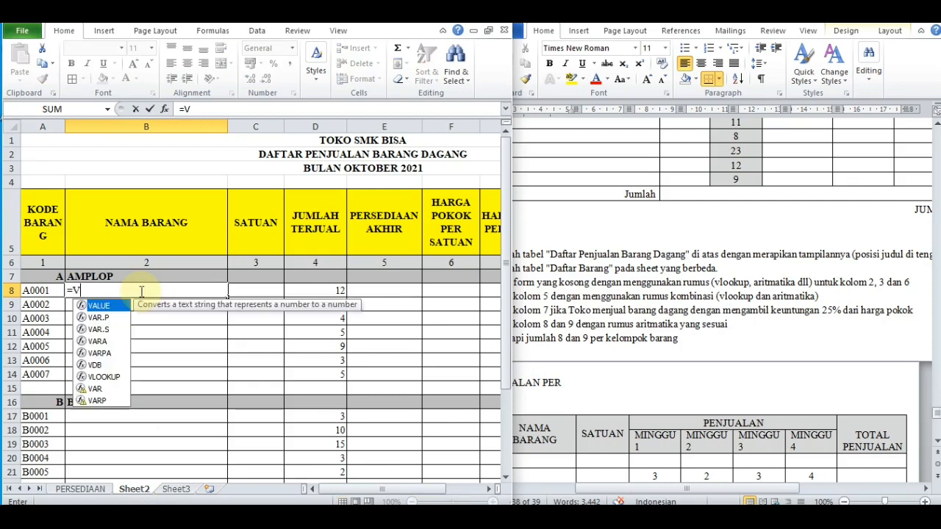
text(LOOKUP)
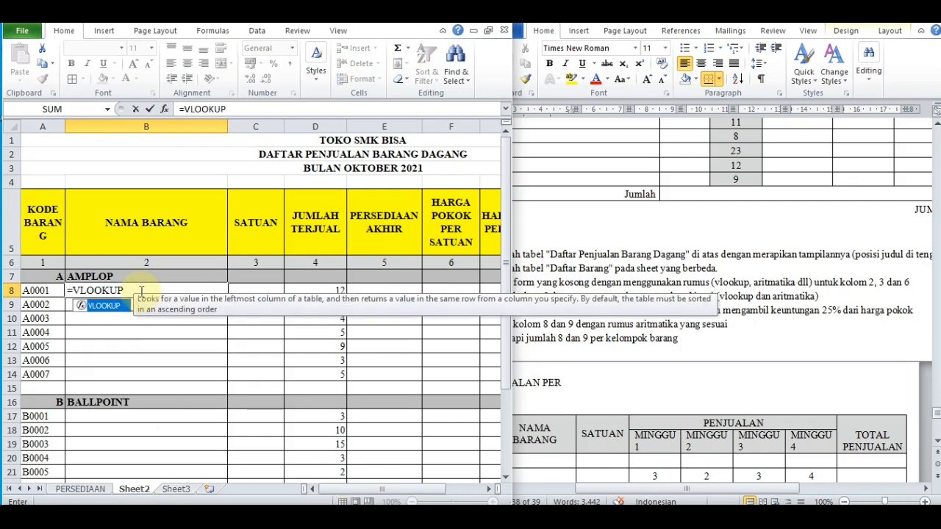
text(()
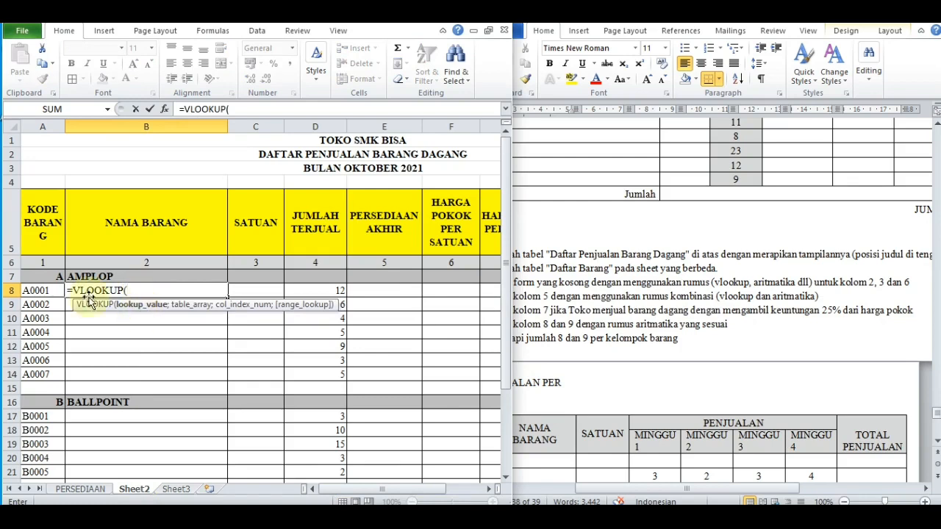
click(37, 291)
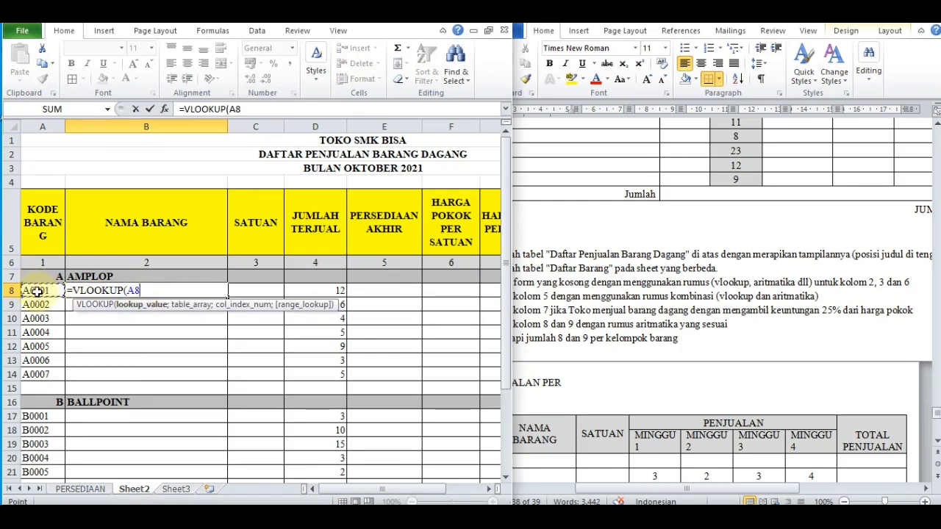
text(;)
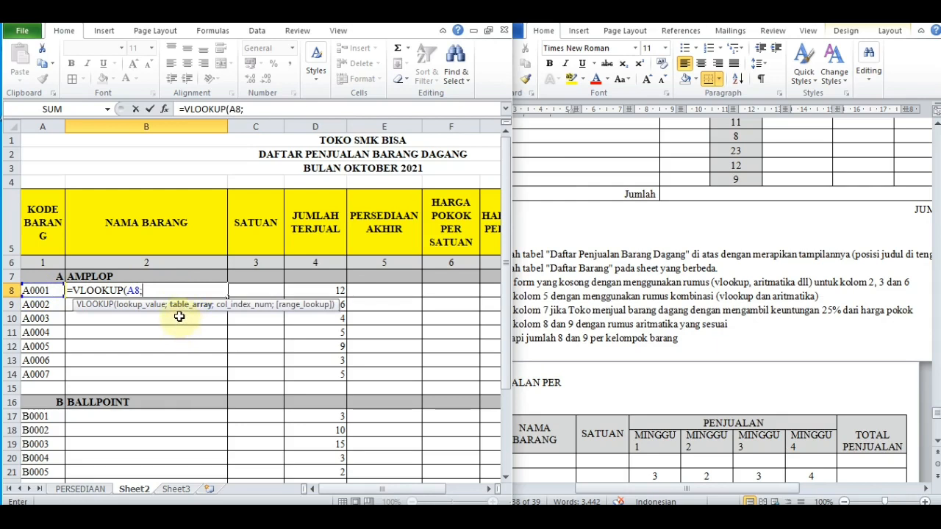
text(PER)
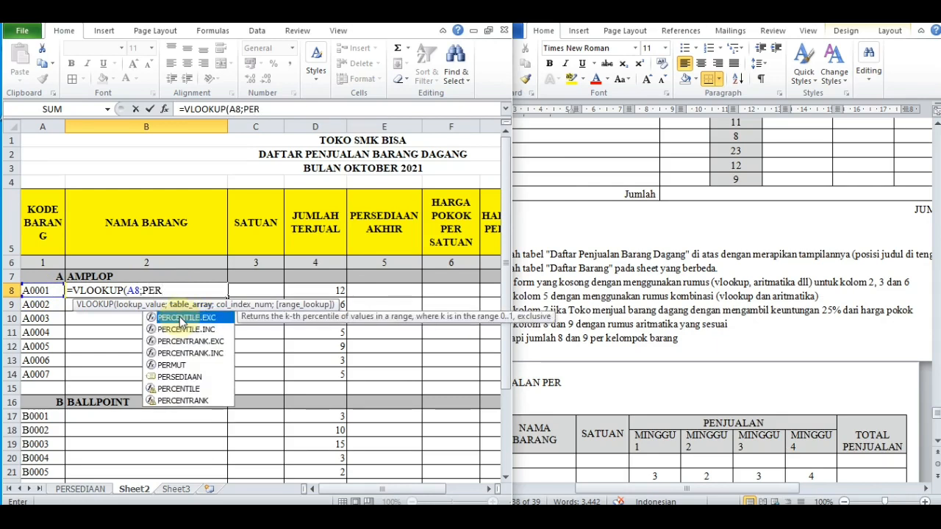
text(SEDIAA)
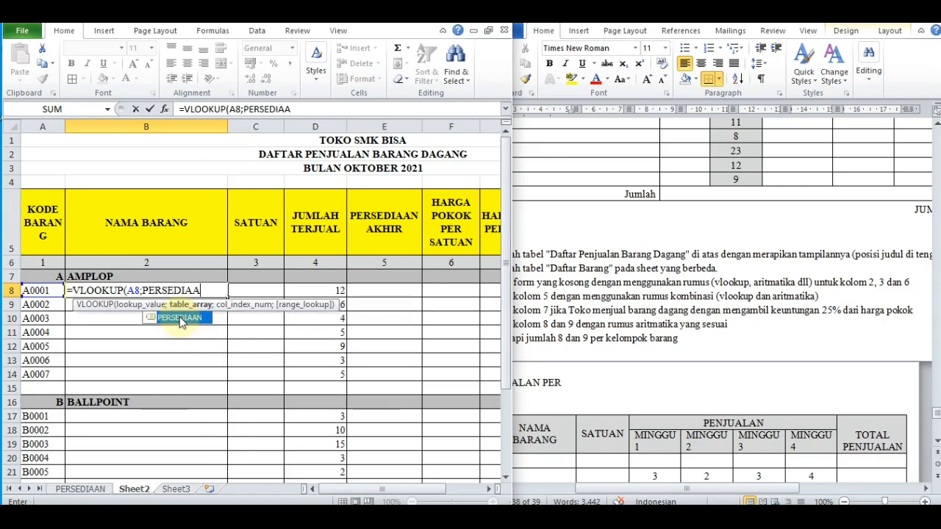
double_click(180, 319)
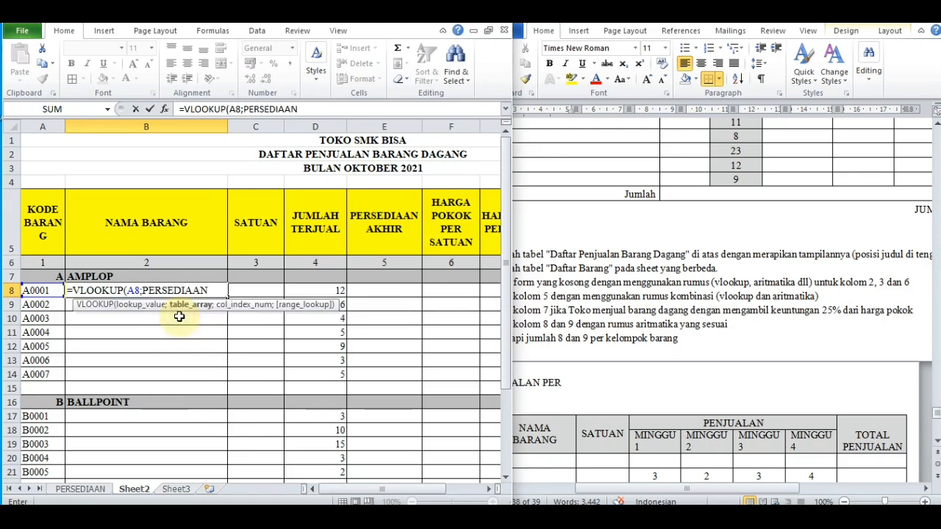
text(;2)
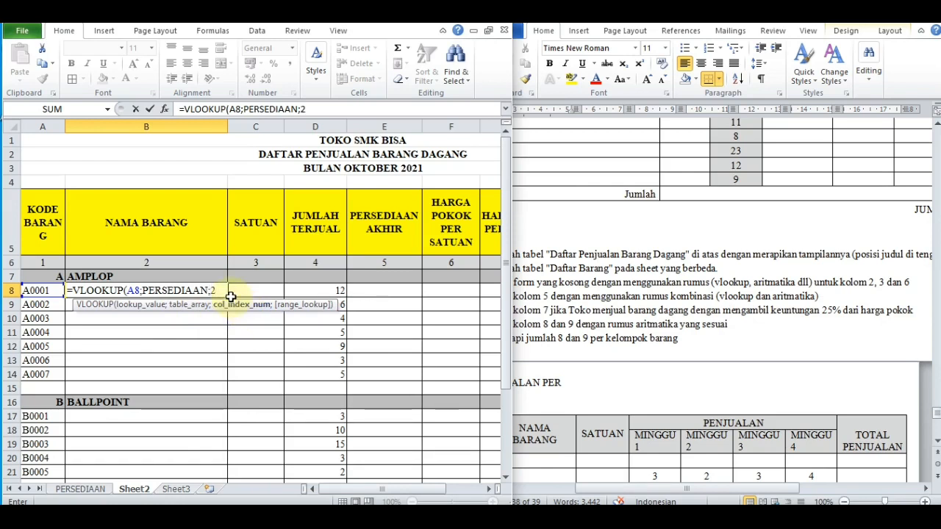
text(;)
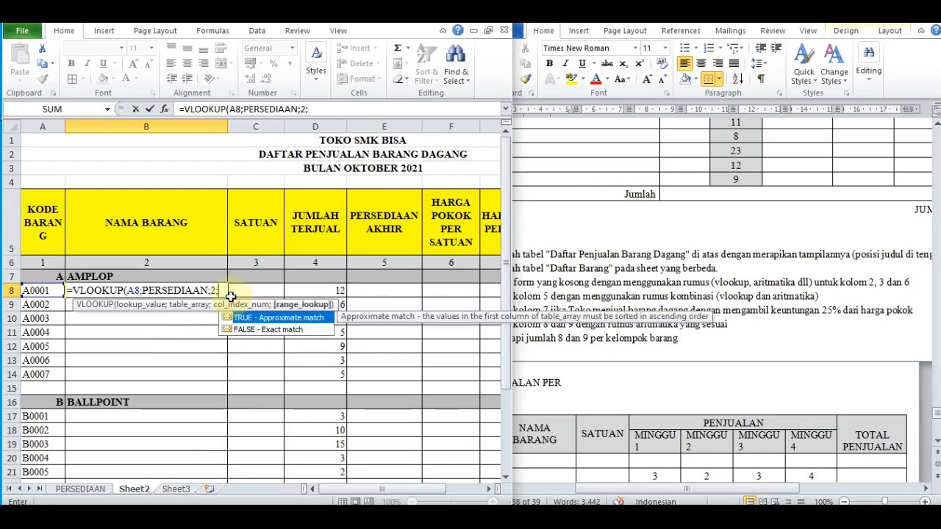
text(0)
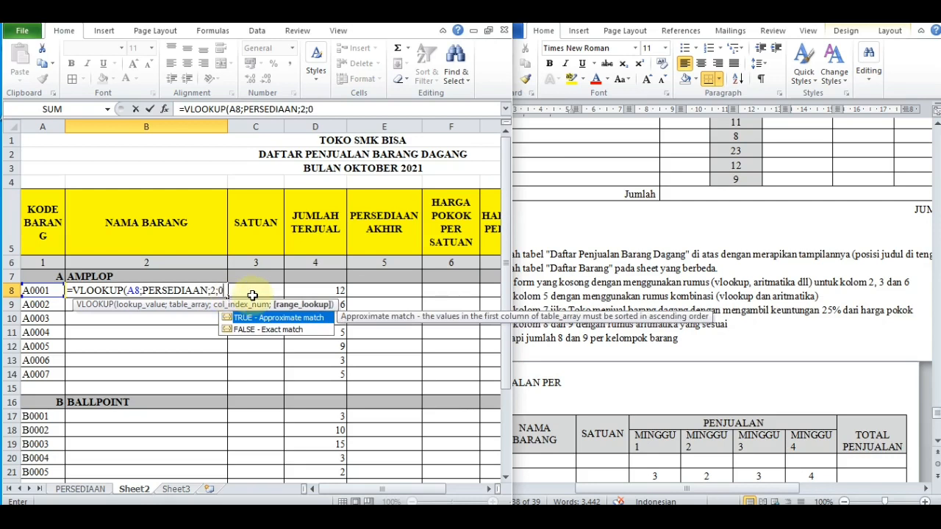
text())
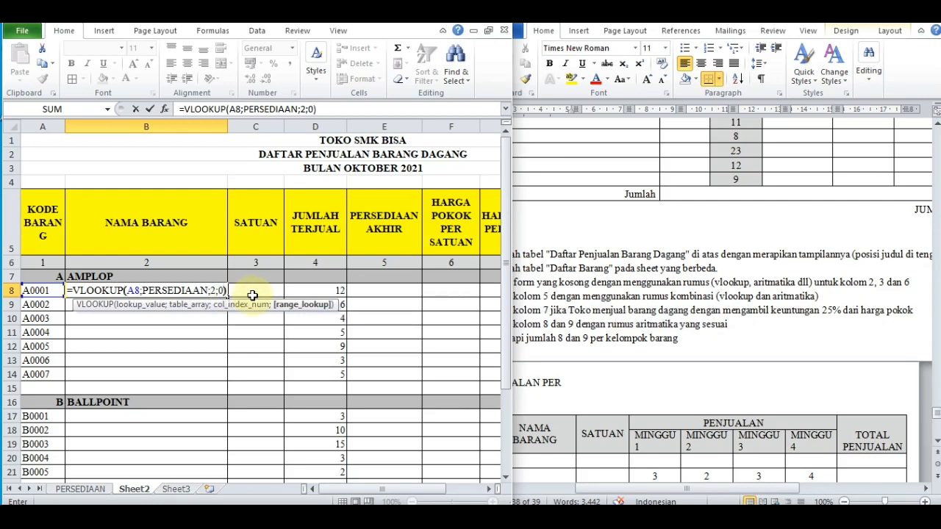
key(Return)
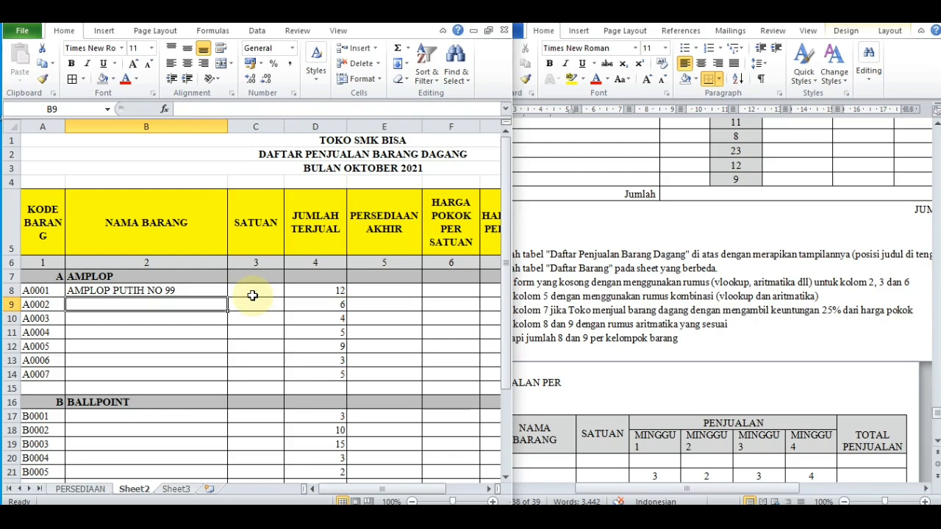
Step: Check the column order on the PERSEDIAAN sheet and copy the B8 lookup formula into the SATUAN cell C8 on Sheet2
key(Up)
click(252, 294)
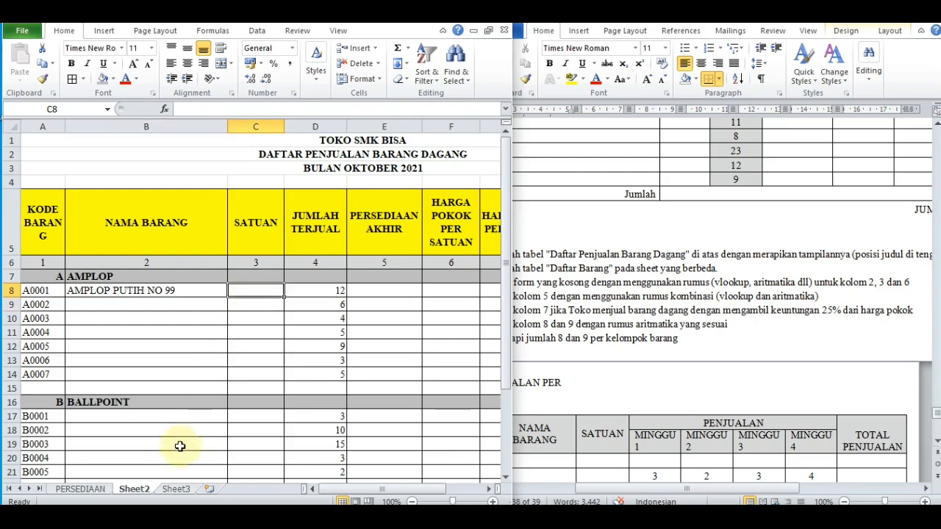
click(92, 491)
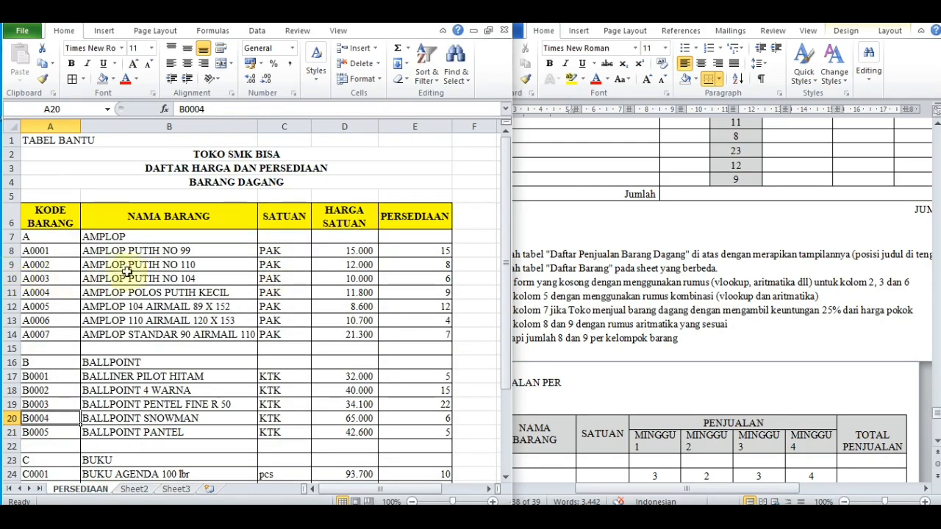
click(133, 490)
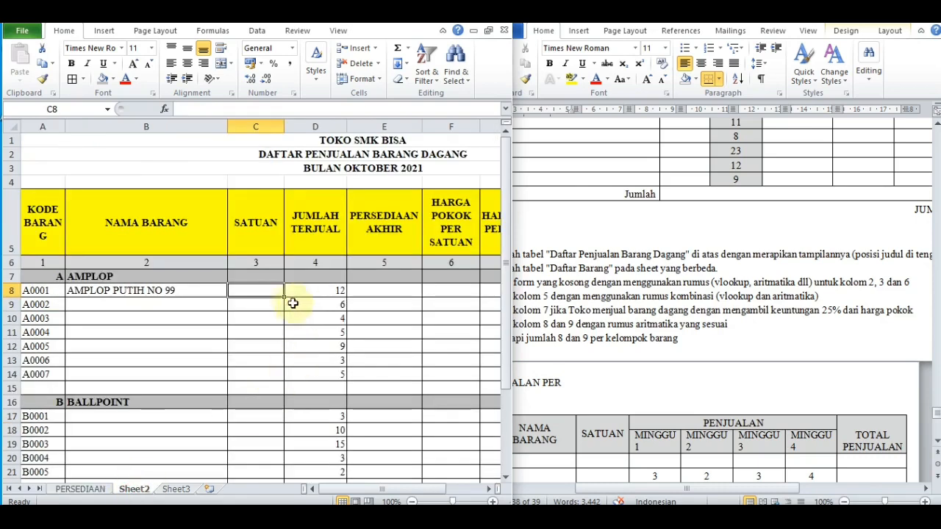
click(195, 290)
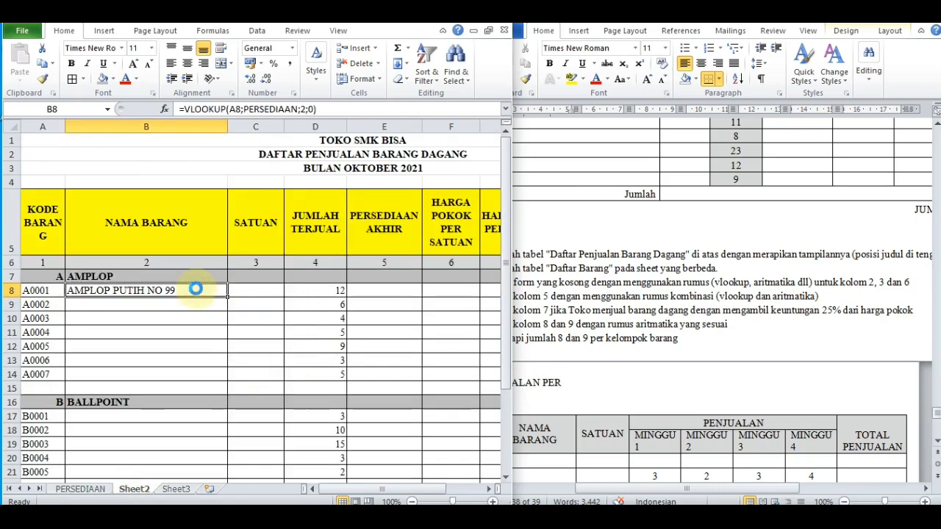
key(ctrl+c)
click(278, 291)
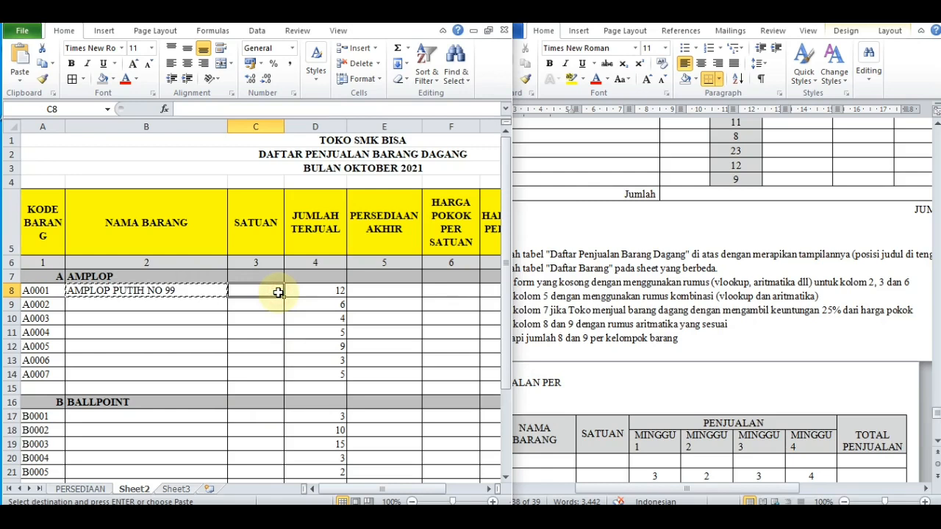
key(ctrl+v)
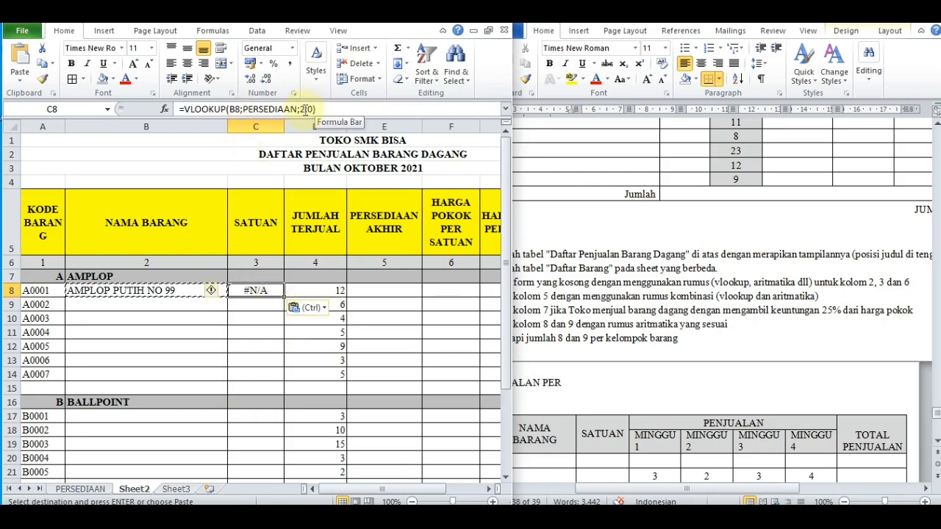
Step: Edit the C8 formula to =VLOOKUP(A8;PERSEDIAAN;3;0) so it looks up the code and returns the SATUAN
click(234, 109)
key(BackSpace)
text(A)
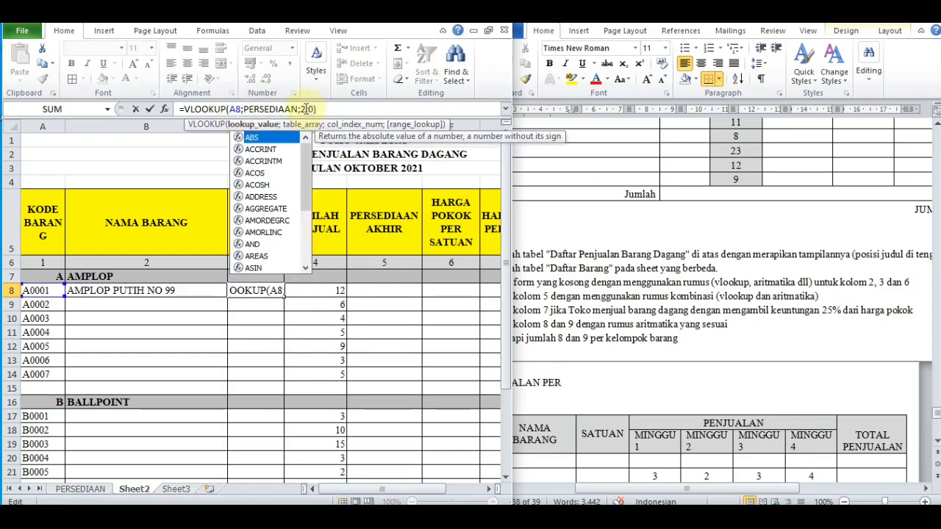
click(305, 109)
key(BackSpace)
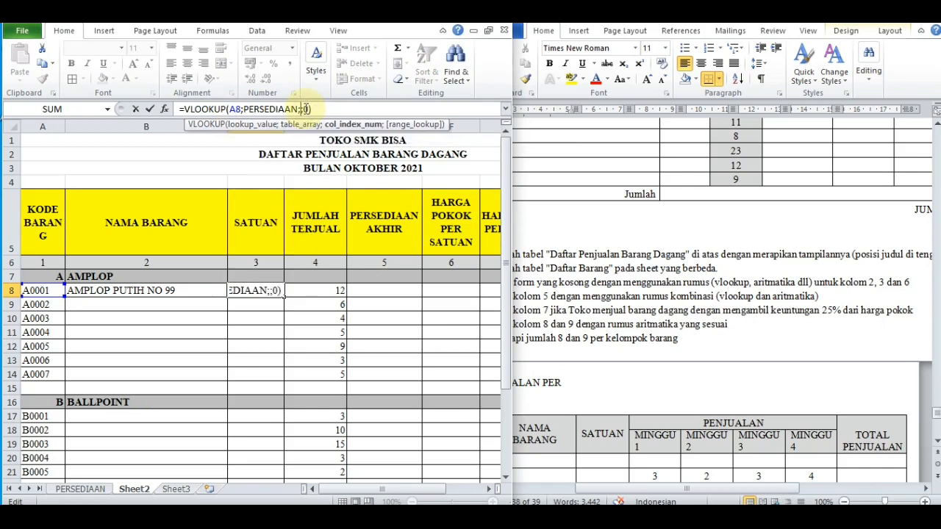
text(3)
key(Return)
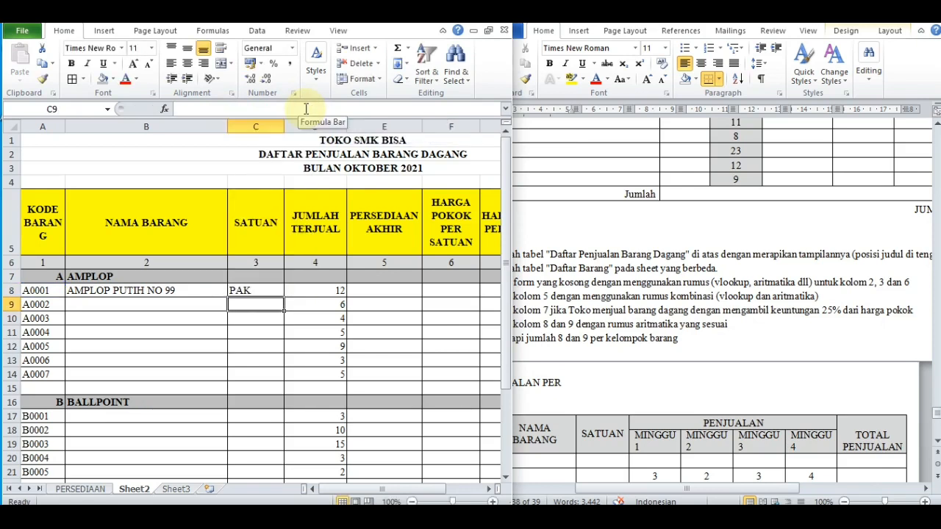
Step: Fill the NAMA BARANG and SATUAN formulas from B8:C8 down through row 15 of the AMPLOP group
click(197, 291)
key(shift+Right)
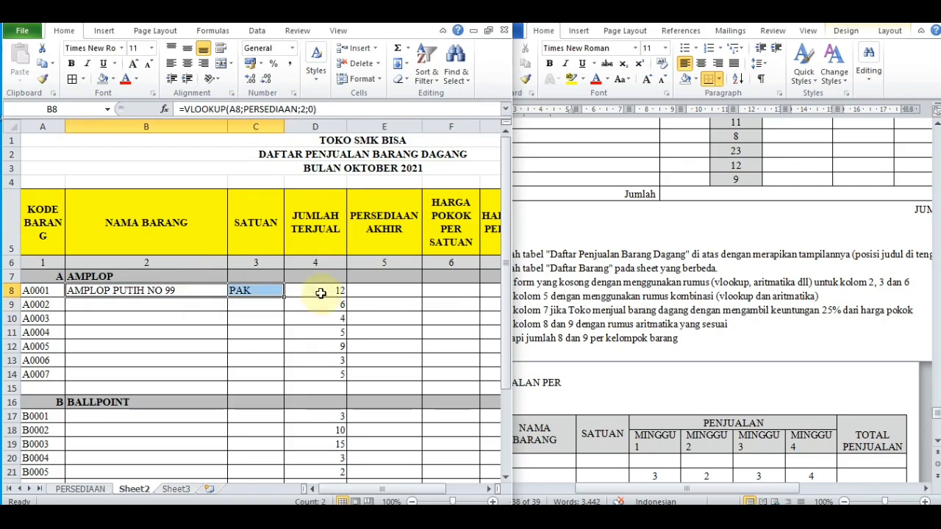
drag(283, 300, 279, 394)
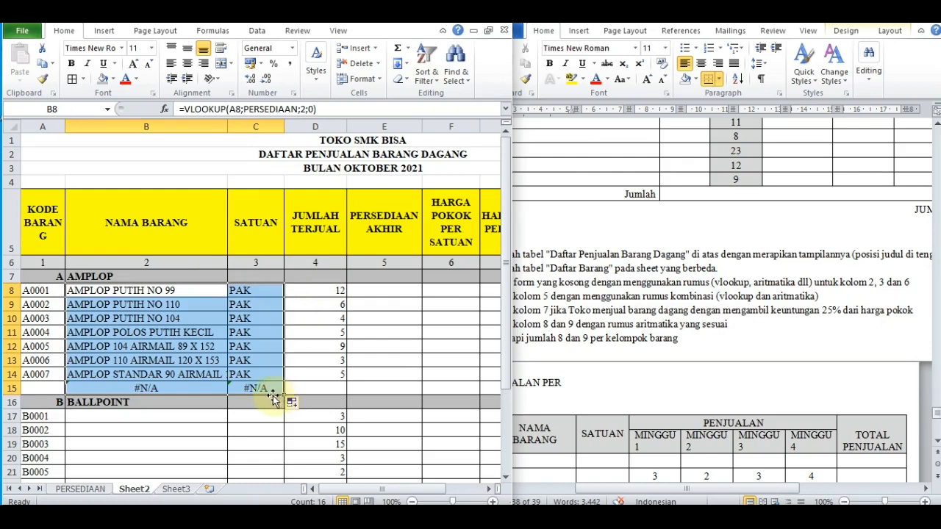
Step: Clear the surplus lookup formulas from B15:C15 in the blank row below the AMPLOP items
click(180, 387)
key(shift+Right)
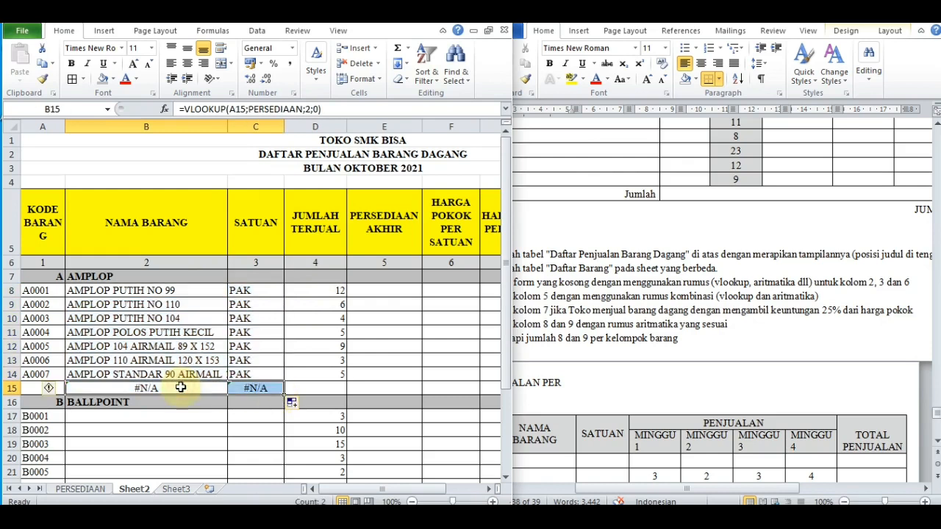
key(Delete)
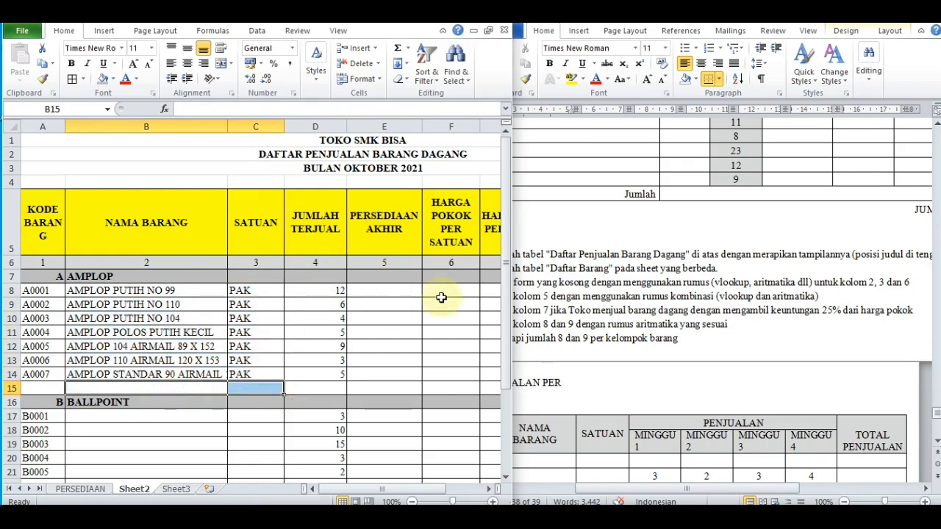
Step: Check the position of the PERSEDIAAN stock column on the PERSEDIAAN sheet for the PERSEDIAAN AKHIR cell E8 on Sheet2
click(386, 293)
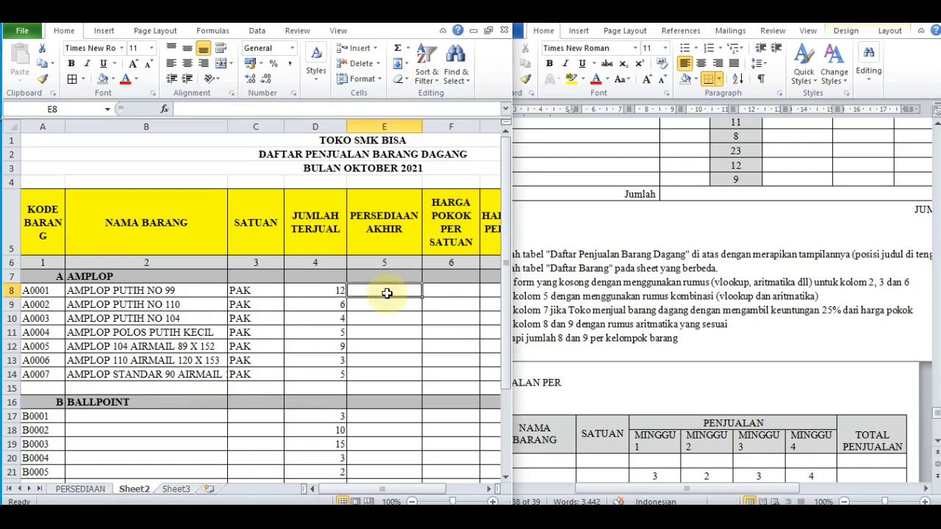
click(67, 493)
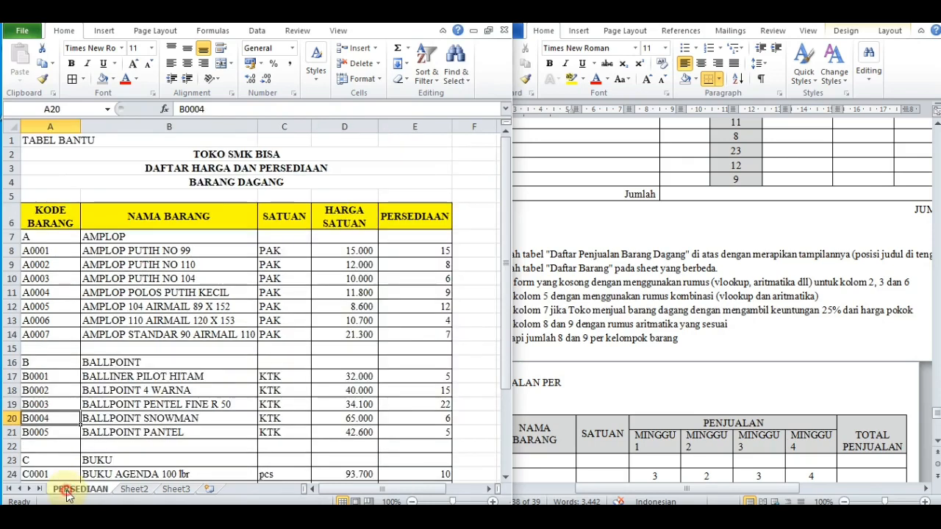
click(425, 251)
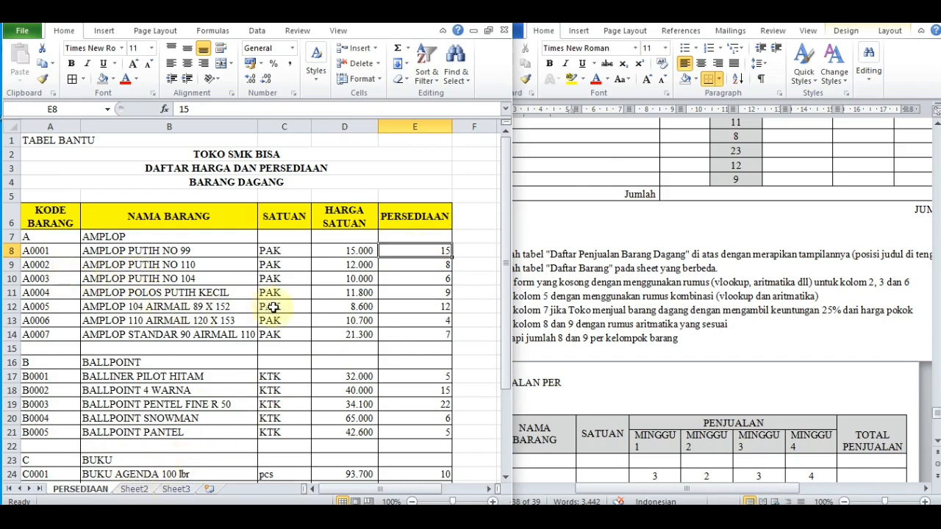
click(134, 489)
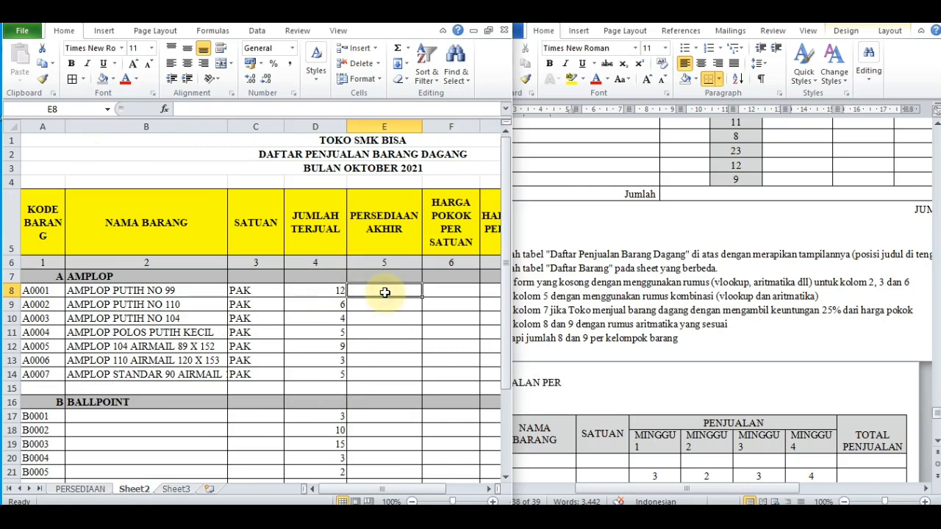
Step: In E8 on Sheet2, enter =VLOOKUP(A8;PERSEDIAAN;5;0)-D8 to subtract the quantity sold from the stock
text(=VL)
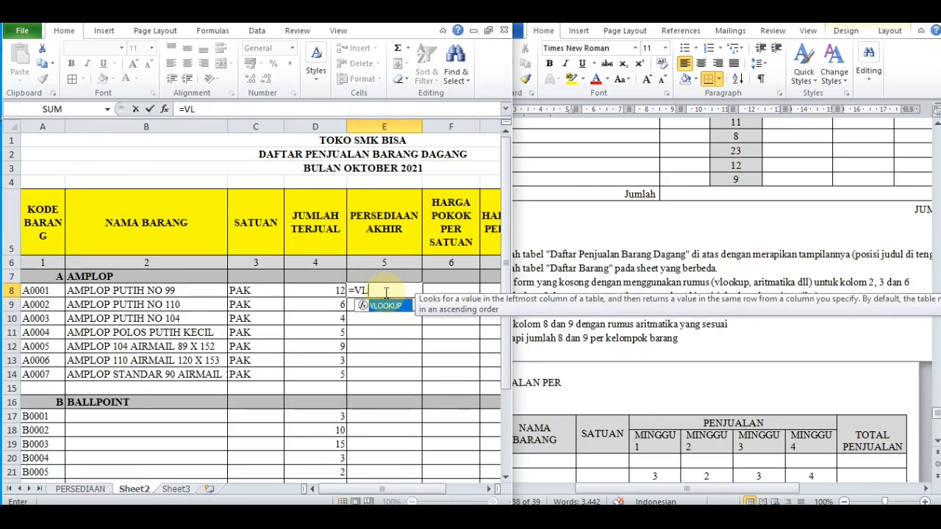
text(OOKUP()
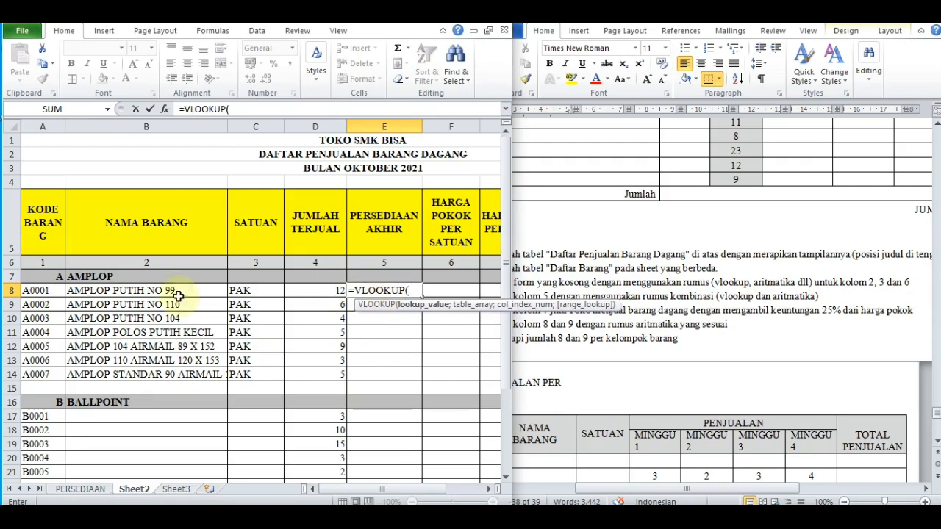
click(54, 291)
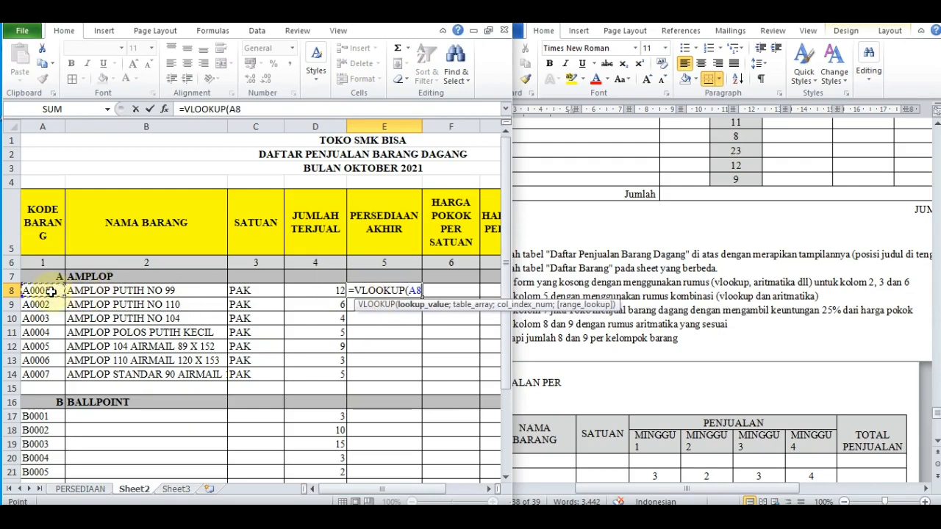
text(;)
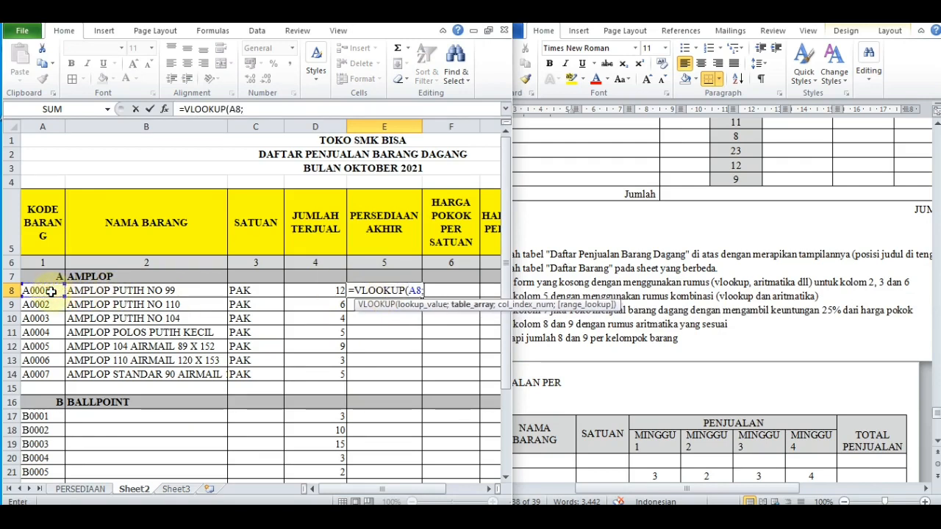
text(PER)
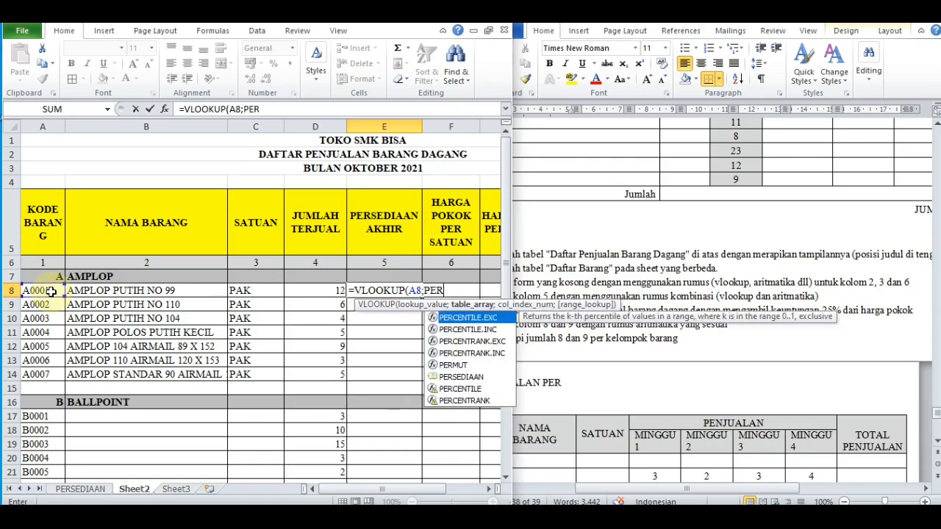
text(SED)
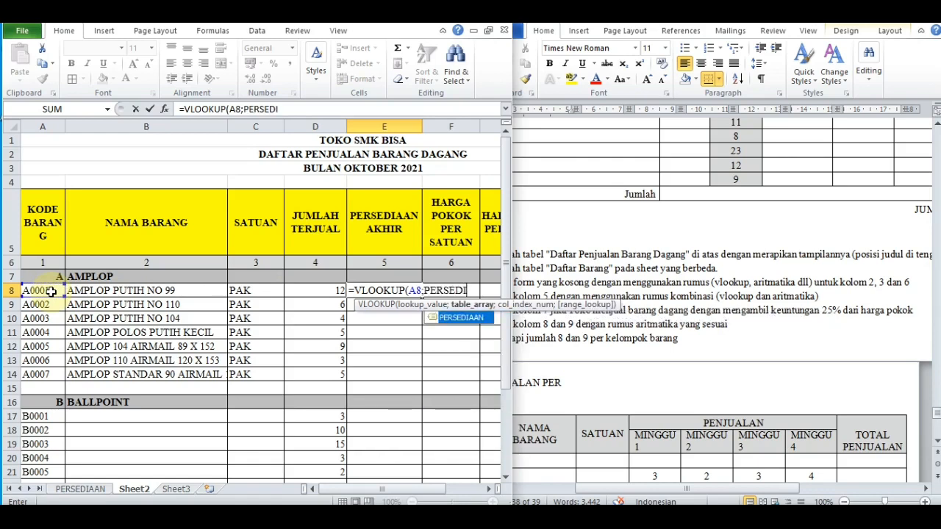
text(I)
double_click(459, 318)
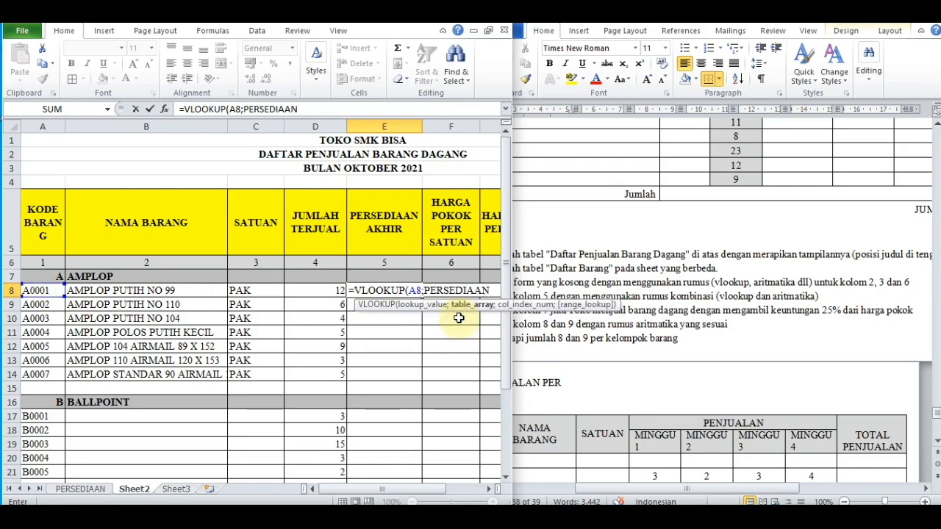
text(;)
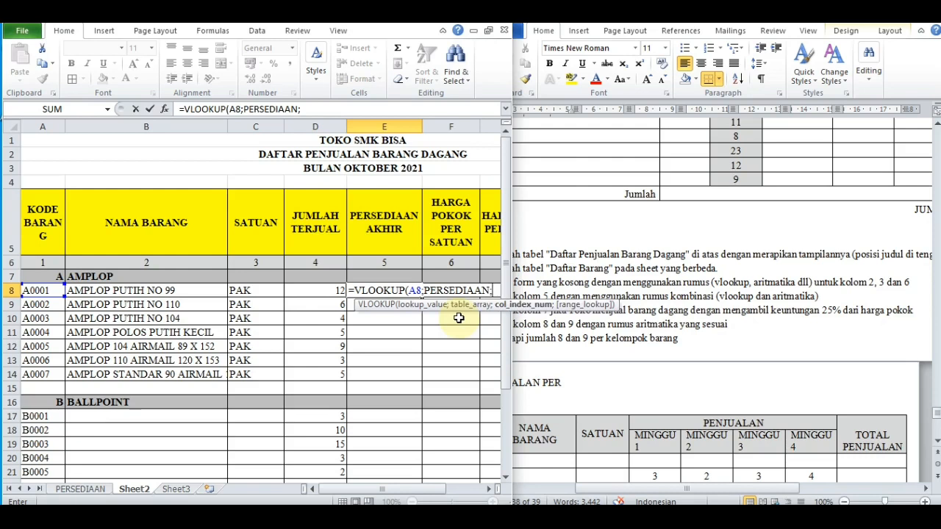
text(5;0)-)
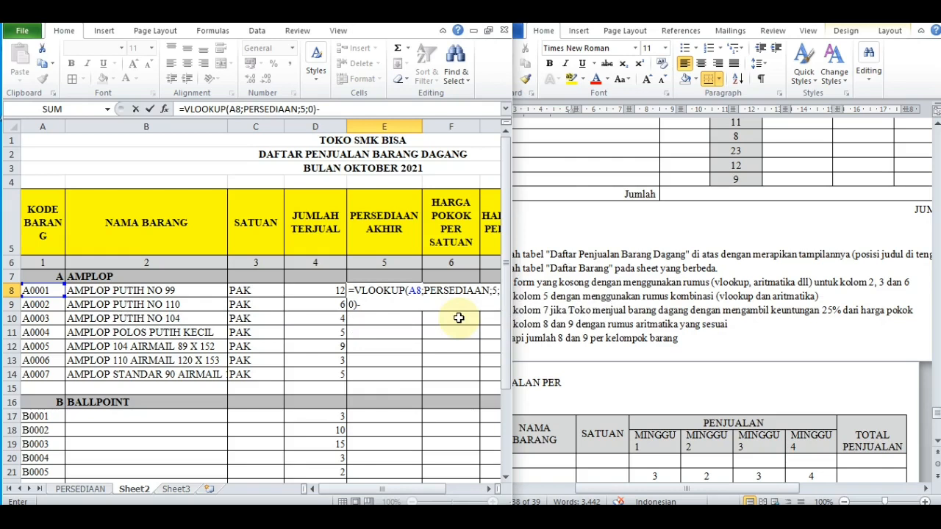
click(320, 293)
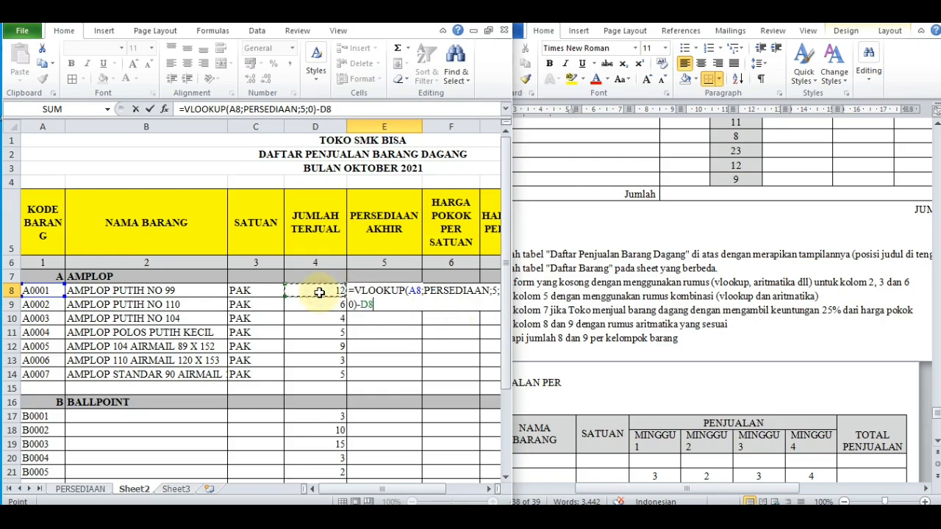
key(Return)
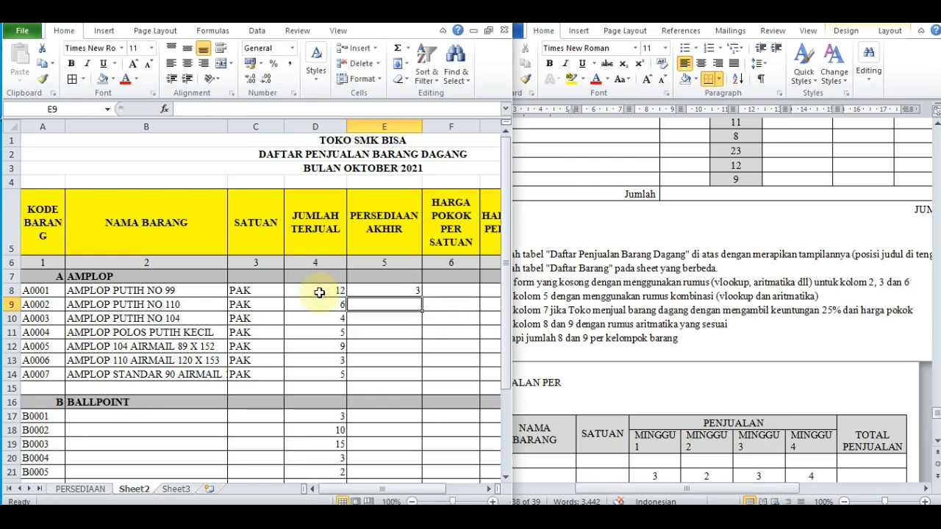
Step: Check the HARGA SATUAN column on the PERSEDIAAN sheet and copy the C8 lookup formula into the HARGA POKOK PER SATUAN cell F8 on Sheet2
key(Right)
key(Right)
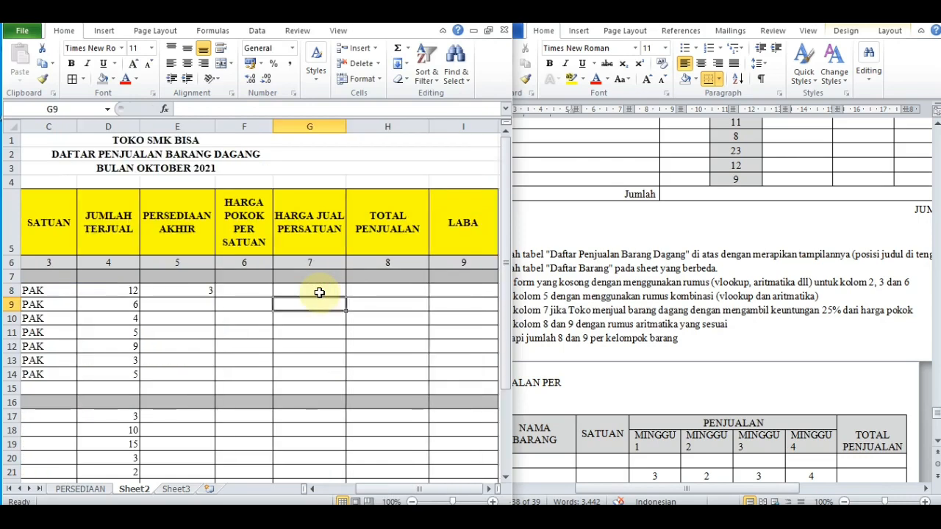
click(247, 287)
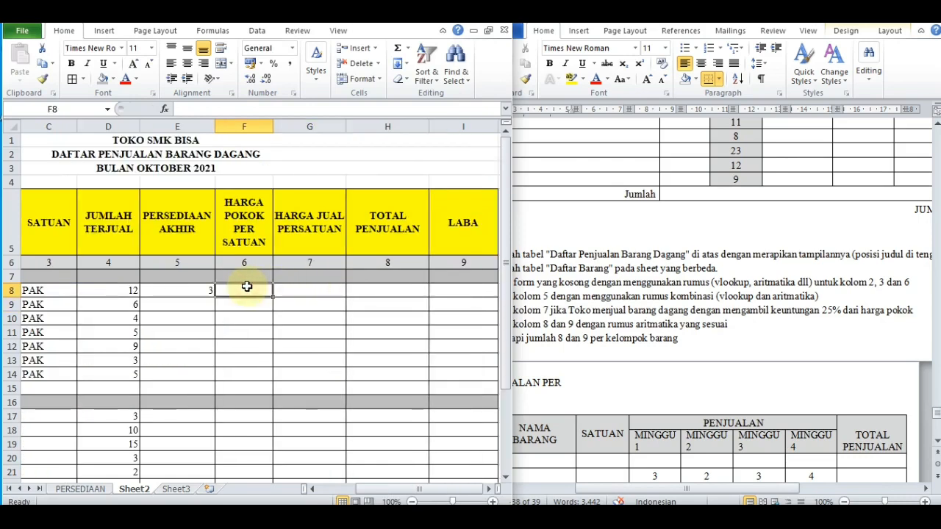
click(79, 489)
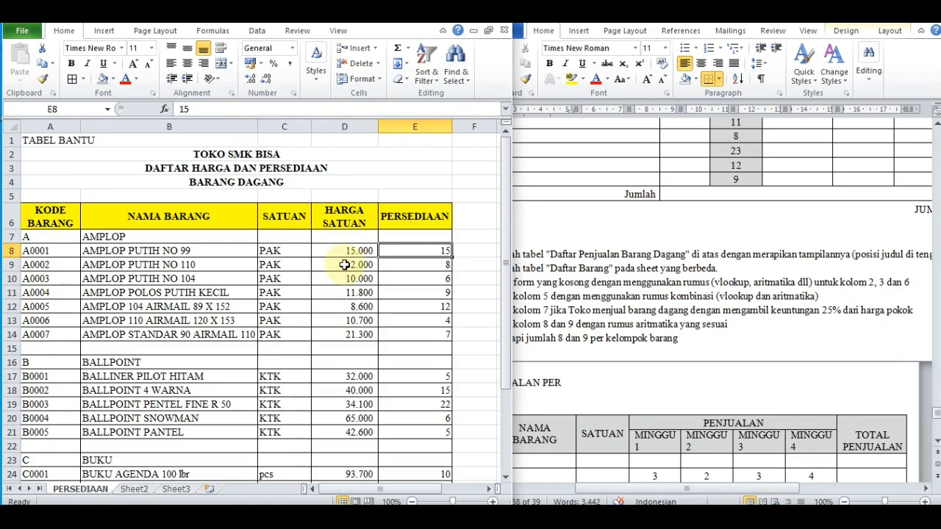
click(143, 493)
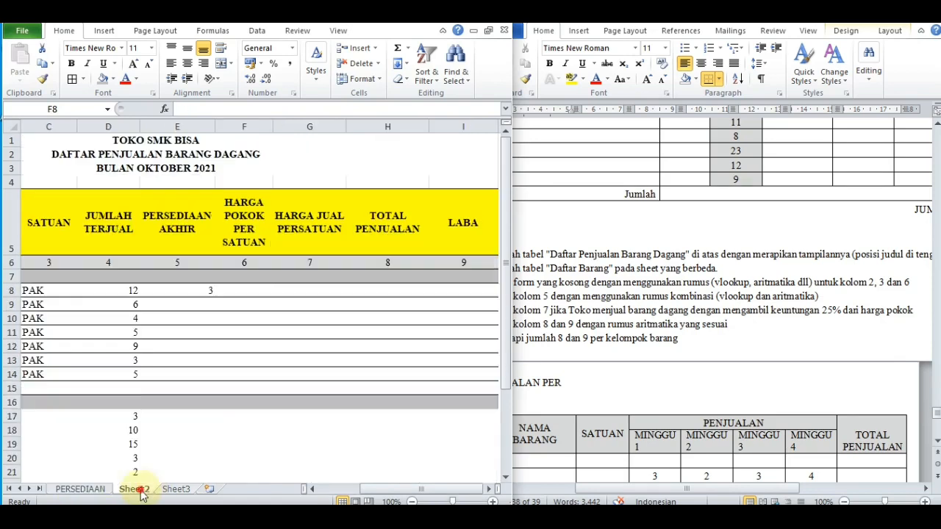
click(44, 291)
key(ctrl+c)
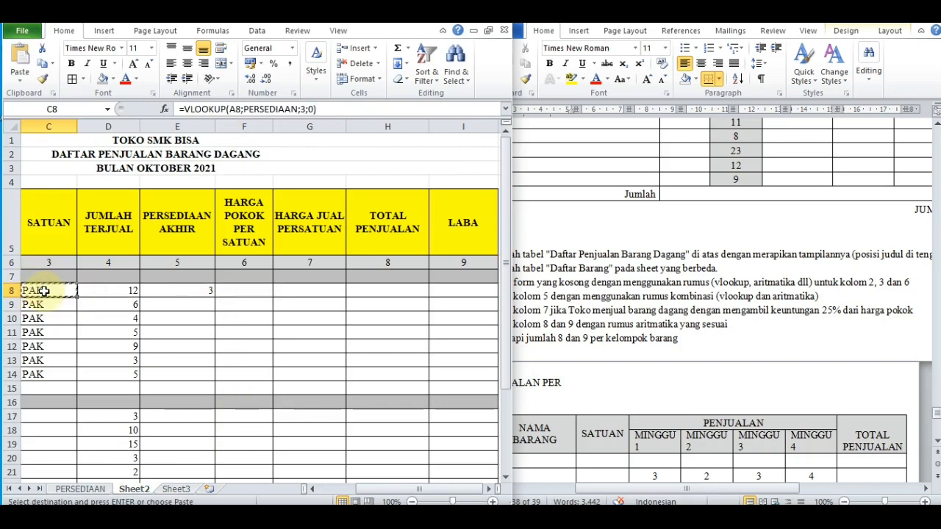
click(263, 292)
key(ctrl+v)
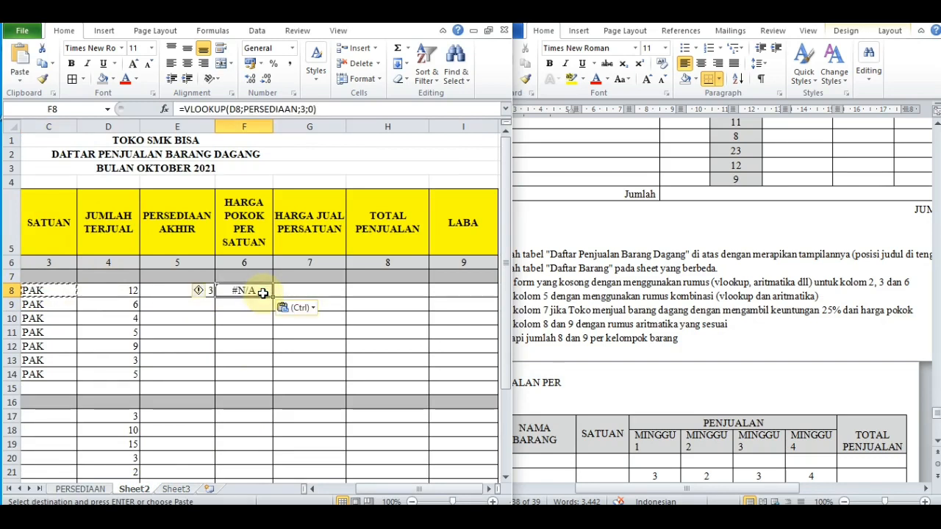
Step: Edit the F8 formula to =VLOOKUP(A8;PERSEDIAAN;4;0) so it looks up the code and returns the unit price
click(235, 109)
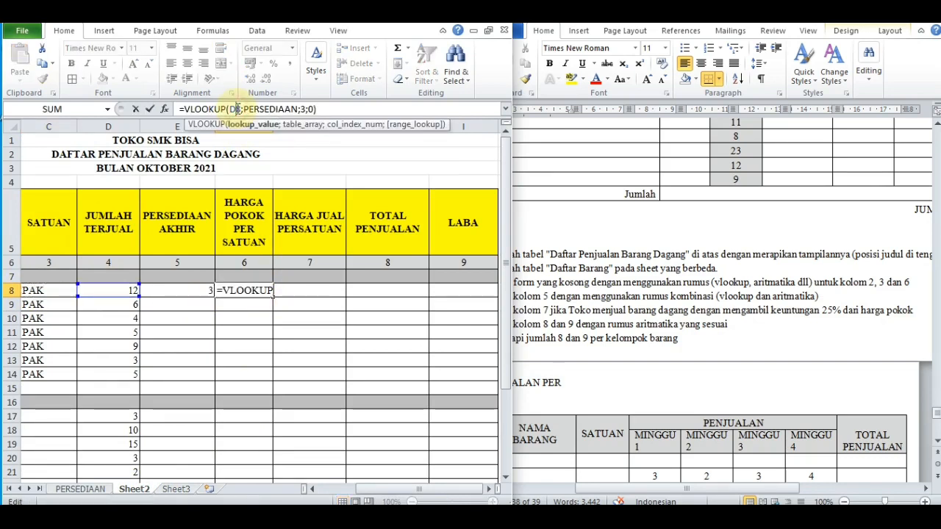
key(BackSpace)
text(A)
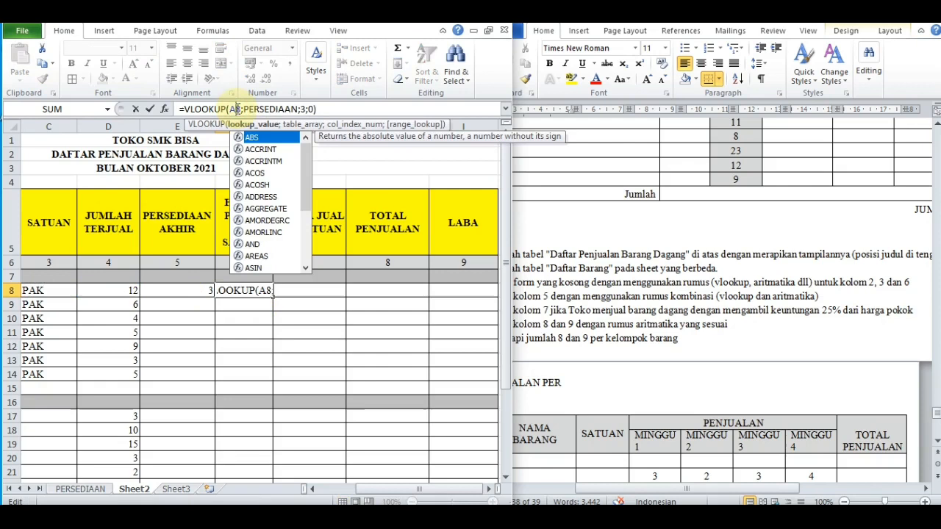
click(305, 109)
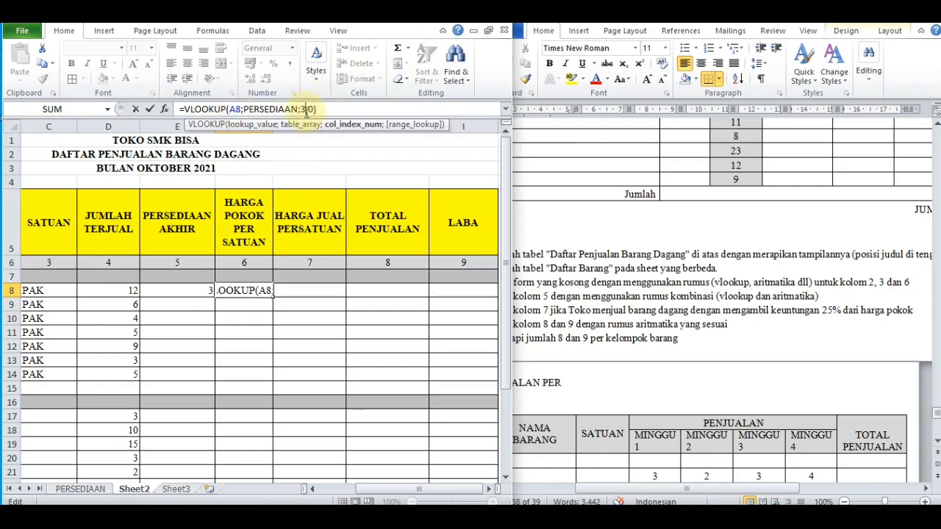
key(BackSpace)
text(4)
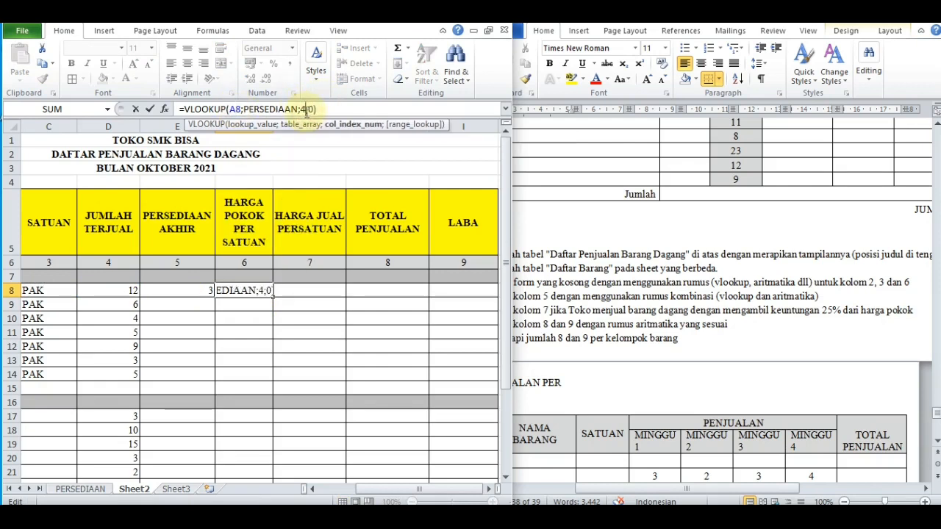
key(Return)
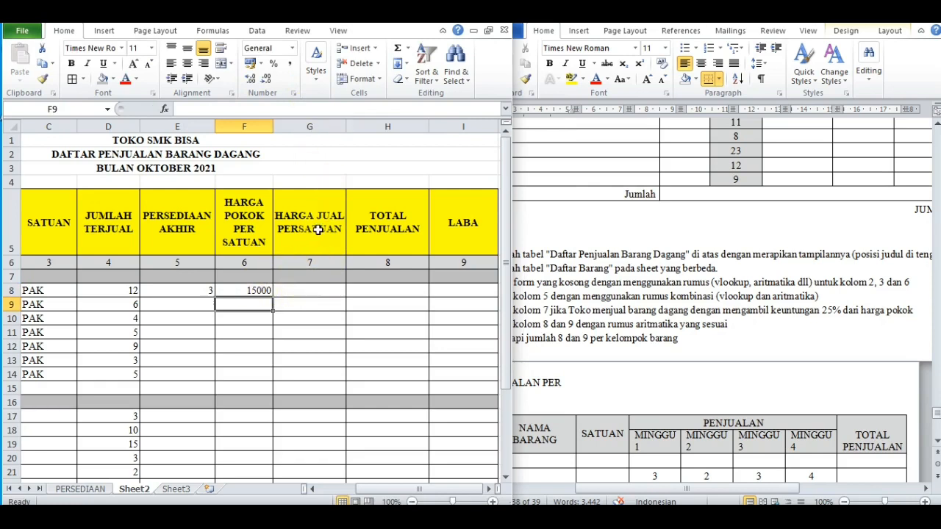
Step: In the HARGA JUAL PERSATUAN cell G8, enter =(F8+(F8*25%)) to add the 25% profit to the unit cost price
click(320, 291)
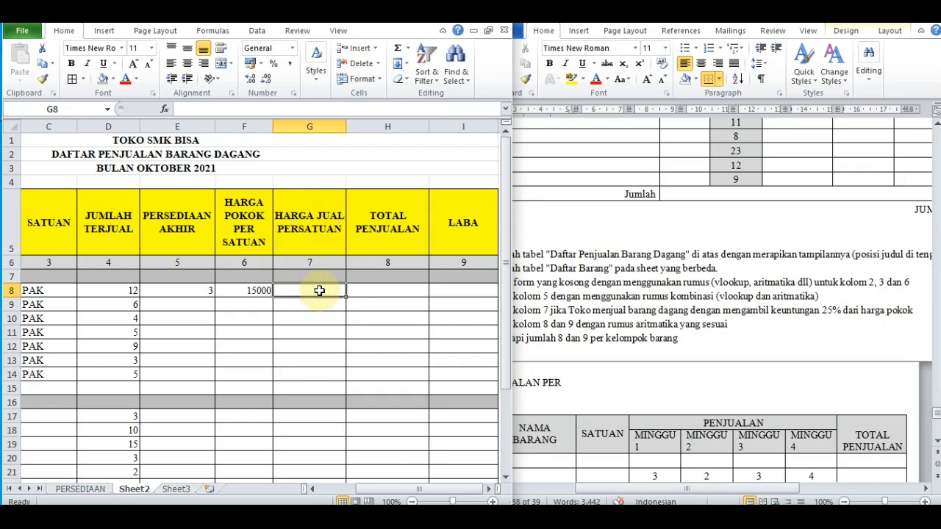
click(647, 303)
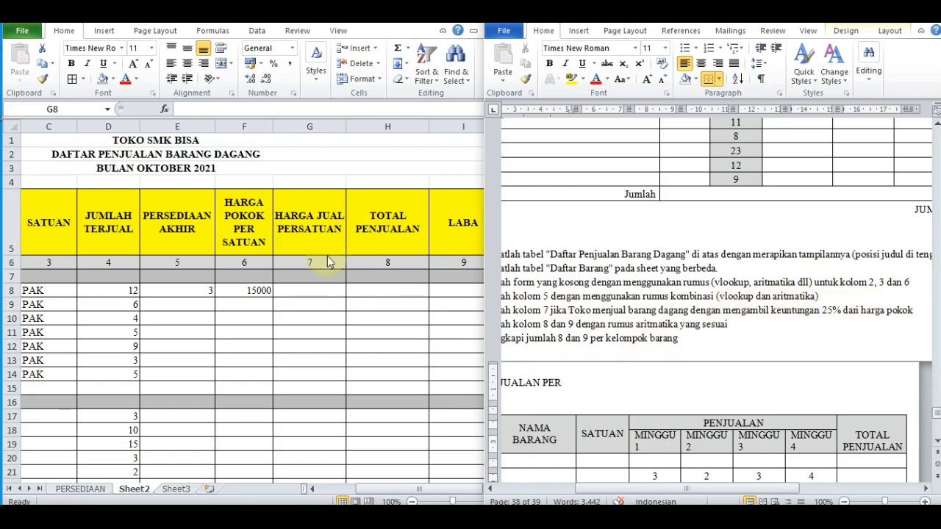
click(251, 292)
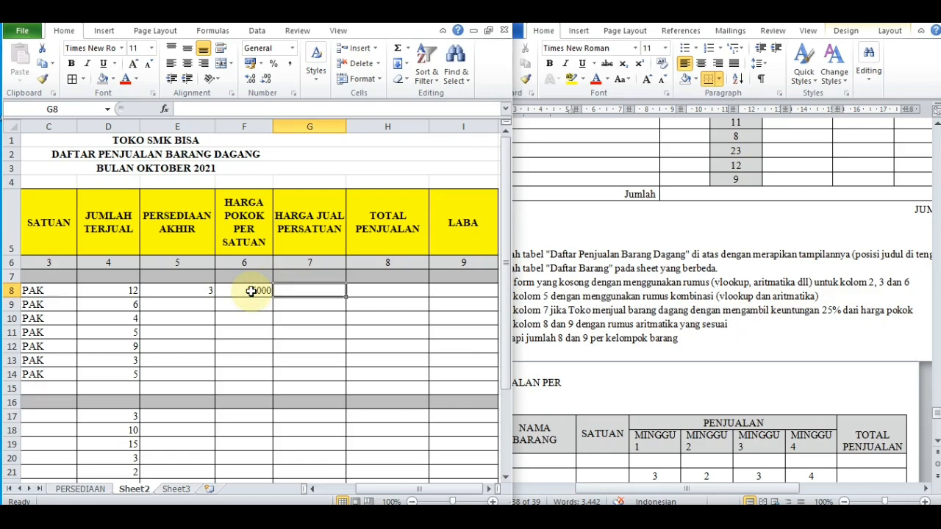
text(=)
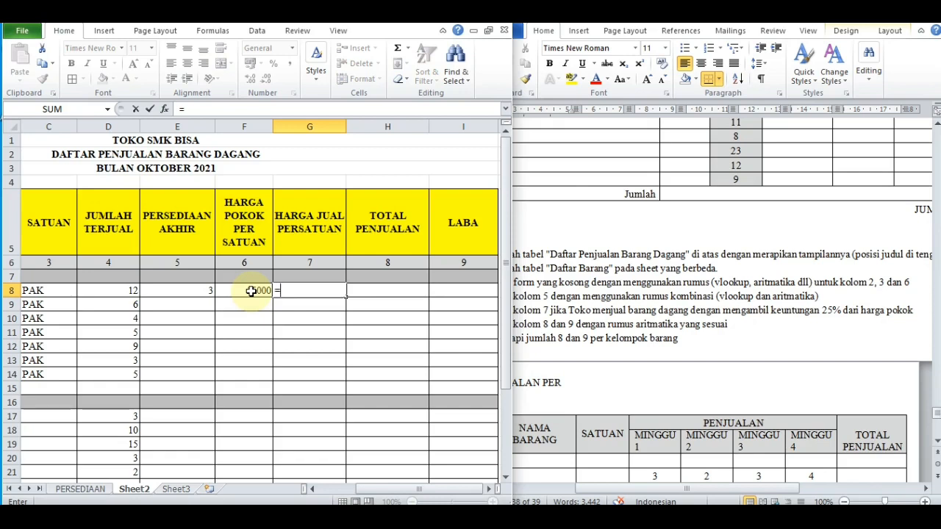
text(()
click(243, 291)
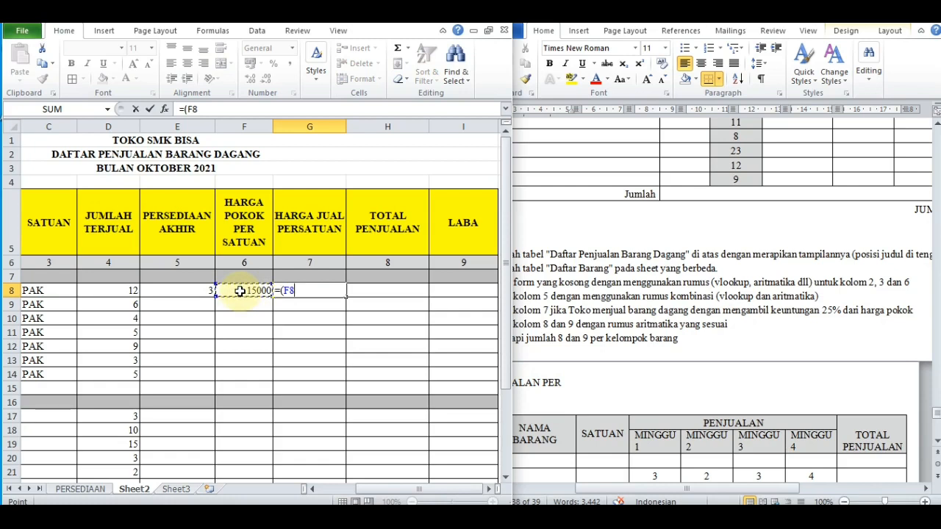
text(+()
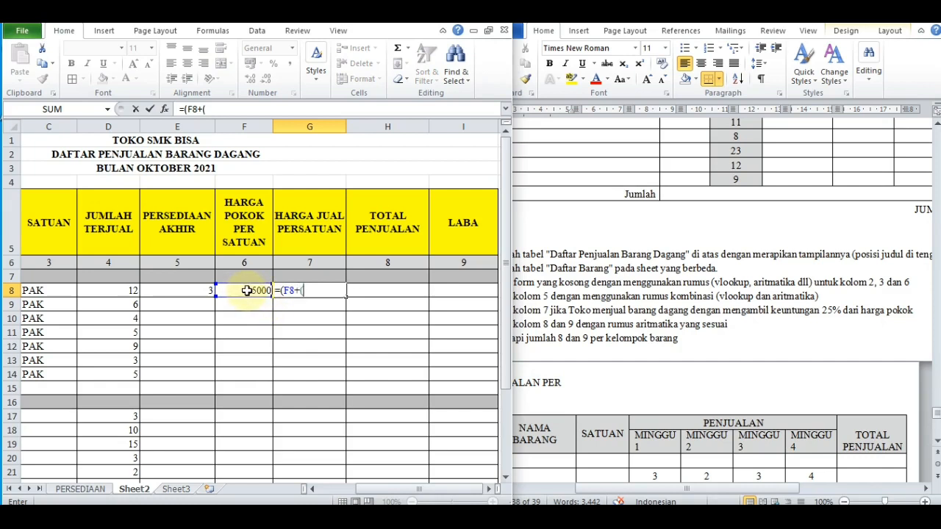
click(247, 290)
text(*25)
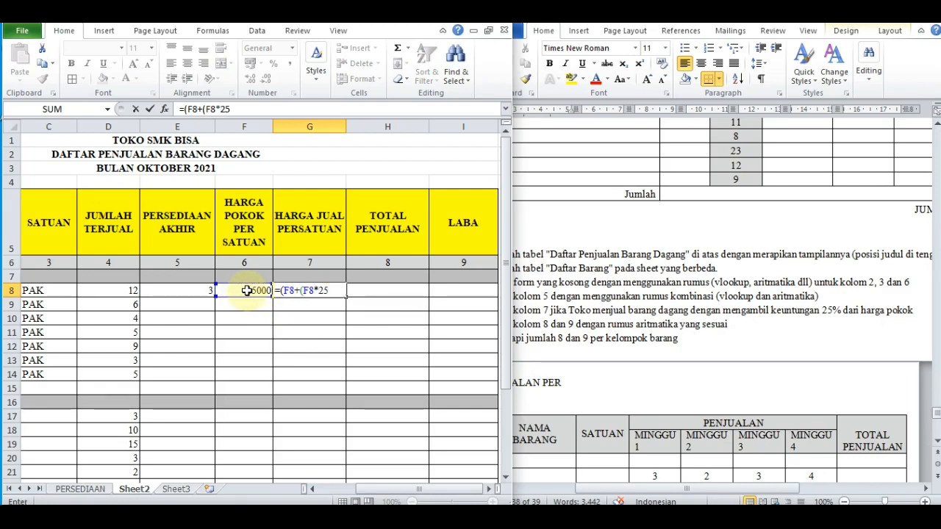
text(%)))
key(Return)
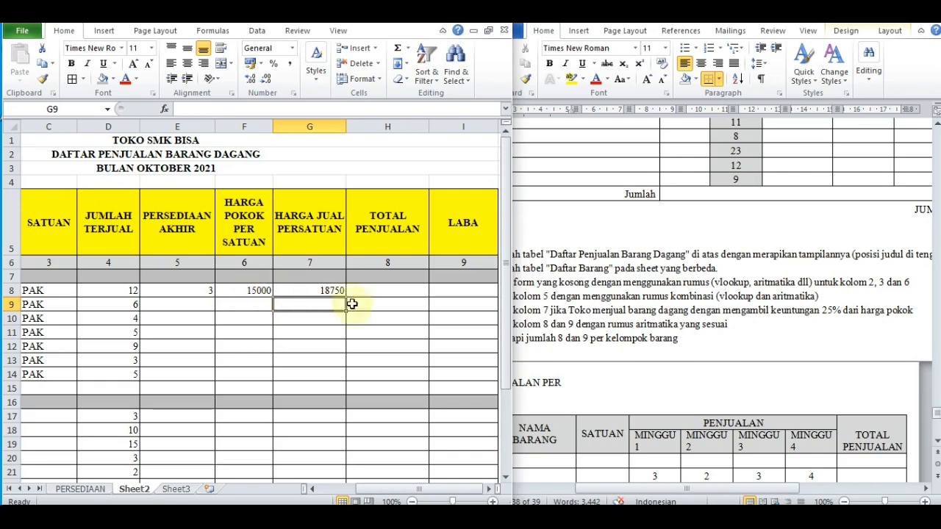
Step: In the TOTAL PENJUALAN cell H8, enter =G8*D8 to multiply the selling price by the quantity sold
click(379, 289)
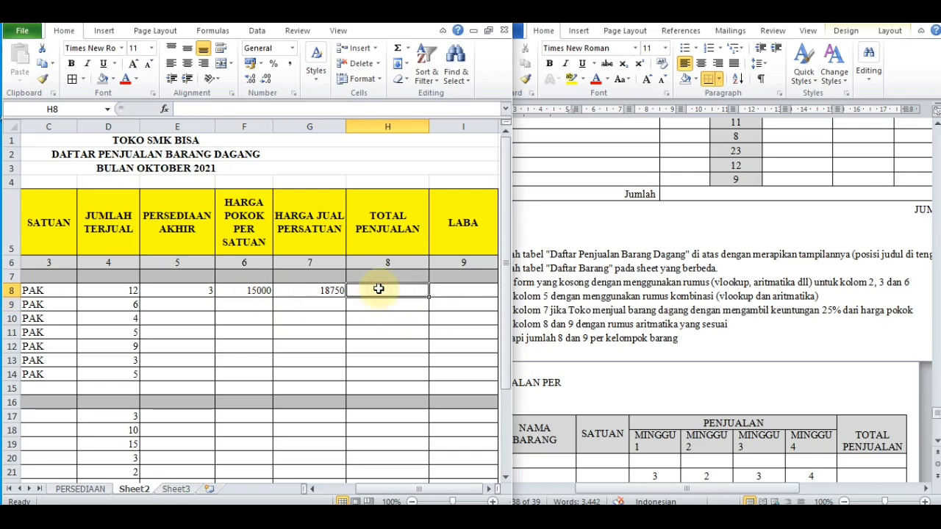
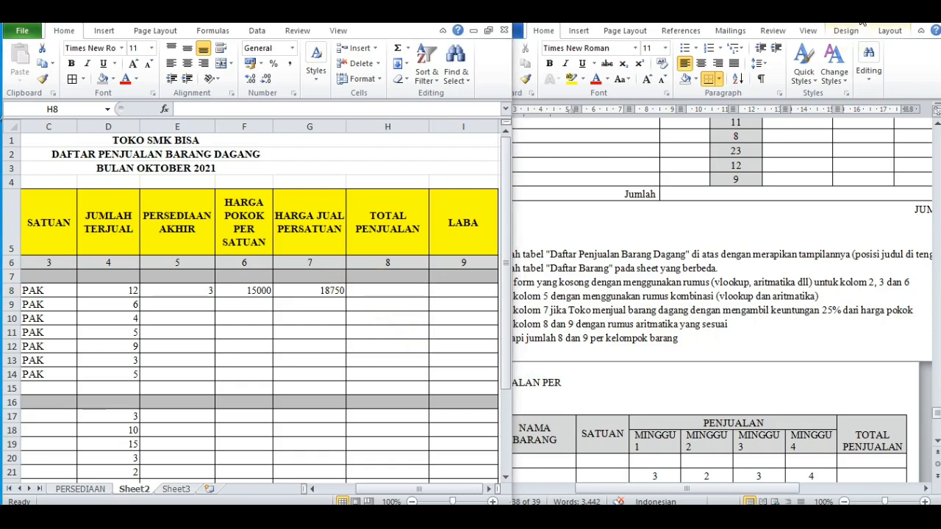
text(=)
click(305, 294)
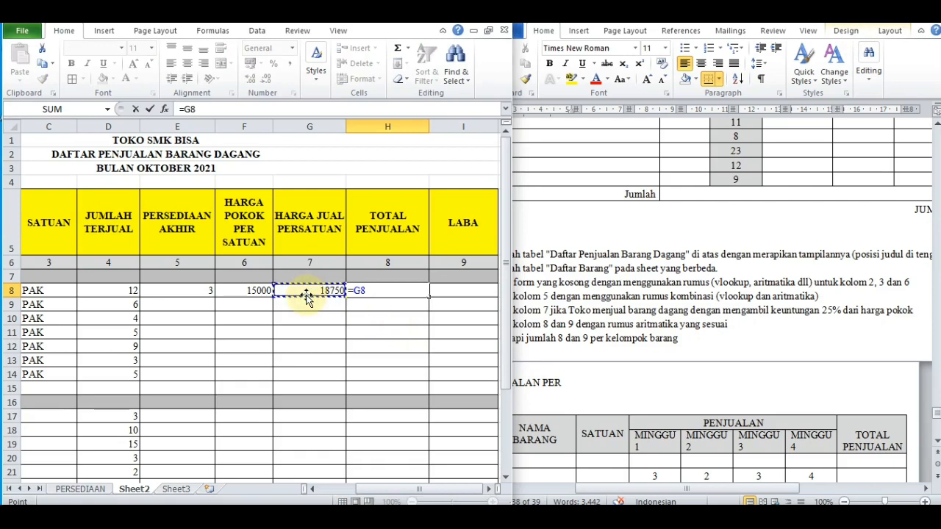
text(*)
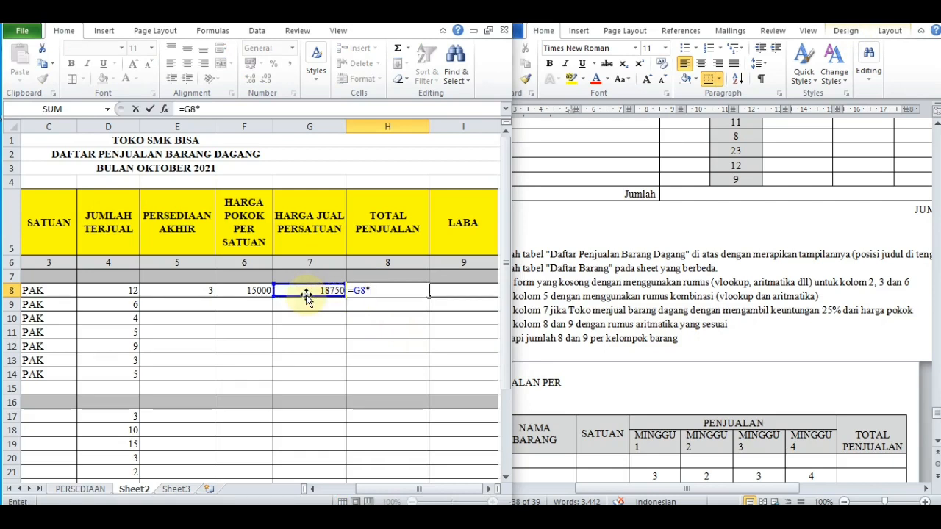
click(118, 297)
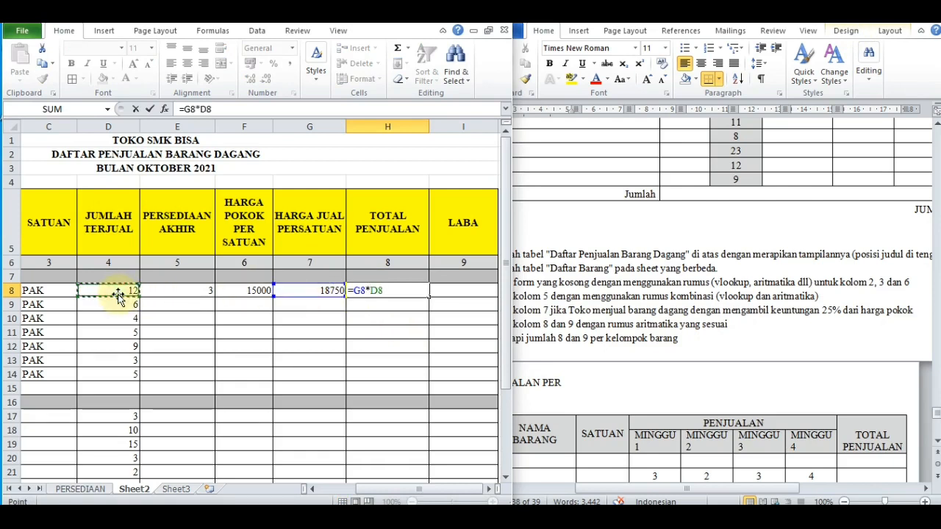
key(Return)
key(Up)
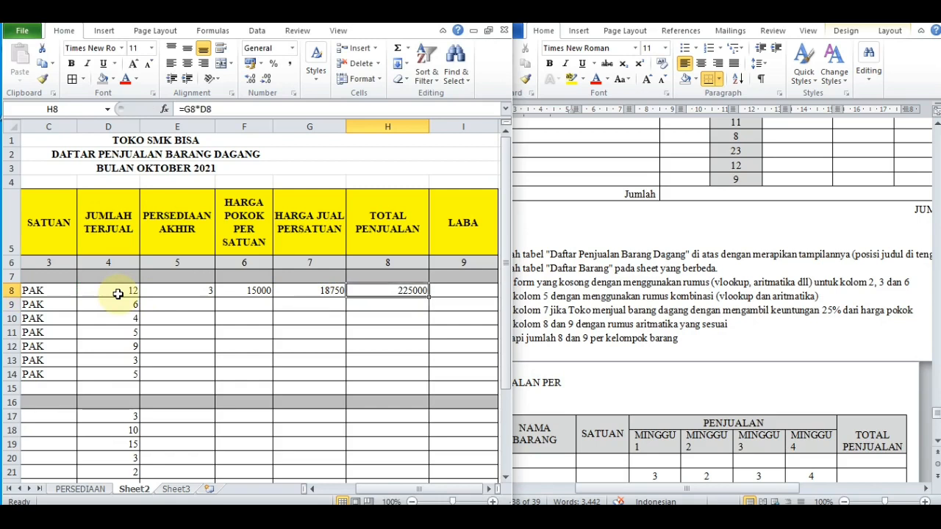
Step: In the LABA cell I8, enter =H8-(D8*F8) to subtract the cost of the items sold from total sales
key(Right)
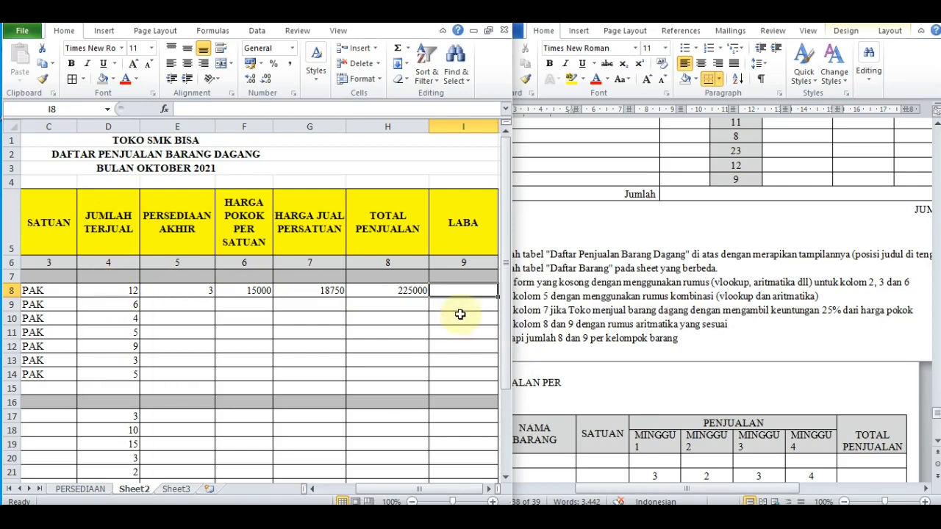
text(=)
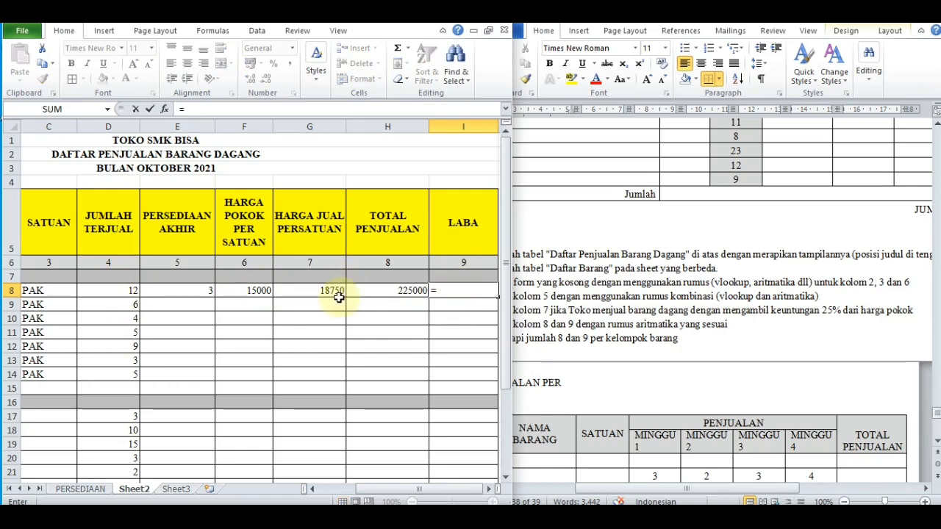
click(367, 290)
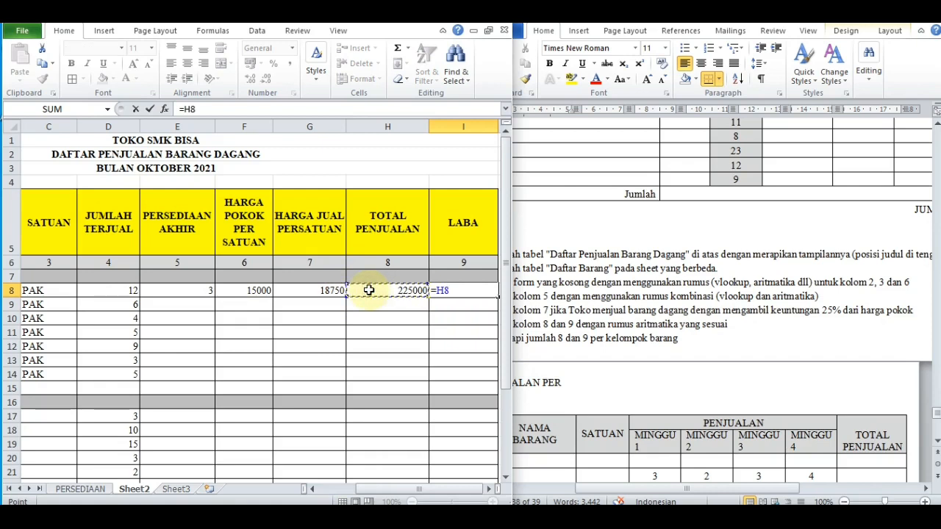
text(-)
click(110, 292)
text(*)
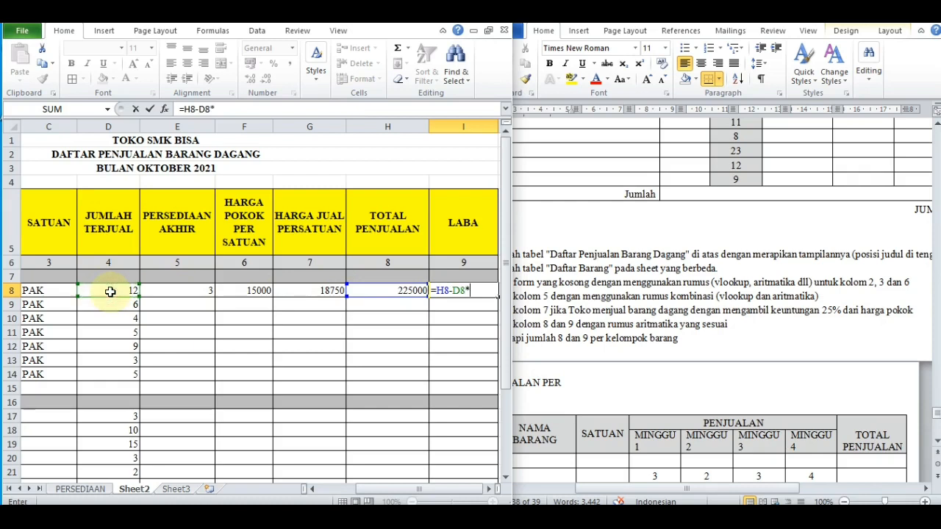
click(235, 291)
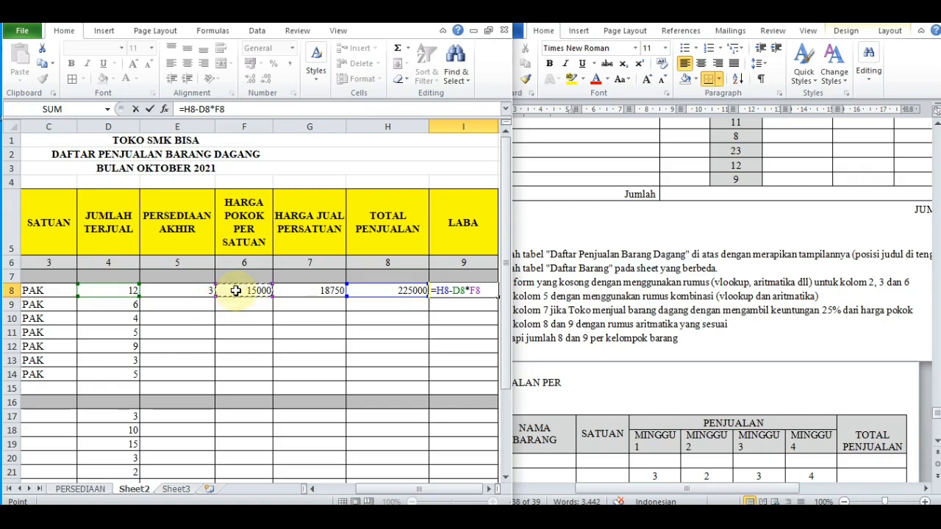
text())
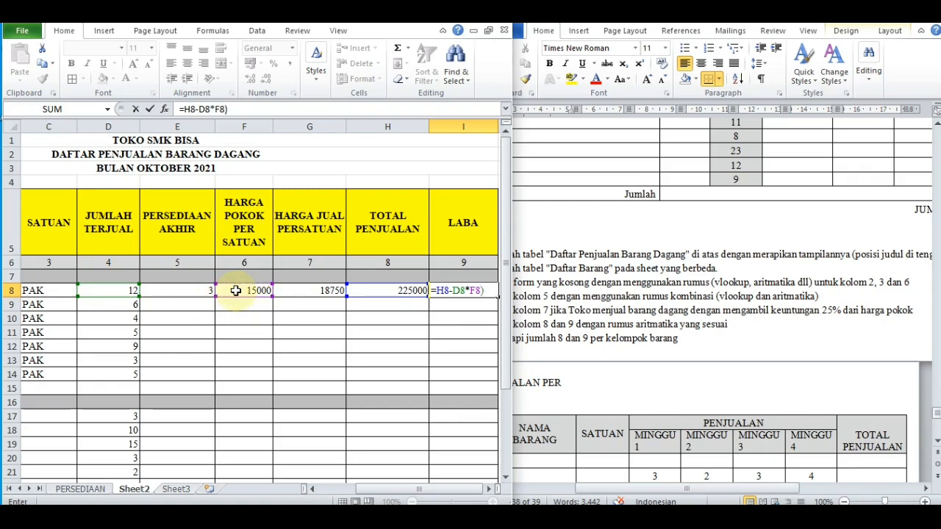
click(200, 109)
text(()
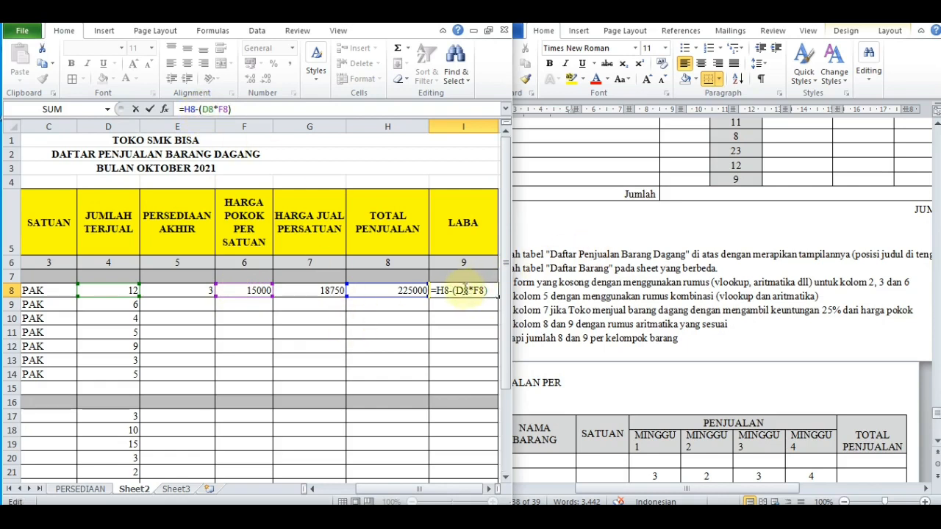
key(Return)
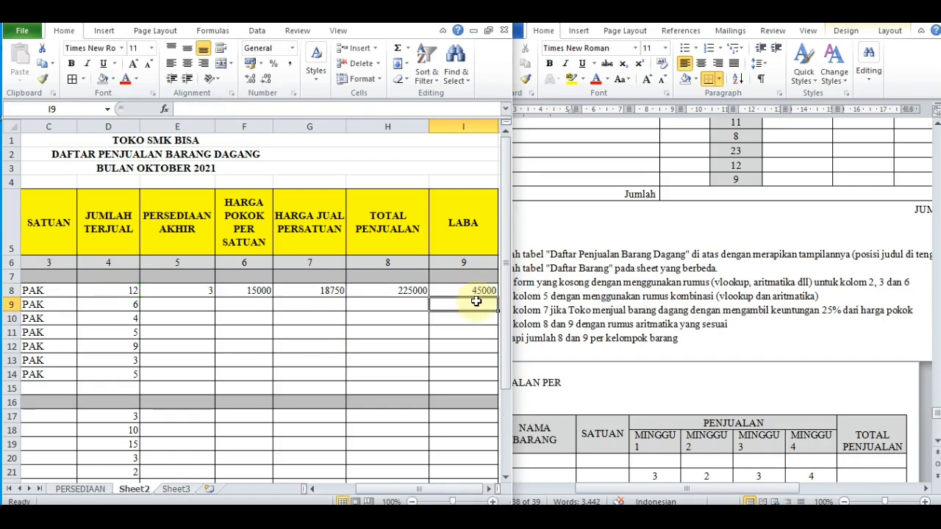
Step: Fill the E8:I8 formulas down through row 32
click(177, 292)
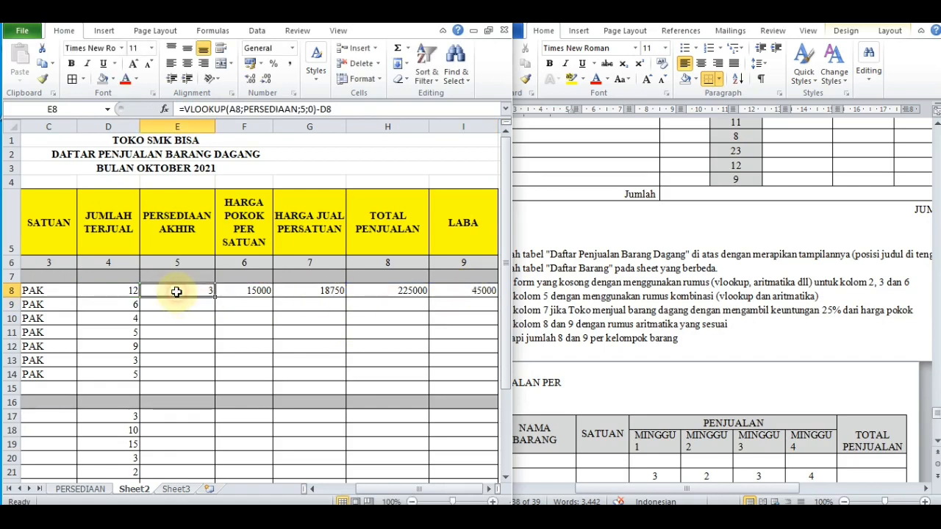
key(shift+Right)
key(shift+Right)
key(shift+Right)
key(shift+Right)
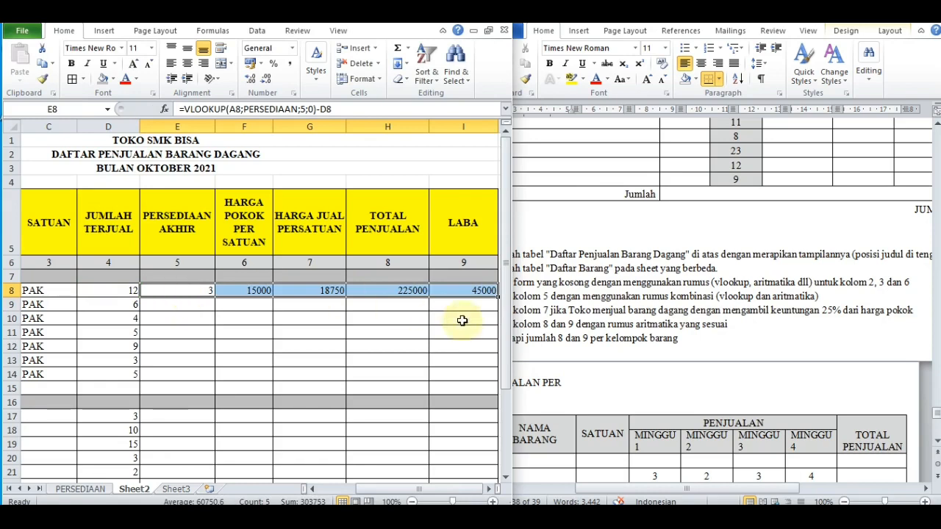
drag(497, 297, 444, 463)
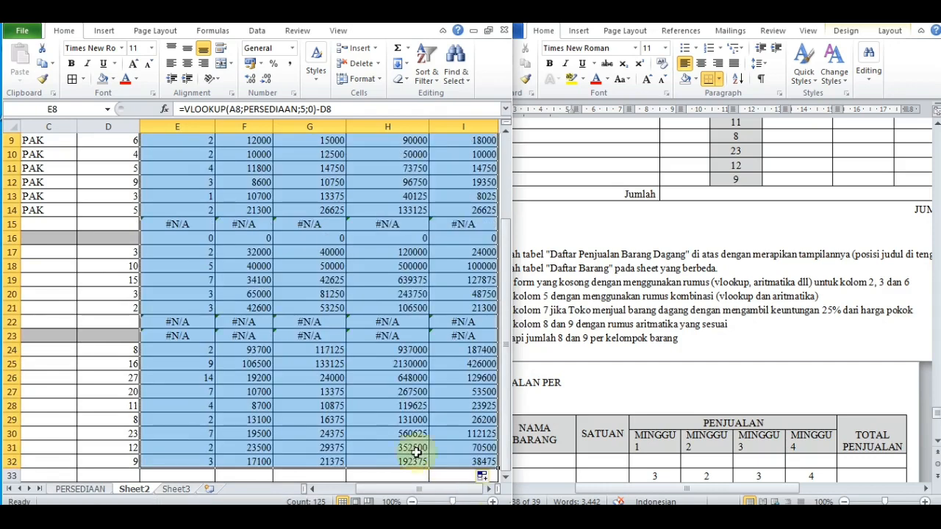
Step: Copy the B14:C14 lookup formulas to B17:C17 and fill them down through row 21 for the BALLPOINT group
click(189, 321)
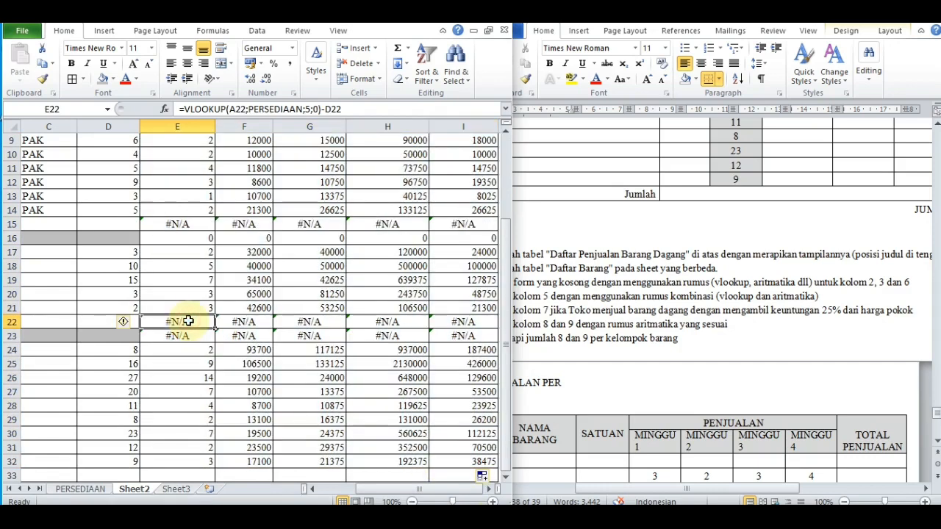
key(Left)
key(Left)
key(Left)
key(Left)
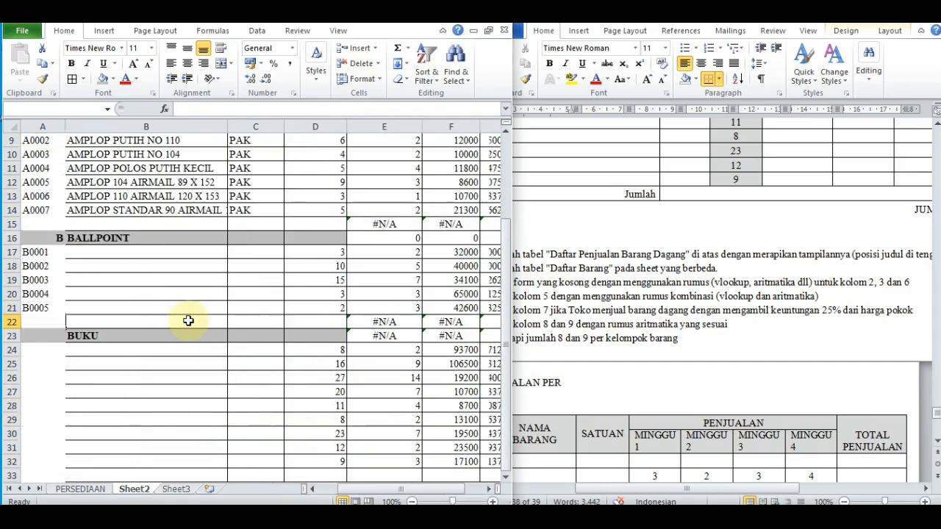
key(Up)
key(Up)
key(Up)
key(Up)
key(Up)
key(Up)
key(Up)
key(Up)
key(Up)
key(Up)
key(Up)
key(Up)
key(Up)
key(Up)
key(Up)
key(Up)
key(Up)
key(Up)
key(Up)
key(Up)
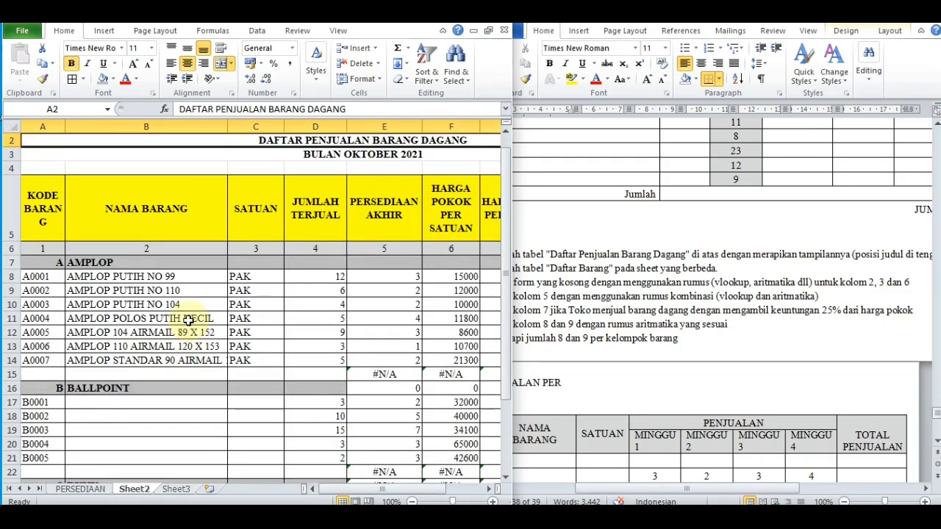
click(183, 360)
key(shift+Right)
key(ctrl+c)
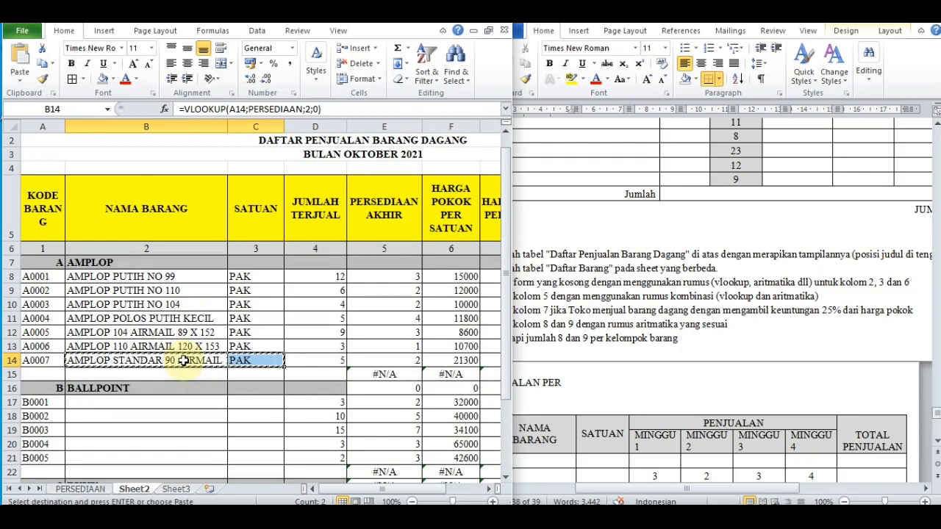
click(121, 403)
key(ctrl+v)
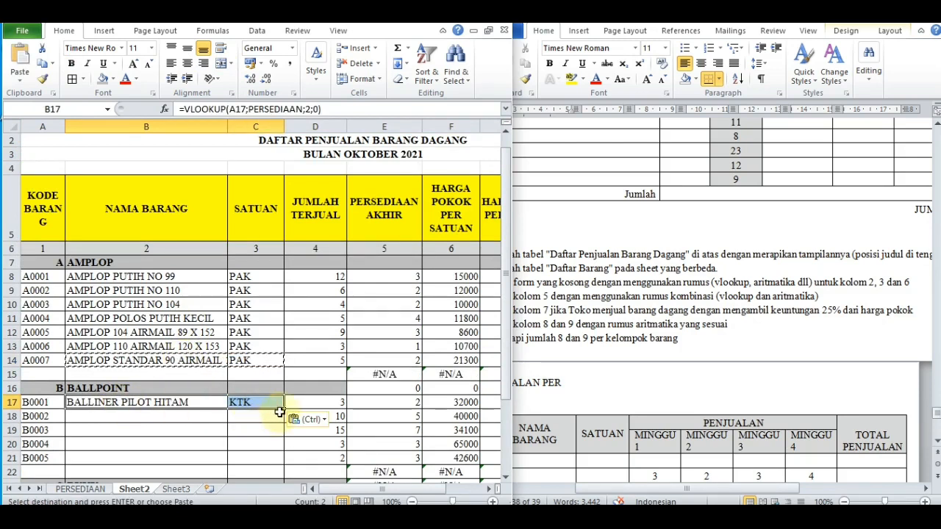
drag(283, 408, 277, 468)
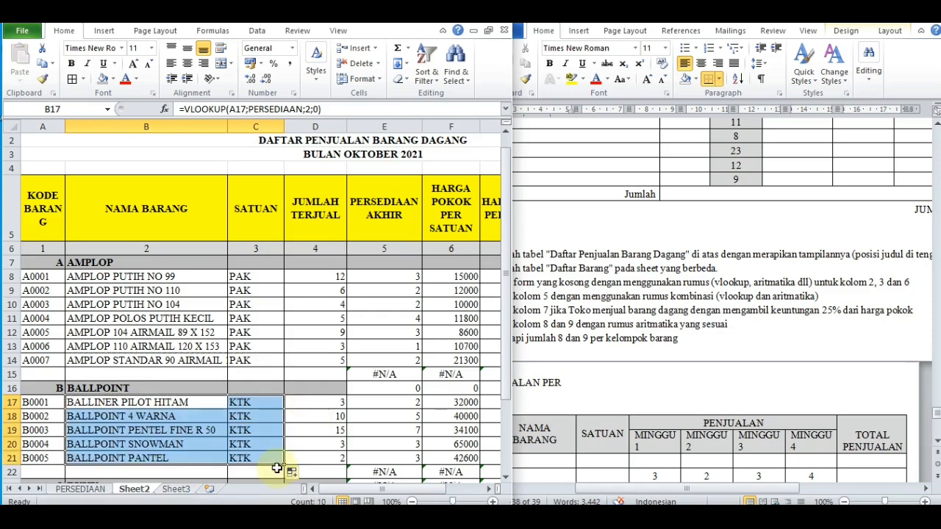
Step: Copy the NAMA BARANG and SATUAN lookup formulas from B21:C21 into B24:C24, the first row of the BUKU group
key(Down)
key(Down)
key(Down)
key(Down)
key(Down)
key(Down)
key(Down)
key(Down)
key(Down)
key(Down)
key(Down)
key(Down)
key(Down)
key(Down)
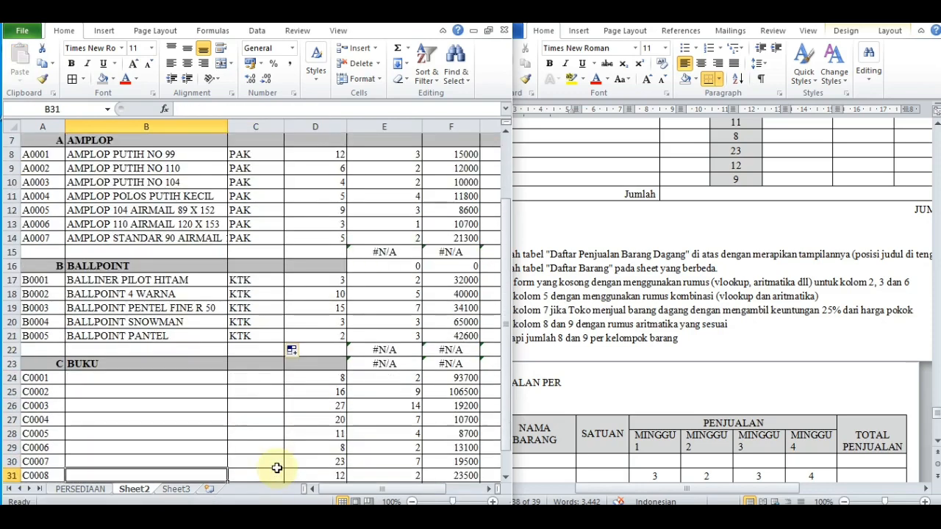
click(103, 335)
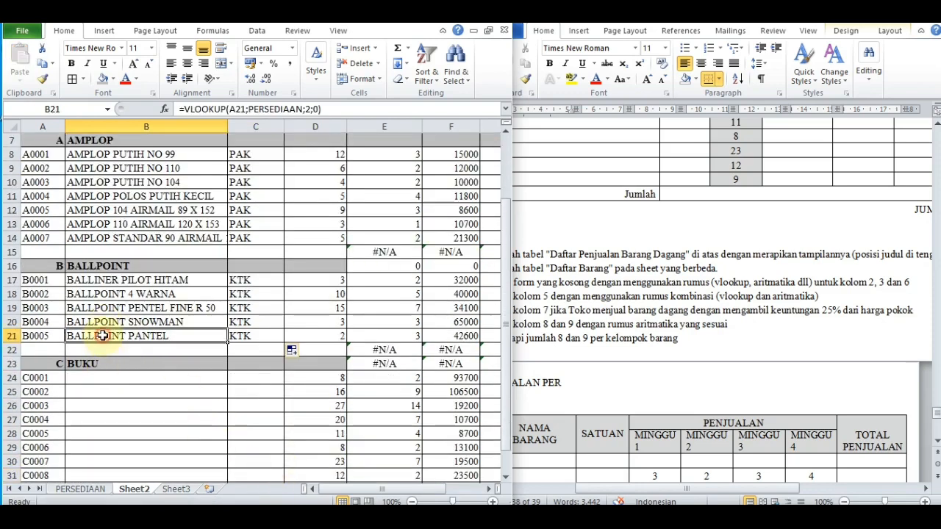
key(shift+Right)
key(ctrl+c)
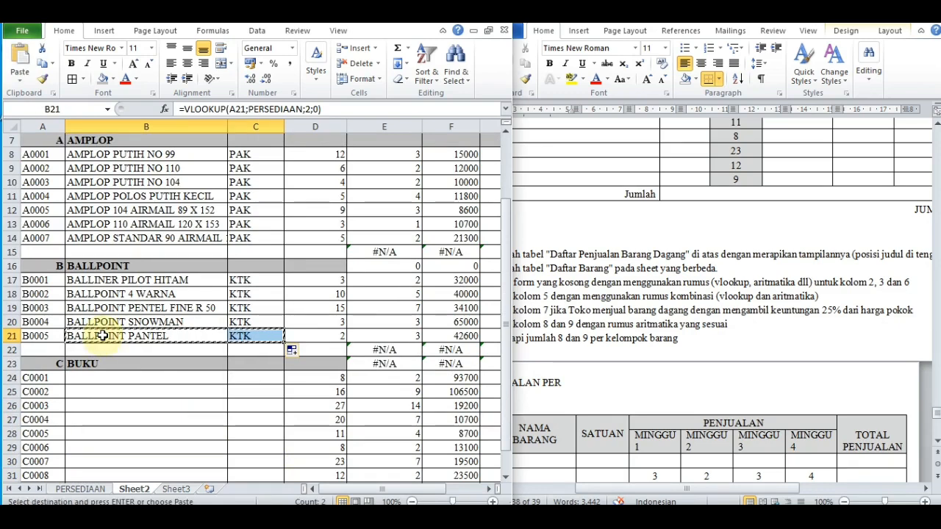
click(94, 378)
key(ctrl+v)
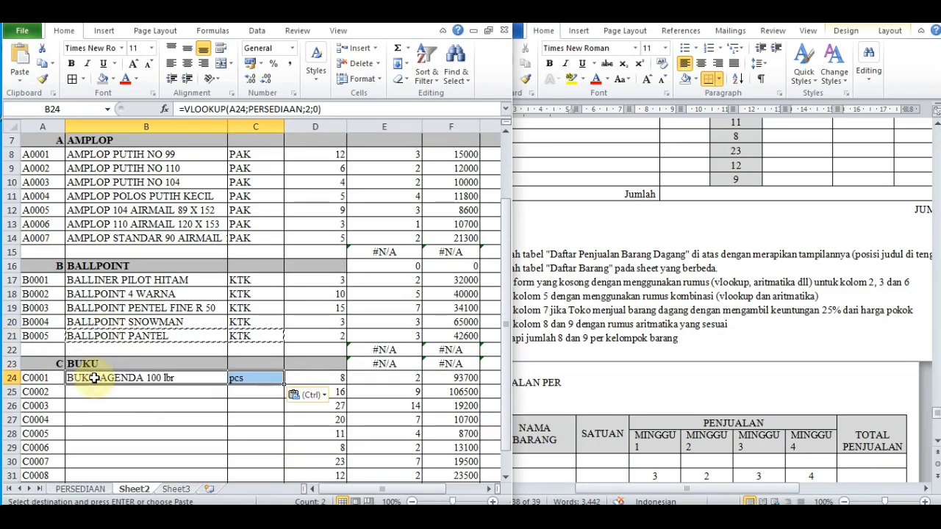
Step: Fill the B24:C24 lookup formulas down through row 32 and widen the NAMA BARANG column to fit the longer BUKU names
drag(284, 385, 272, 470)
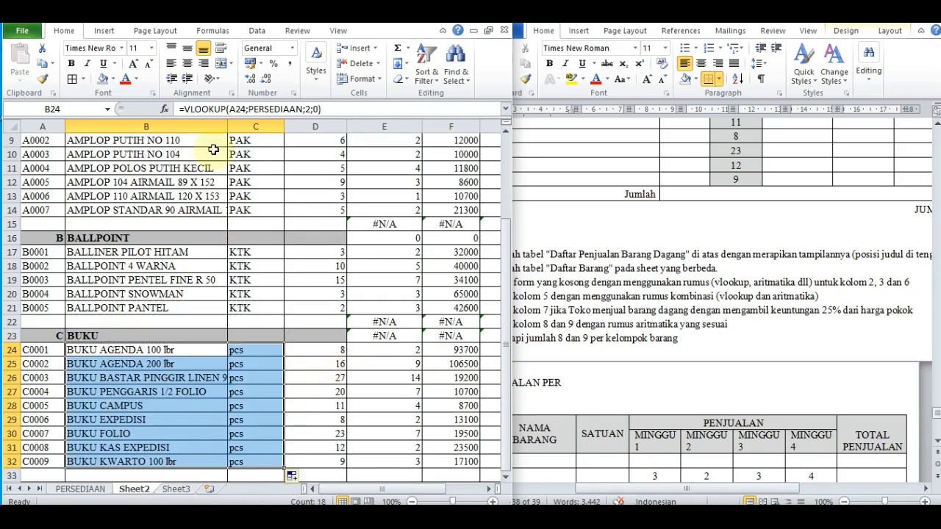
drag(227, 126, 251, 126)
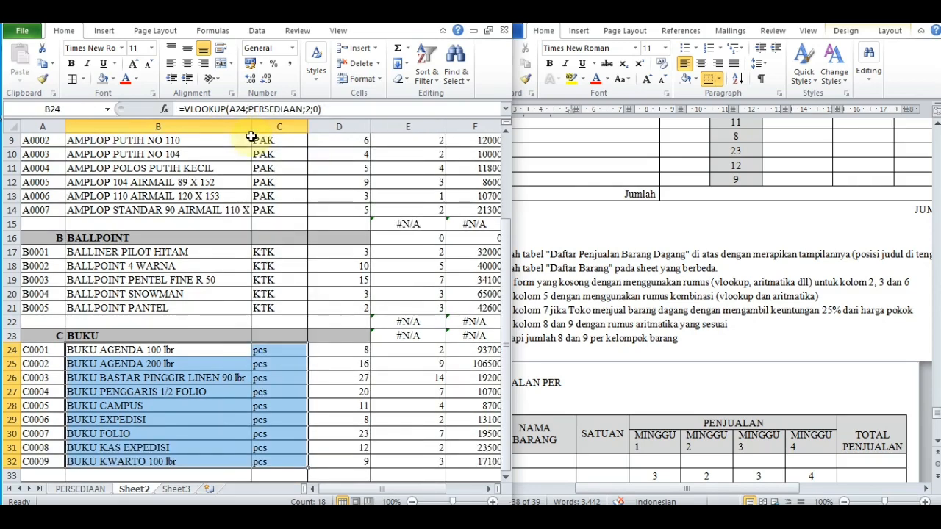
Step: Review the filled rows from BUKU up to the title and widen the worksheet window to show all columns through LABA
click(232, 405)
key(Up)
key(Up)
key(Up)
key(Up)
key(Up)
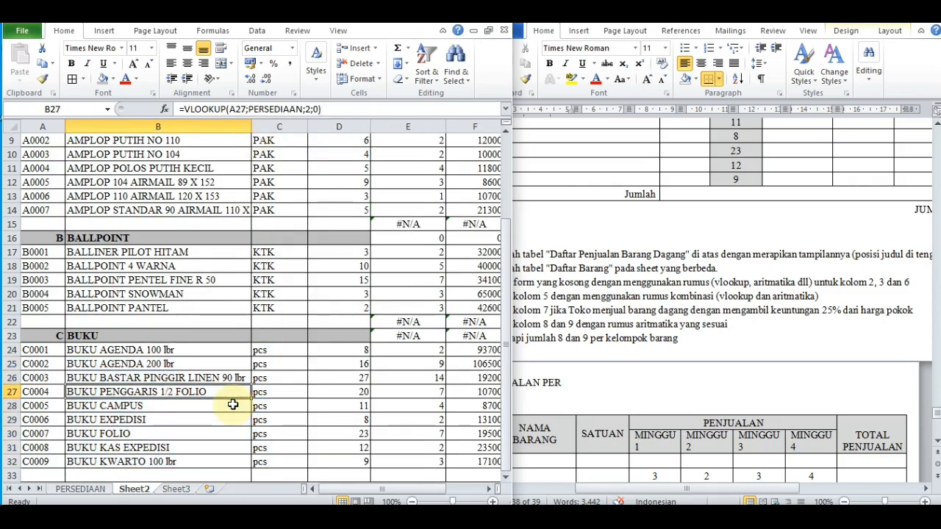
key(Up)
key(Up)
key(Up)
key(Up)
key(Up)
key(Up)
key(Up)
key(Up)
key(Up)
key(Up)
key(Up)
key(Up)
key(Up)
key(Up)
key(Up)
key(Up)
key(Up)
key(Up)
key(Up)
key(Up)
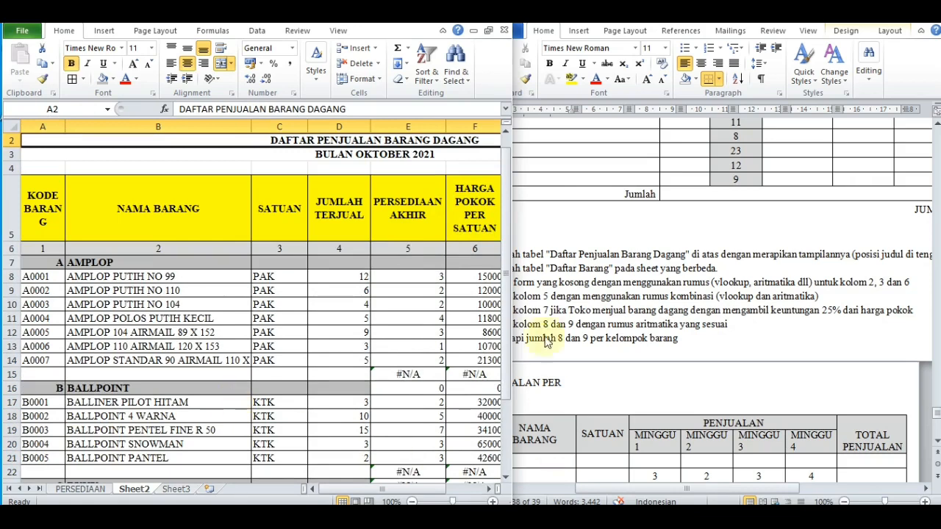
drag(513, 254, 829, 298)
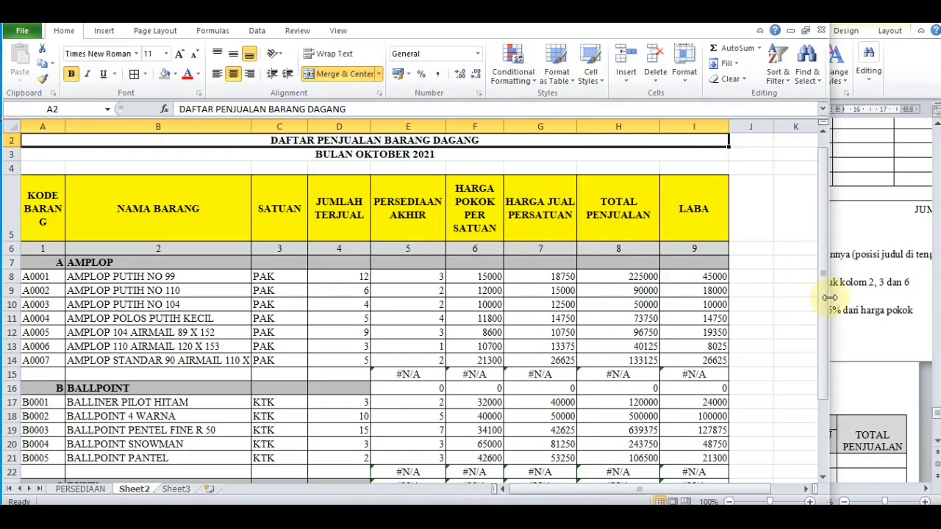
click(265, 373)
key(shift+Down)
key(shift+Right)
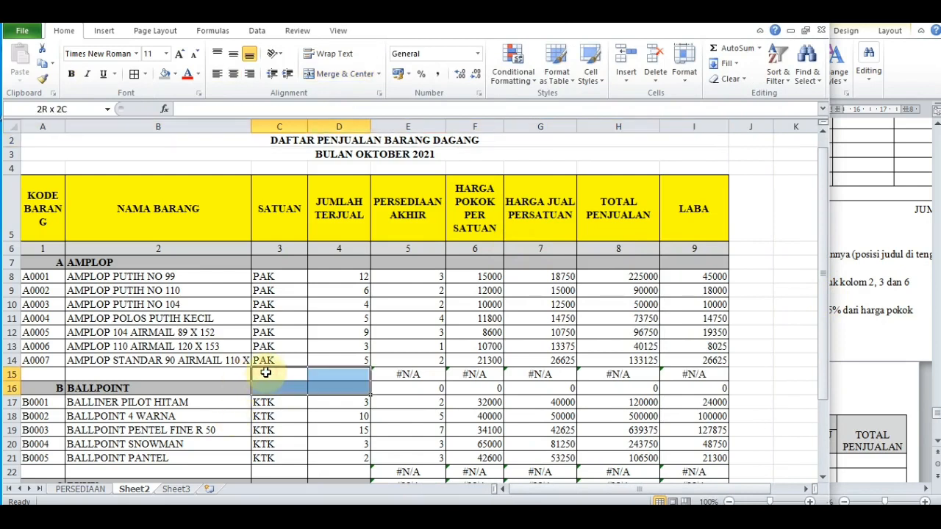
key(shift+Right)
key(shift+Right)
key(shift+Right)
key(shift+Right)
key(shift+Right)
key(Num_Lock)
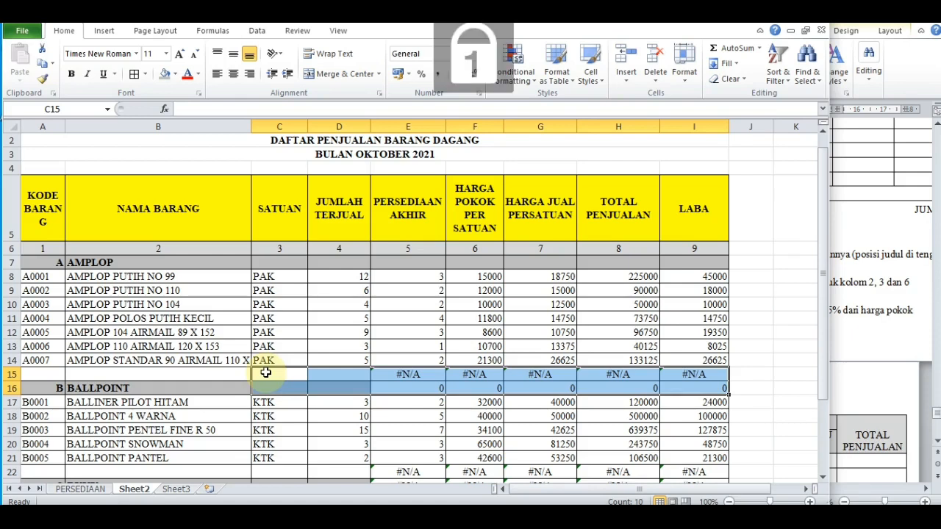
text(,)
key(Num_Lock)
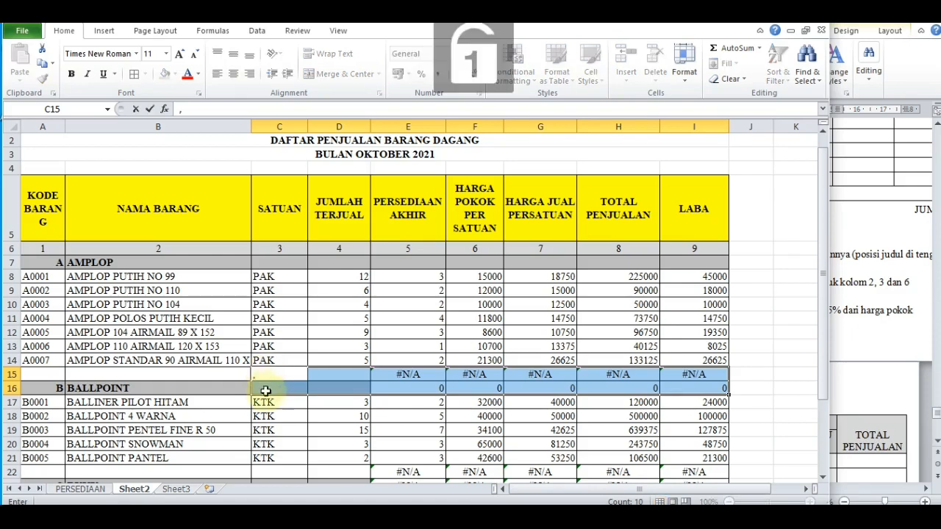
click(266, 394)
Step: Clear the contents of C15:I16, the blank row under AMPLOP and the BALLPOINT heading row
click(263, 378)
key(shift+Down)
key(shift+Right)
key(shift+Right)
key(shift+Right)
key(shift+Right)
key(shift+Right)
key(shift+Right)
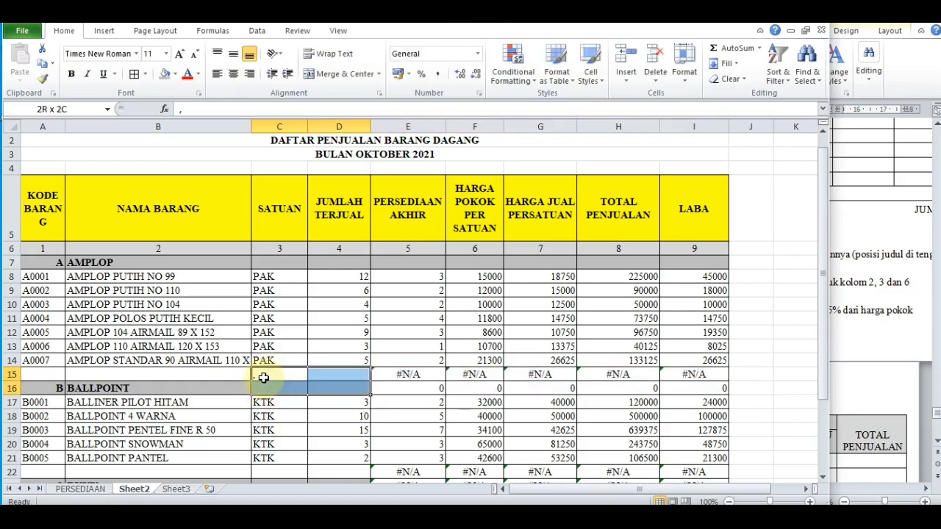
key(Delete)
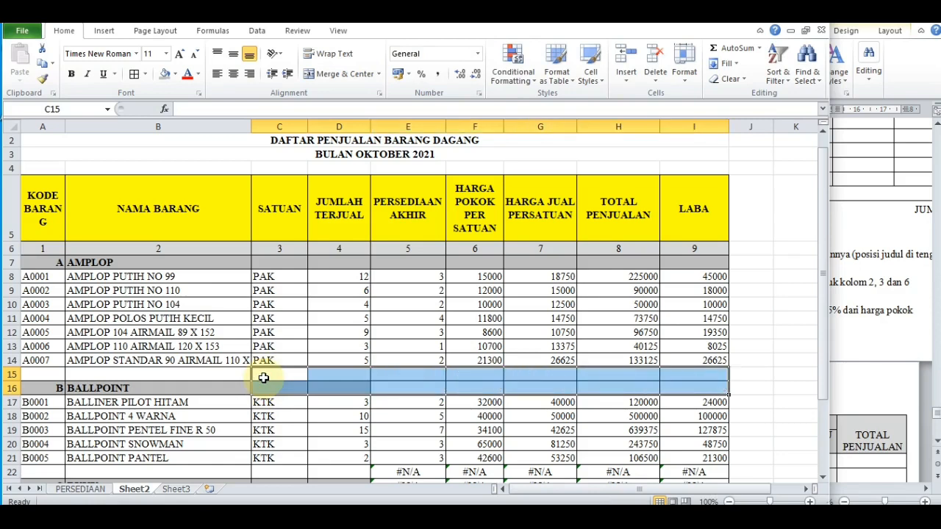
Step: Clear the contents of C22:I23, the blank row under BALLPOINT and the BUKU heading row
key(Down)
key(Down)
key(Down)
key(Down)
key(Down)
key(Down)
key(Down)
key(Down)
key(Down)
key(Down)
key(Down)
key(Down)
key(Down)
key(Down)
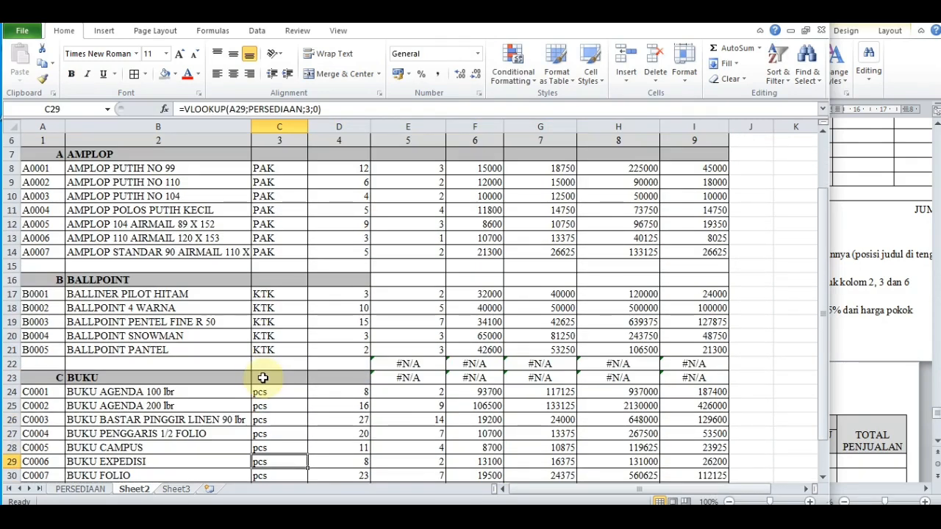
click(255, 365)
key(shift+Right)
key(shift+Right)
key(shift+Right)
key(shift+Right)
key(shift+Right)
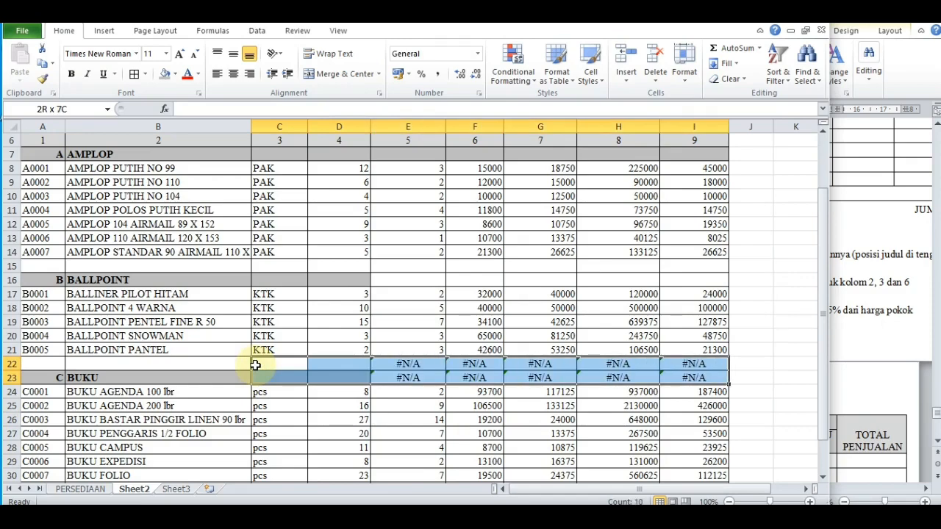
key(Delete)
Step: Check the table down to its last rows and back up to the title for leftover formula errors
key(Down)
key(Down)
key(Down)
key(Down)
key(Down)
key(Down)
key(Down)
key(Down)
key(Down)
key(Down)
key(Down)
key(Down)
key(Down)
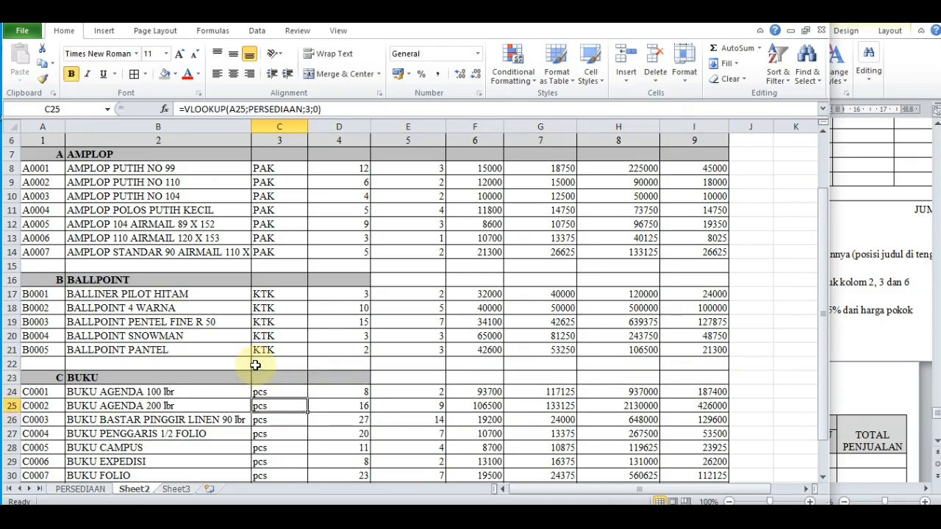
key(Up)
key(Up)
key(Up)
key(Up)
key(Up)
key(Up)
key(Up)
key(Up)
key(Up)
key(Up)
key(Up)
key(Up)
key(Up)
key(Up)
key(Up)
key(Up)
key(Up)
key(Up)
key(Up)
key(Up)
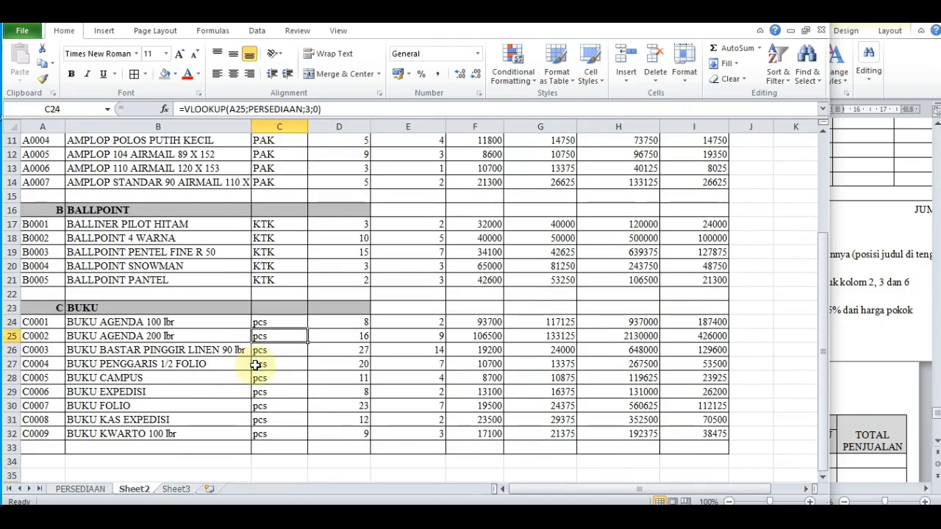
key(ctrl+Home)
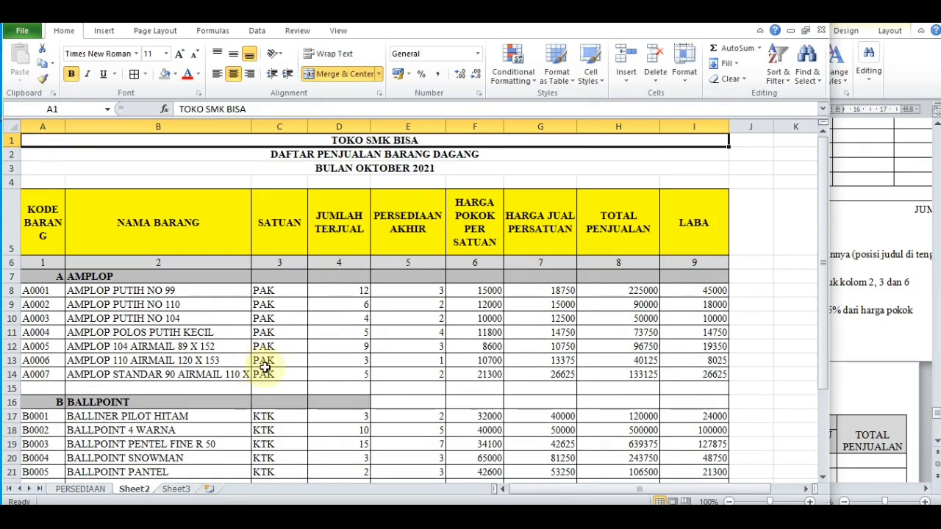
Step: Apply the grey fill to E16:I16 so the whole BALLPOINT heading row is shaded
click(386, 403)
key(shift+Right)
key(shift+Right)
key(shift+Right)
key(shift+Right)
key(shift+Right)
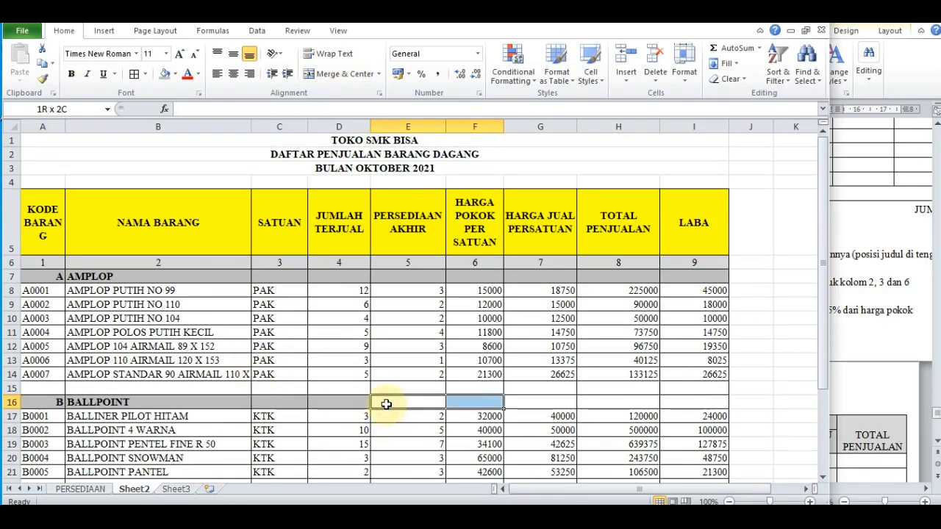
key(shift+Left)
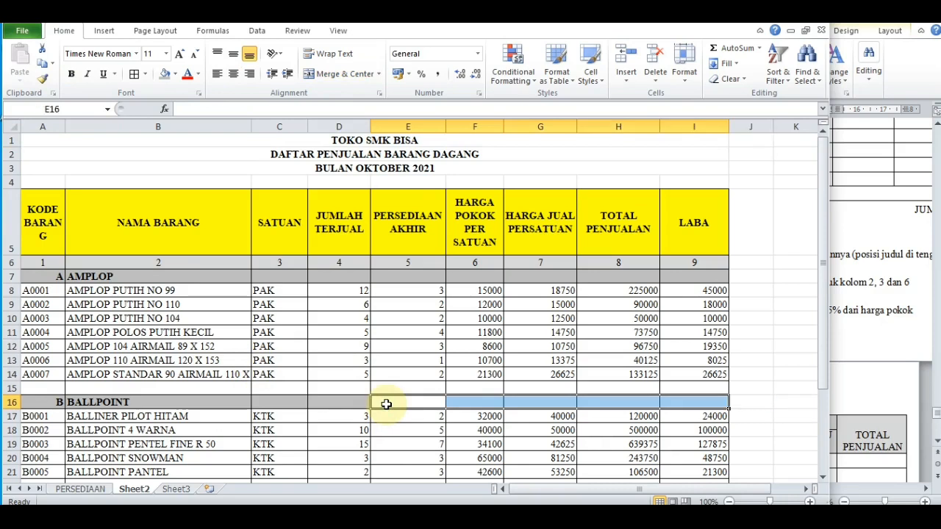
click(164, 75)
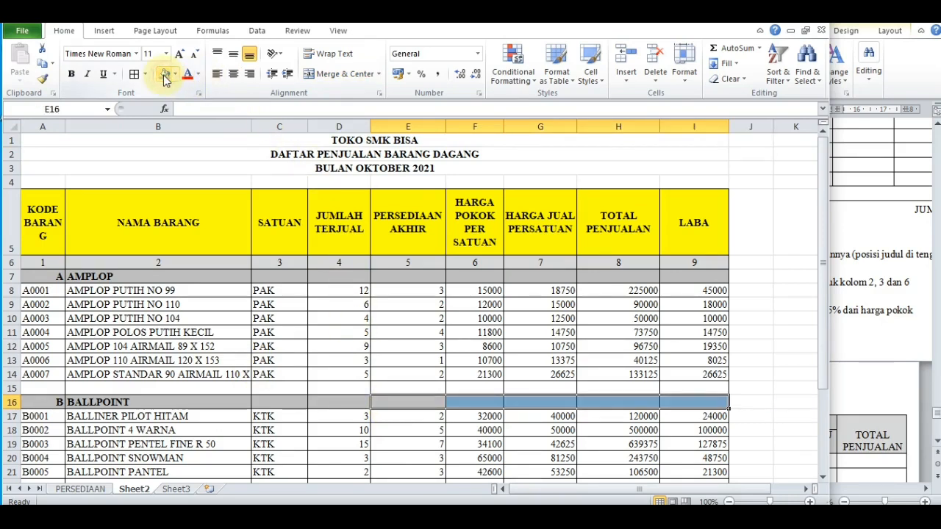
Step: Apply the grey fill to E23:I23 so the whole BUKU heading row is shaded
key(Down)
key(Down)
key(Down)
key(Down)
key(Down)
key(Down)
key(Down)
key(shift+Right)
key(shift+Right)
key(shift+Right)
key(shift+Right)
key(shift+Right)
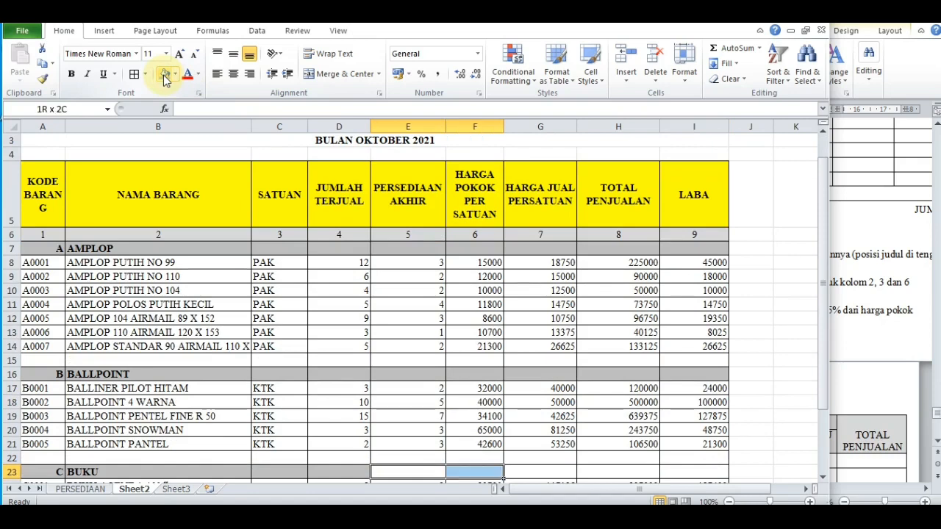
key(shift+Left)
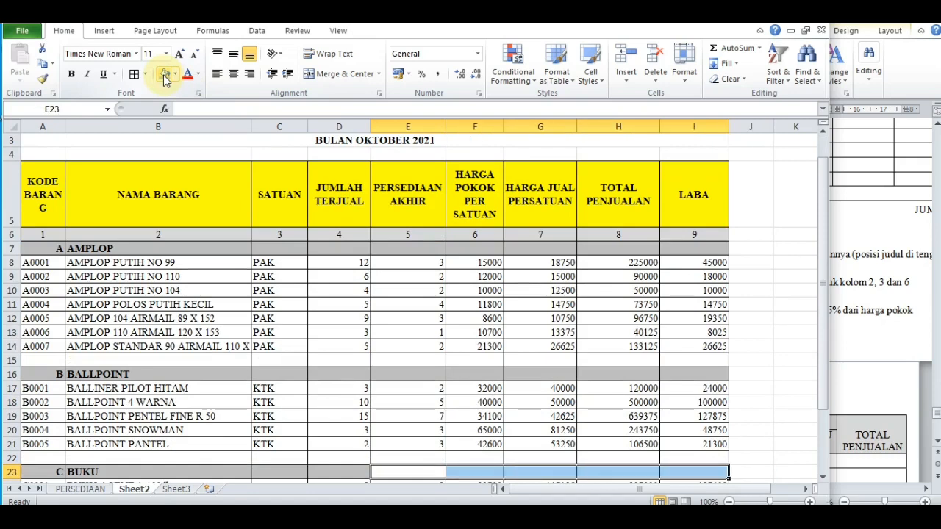
click(164, 75)
Step: Inspect the shading of the group heading rows from the end of the table back up to the title
key(Down)
key(Down)
key(Down)
key(Down)
key(Down)
key(Down)
key(Down)
key(Down)
key(Down)
key(Down)
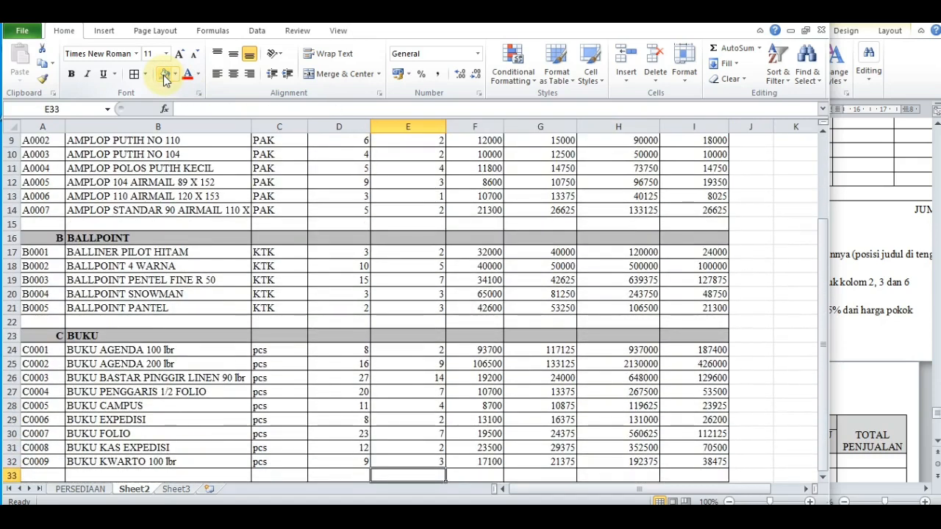
key(Up)
key(Up)
key(Up)
key(Up)
key(Up)
key(Up)
key(Up)
key(Up)
key(Up)
key(Up)
key(Up)
key(Up)
key(Up)
key(Up)
key(Up)
key(Up)
key(Up)
key(ctrl+Home)
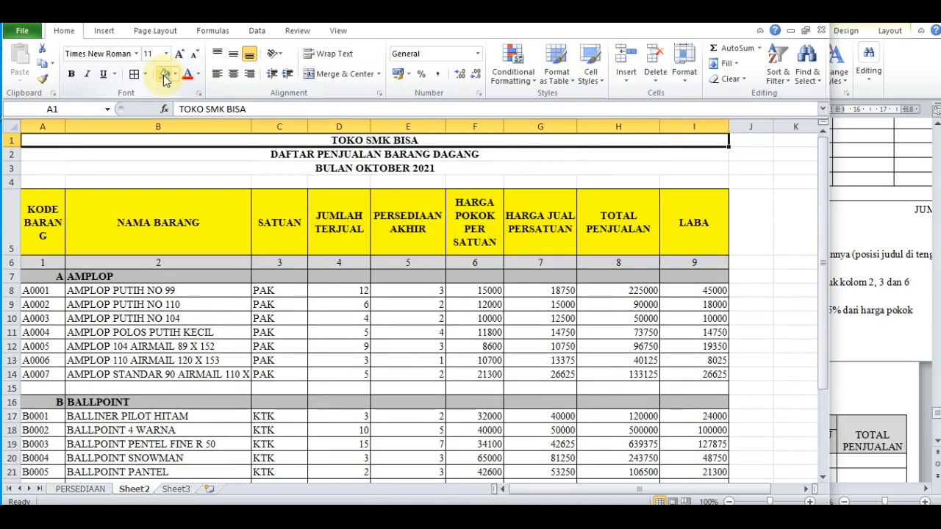
Step: Enter the label Jumlah in B15 below the AMPLOP items and make it bold
click(152, 392)
text(Jumlah)
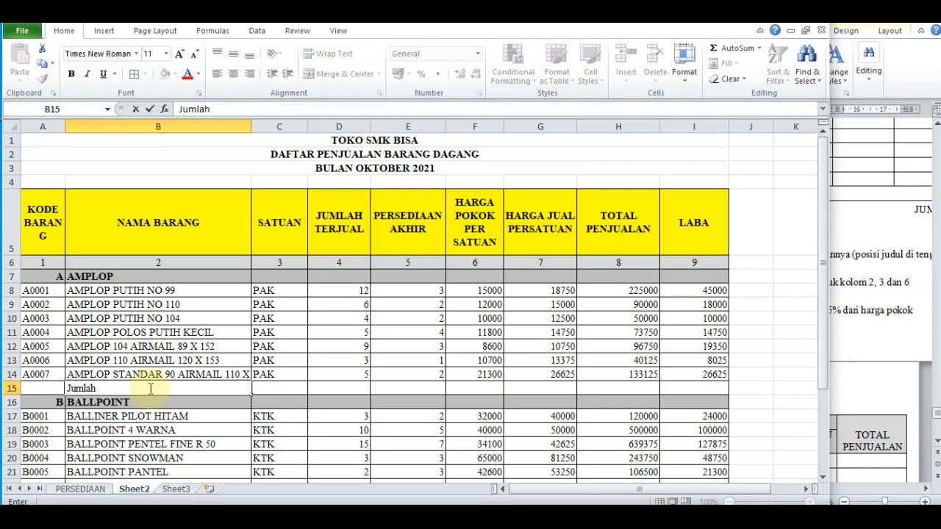
key(Return)
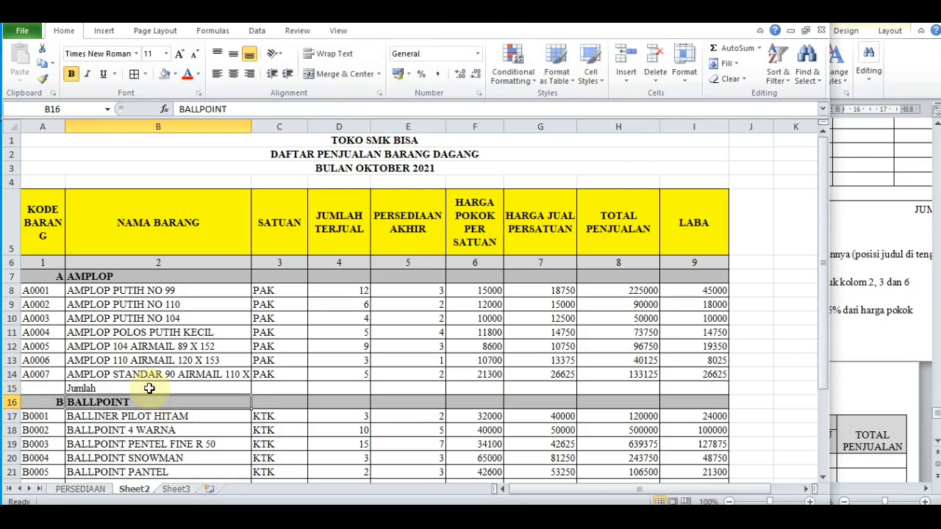
click(149, 388)
key(ctrl+b)
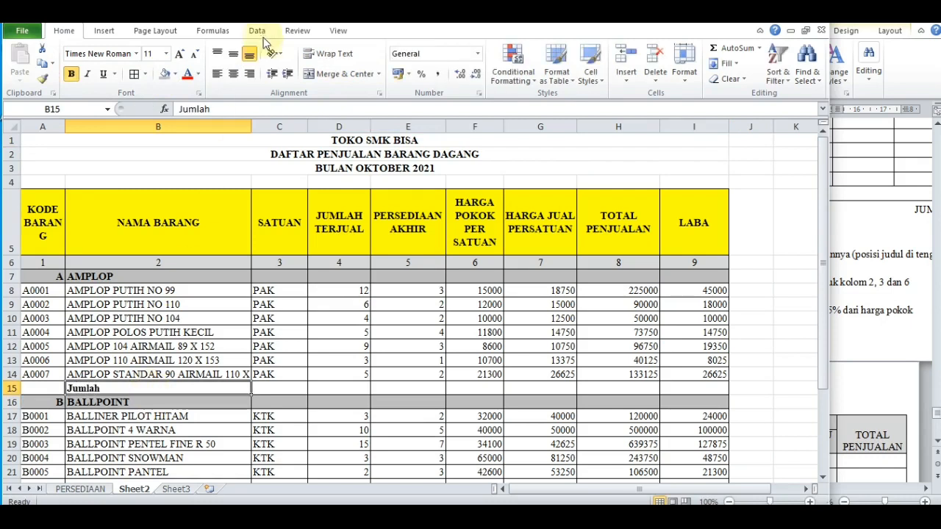
Step: Right-align the Jumlah label in B15 and copy it to B22 below the BALLPOINT items
click(250, 74)
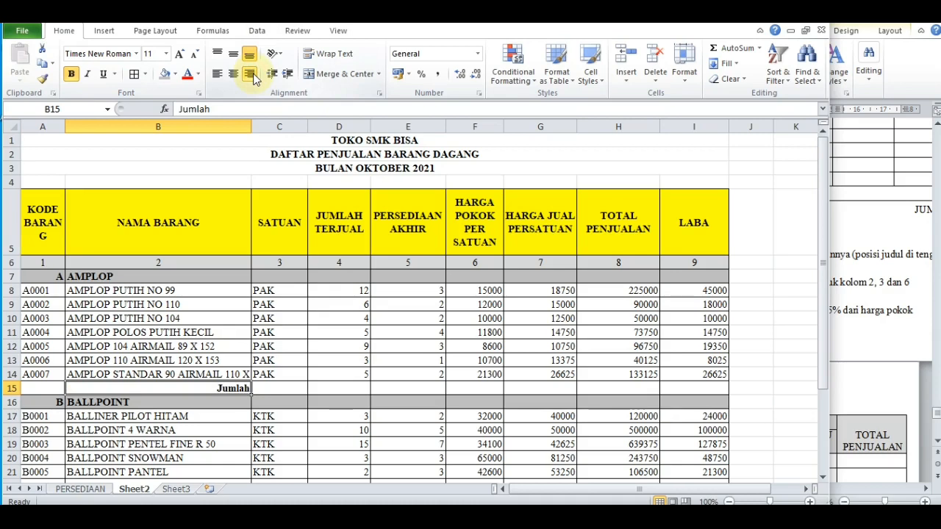
key(ctrl+c)
key(Down)
key(Down)
key(Down)
key(Down)
key(Down)
key(Down)
key(Down)
key(Down)
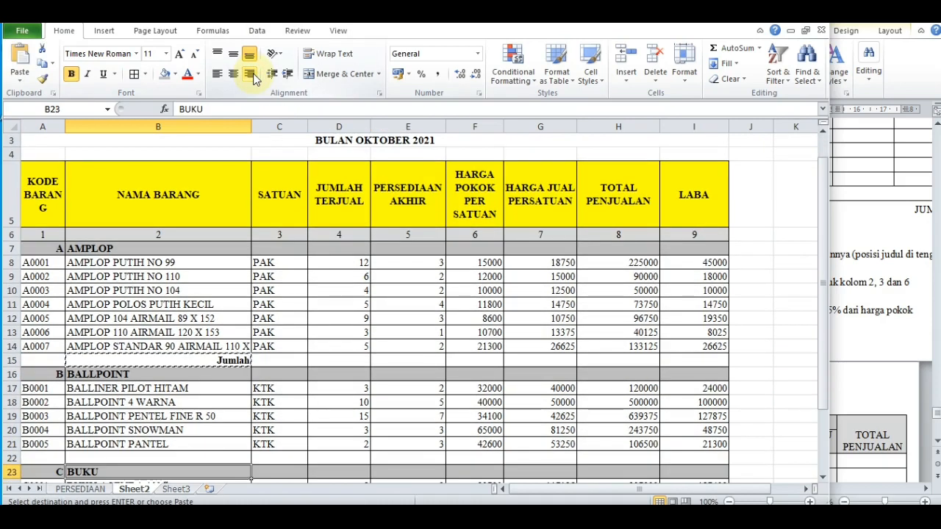
key(Up)
key(ctrl+v)
Step: Paste the copied Jumlah label into B33 below the BUKU items
key(Down)
key(Down)
key(Down)
key(Down)
key(Down)
key(Down)
key(Down)
key(Down)
key(Down)
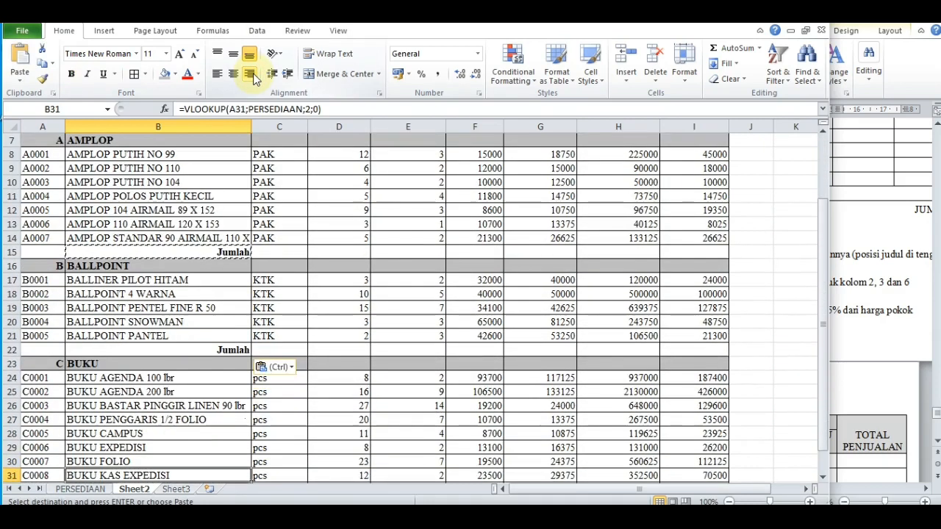
key(Down)
key(Down)
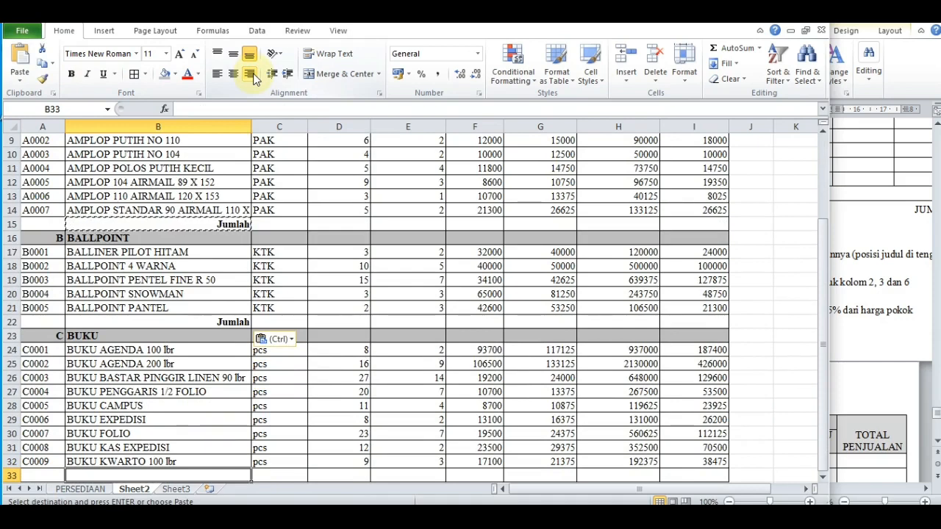
key(ctrl+v)
Step: Review the table from the last Jumlah row up to the title and check the remaining instructions in the Word document
key(Up)
key(Up)
key(Up)
key(Up)
key(Up)
key(Up)
key(Up)
key(Up)
key(Up)
key(Up)
key(Up)
key(Up)
key(Up)
key(Up)
key(Up)
key(Up)
key(Up)
key(Up)
key(Up)
key(Up)
key(Up)
key(Up)
key(Up)
key(Up)
key(Up)
key(Up)
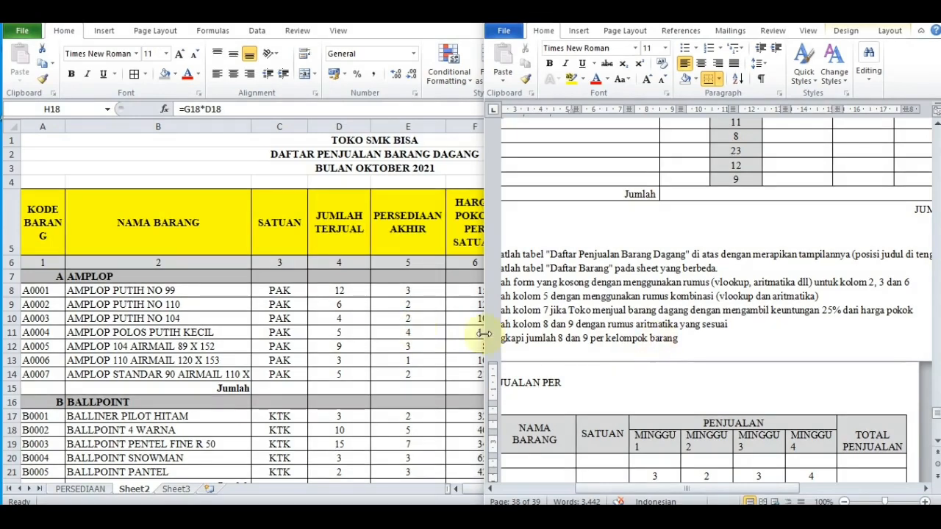
key(alt+Tab)
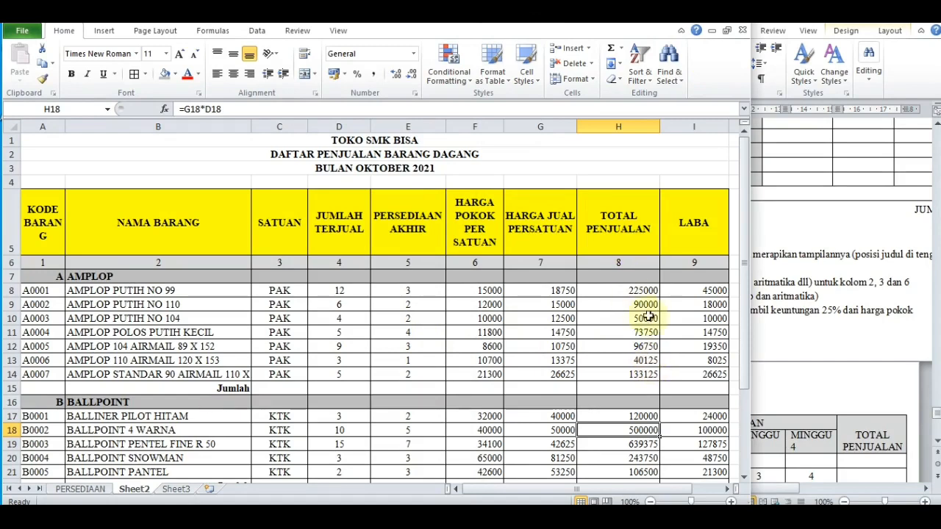
Step: Total the AMPLOP group's TOTAL PENJUALAN in H15 with a SUM of H8:H14
click(629, 388)
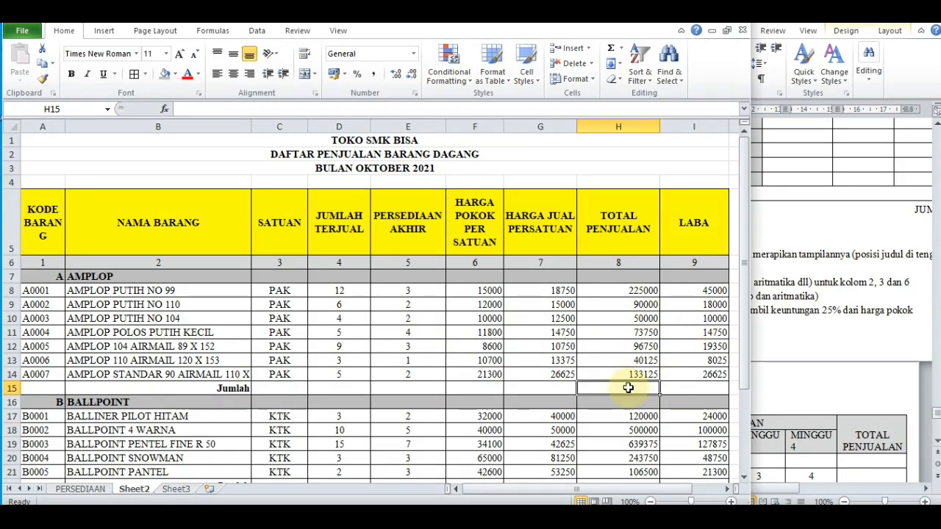
text(=sum()
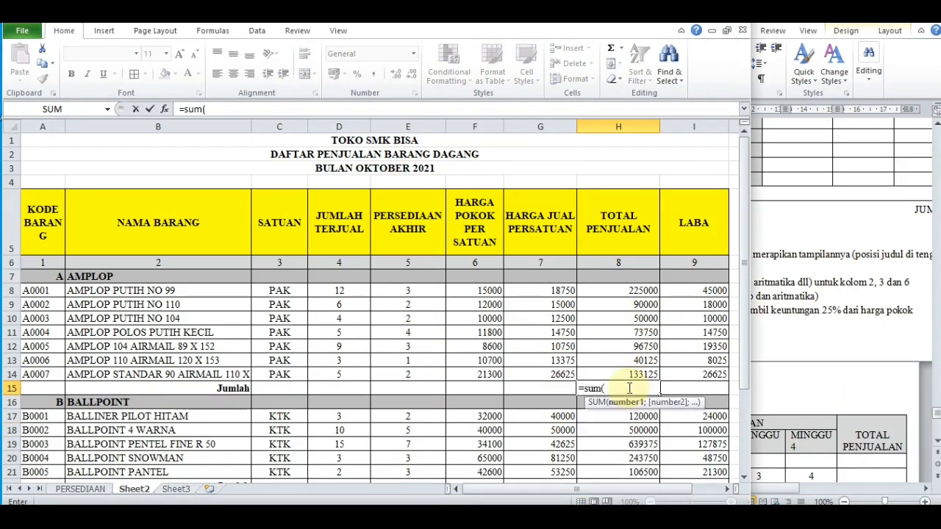
key(Up)
key(shift+Up)
key(shift+Up)
key(shift+Up)
key(shift+Up)
key(shift+Up)
key(shift+Up)
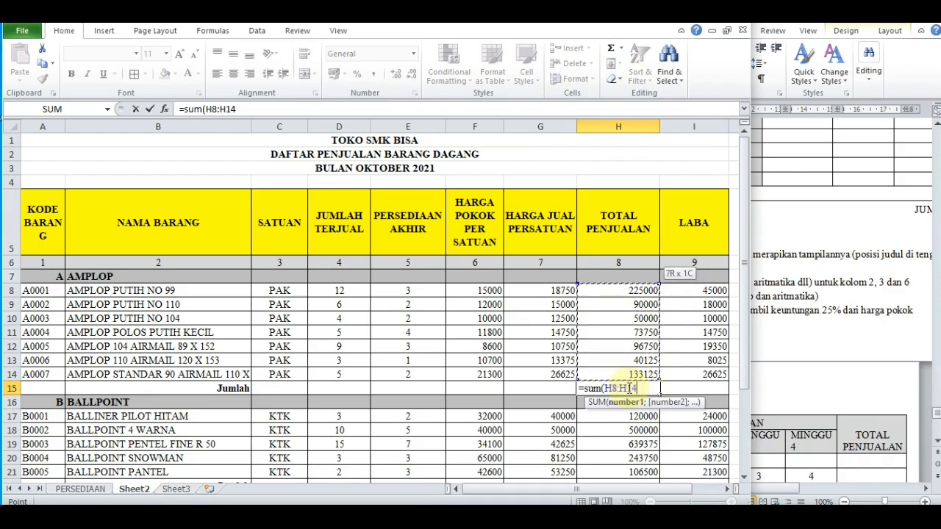
key(Return)
Step: Fill the AMPLOP total formula from H15 across to I15 and make both totals bold
click(629, 388)
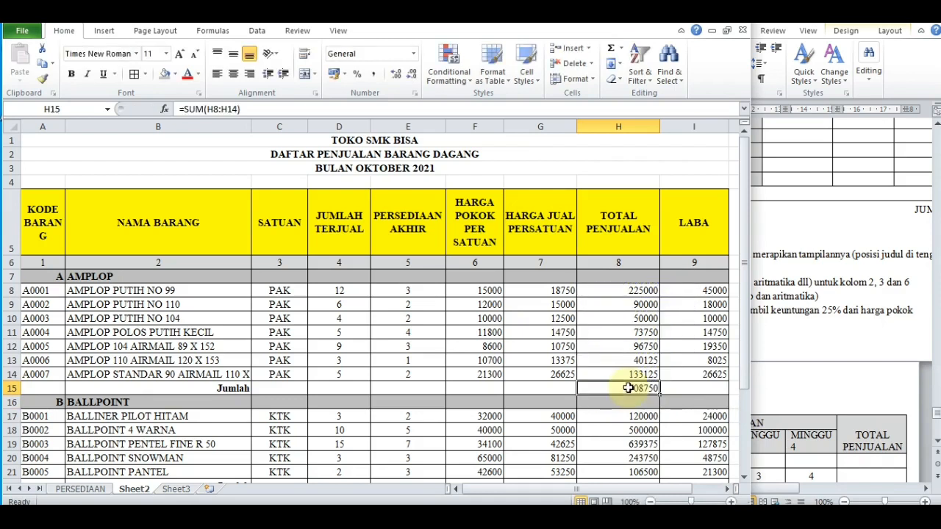
drag(661, 394, 717, 397)
key(ctrl+b)
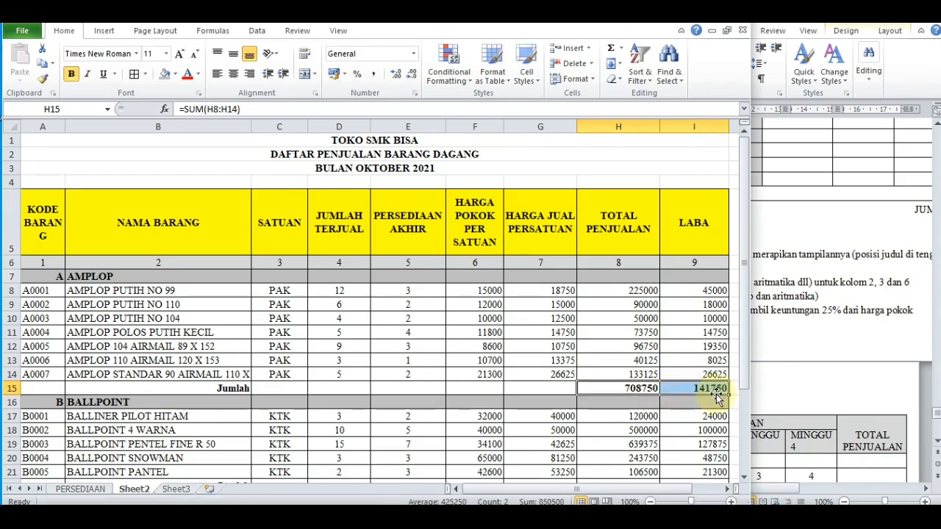
Step: Total the BALLPOINT group's TOTAL PENJUALAN in H22 with a SUM of H17:H21
key(Down)
key(Down)
key(Down)
key(Down)
key(Down)
key(Down)
key(Down)
key(Down)
key(Down)
key(Down)
key(Down)
key(Down)
key(Down)
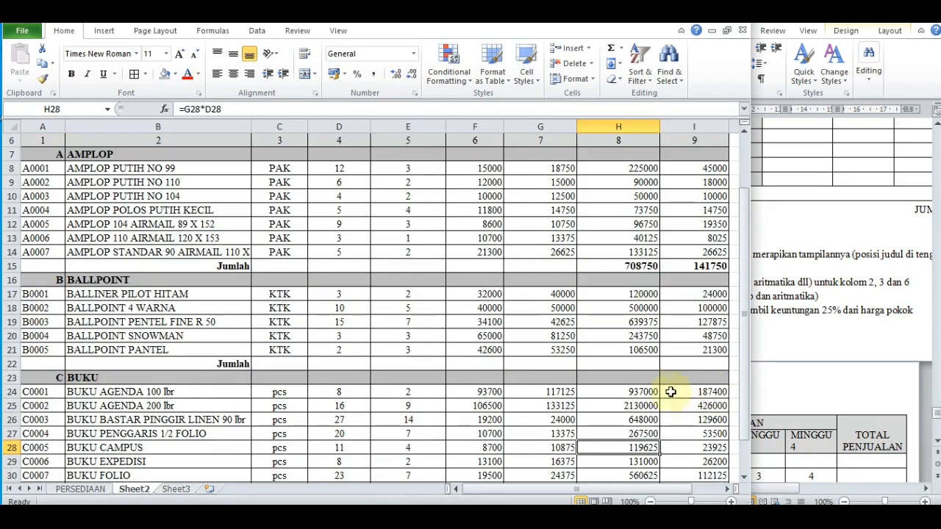
click(634, 362)
text(=s)
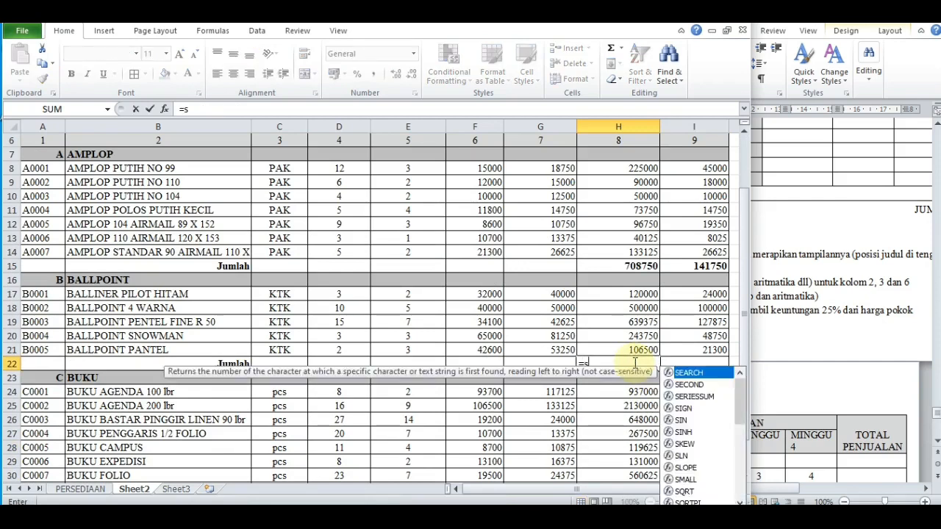
text(i)
key(BackSpace)
text(um()
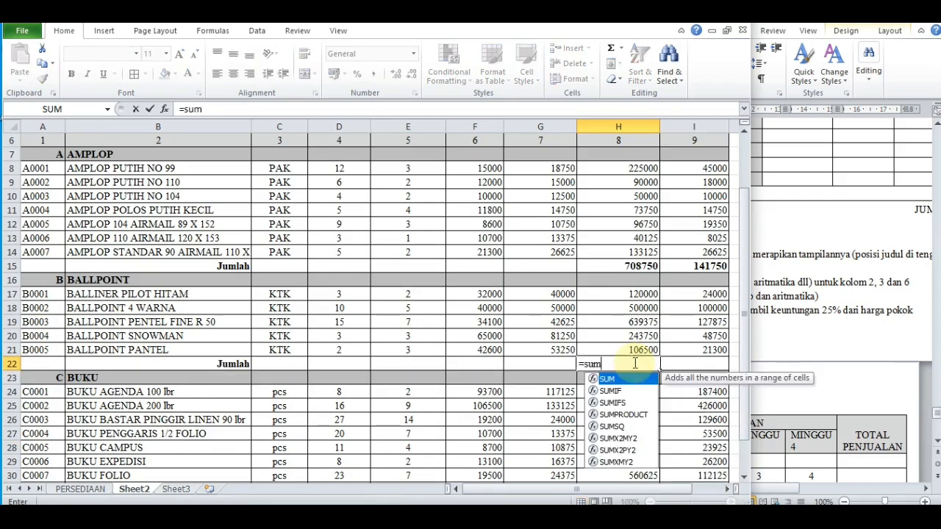
key(Up)
key(shift+Up)
key(shift+Up)
key(shift+Up)
key(shift+Up)
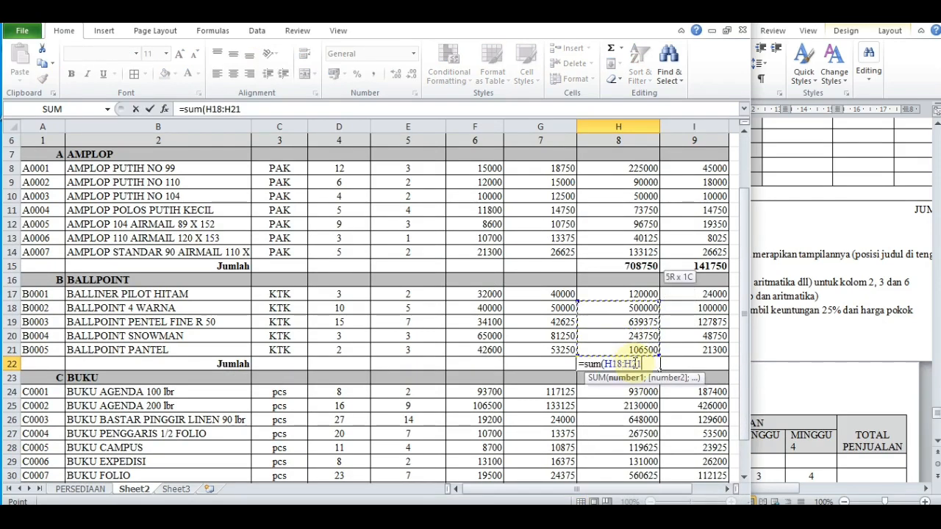
key(Return)
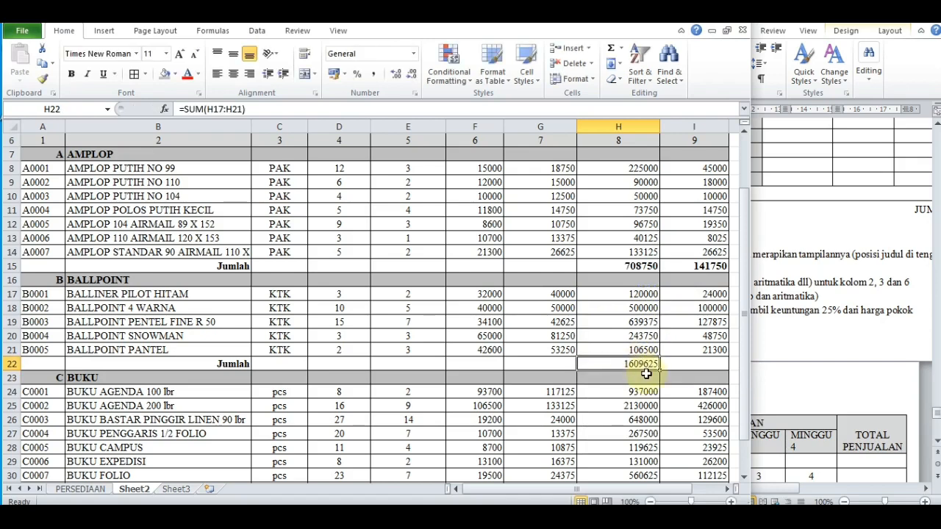
Step: Fill the BALLPOINT total formula from H22 across to I22 and make both totals bold
drag(659, 371, 711, 375)
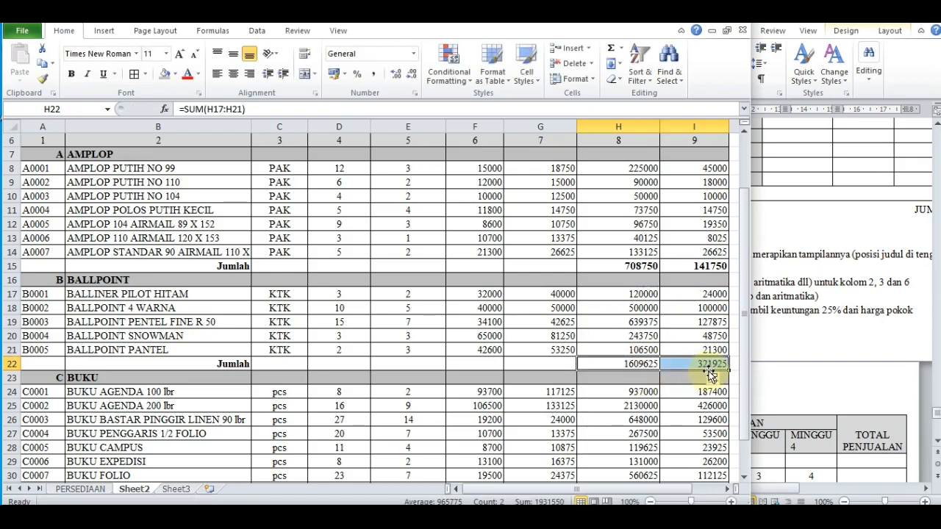
key(ctrl+b)
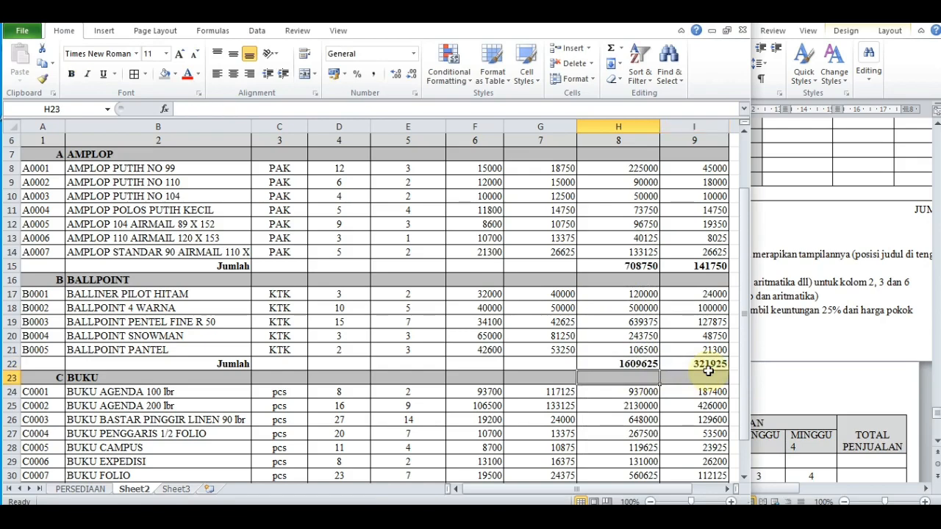
Step: Total the BUKU group's TOTAL PENJUALAN in H33 with a SUM of H24:H32
key(Down)
key(Down)
key(Down)
key(Down)
key(Down)
key(Down)
key(Down)
key(Down)
key(Down)
key(Down)
key(Down)
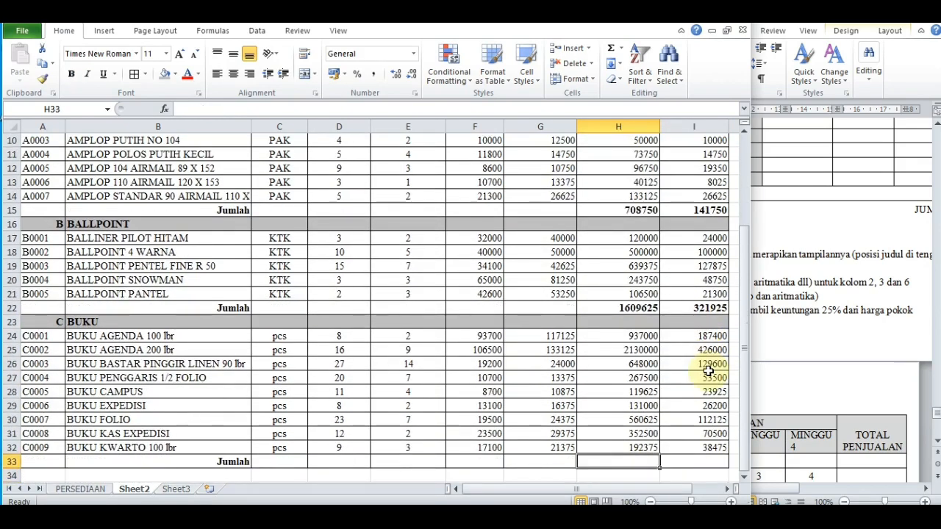
text(=sum()
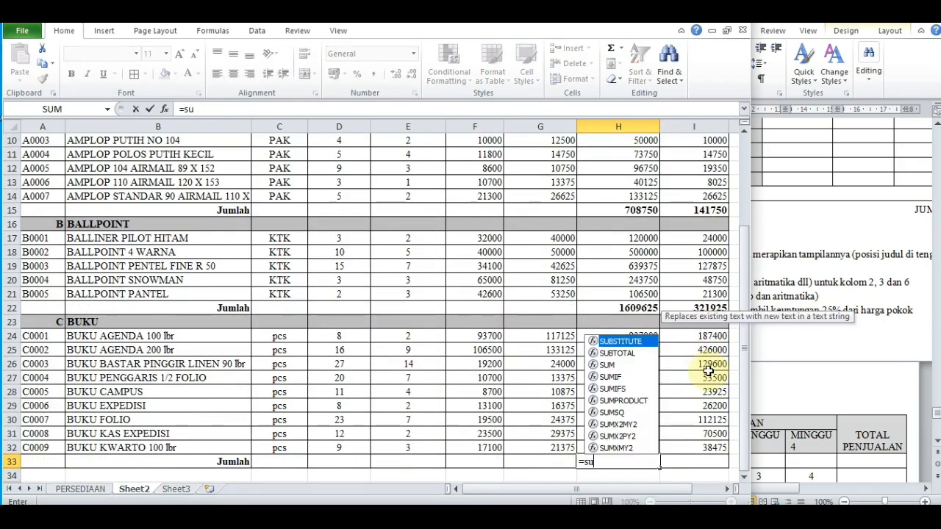
key(Up)
key(shift+Up)
key(shift+Up)
key(shift+Up)
key(shift+Up)
key(shift+Up)
key(shift+Up)
key(shift+Up)
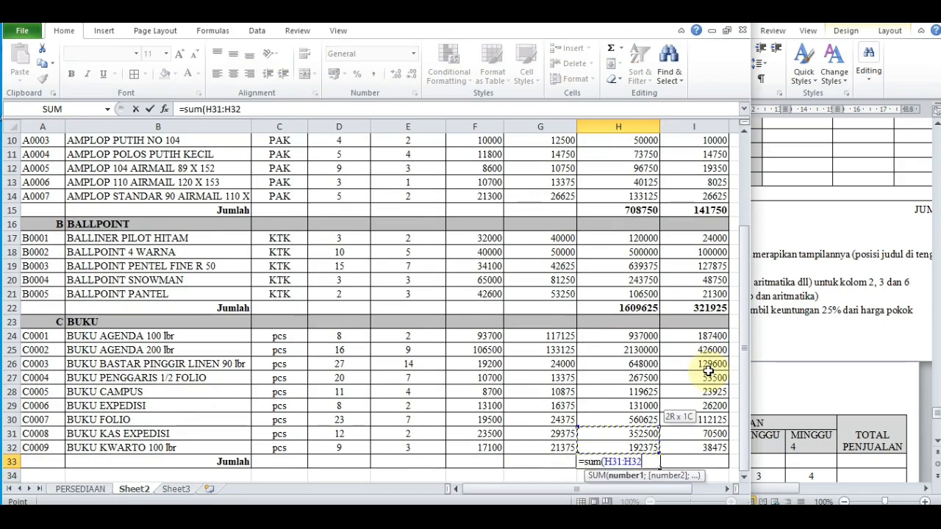
key(shift+Up)
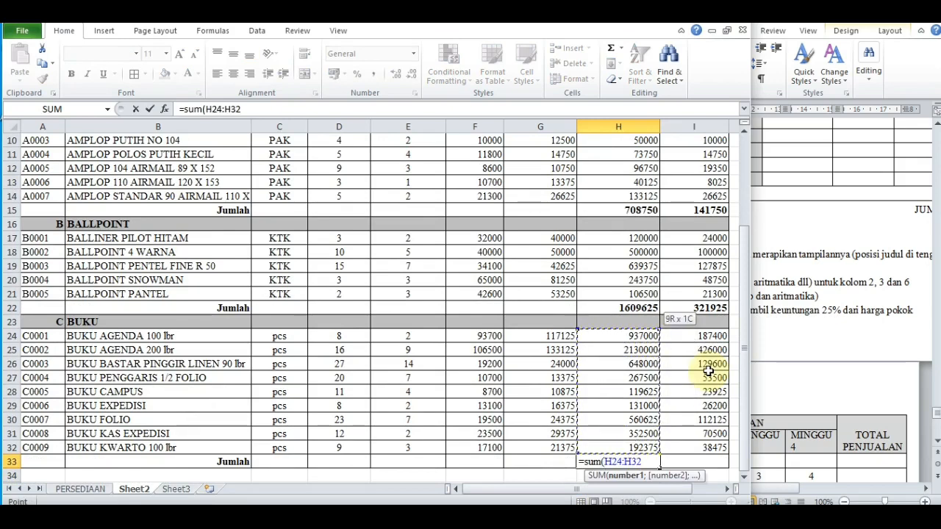
key(Return)
Step: Fill the BUKU total formula from H33 across to I33 and make both totals bold
key(Up)
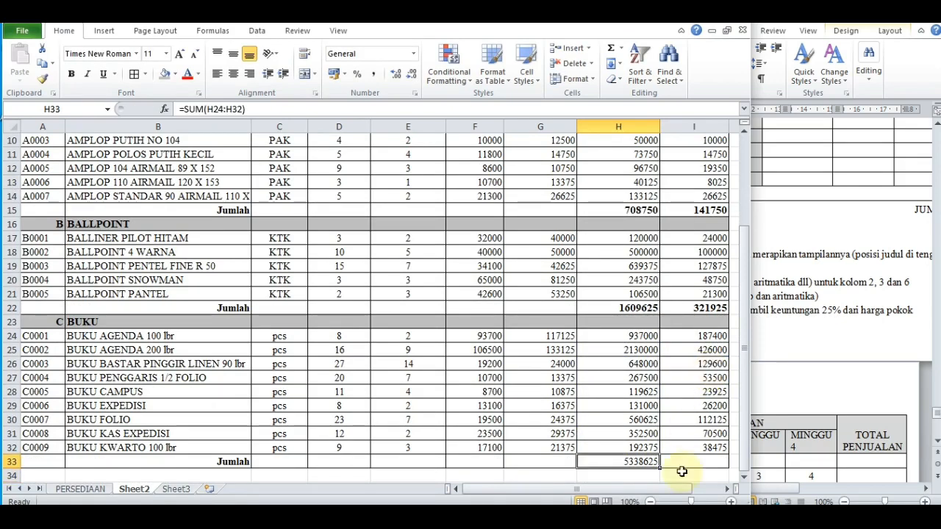
drag(659, 470, 710, 471)
key(ctrl+b)
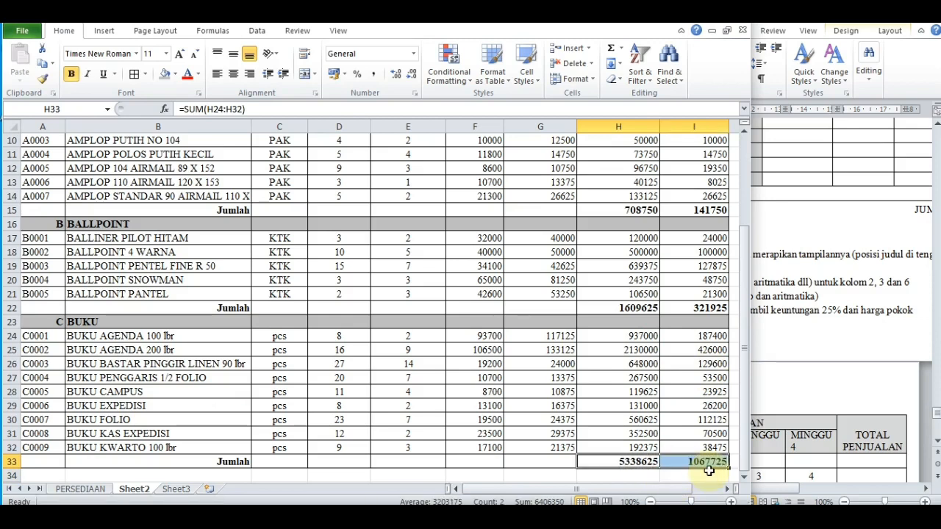
Step: Apply the comma number style with thousands separators and no decimals to the amounts in F8:I33
click(708, 468)
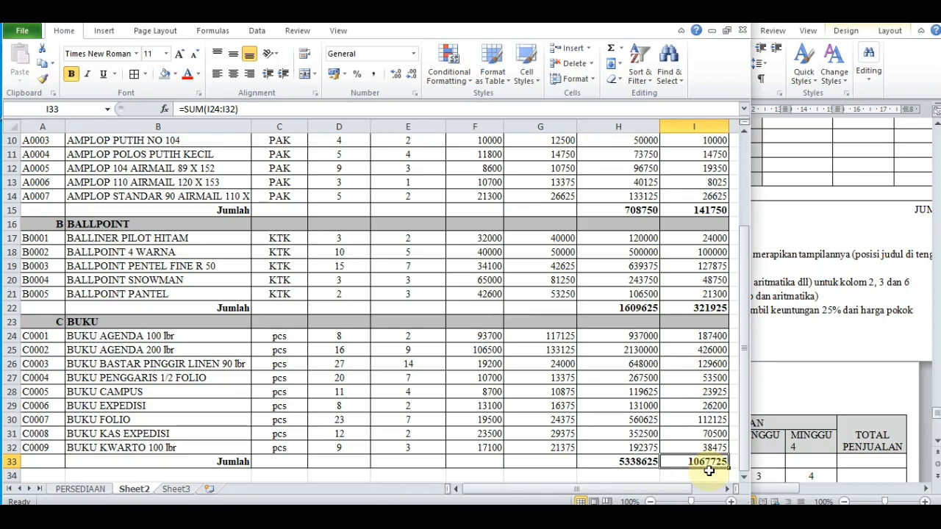
key(shift+Left)
key(shift+Left)
key(shift+Left)
key(shift+Right)
key(shift+Up)
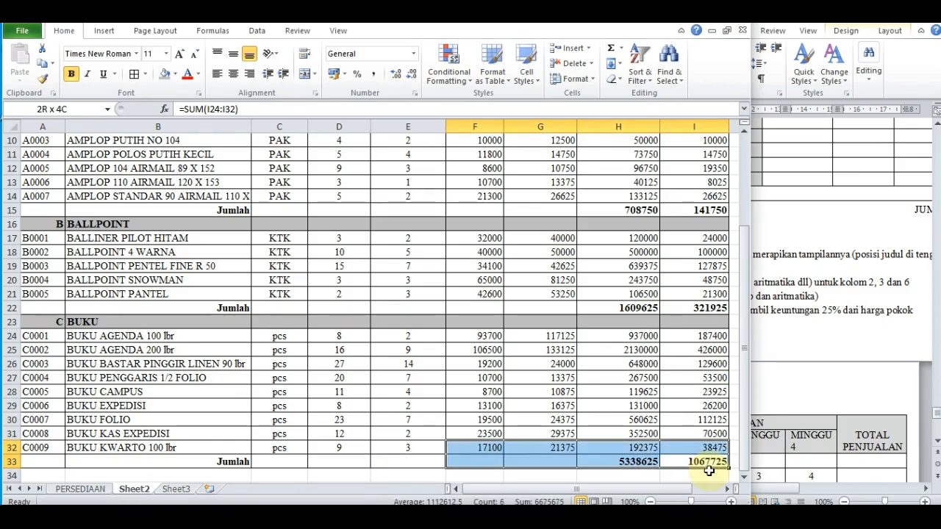
key(shift+Up)
key(shift+Up)
key(shift+Up)
key(shift+Up)
key(shift+Up)
key(shift+Up)
key(shift+Up)
key(shift+Up)
key(shift+Up)
key(shift+Up)
key(shift+Up)
key(shift+Up)
key(shift+Up)
key(shift+Up)
key(shift+Up)
key(shift+Up)
key(shift+Up)
key(shift+Up)
key(shift+Up)
key(shift+Up)
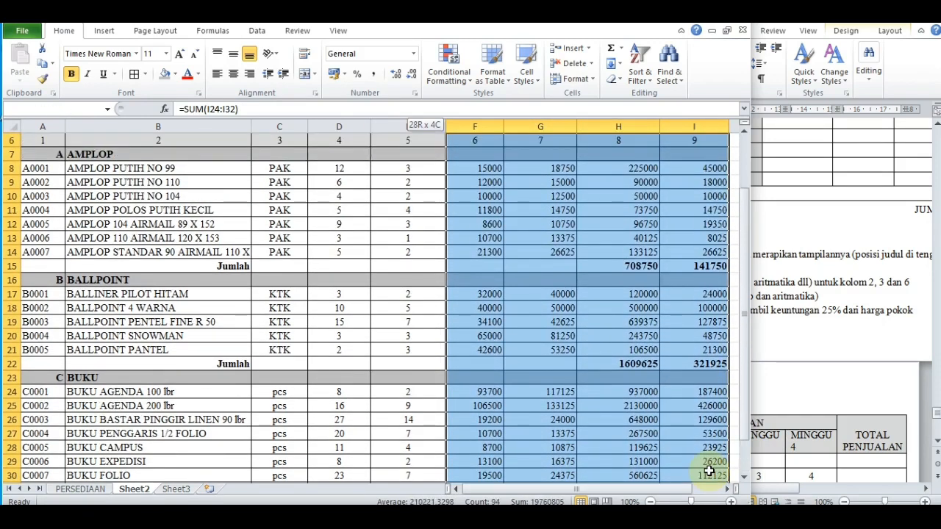
key(shift+Down)
key(shift+Down)
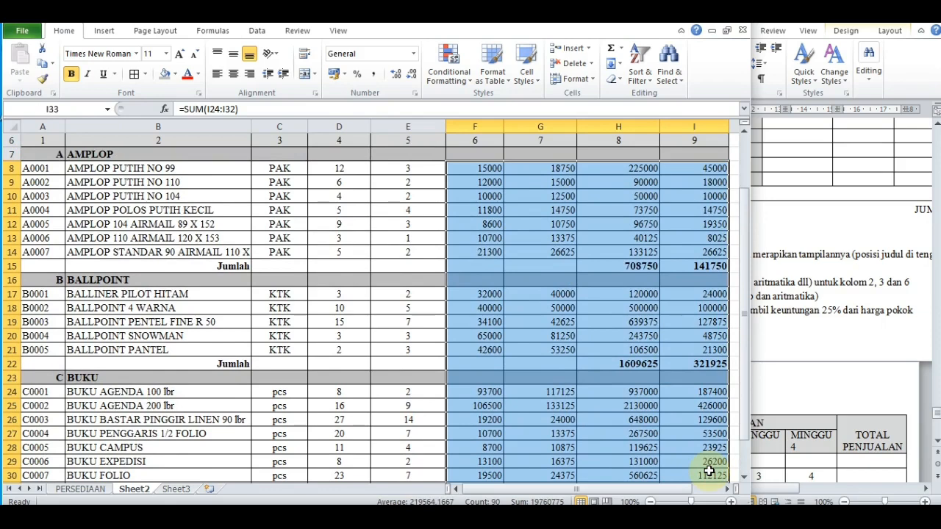
click(375, 75)
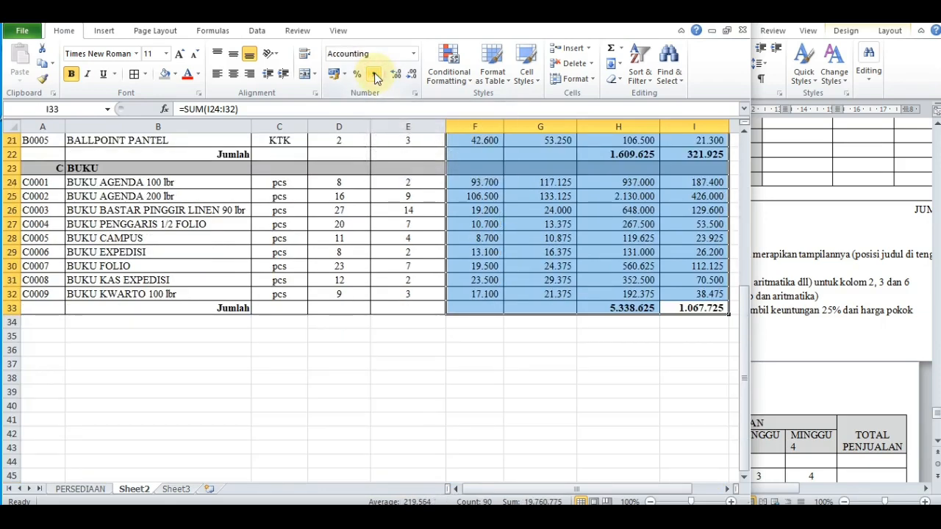
click(457, 354)
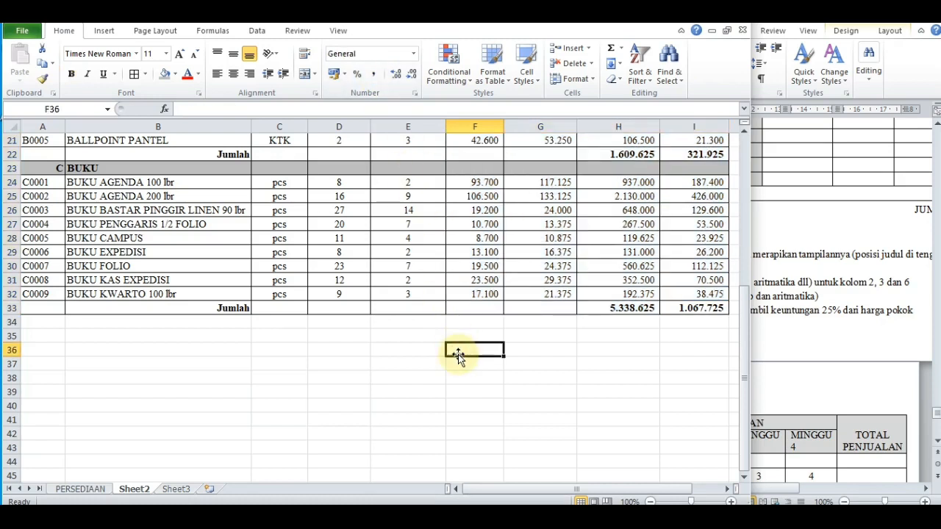
Step: Review the formatted amounts from the BUKU rows back up to the table header
click(449, 256)
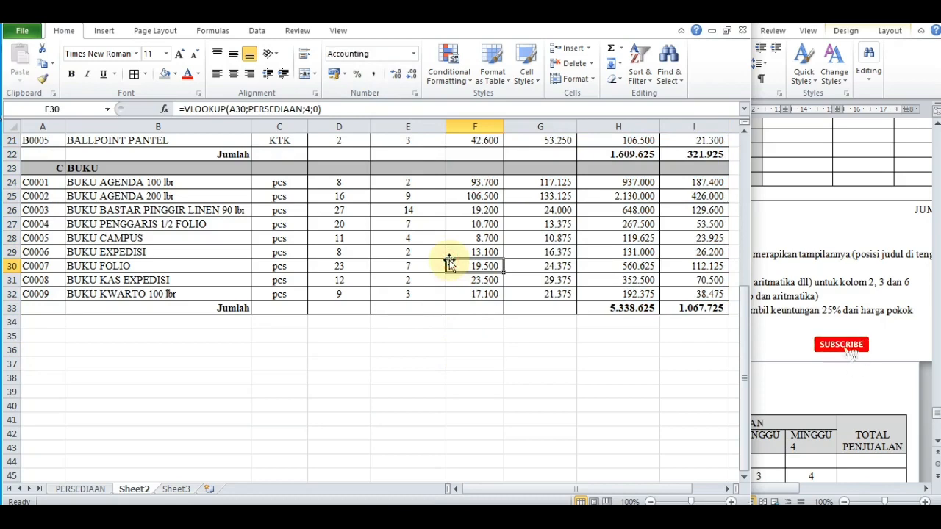
key(ctrl+Up)
key(ctrl+Up)
key(ctrl+Up)
key(ctrl+Up)
key(ctrl+Up)
key(ctrl+Up)
key(ctrl+Up)
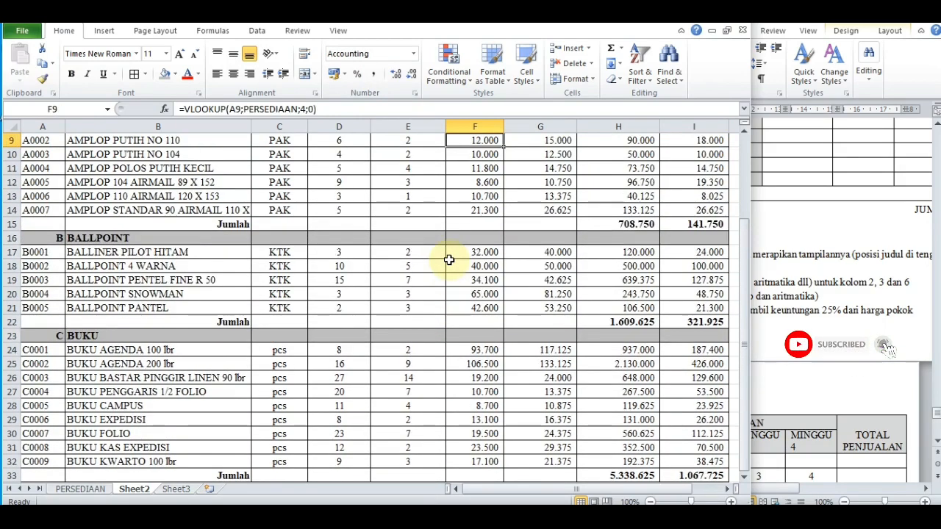
key(Up)
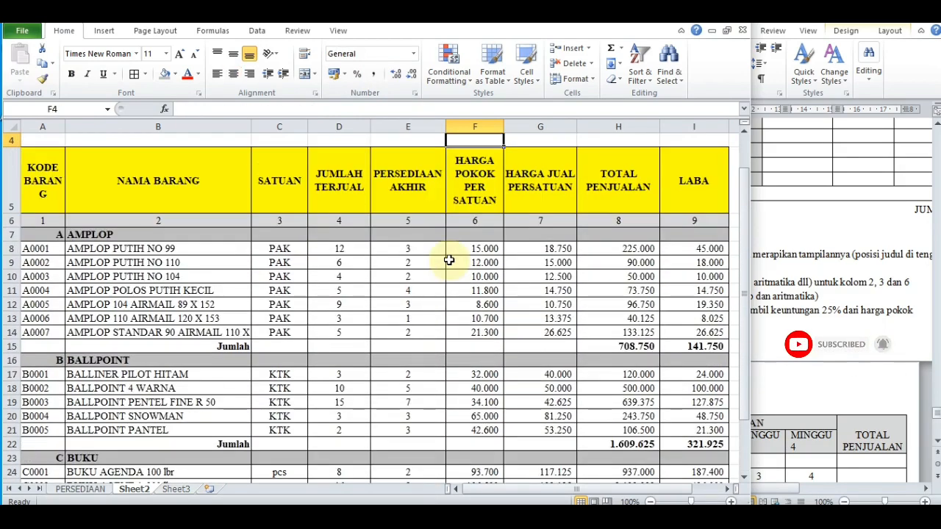